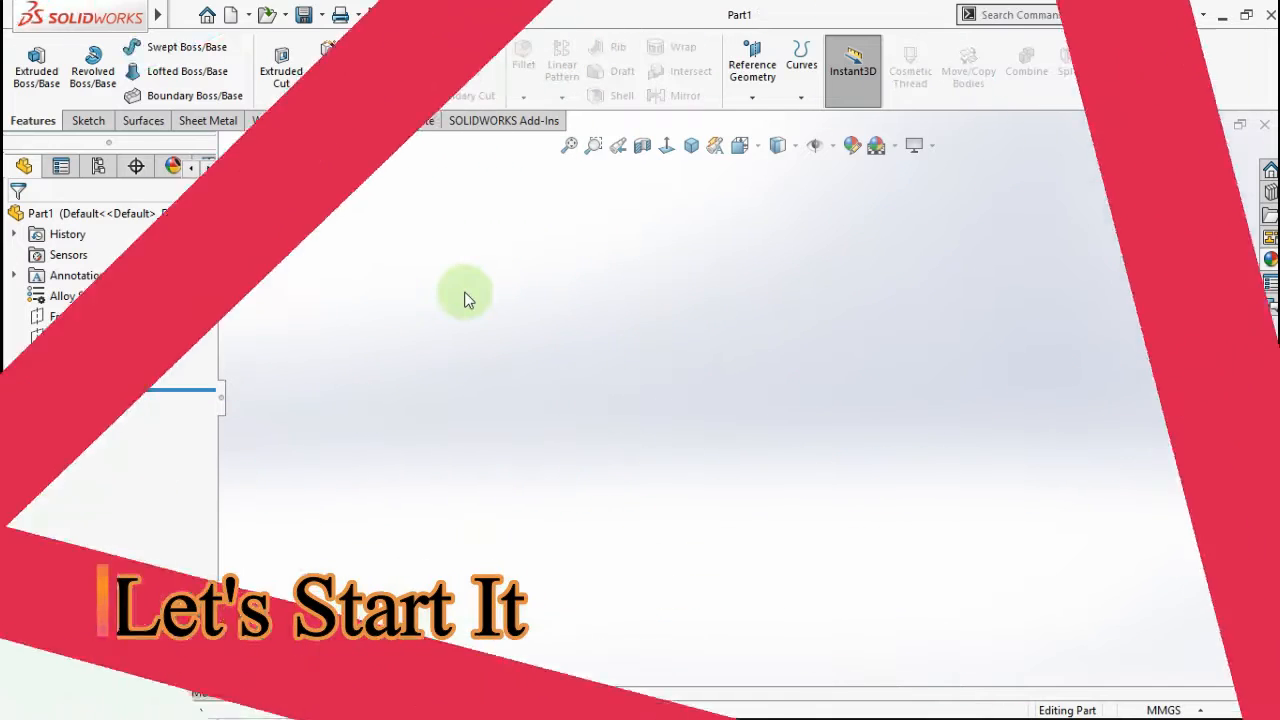
Start a new sketch on the Right Plane.
{"action": "left_click_drag", "start_coordinate": [428, 266], "coordinate": [714, 557]}
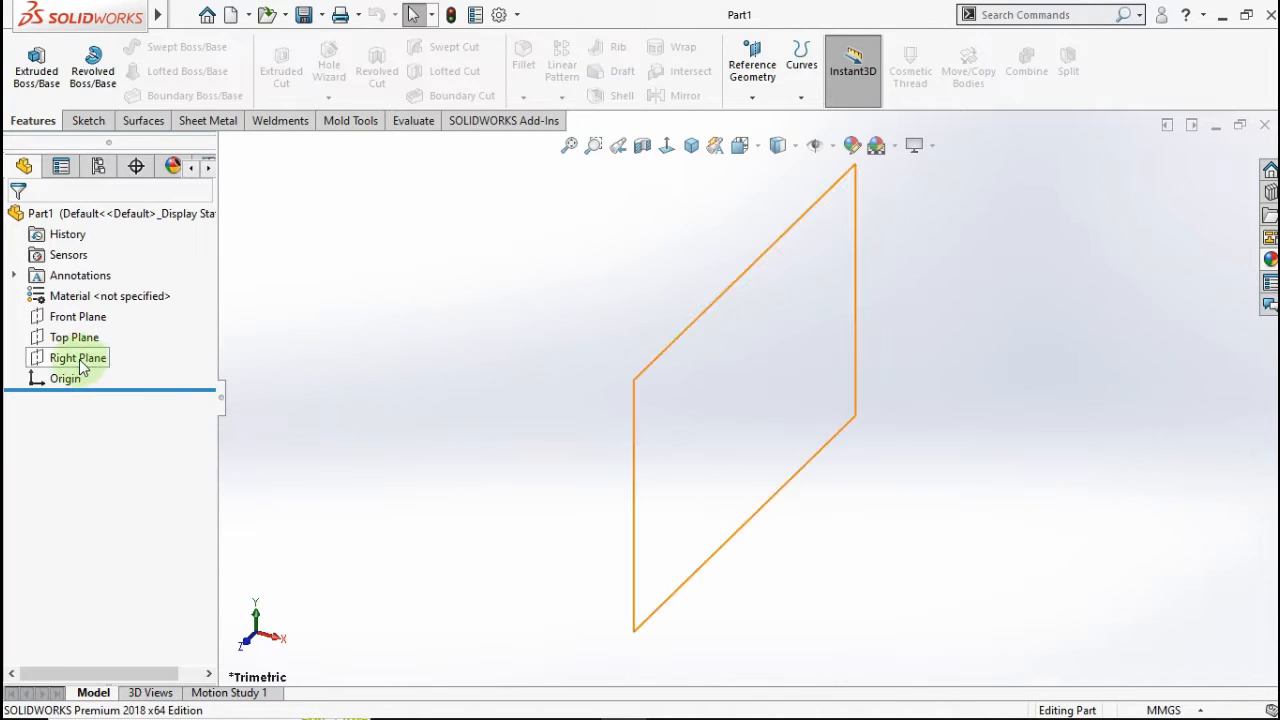
{"action": "left_click", "coordinate": [100, 358]}
{"action": "left_click", "coordinate": [108, 334]}
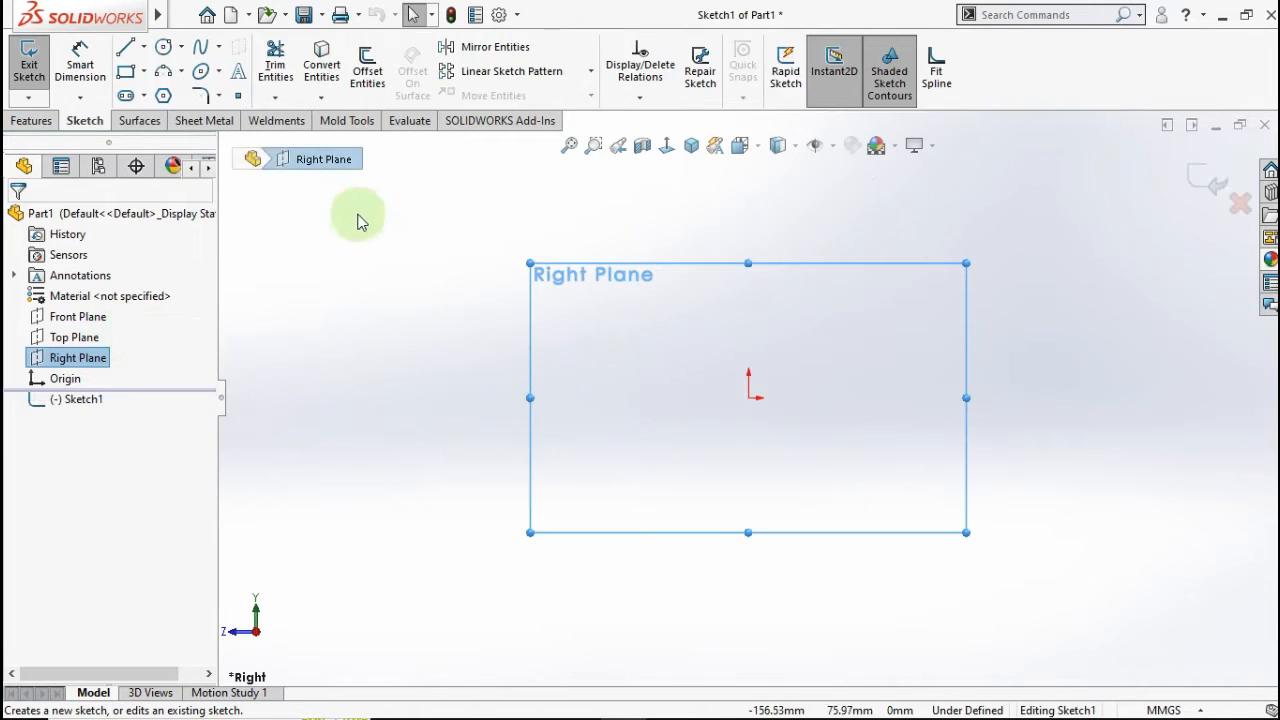
Draw two concentric circles centred on the origin, with radii of about 37 mm and about 57 mm.
{"action": "left_click", "coordinate": [163, 47]}
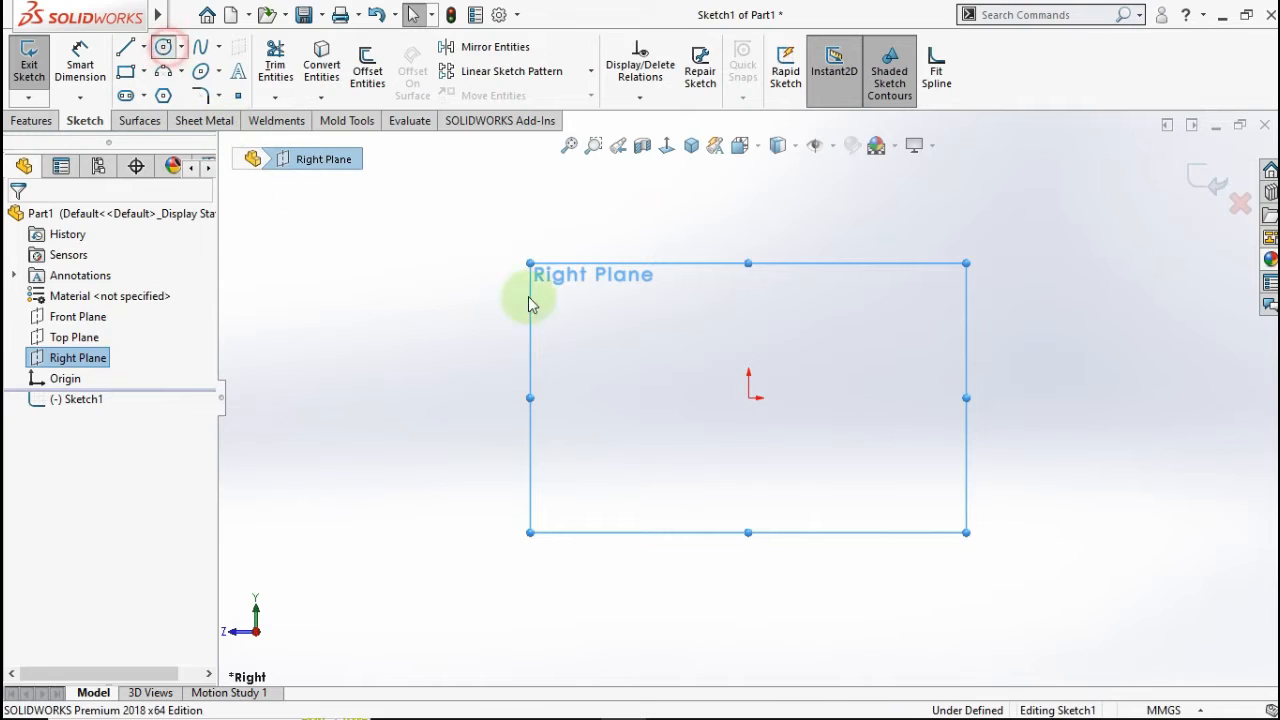
{"action": "left_click", "coordinate": [748, 396]}
{"action": "left_click", "coordinate": [820, 340]}
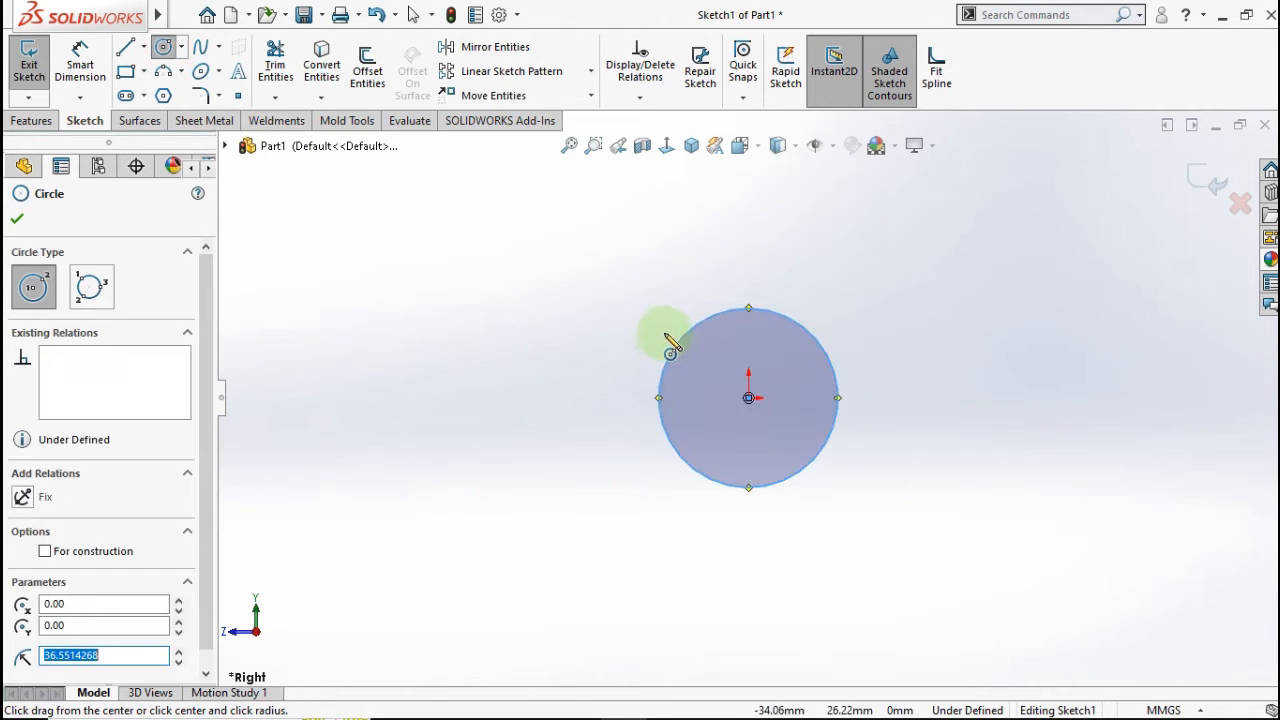
{"action": "left_click", "coordinate": [748, 398]}
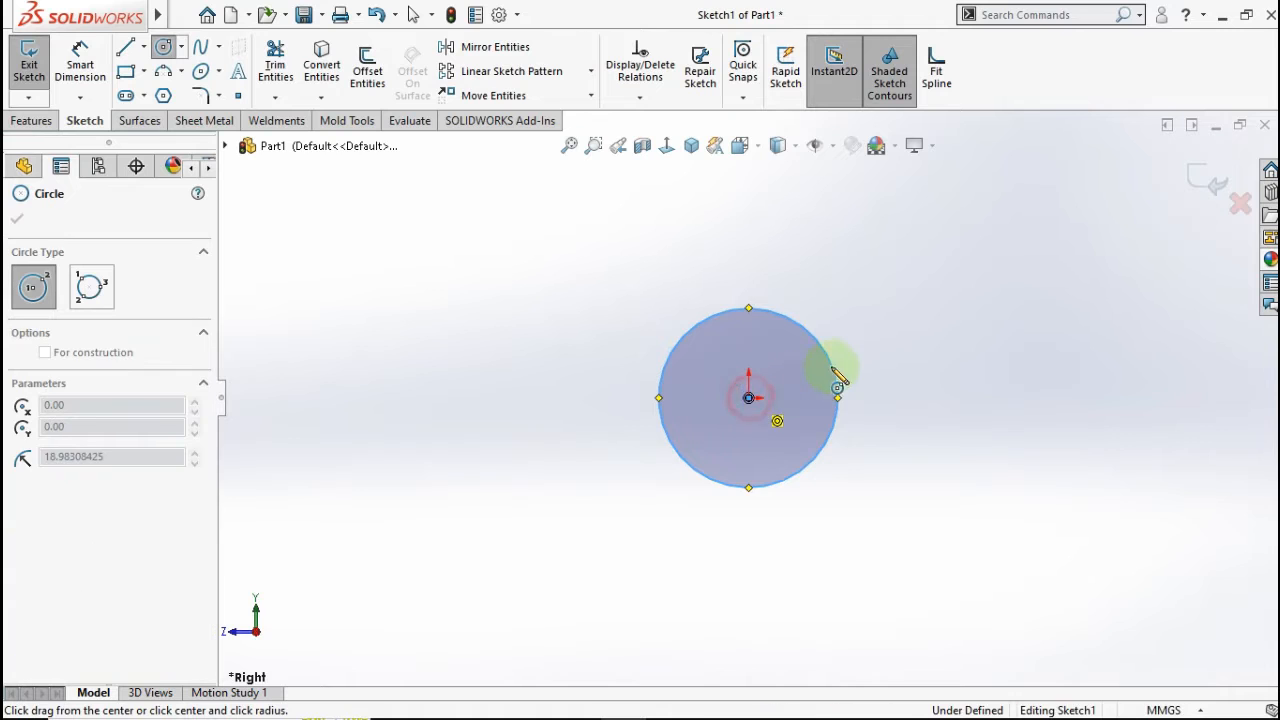
{"action": "left_click", "coordinate": [858, 322]}
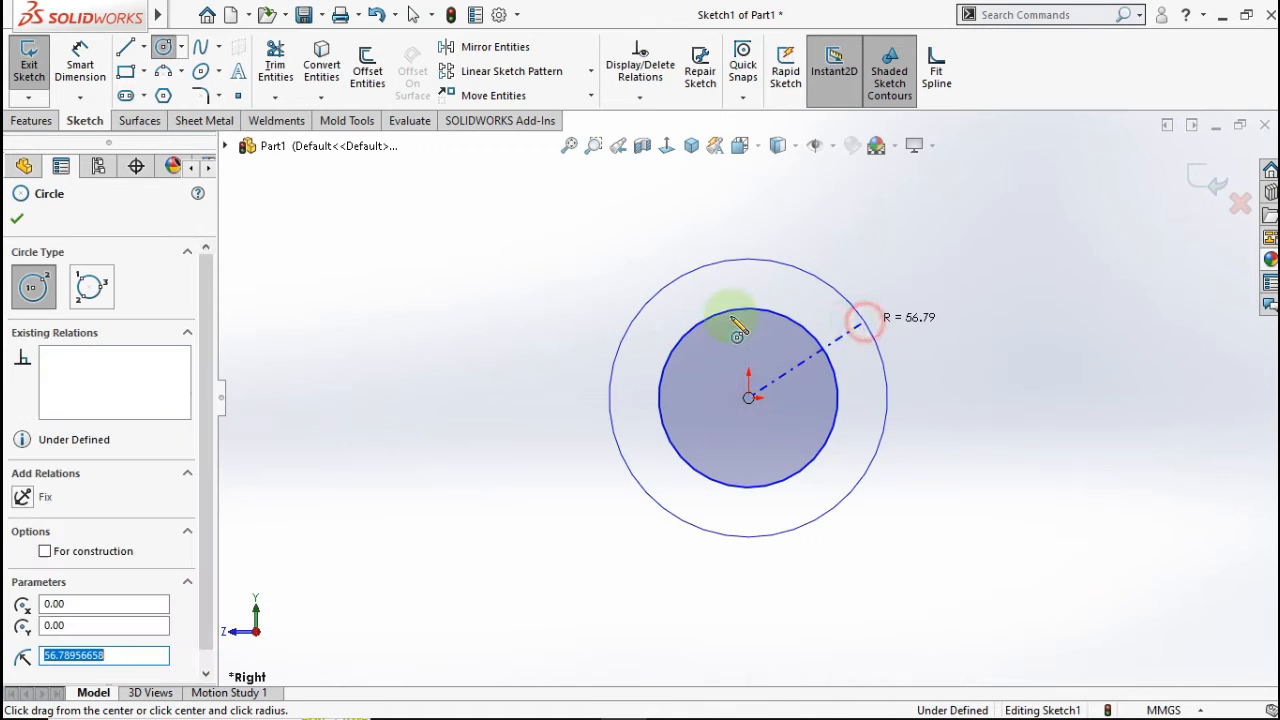
Dimension the inner circle's diameter as 25 mm and the outer circle's diameter as 45 mm.
{"action": "left_click", "coordinate": [80, 62]}
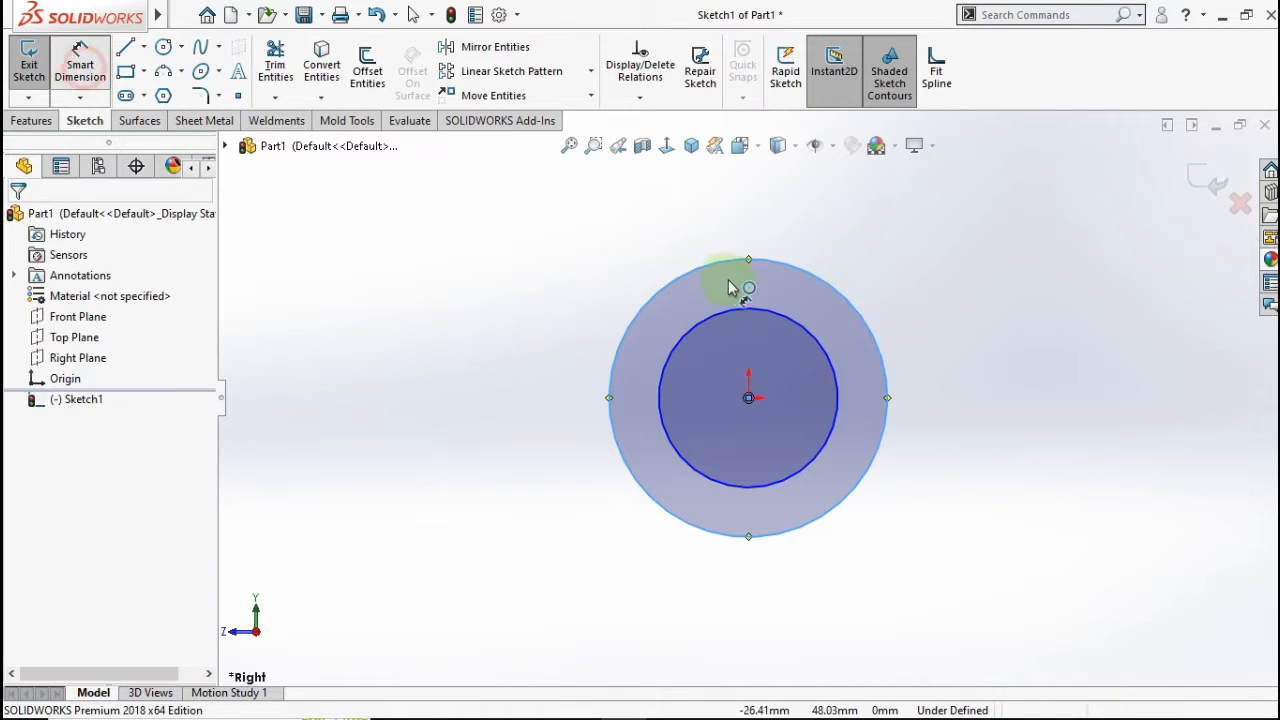
{"action": "left_click", "coordinate": [578, 338]}
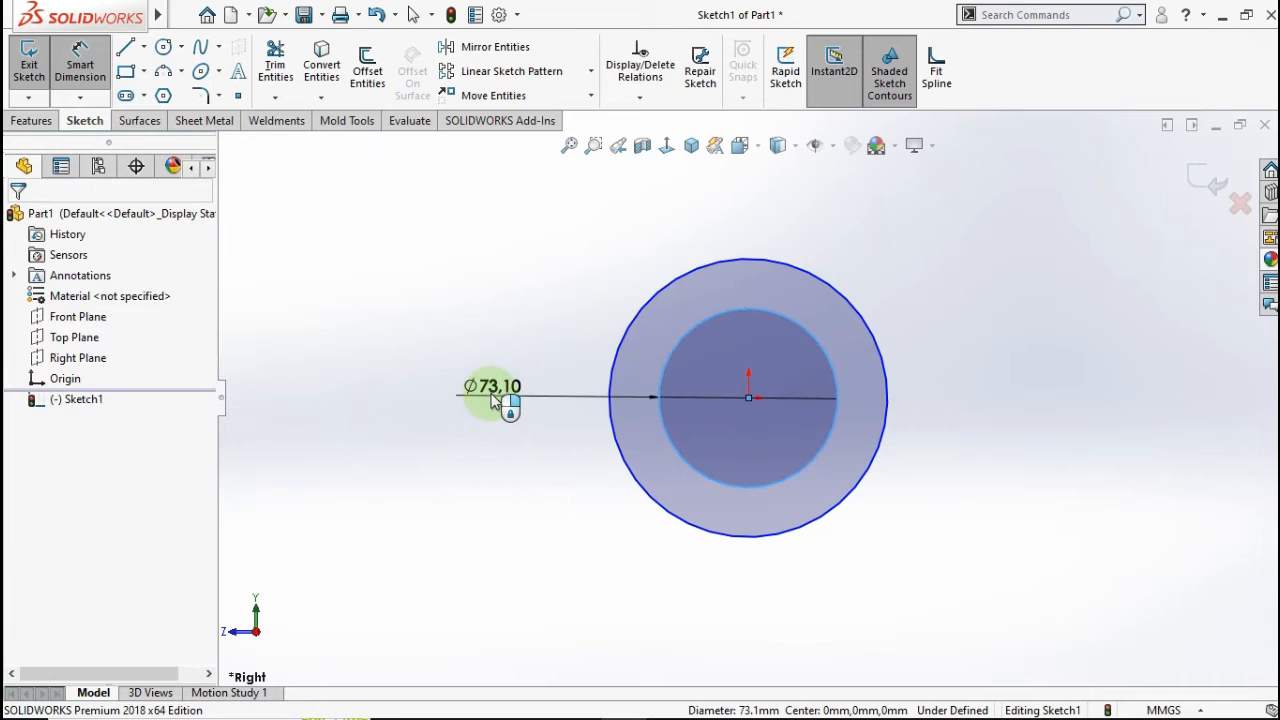
{"action": "left_click", "coordinate": [492, 398]}
{"action": "type", "text": "25"}
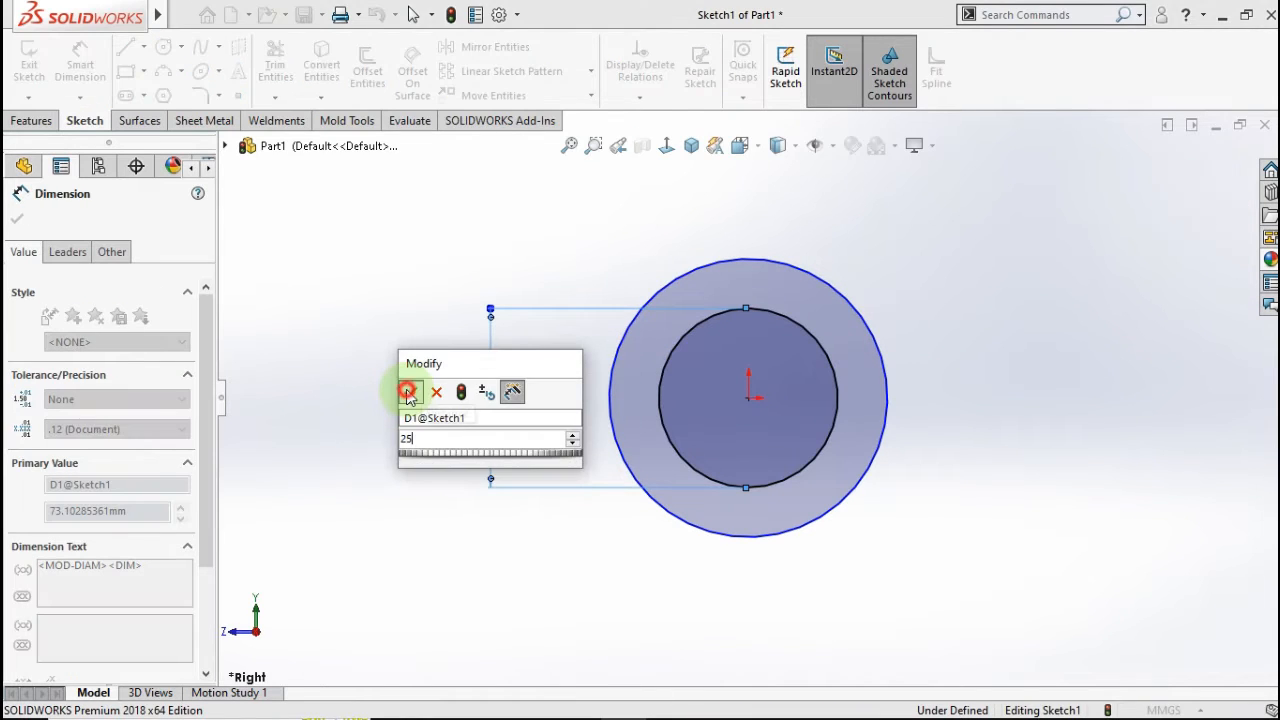
{"action": "left_click", "coordinate": [407, 392]}
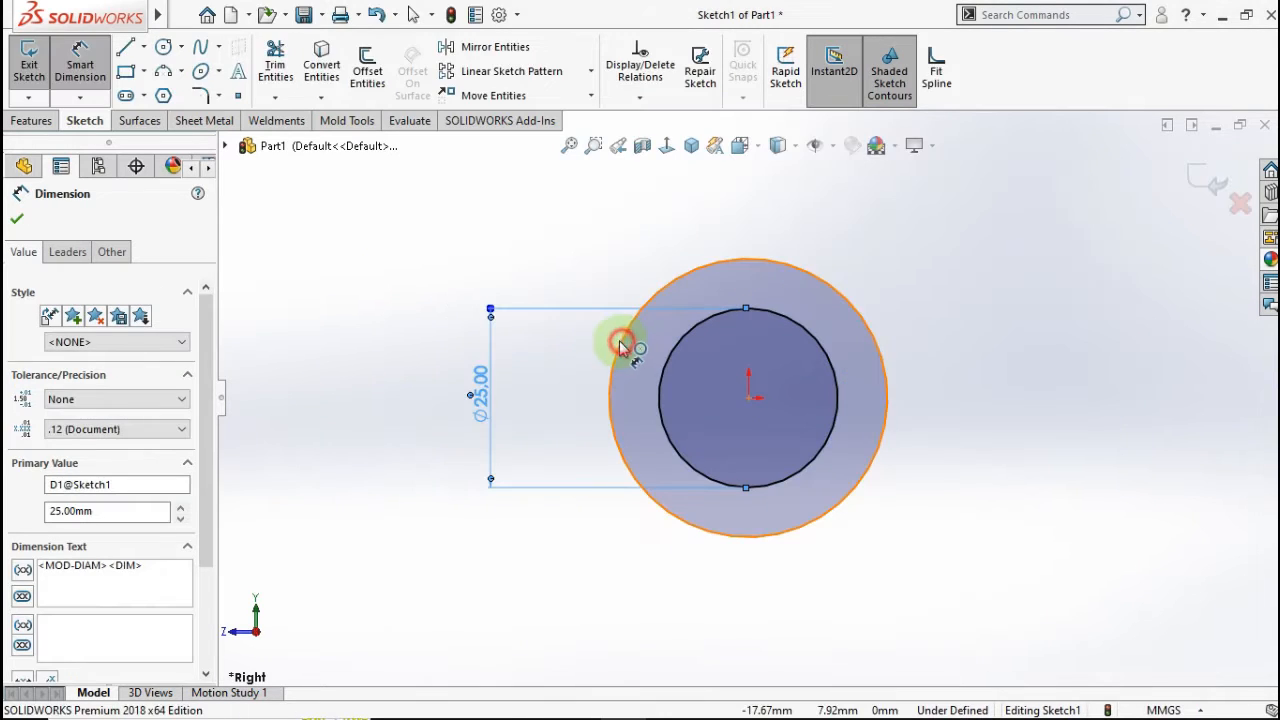
{"action": "left_click", "coordinate": [621, 343]}
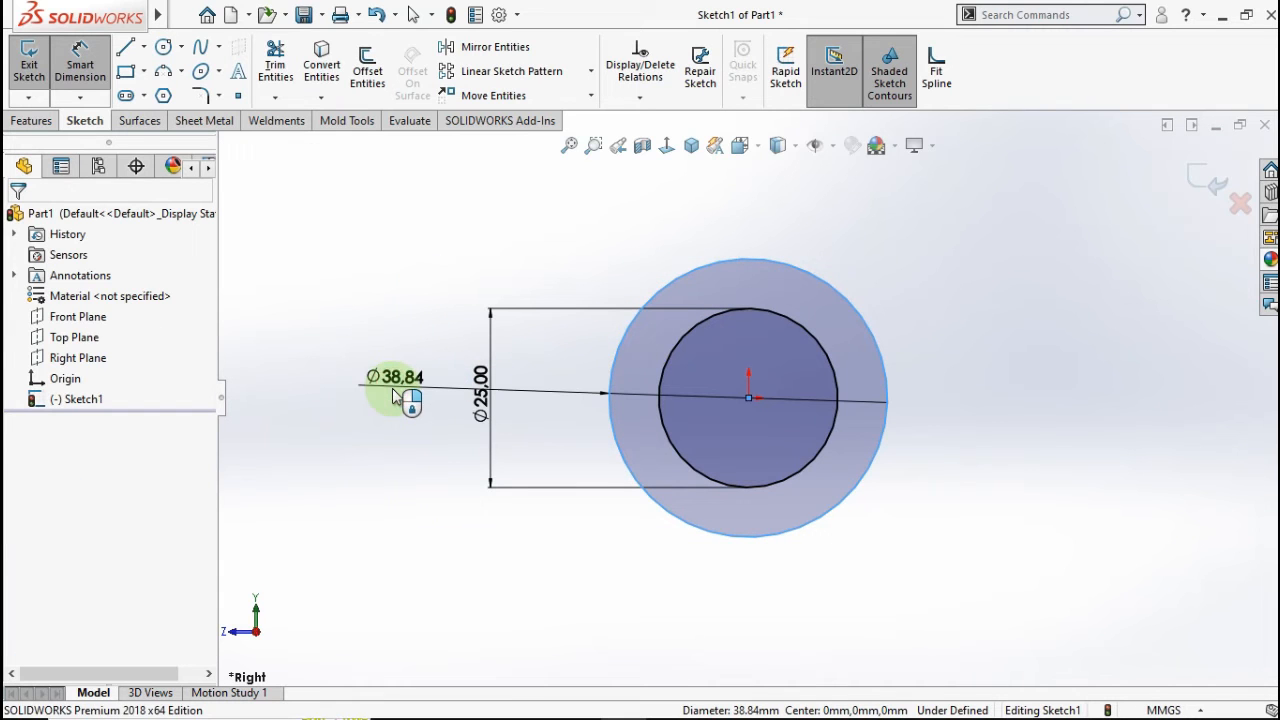
{"action": "left_click", "coordinate": [394, 396]}
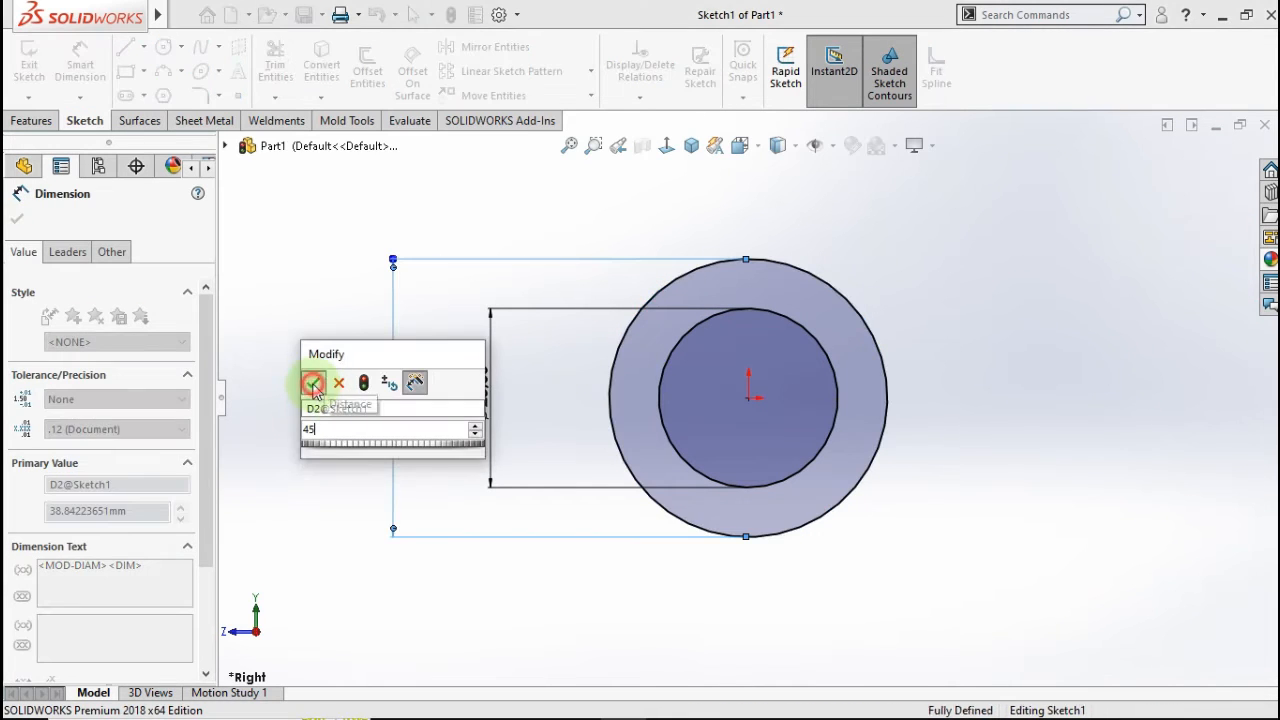
{"action": "left_click", "coordinate": [314, 378]}
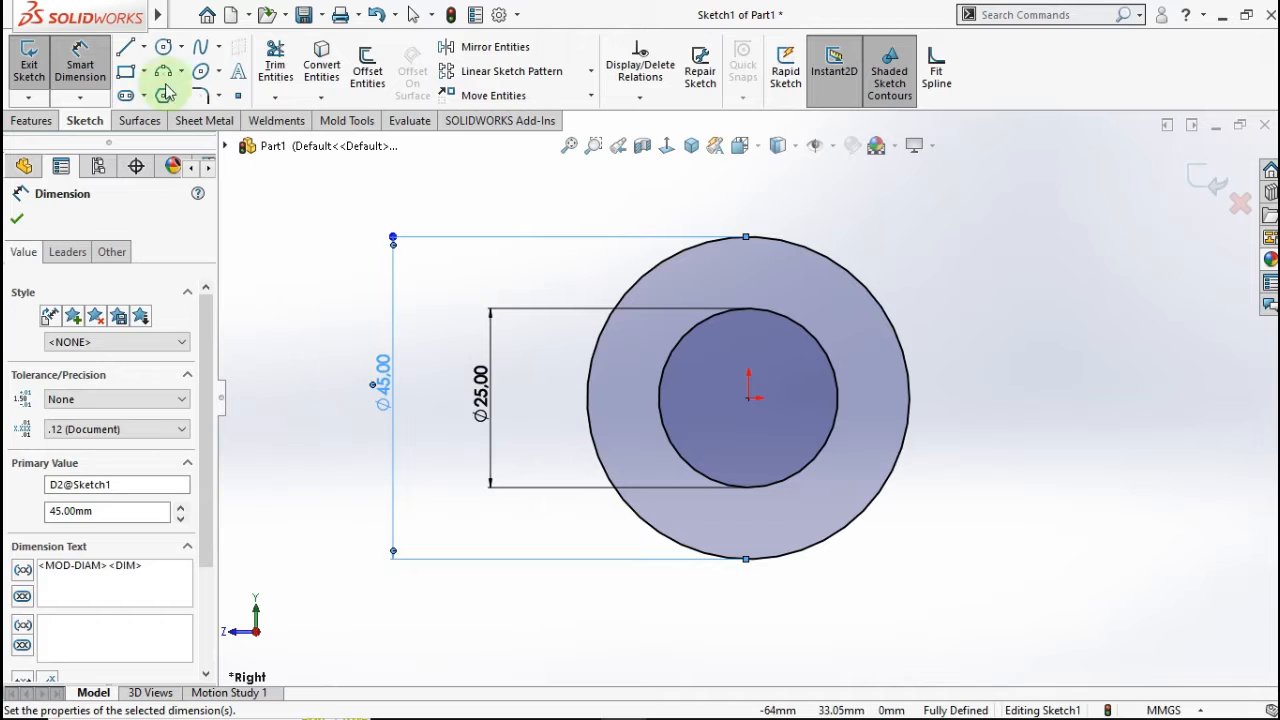
Draw a vertical construction centerline from the origin up to the top quadrant point of the outer circle.
{"action": "left_click", "coordinate": [144, 47]}
{"action": "left_click", "coordinate": [180, 94]}
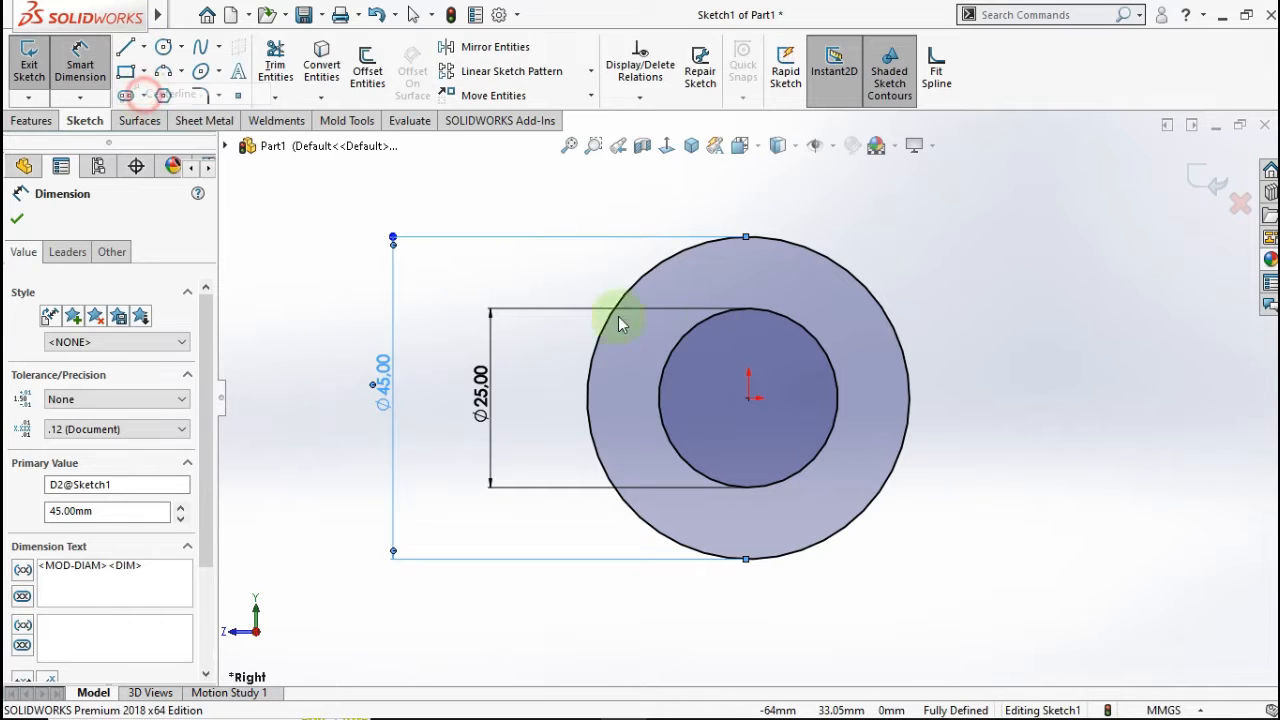
{"action": "left_click", "coordinate": [750, 399]}
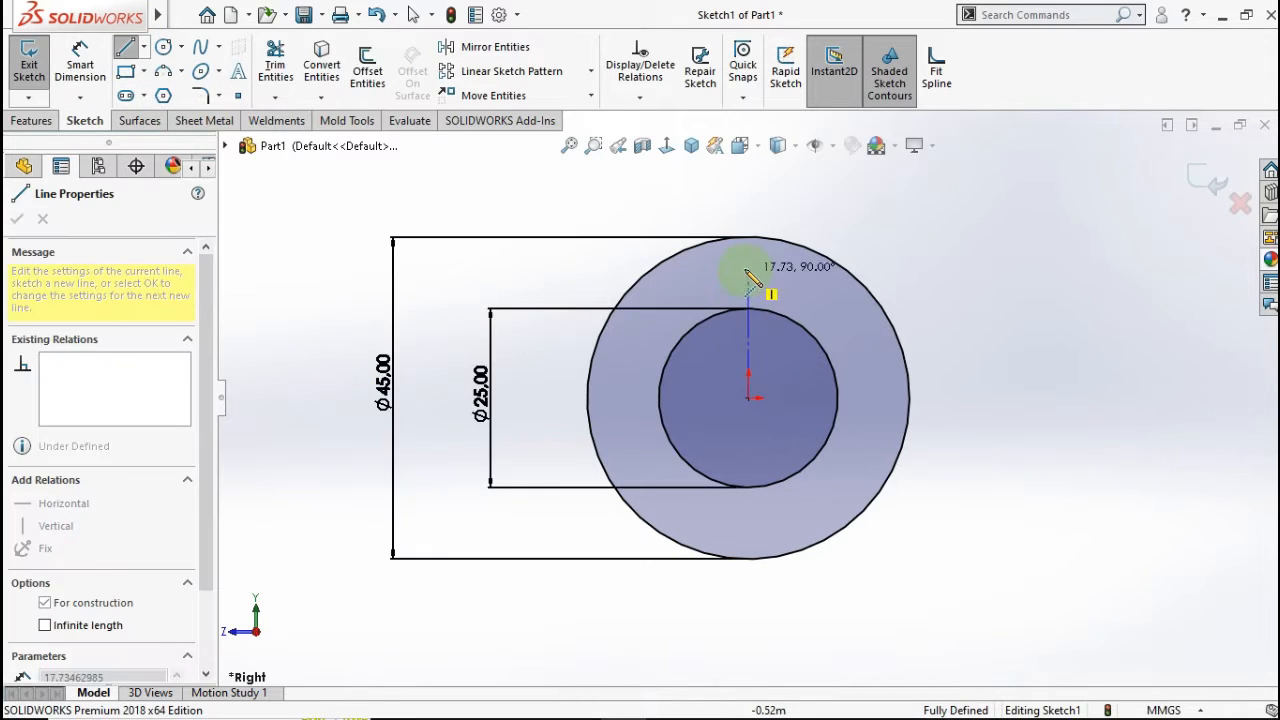
{"action": "left_click", "coordinate": [748, 237]}
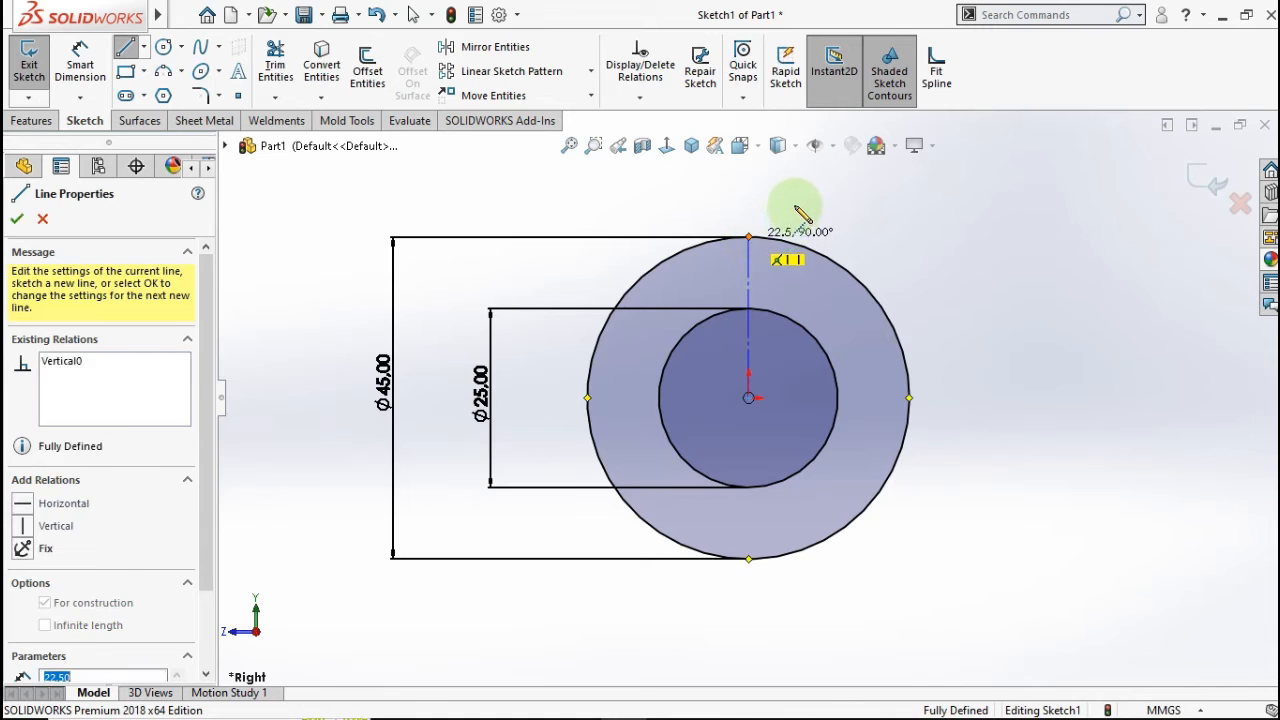
{"action": "key", "text": "Escape"}
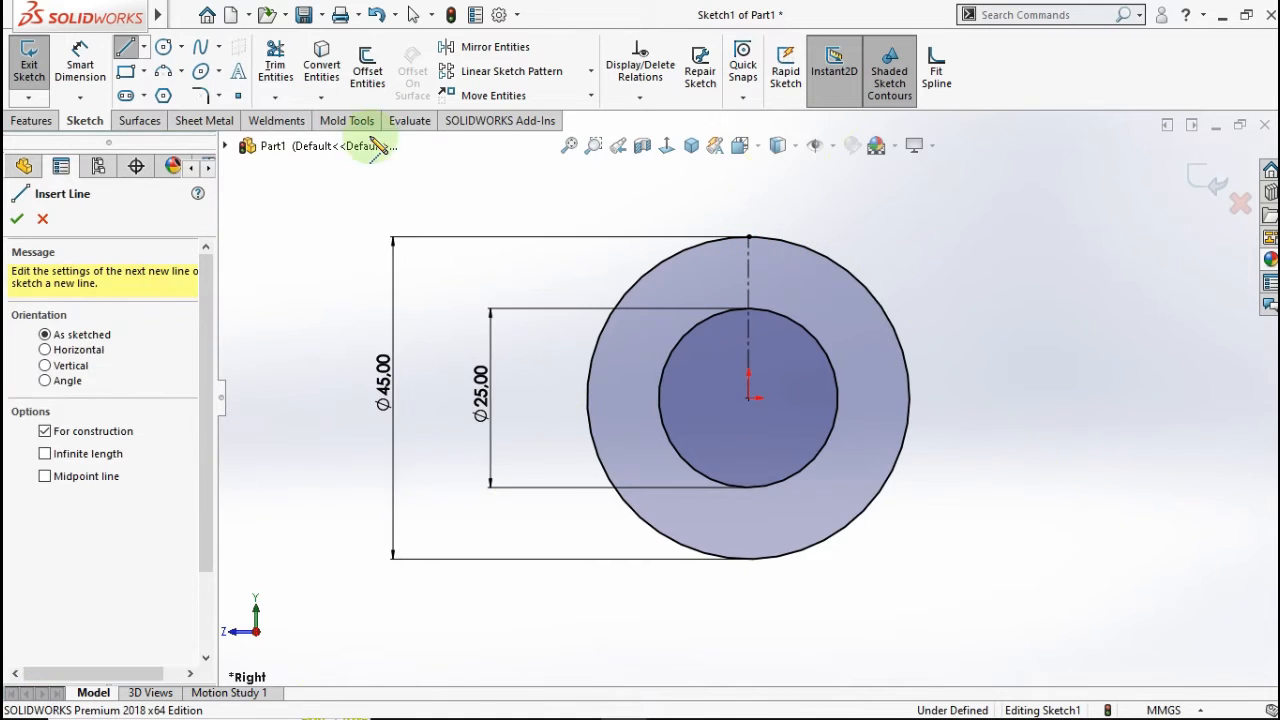
{"action": "left_click", "coordinate": [143, 47]}
{"action": "left_click", "coordinate": [160, 114]}
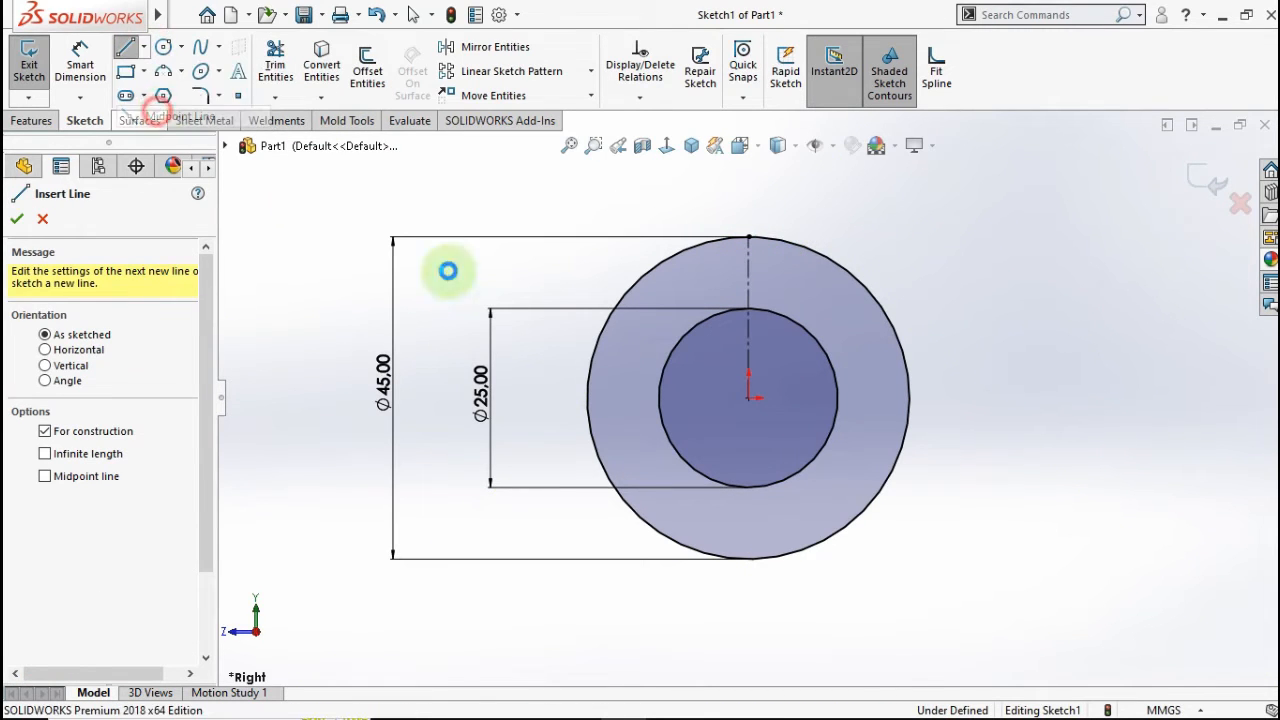
{"action": "left_click", "coordinate": [748, 400]}
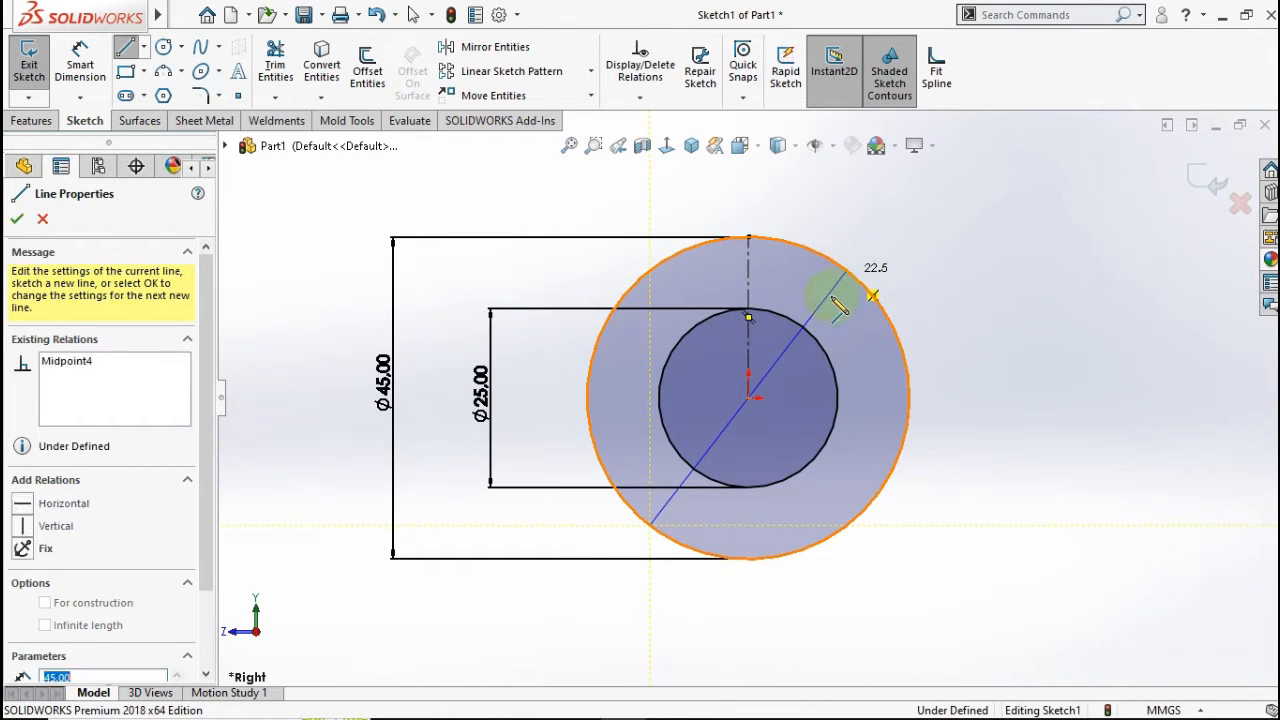
{"action": "left_click", "coordinate": [832, 296]}
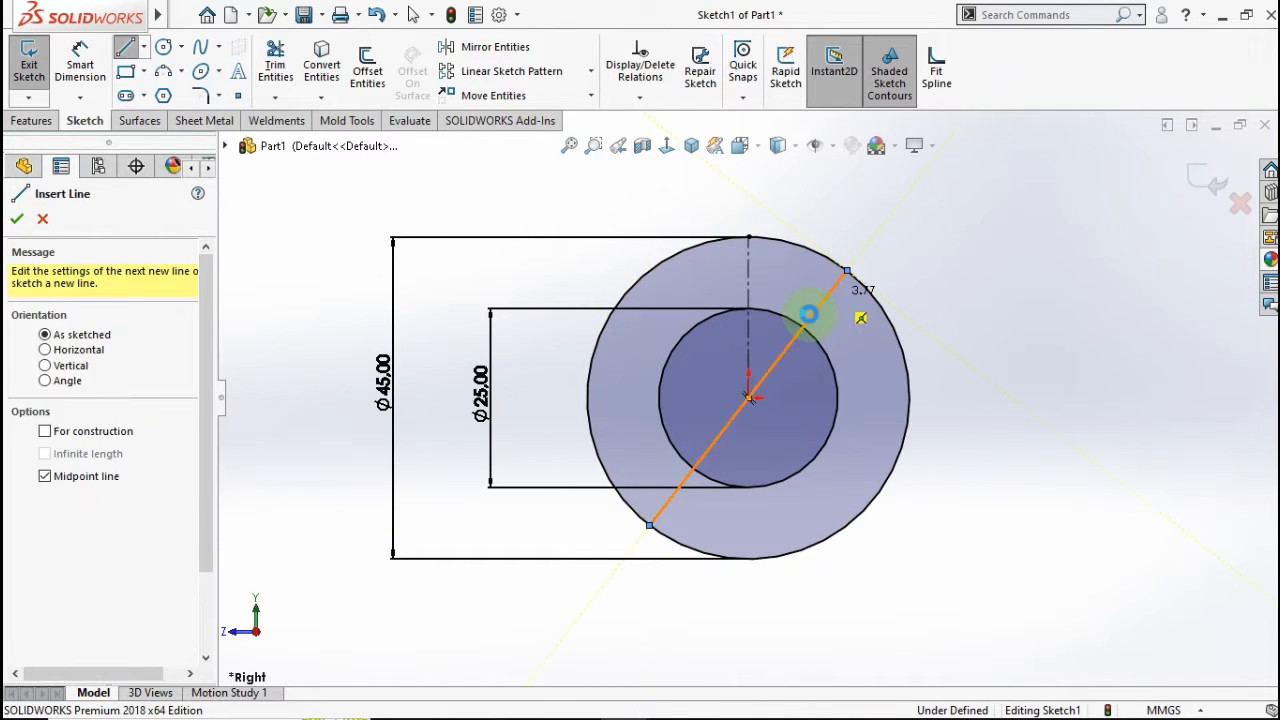
{"action": "left_click", "coordinate": [809, 318]}
{"action": "right_click", "coordinate": [809, 318]}
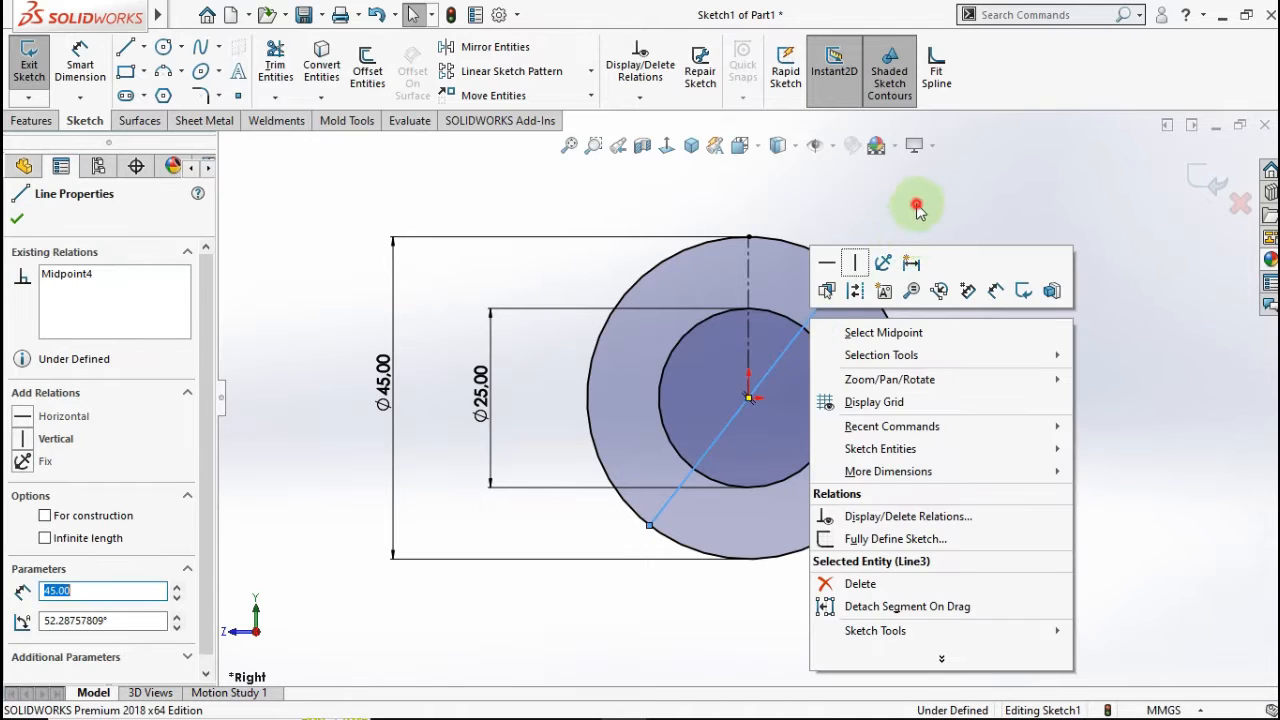
{"action": "left_click", "coordinate": [916, 207]}
{"action": "left_click", "coordinate": [822, 304]}
{"action": "key", "text": "Delete"}
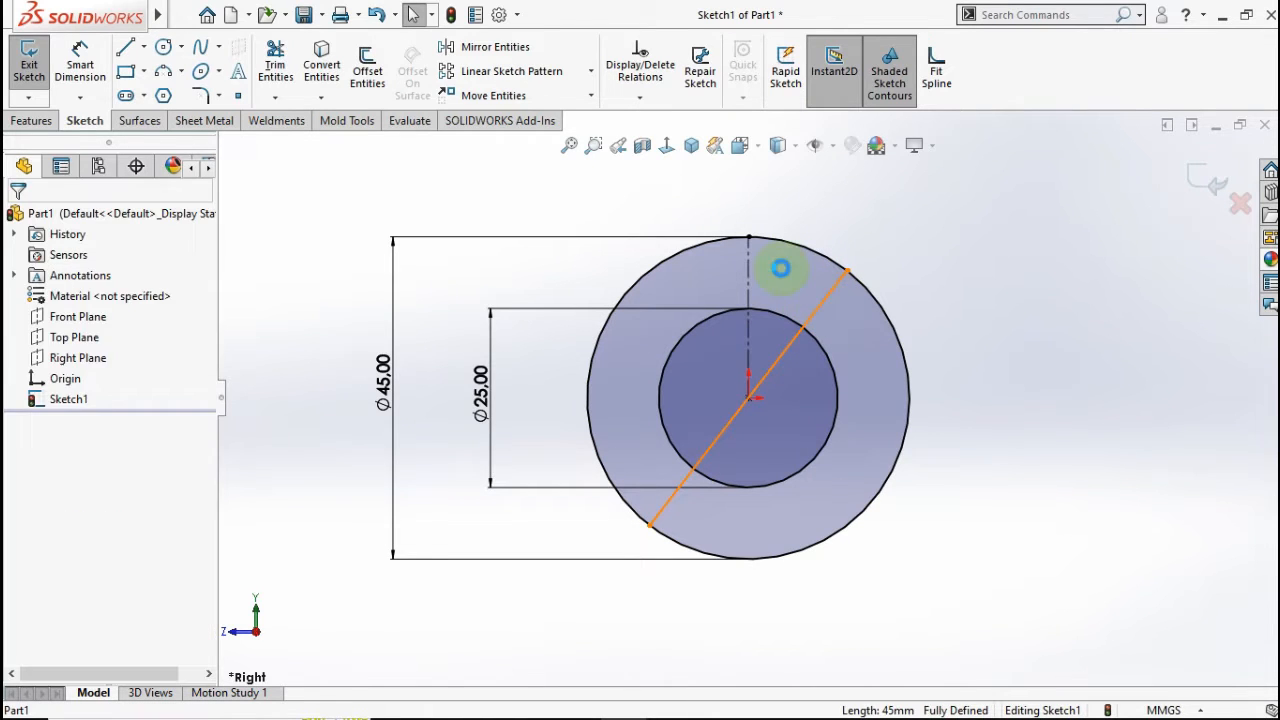
Draw a slanted midpoint line about 57 mm long, centred on the origin and extending past the outer circle on both sides.
{"action": "left_click", "coordinate": [144, 48]}
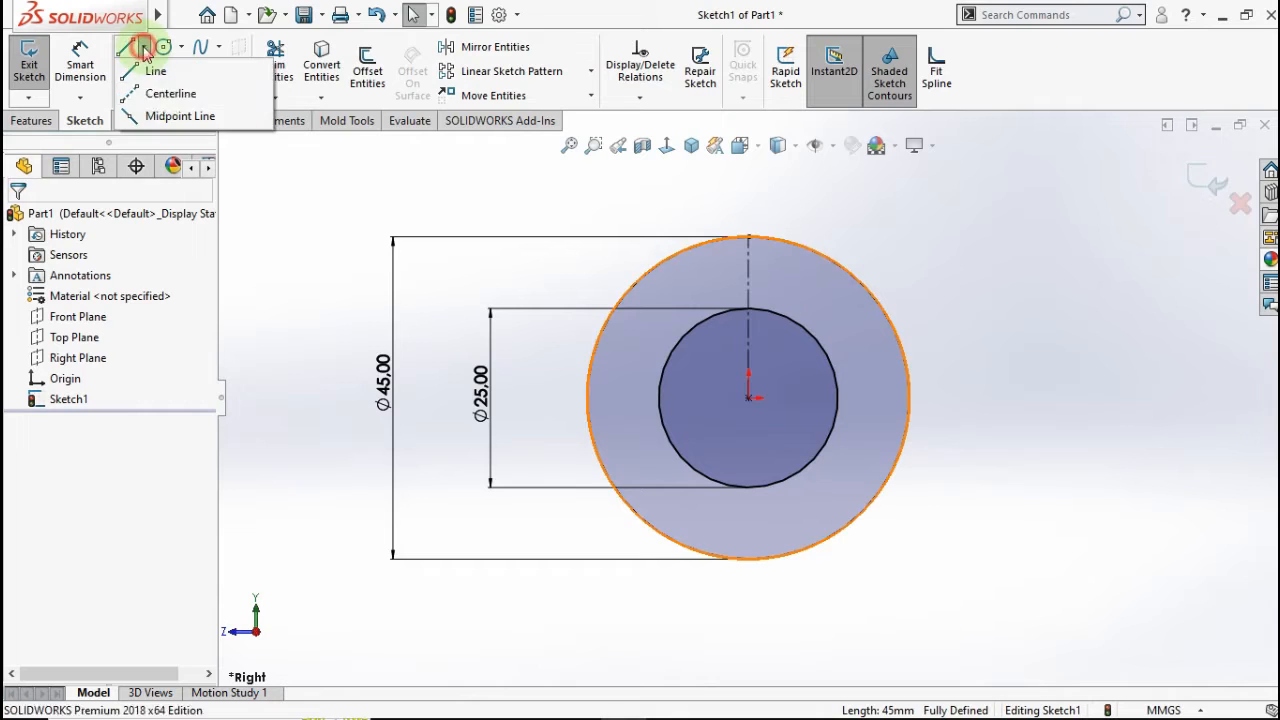
{"action": "left_click", "coordinate": [178, 116]}
{"action": "left_click", "coordinate": [750, 398]}
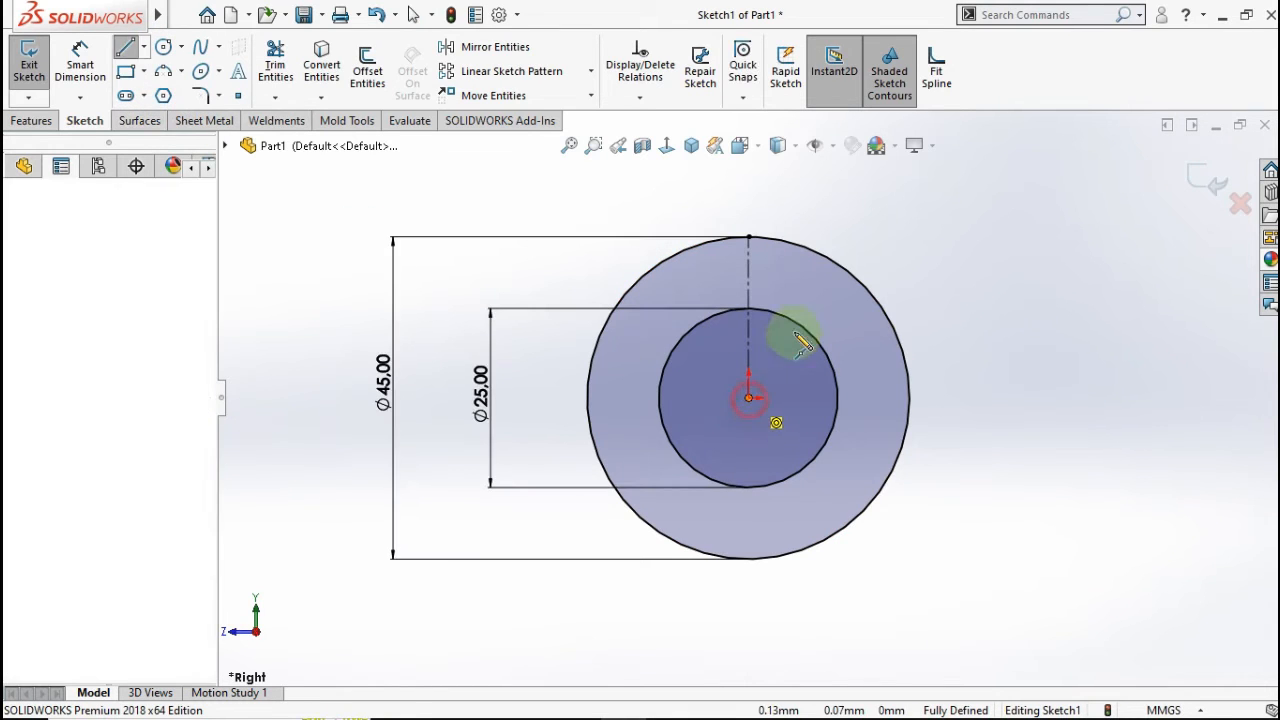
{"action": "left_click", "coordinate": [876, 236]}
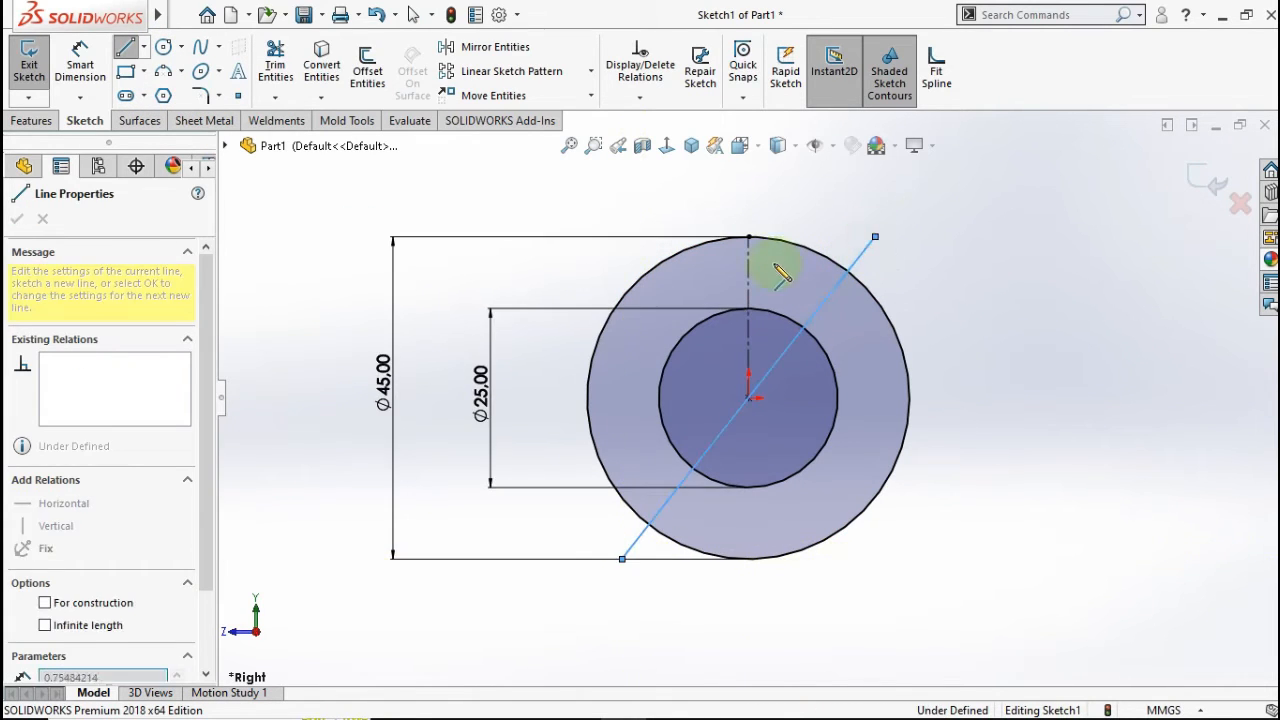
{"action": "key", "text": "Escape"}
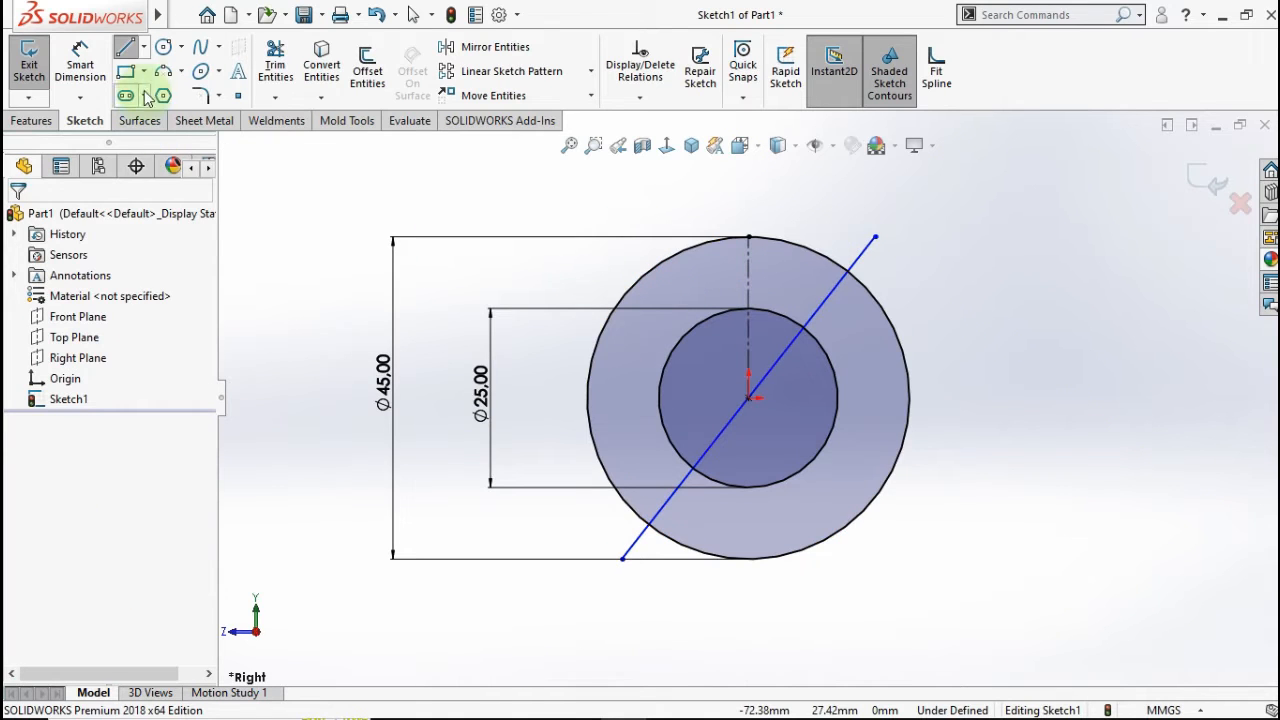
Dimension the angle between the vertical centerline and the slanted line as 45°.
{"action": "left_click", "coordinate": [89, 64]}
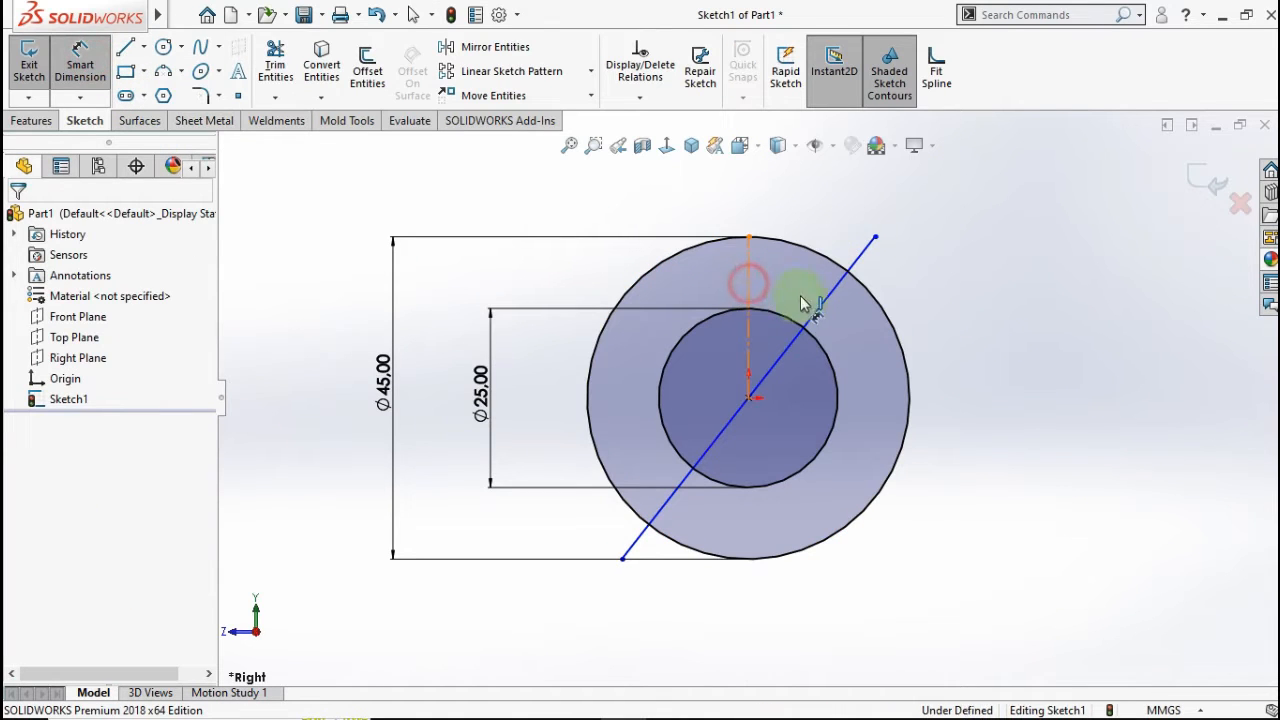
{"action": "left_click", "coordinate": [827, 298]}
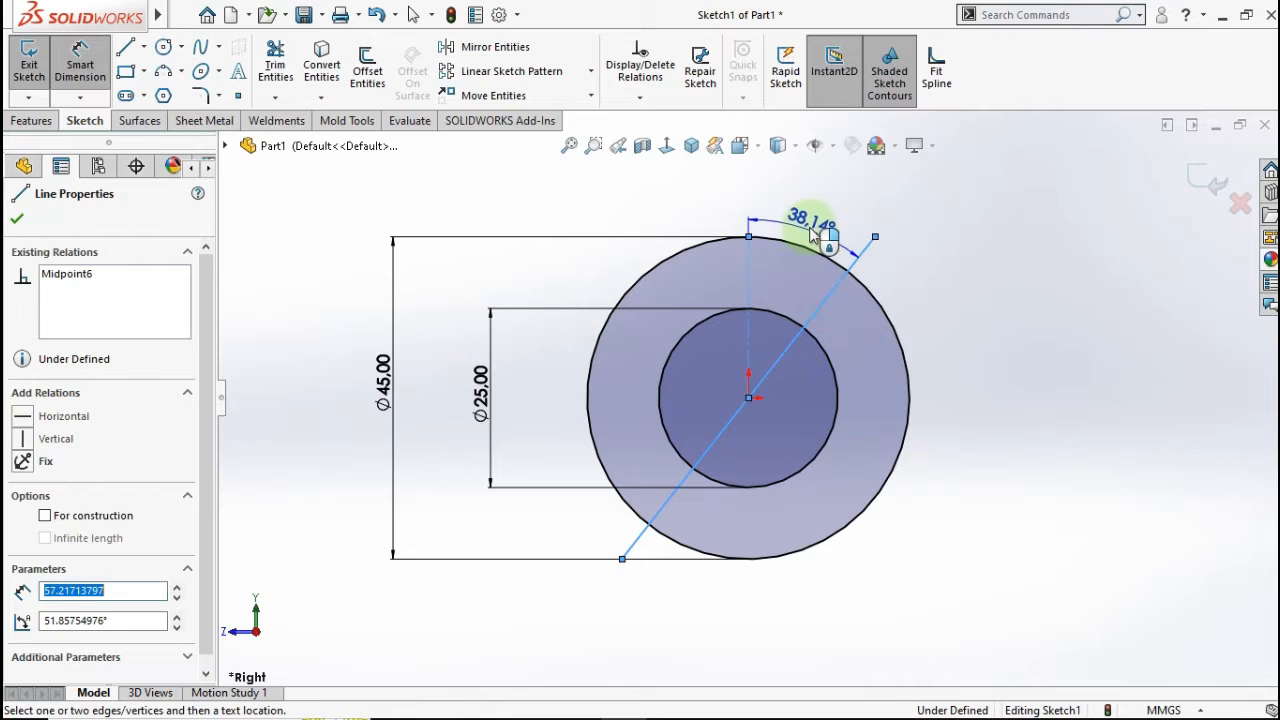
{"action": "left_click", "coordinate": [812, 248]}
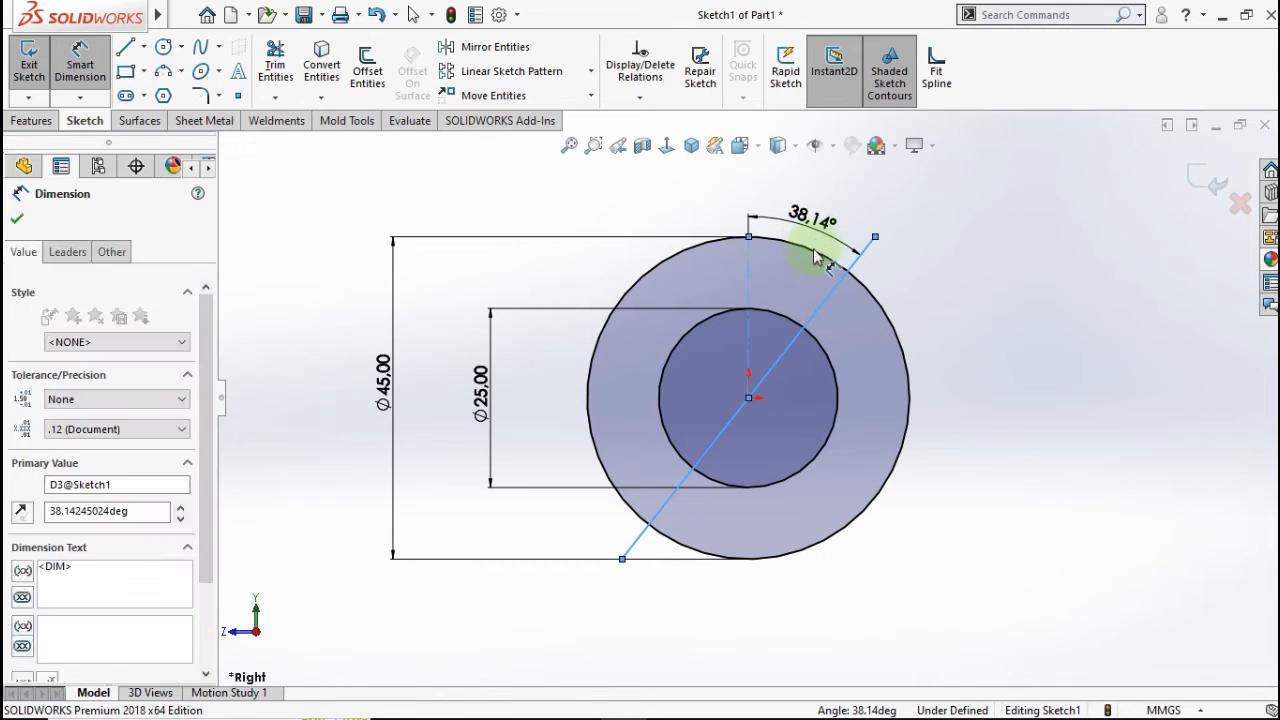
{"action": "type", "text": "45"}
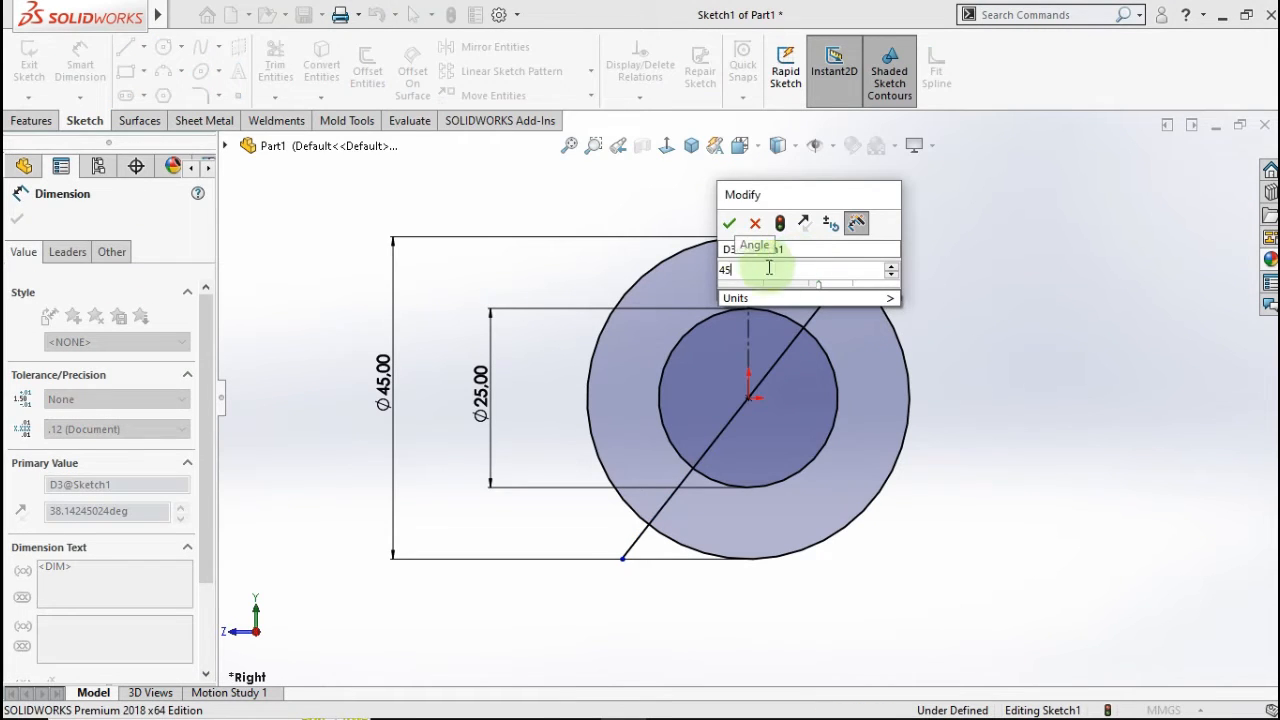
{"action": "left_click", "coordinate": [730, 225]}
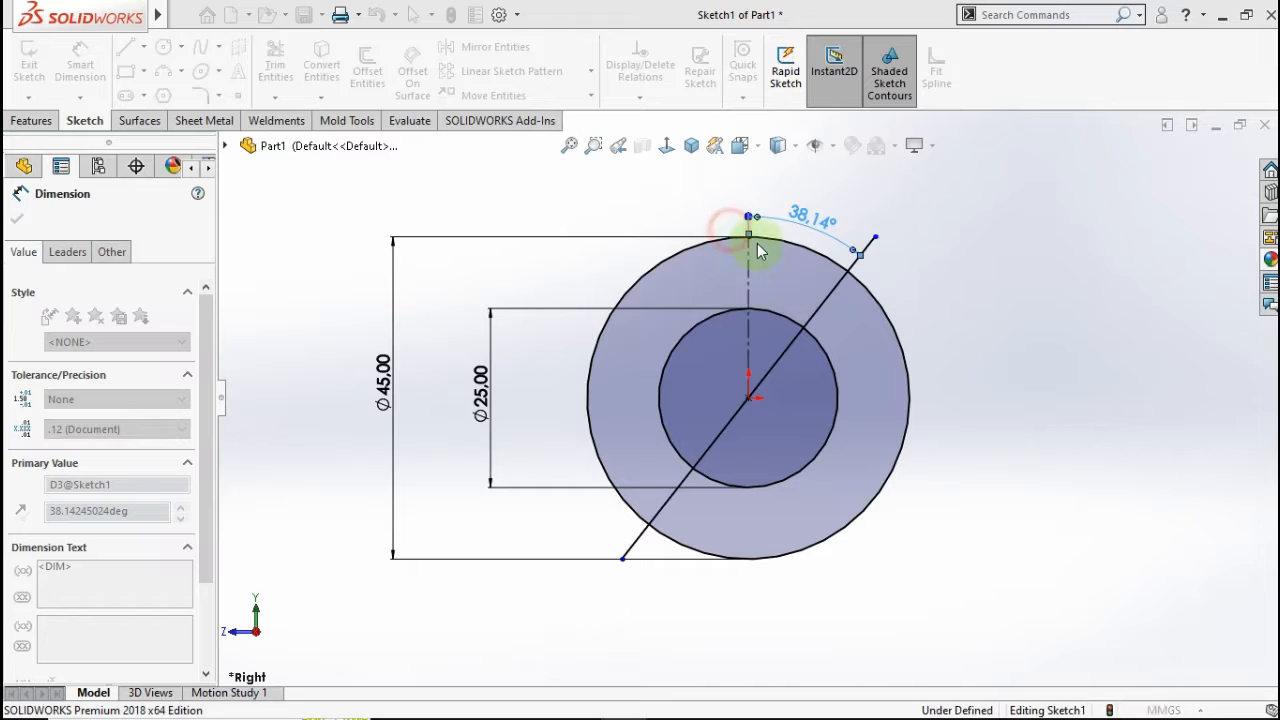
Dimension the slanted line's full length as 65 mm.
{"action": "left_click", "coordinate": [818, 327]}
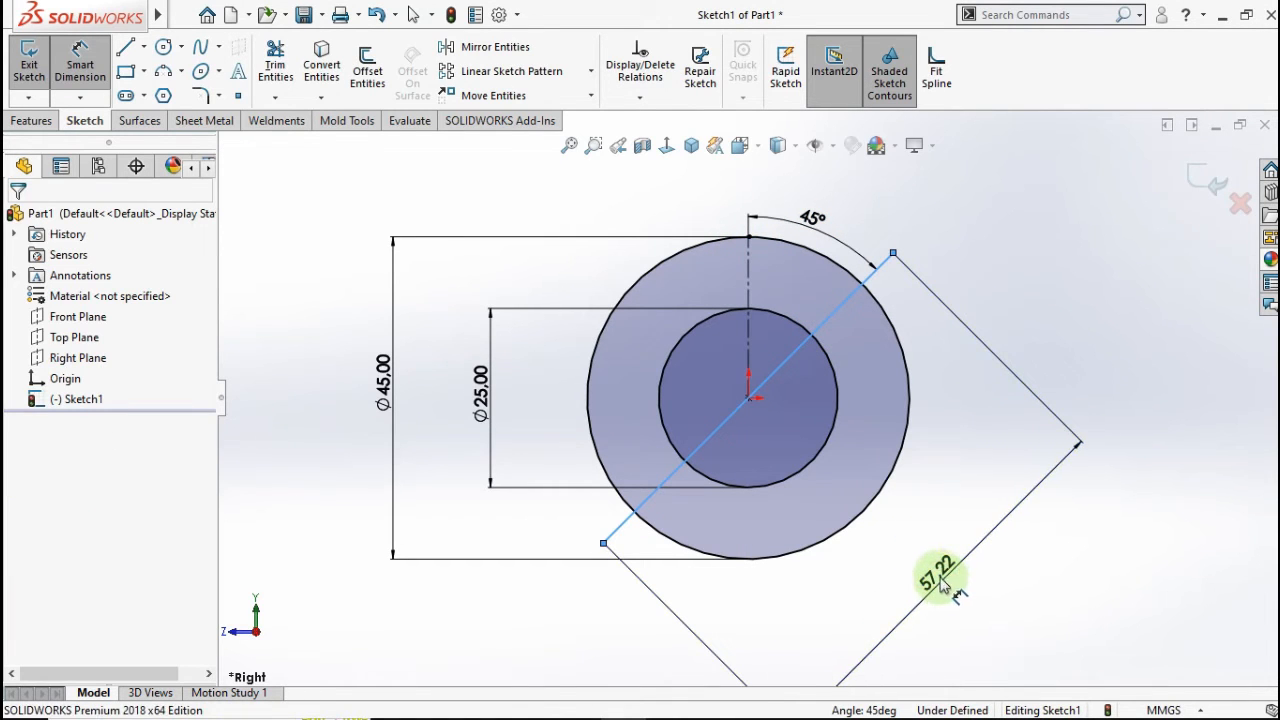
{"action": "left_click", "coordinate": [935, 580]}
{"action": "type", "text": "65"}
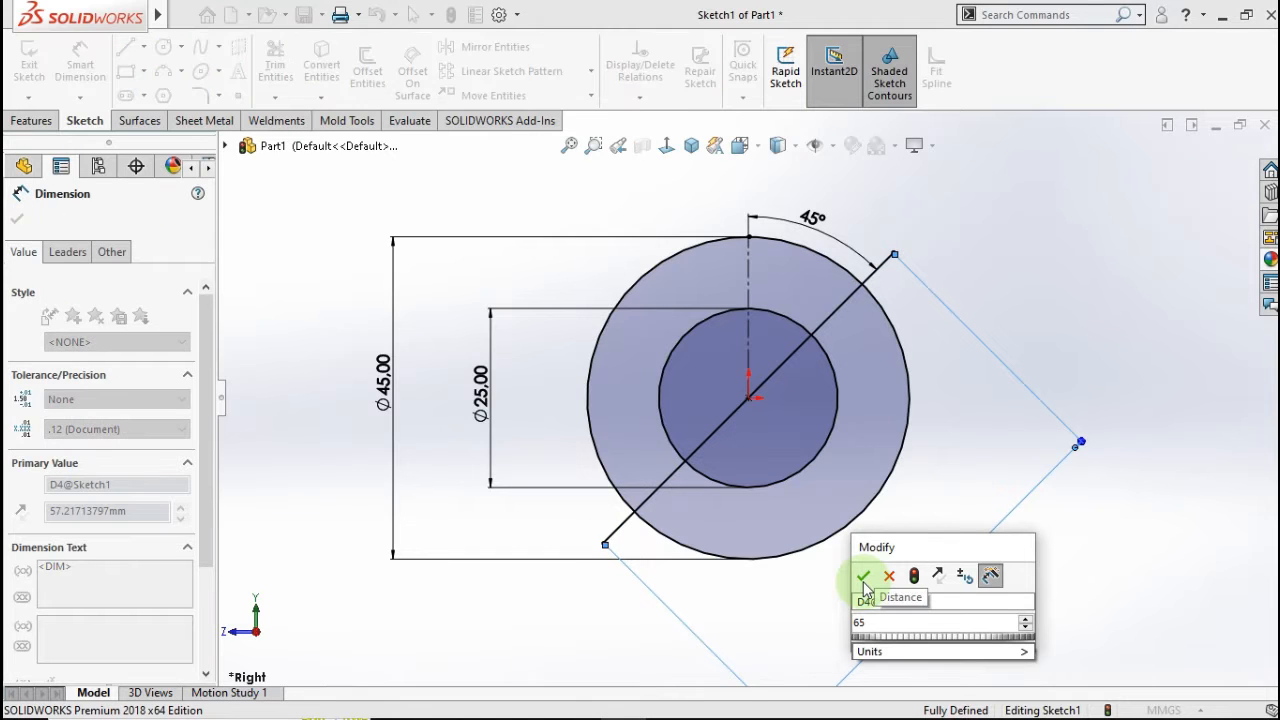
{"action": "left_click", "coordinate": [863, 578]}
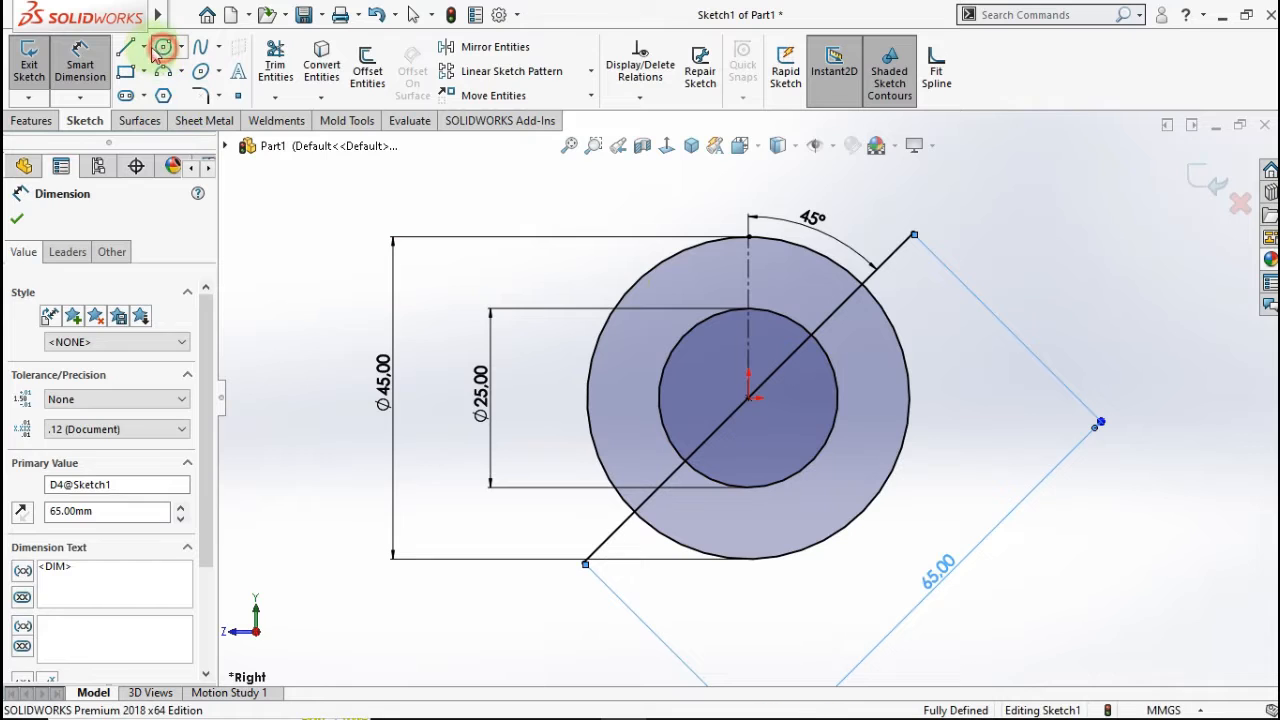
Draw a circle at each end of the slanted line, with radii of about 6.8 mm at the upper end and 8.3 mm at the lower end.
{"action": "left_click", "coordinate": [162, 48]}
{"action": "left_click", "coordinate": [914, 235]}
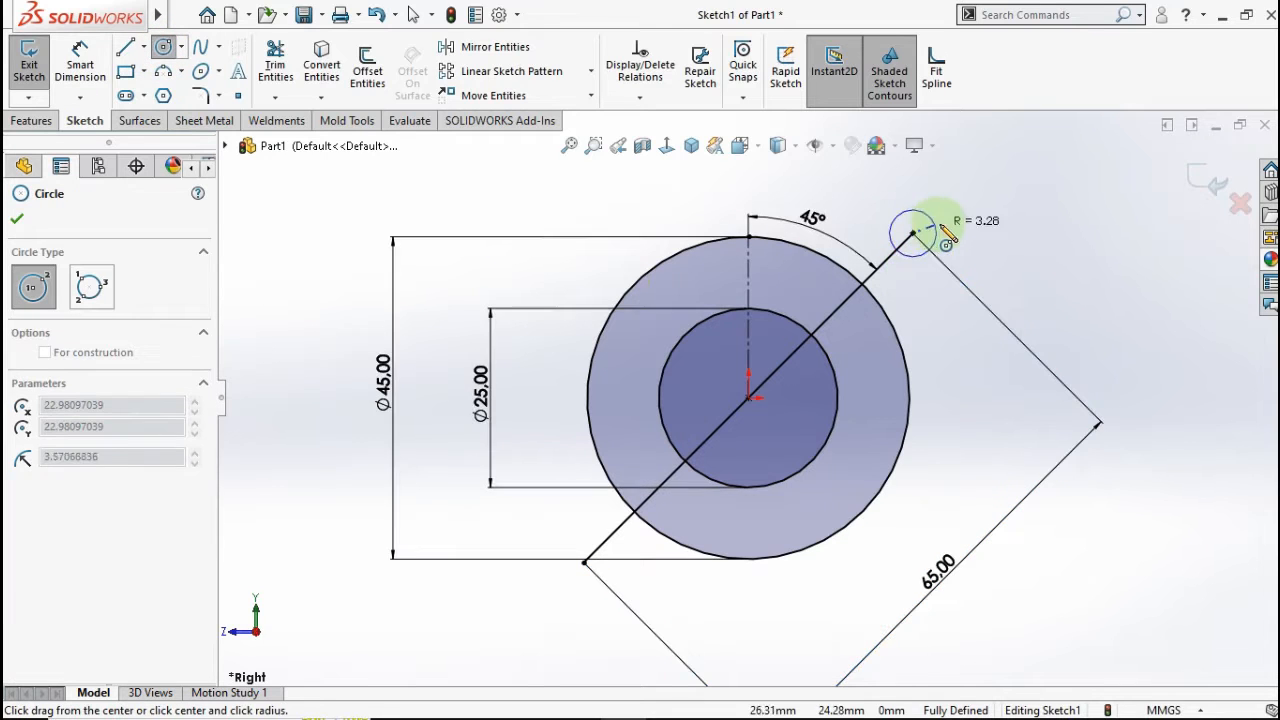
{"action": "left_click", "coordinate": [969, 231]}
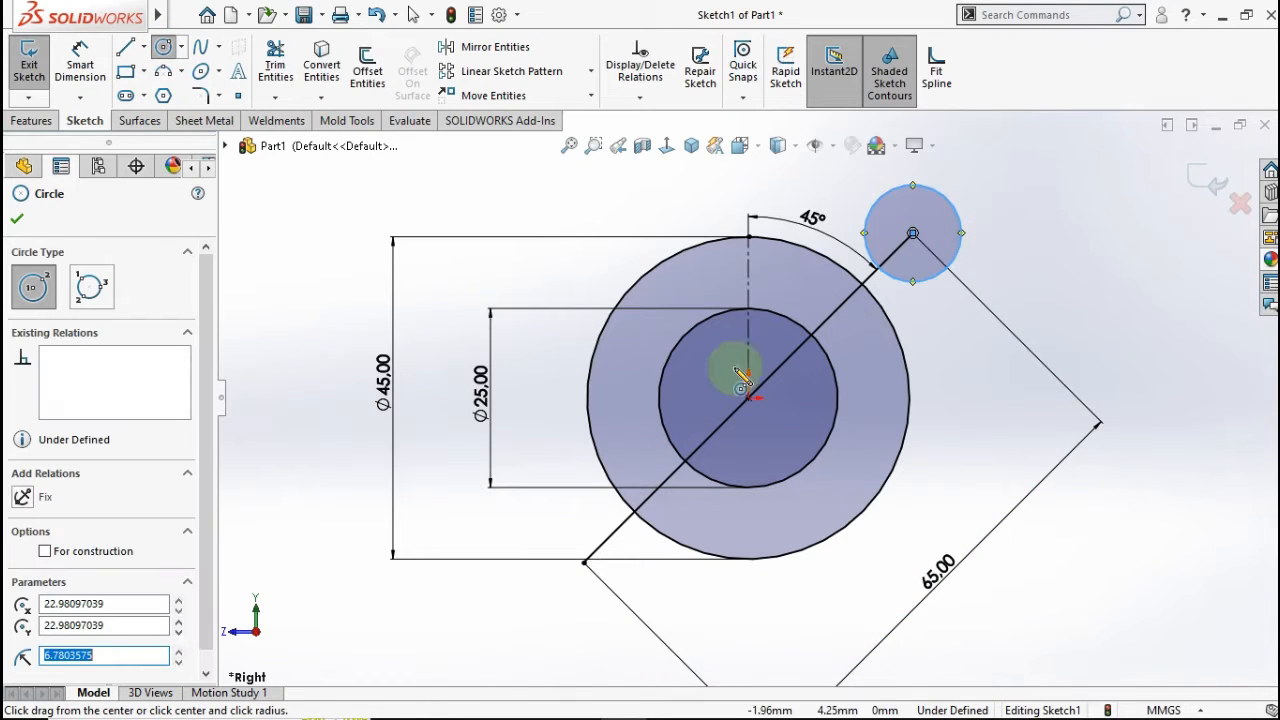
{"action": "left_click", "coordinate": [584, 563]}
{"action": "left_click", "coordinate": [638, 588]}
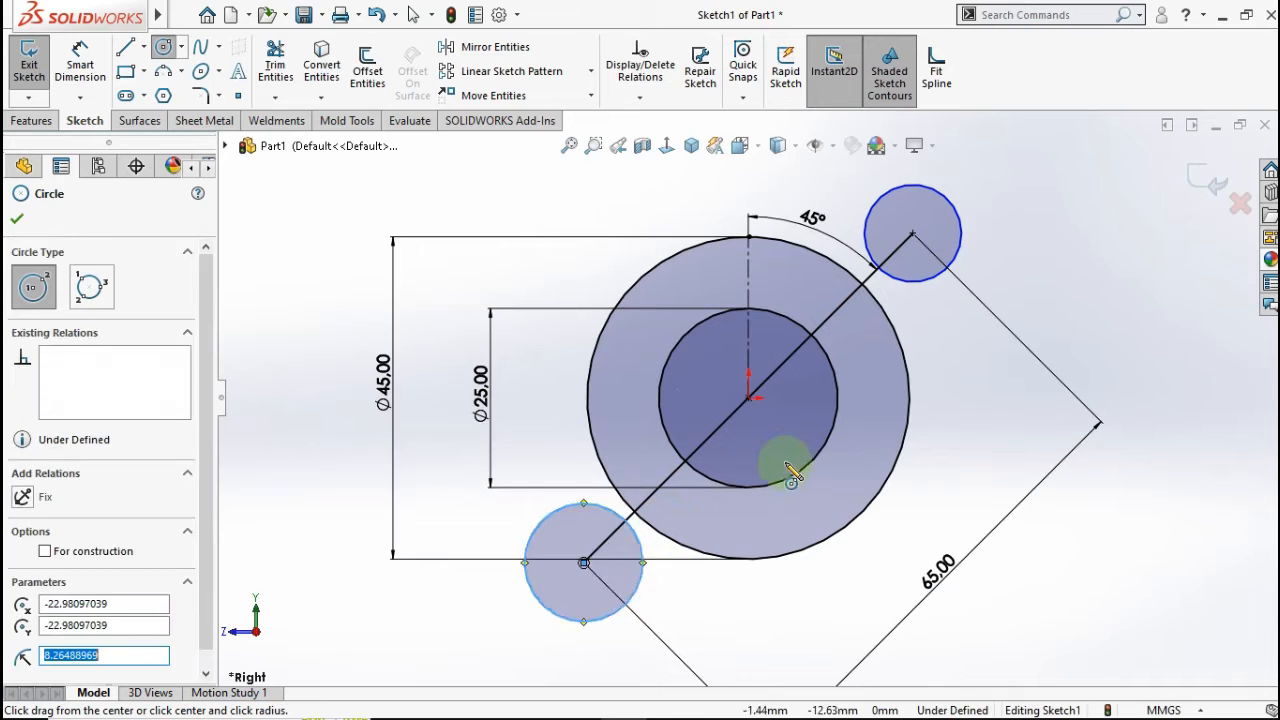
{"action": "key", "text": "Escape"}
Dimension the diameter of the circle at the slanted line's upper end as 15 mm.
{"action": "left_click", "coordinate": [80, 62]}
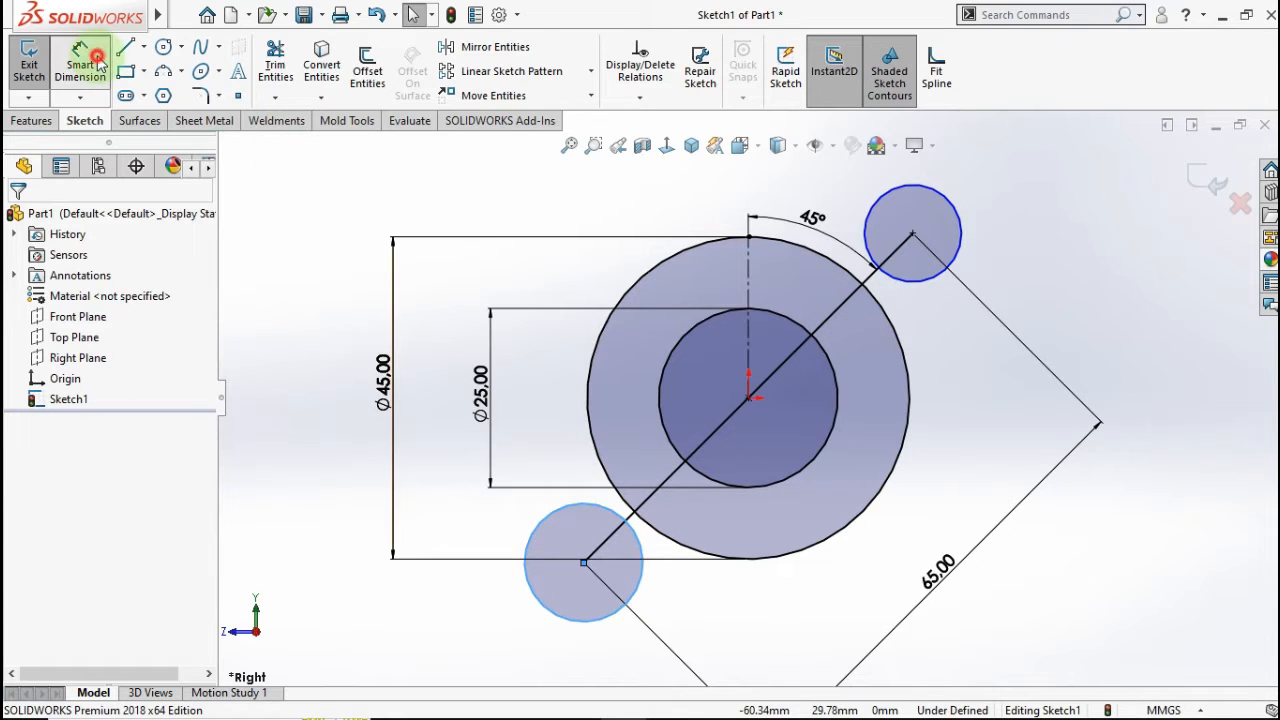
{"action": "left_click", "coordinate": [960, 224]}
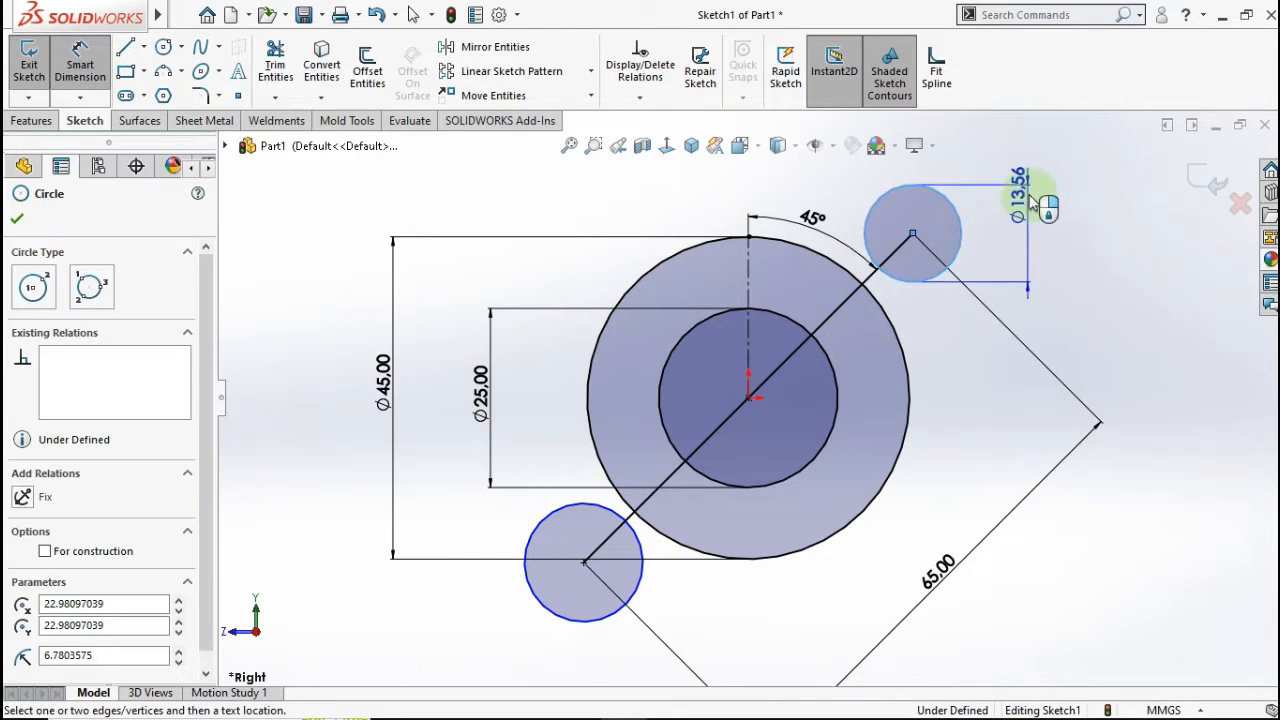
{"action": "left_click", "coordinate": [1037, 198]}
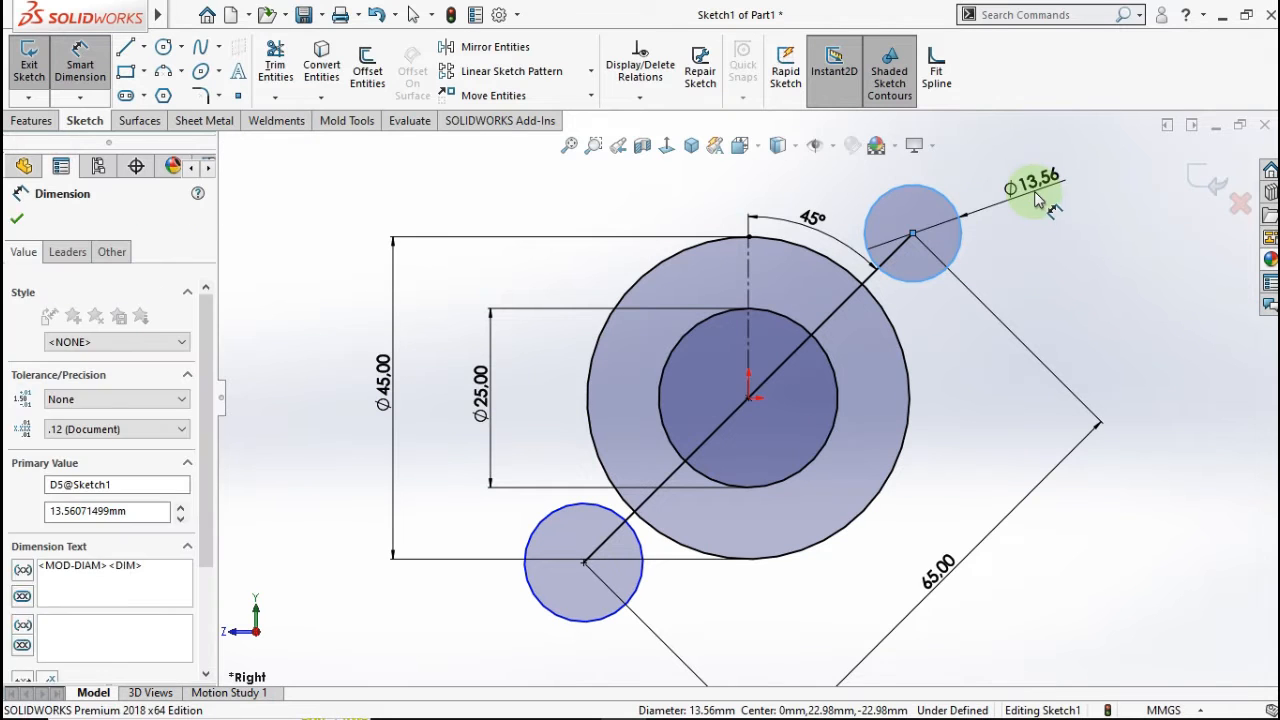
{"action": "left_click", "coordinate": [928, 260]}
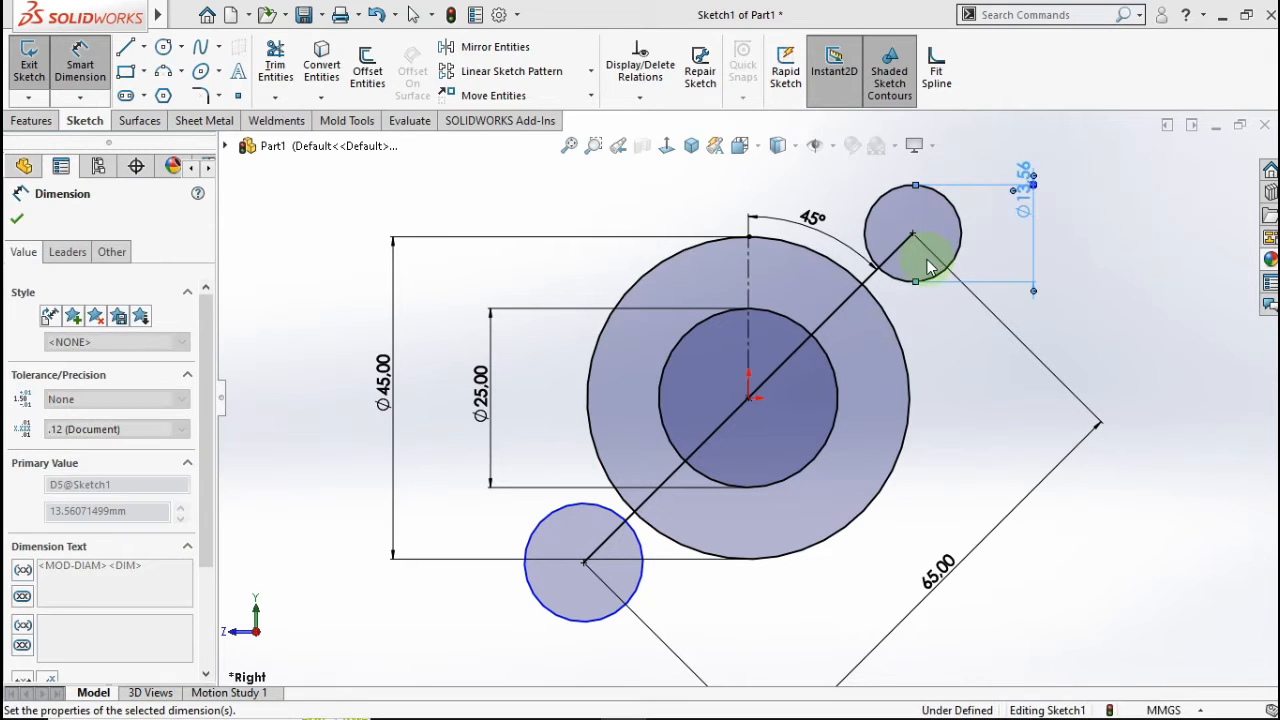
{"action": "key", "text": "Escape"}
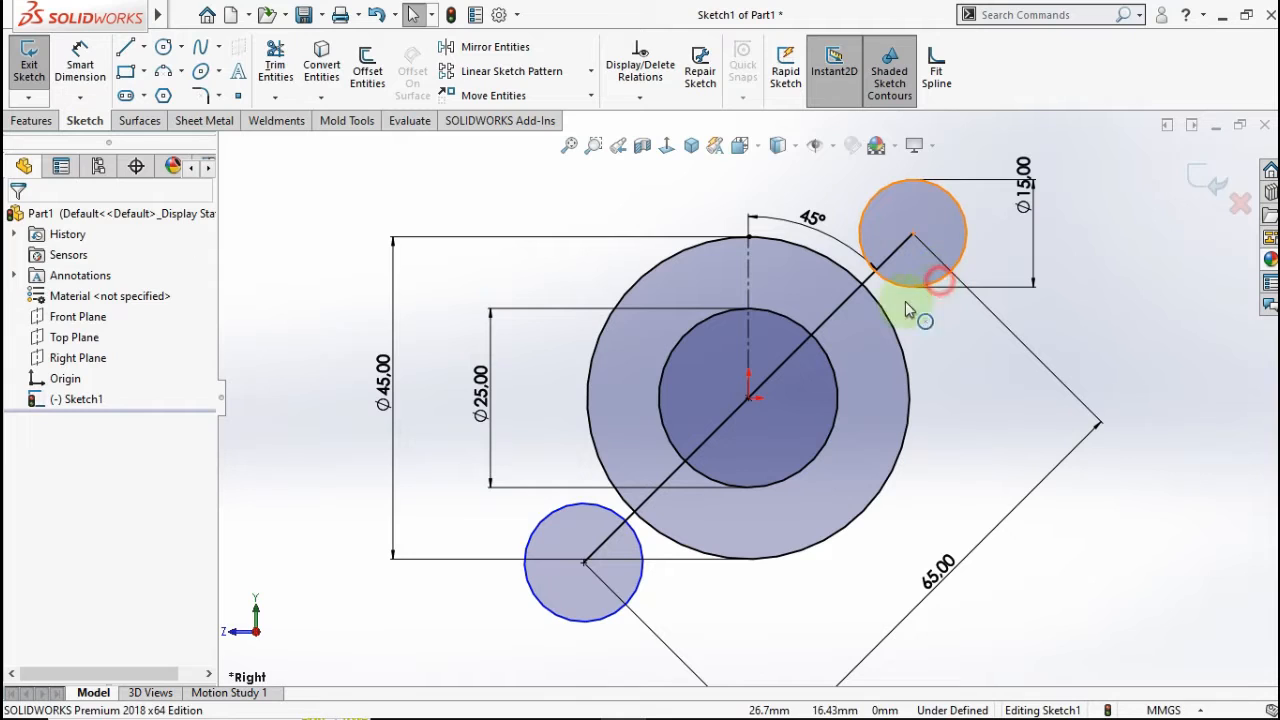
Add an Equal relation between the two small end circles.
{"action": "left_click", "coordinate": [622, 598]}
{"action": "left_click", "coordinate": [643, 592], "text": "ctrl"}
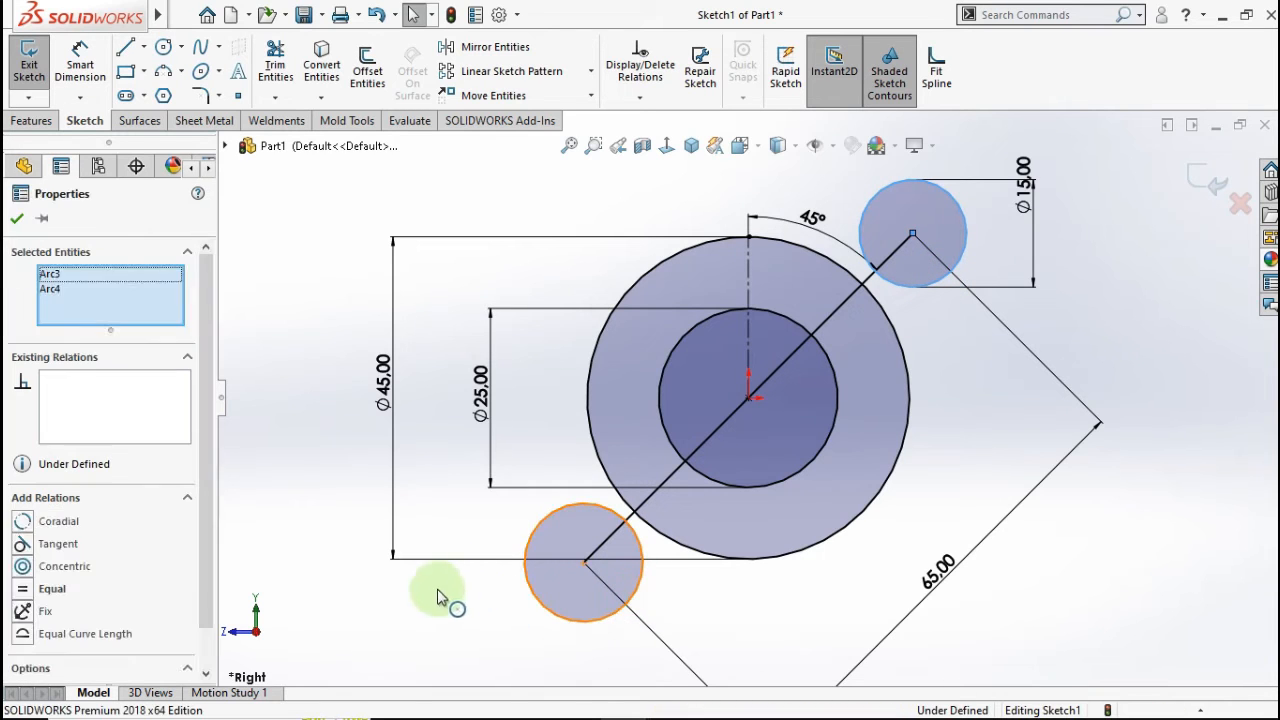
{"action": "left_click", "coordinate": [22, 589]}
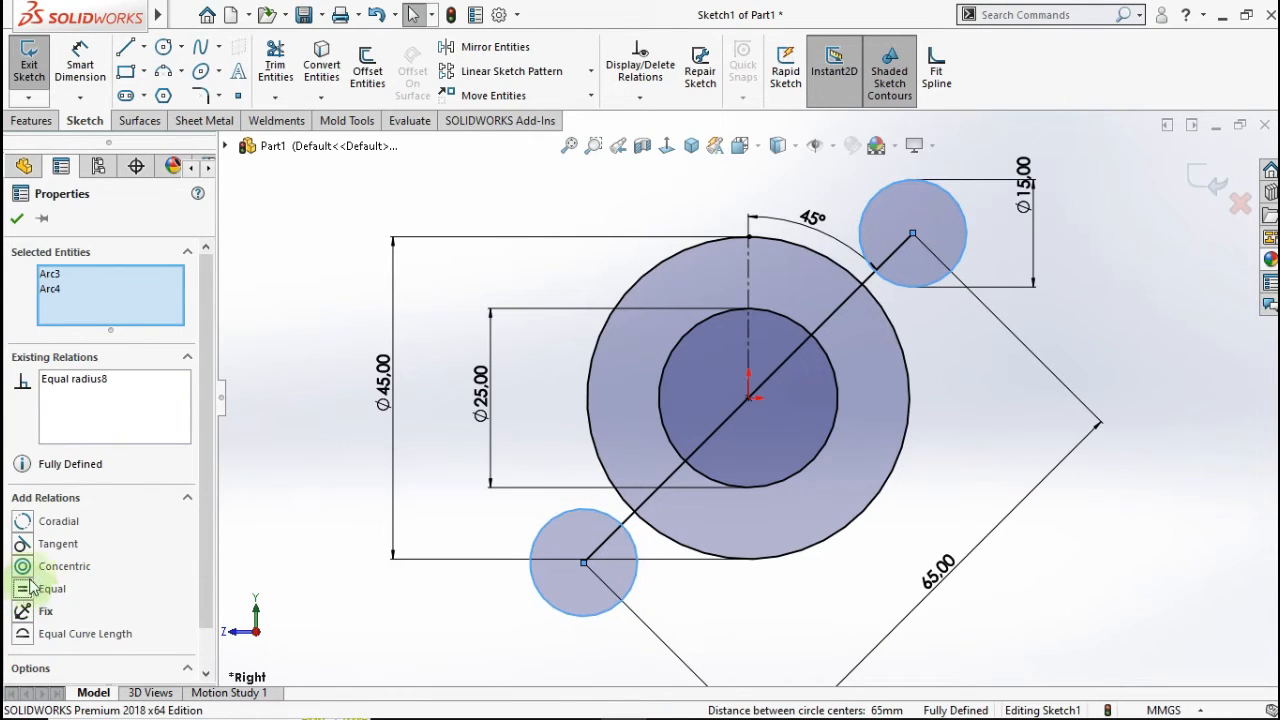
{"action": "left_click", "coordinate": [21, 220]}
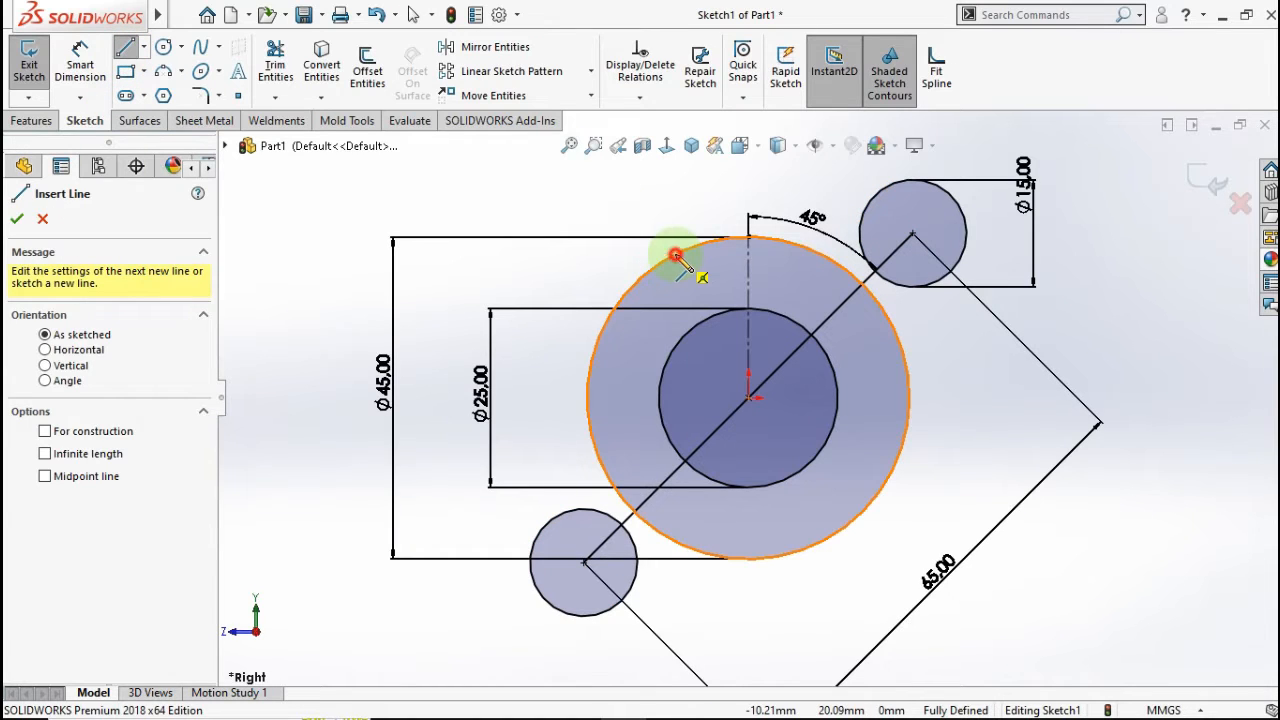
Draw two lines about 29 mm long joining the upper small circle to the 45 mm circle, one on each side of the slanted line.
{"action": "left_click", "coordinate": [748, 237]}
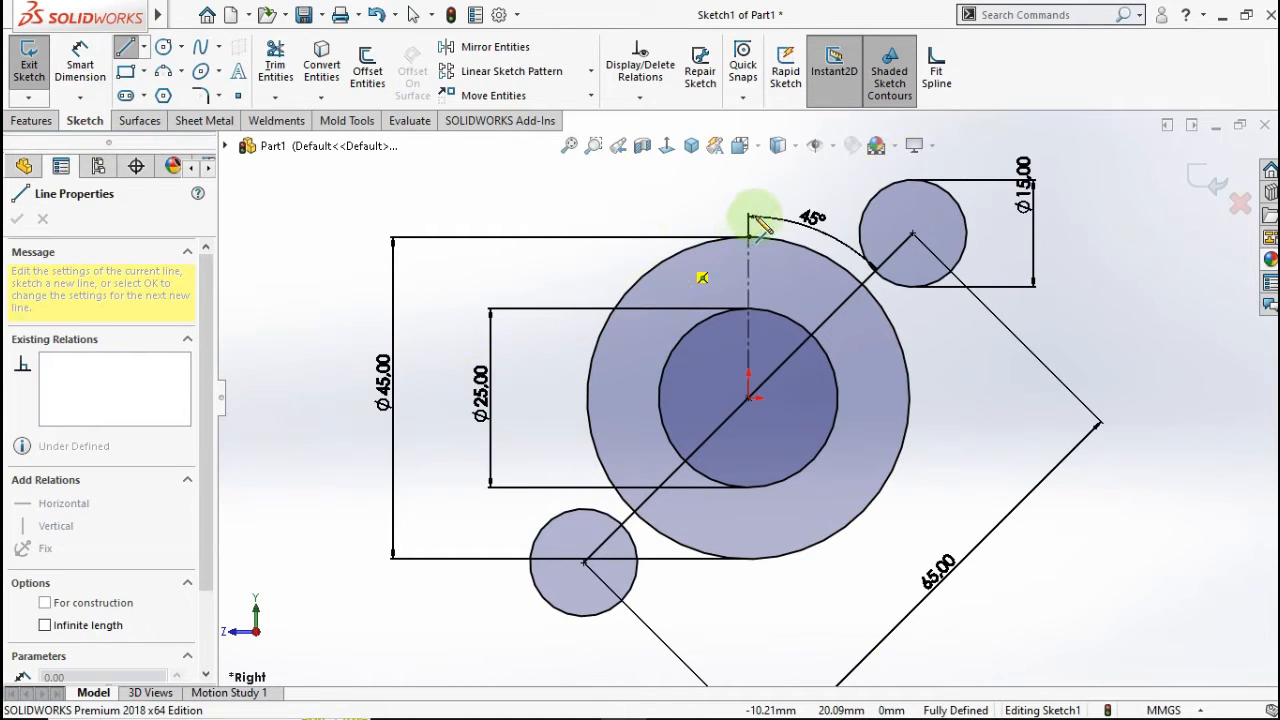
{"action": "left_click", "coordinate": [874, 198]}
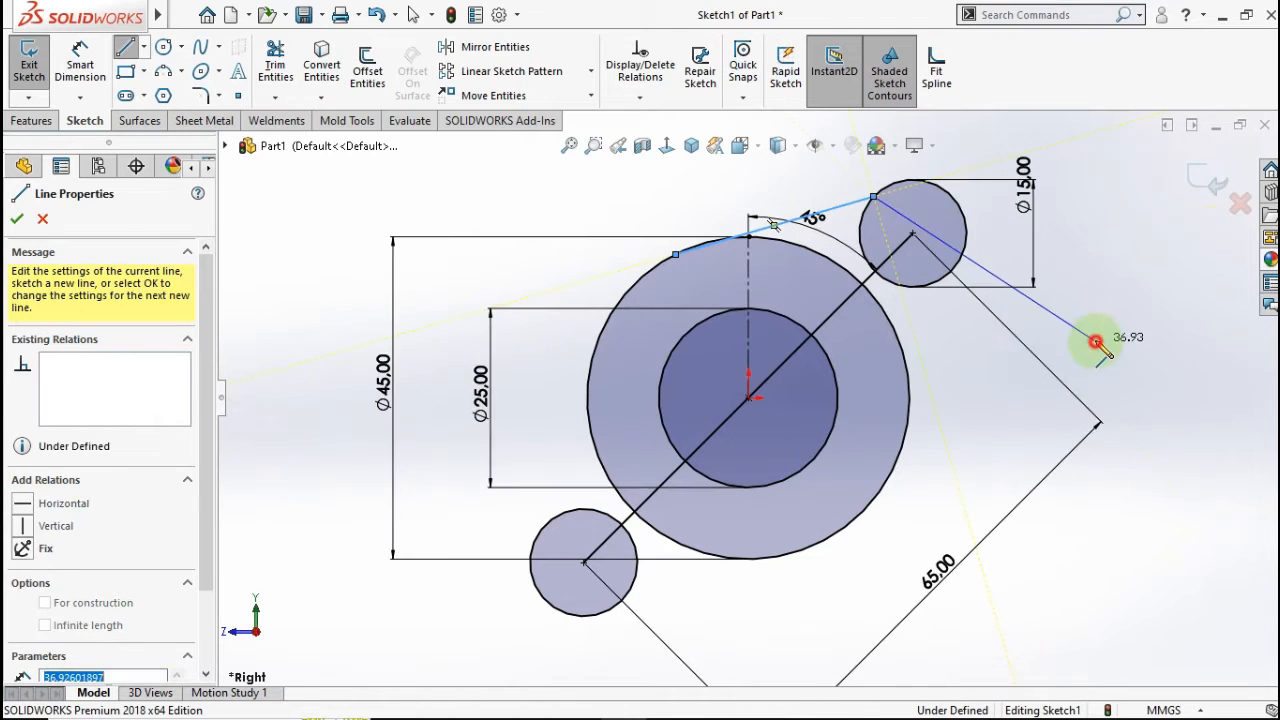
{"action": "key", "text": "Escape"}
{"action": "left_click", "coordinate": [956, 264]}
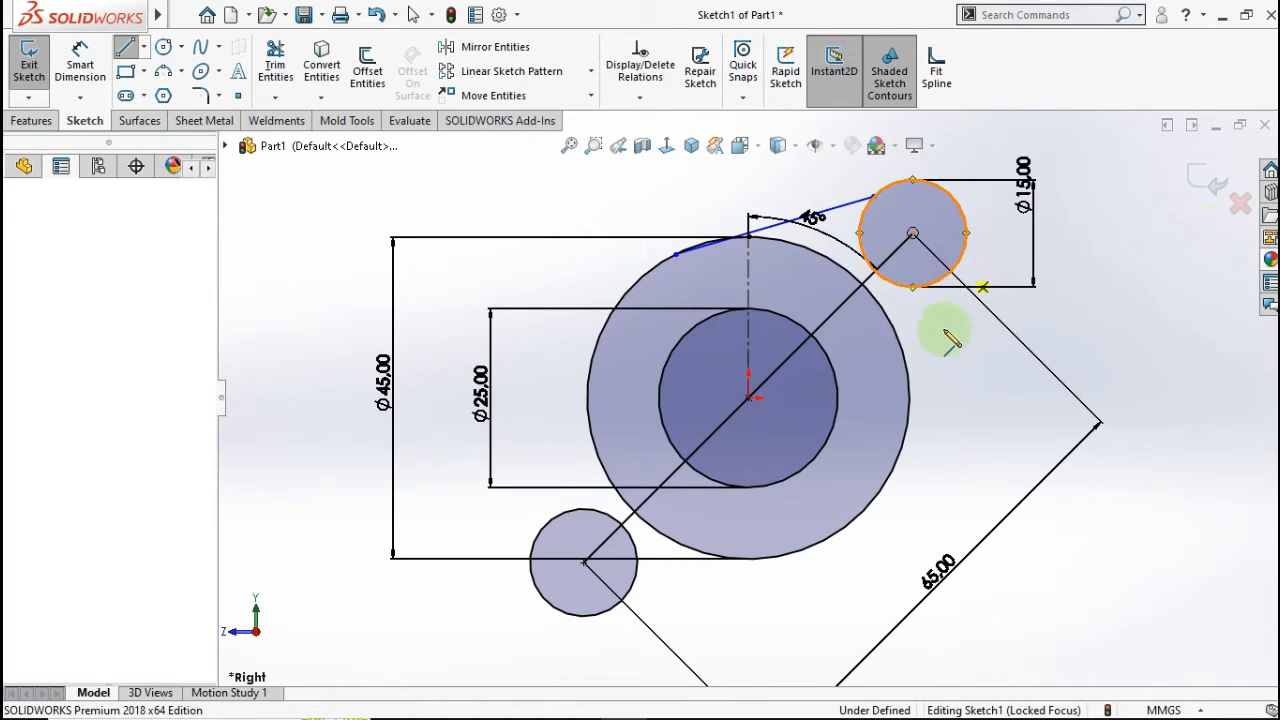
{"action": "left_click", "coordinate": [912, 420]}
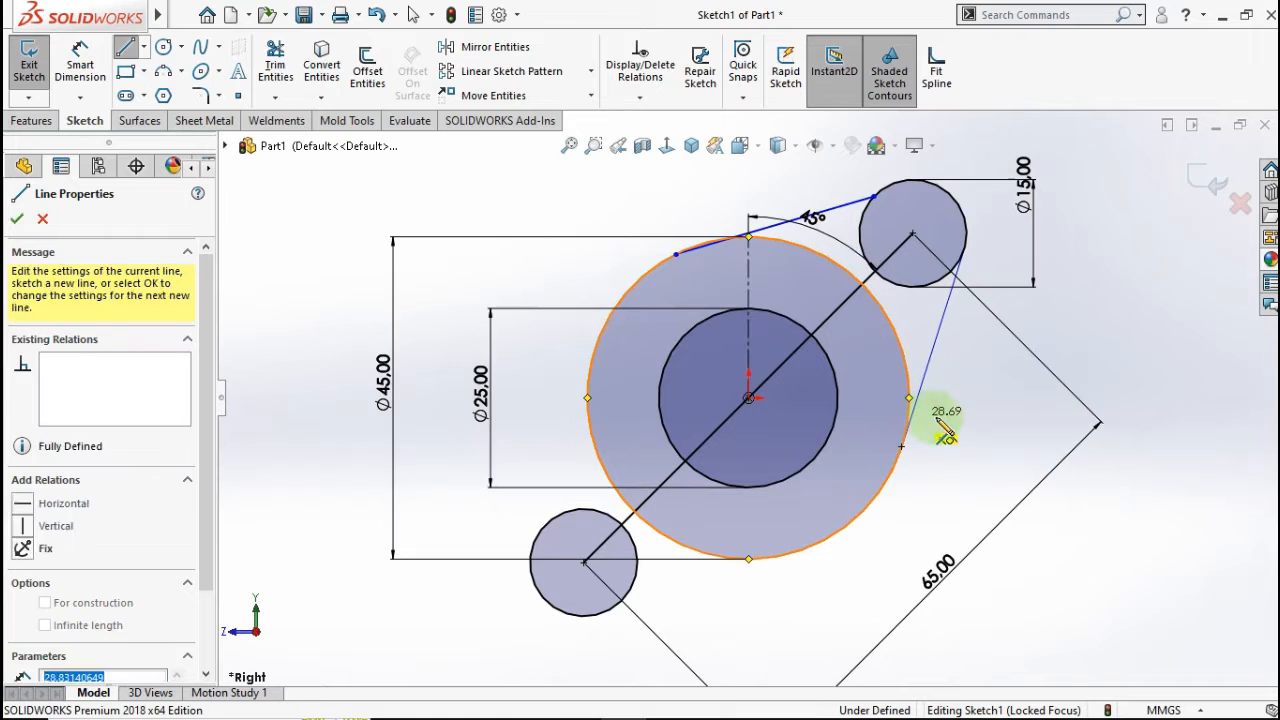
{"action": "double_click", "coordinate": [991, 411]}
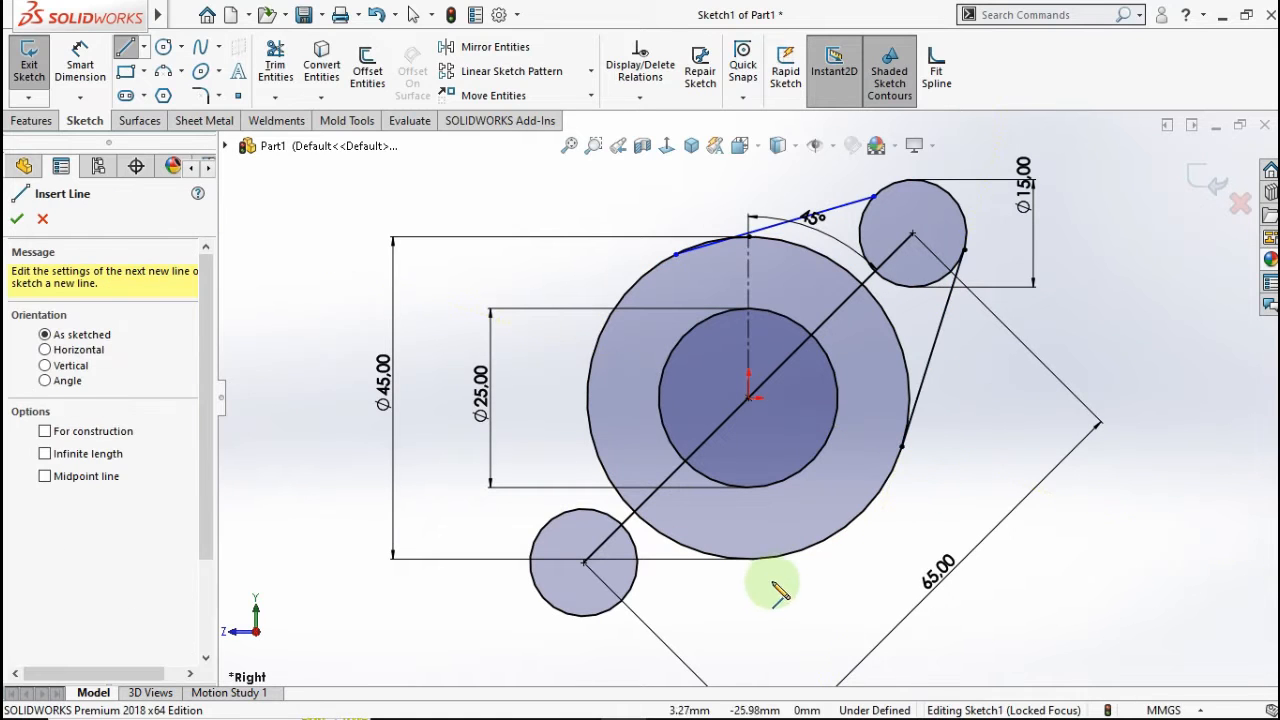
Draw two lines joining the lower small circle to the 45 mm circle, about 29 mm long below and about 24 mm long on the left side.
{"action": "left_click", "coordinate": [772, 559]}
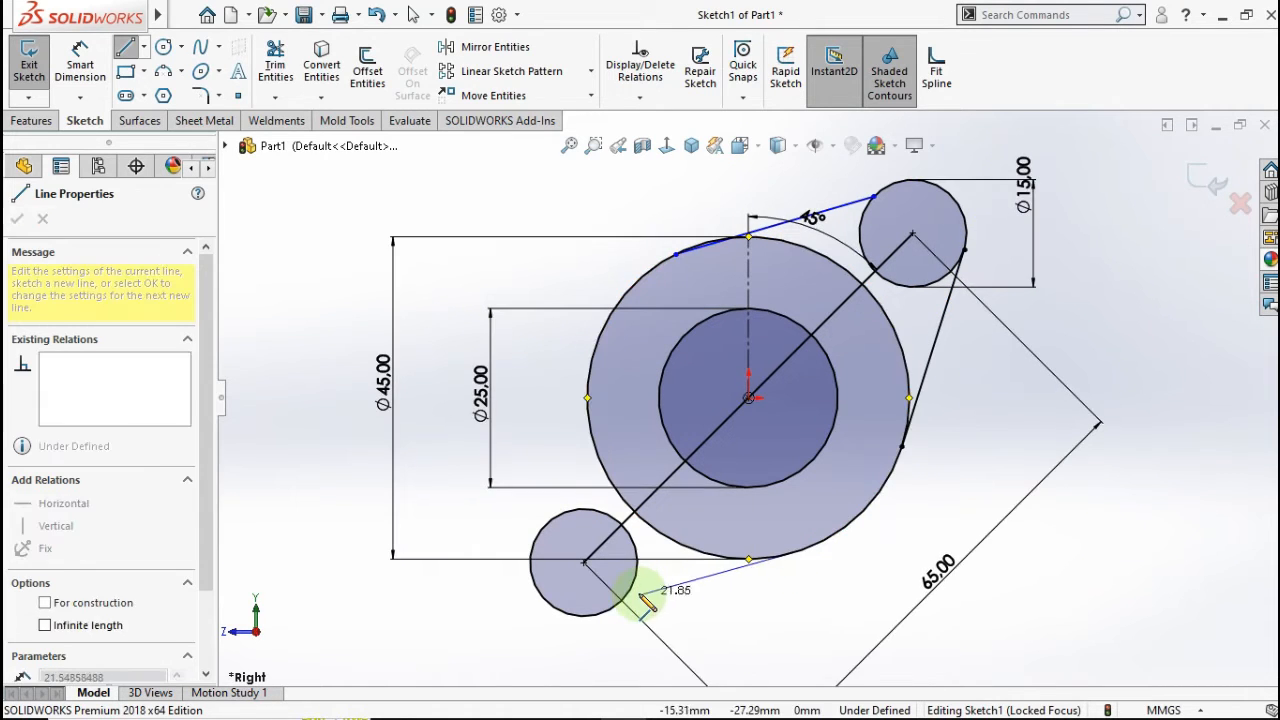
{"action": "left_click", "coordinate": [602, 614]}
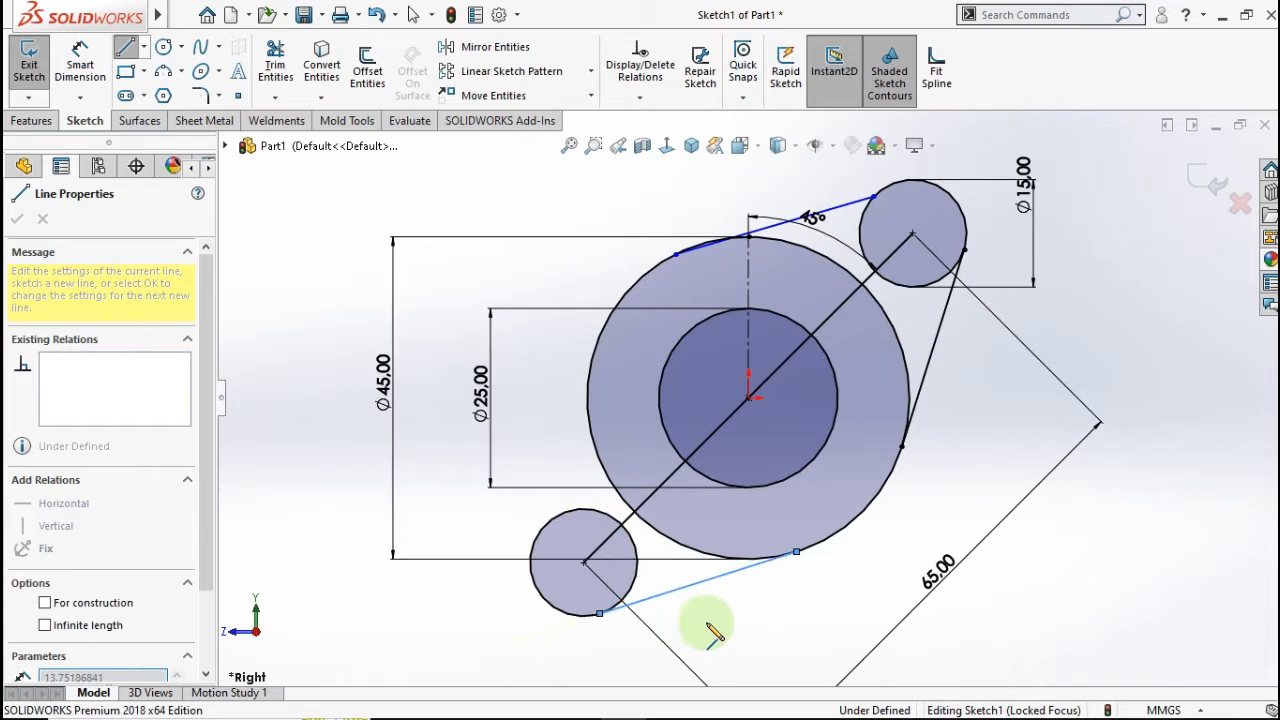
{"action": "double_click", "coordinate": [705, 621]}
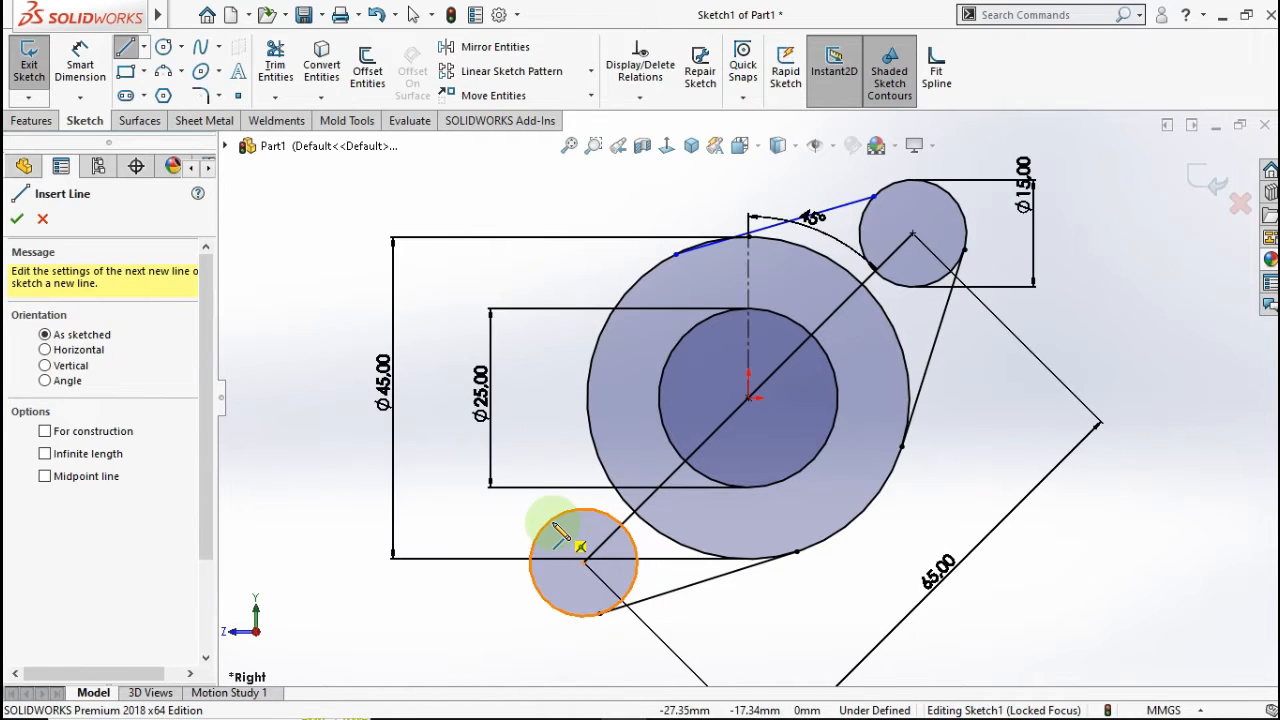
{"action": "left_click", "coordinate": [552, 519]}
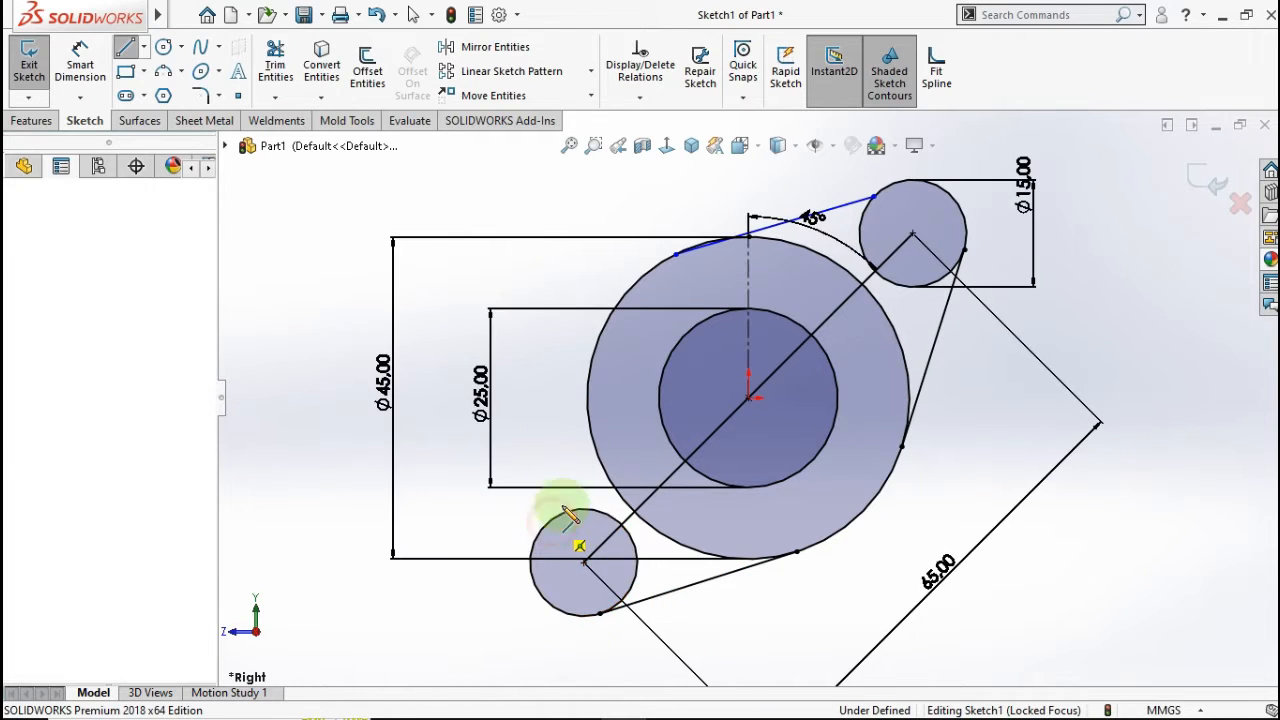
{"action": "left_click", "coordinate": [590, 352]}
{"action": "key", "text": "Escape"}
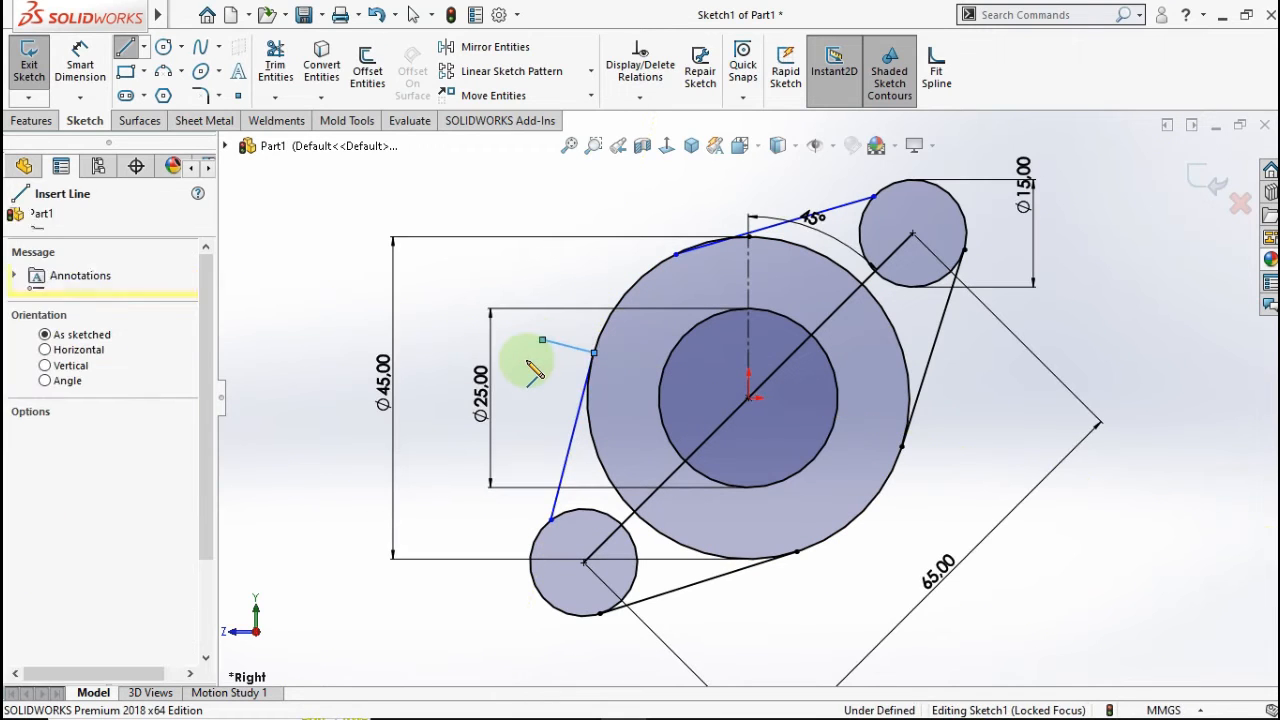
{"action": "key", "text": "Escape"}
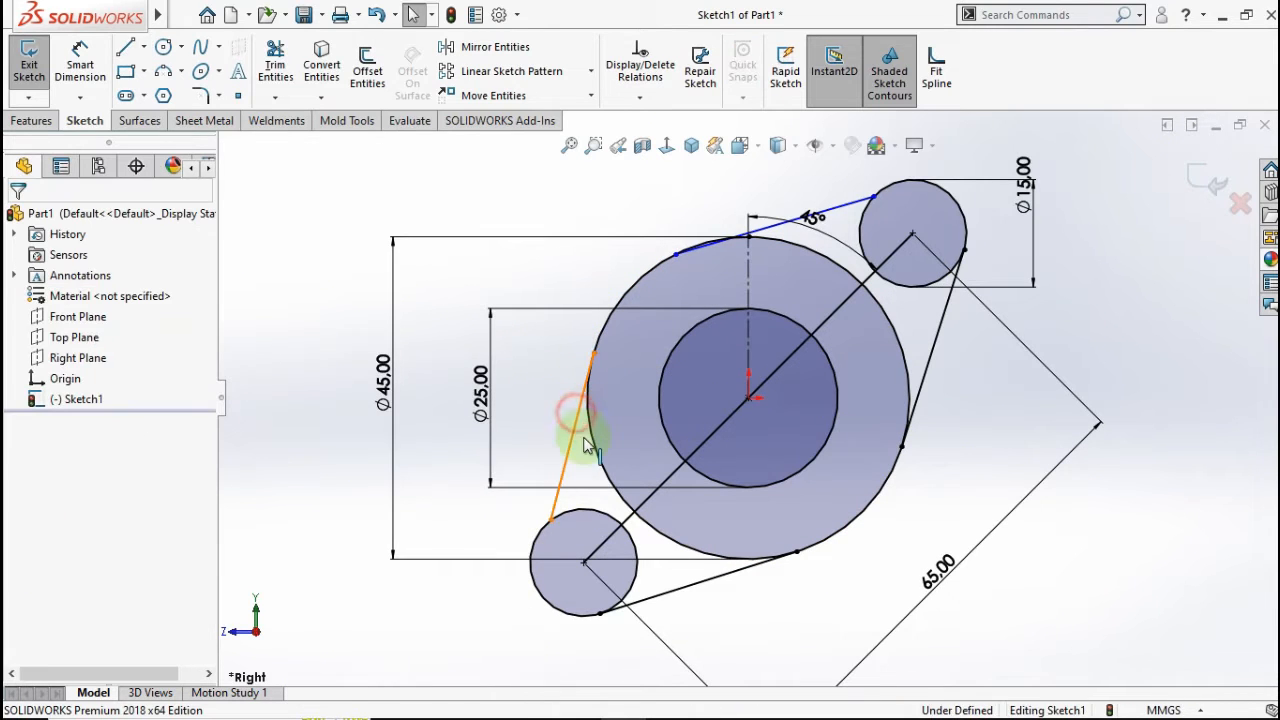
Make the line left of the lower small circle tangent to both the 45 mm circle and that small circle.
{"action": "left_click", "coordinate": [588, 445]}
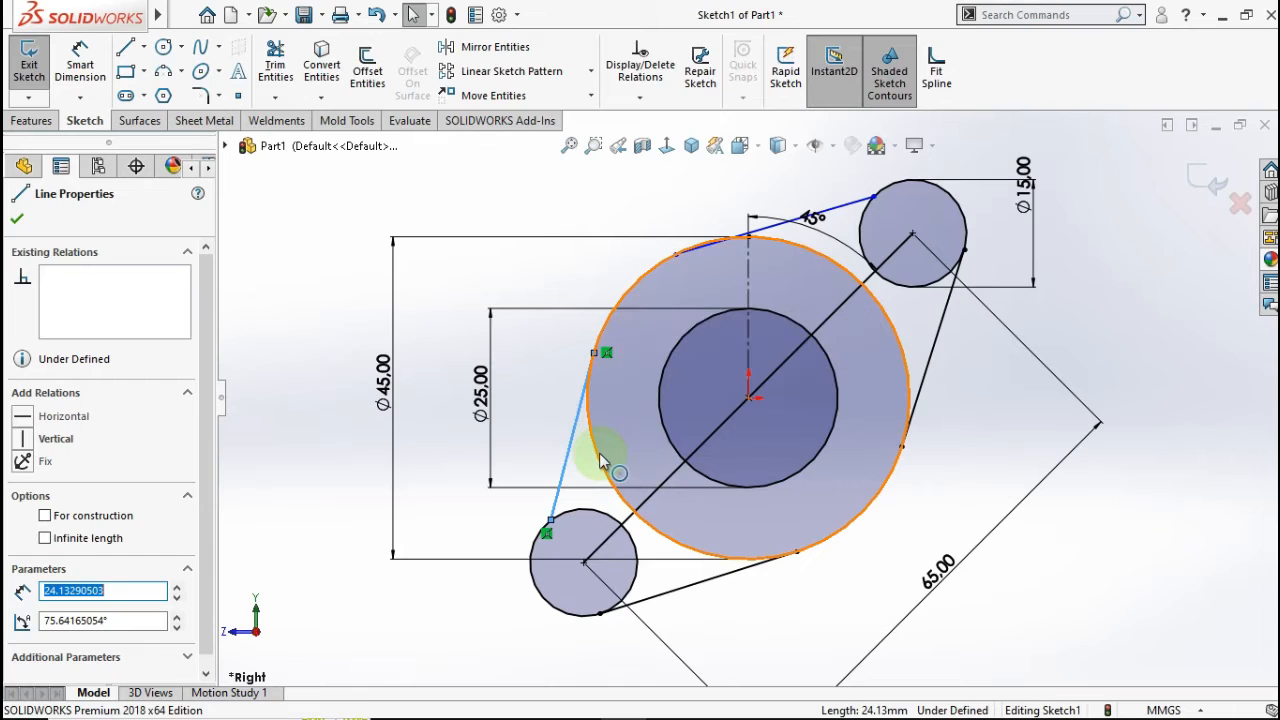
{"action": "left_click", "coordinate": [600, 455], "text": "ctrl"}
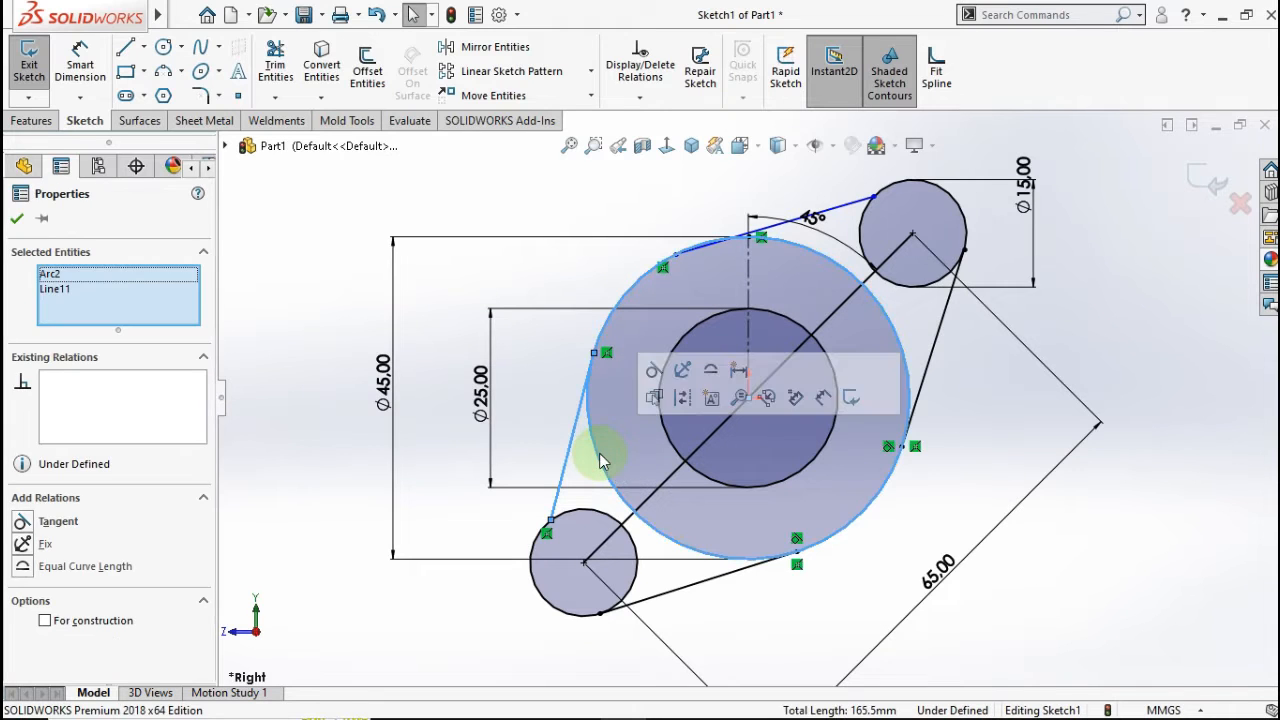
{"action": "left_click", "coordinate": [653, 370]}
{"action": "left_click", "coordinate": [355, 450]}
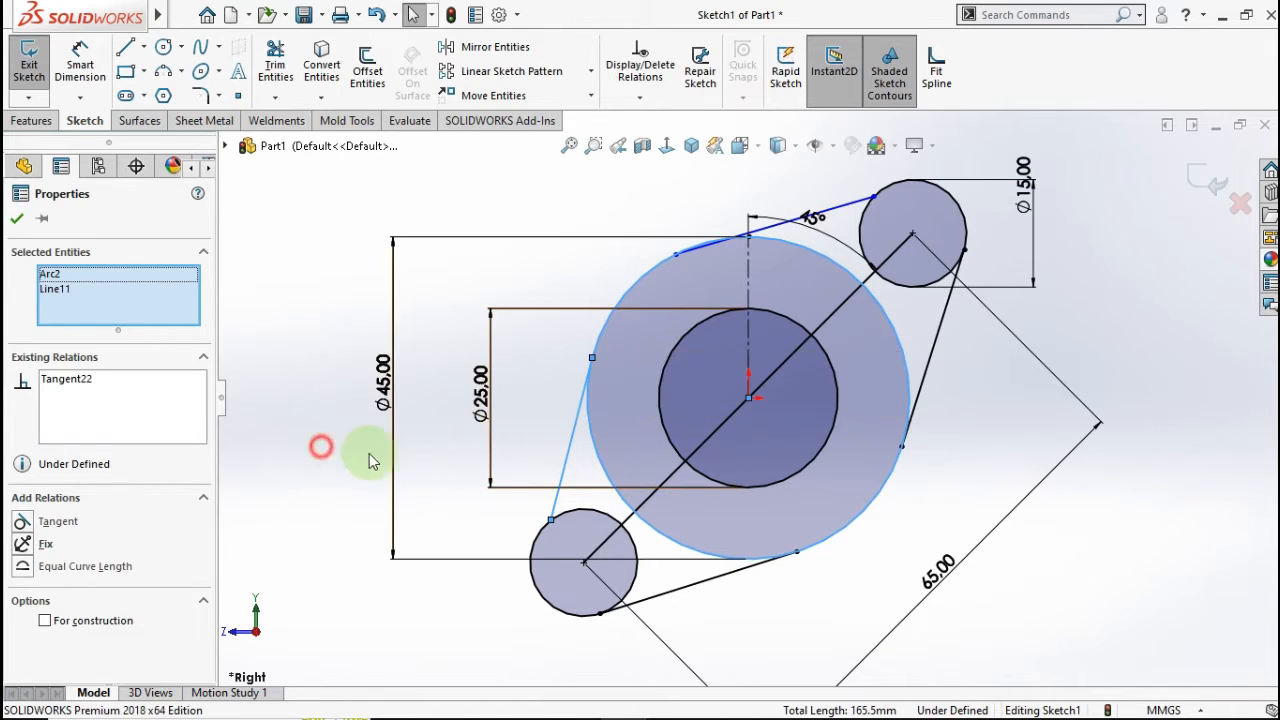
{"action": "left_click", "coordinate": [545, 525]}
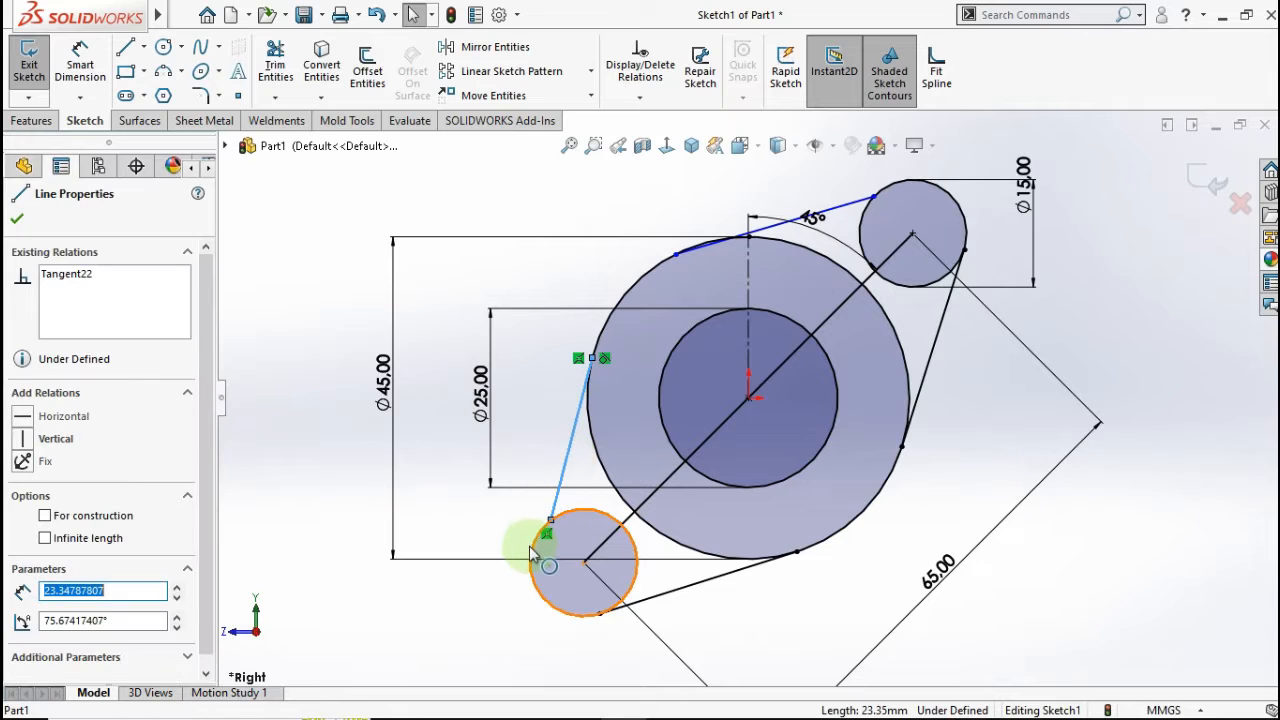
{"action": "left_click", "coordinate": [535, 558]}
{"action": "left_click", "coordinate": [548, 527], "text": "ctrl"}
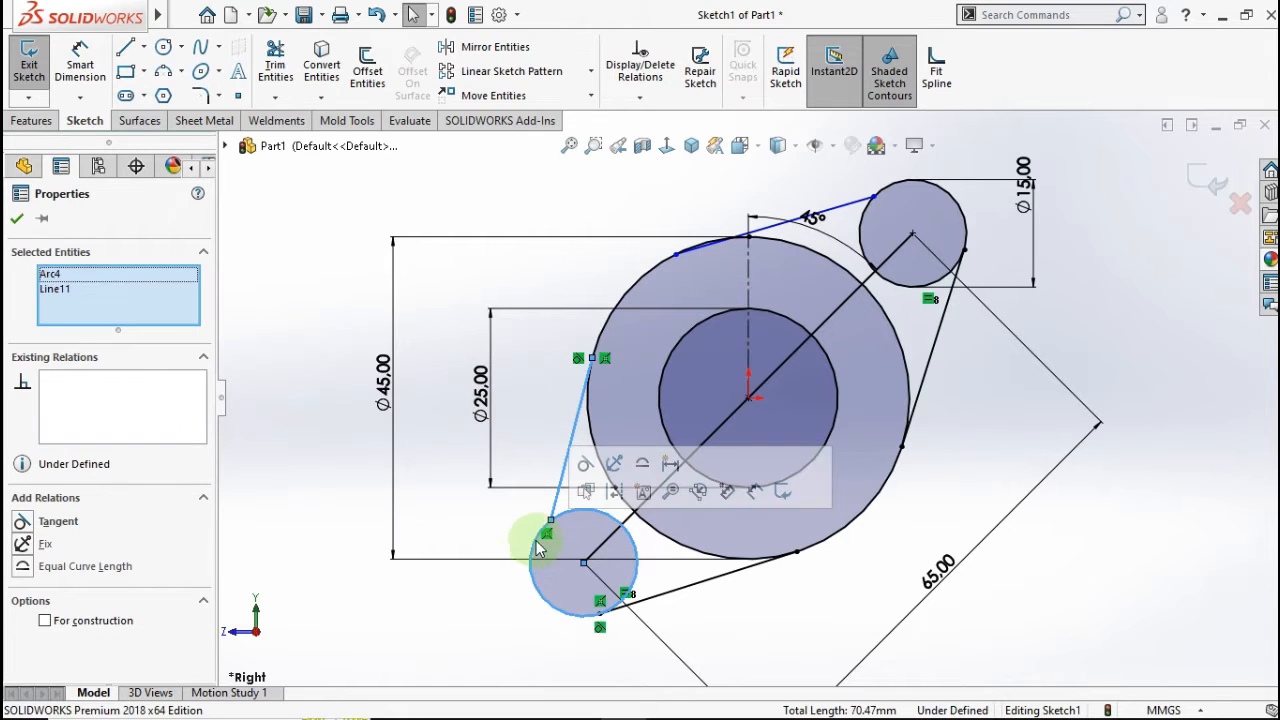
{"action": "left_click", "coordinate": [627, 466]}
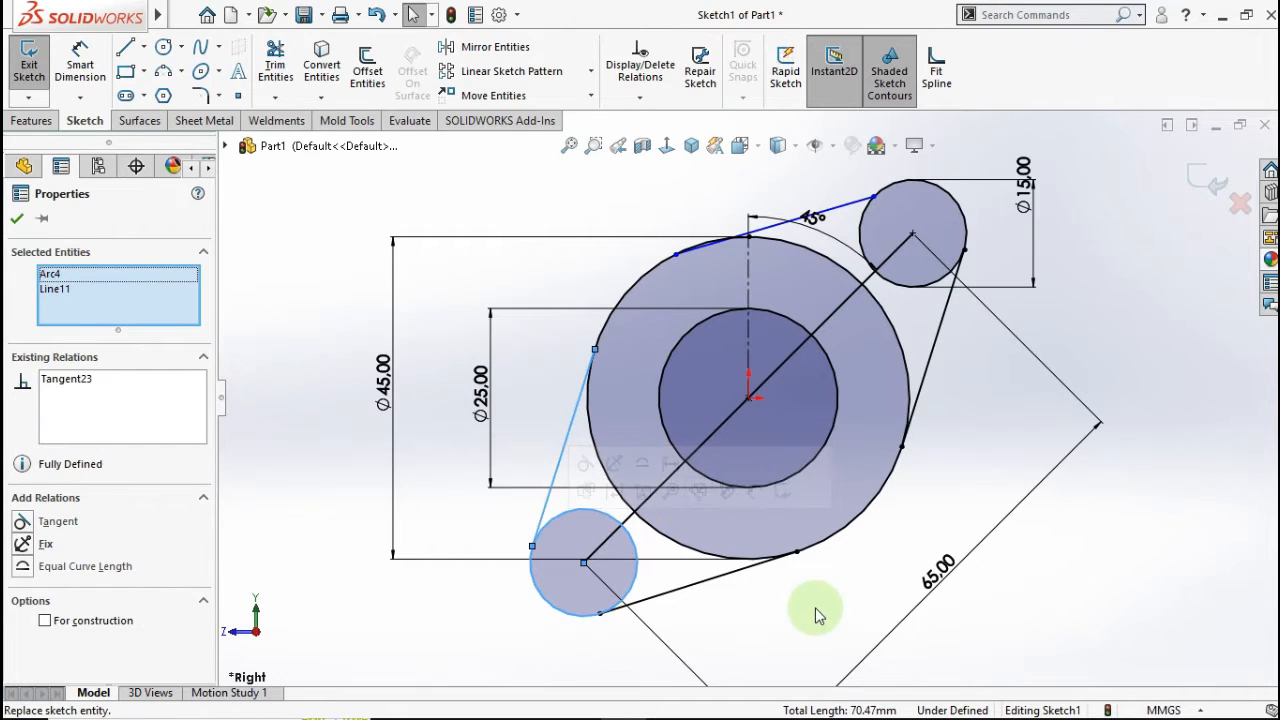
{"action": "left_click", "coordinate": [815, 608]}
Make the line left of the upper small circle tangent to both that small circle and the 45 mm circle.
{"action": "left_click", "coordinate": [716, 588]}
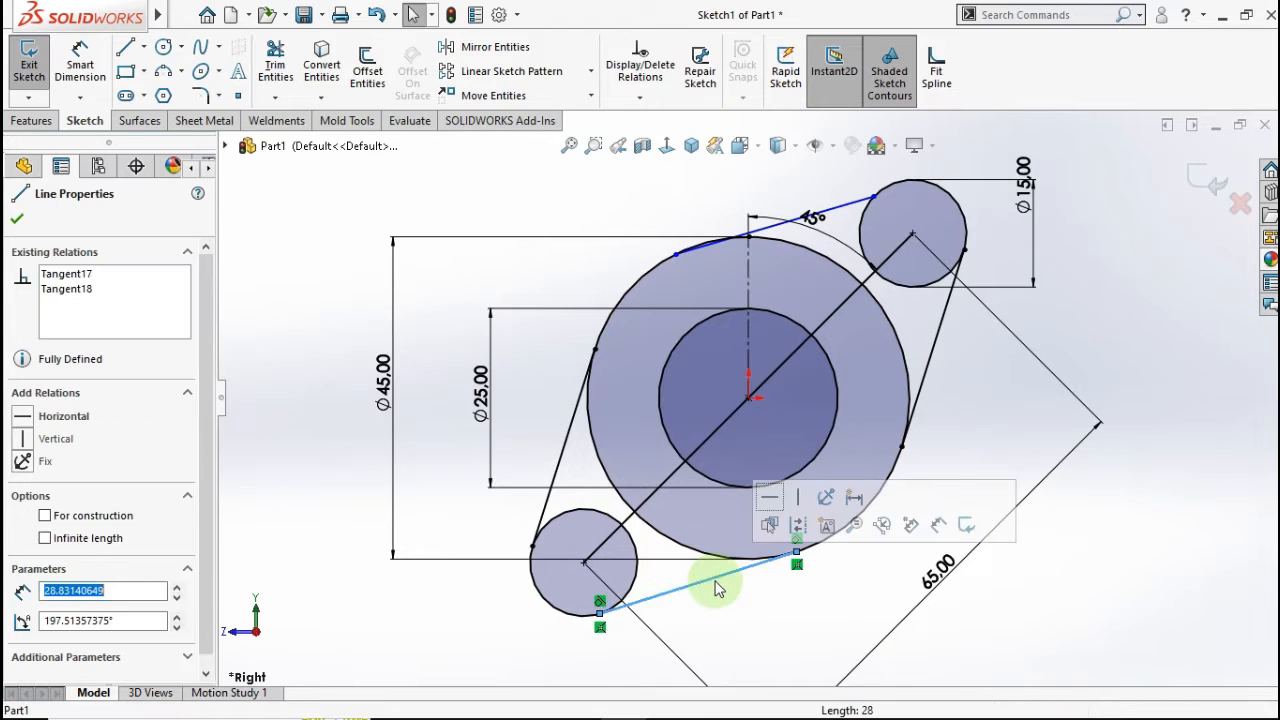
{"action": "left_click", "coordinate": [924, 397]}
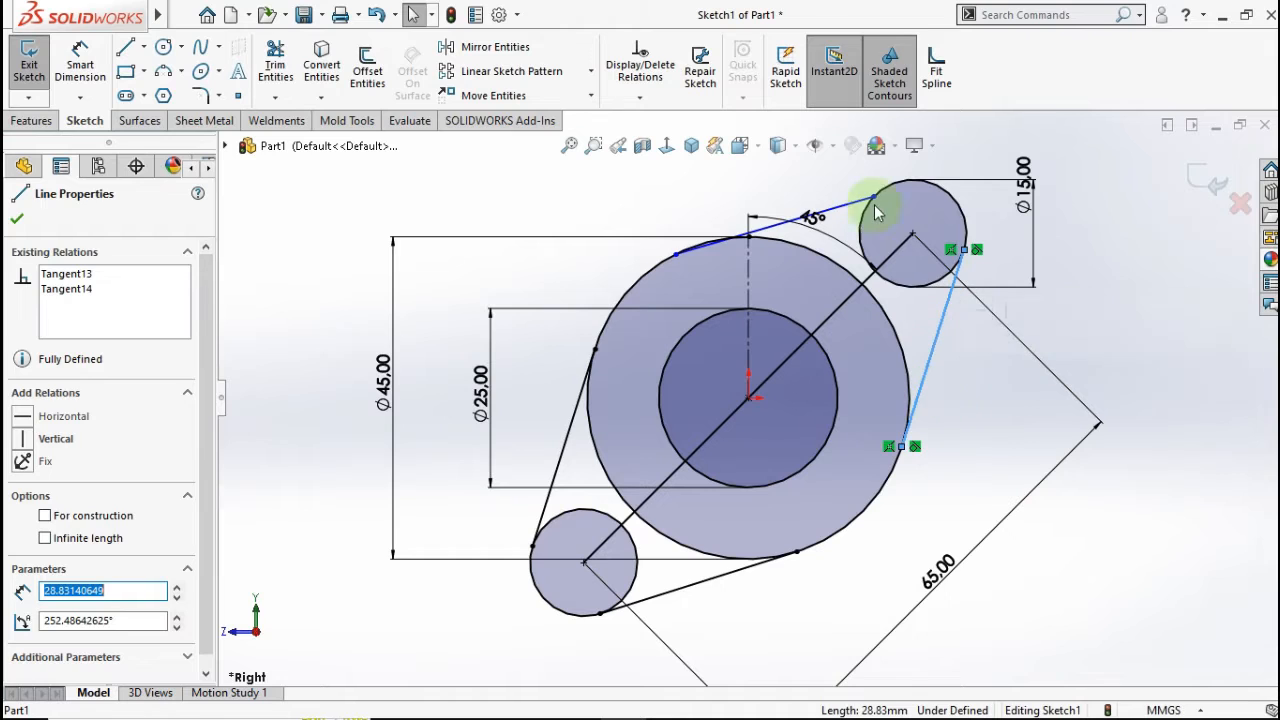
{"action": "left_click", "coordinate": [842, 201]}
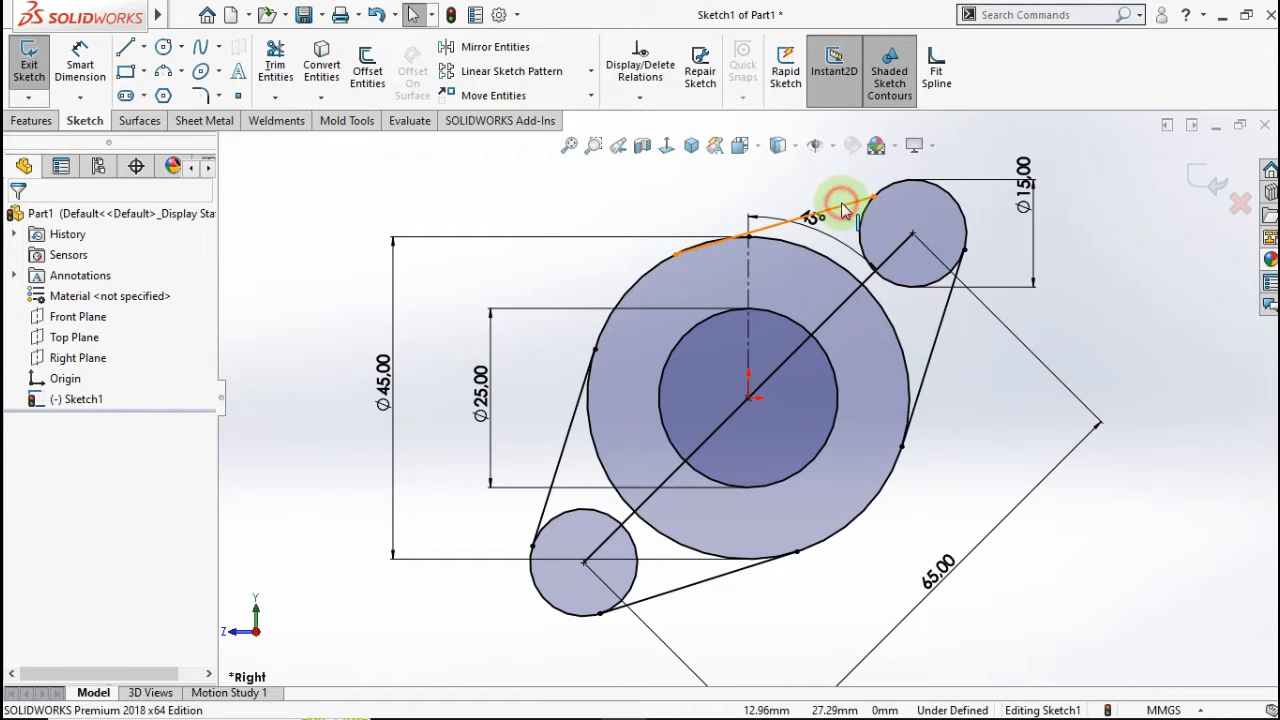
{"action": "left_click", "coordinate": [842, 210]}
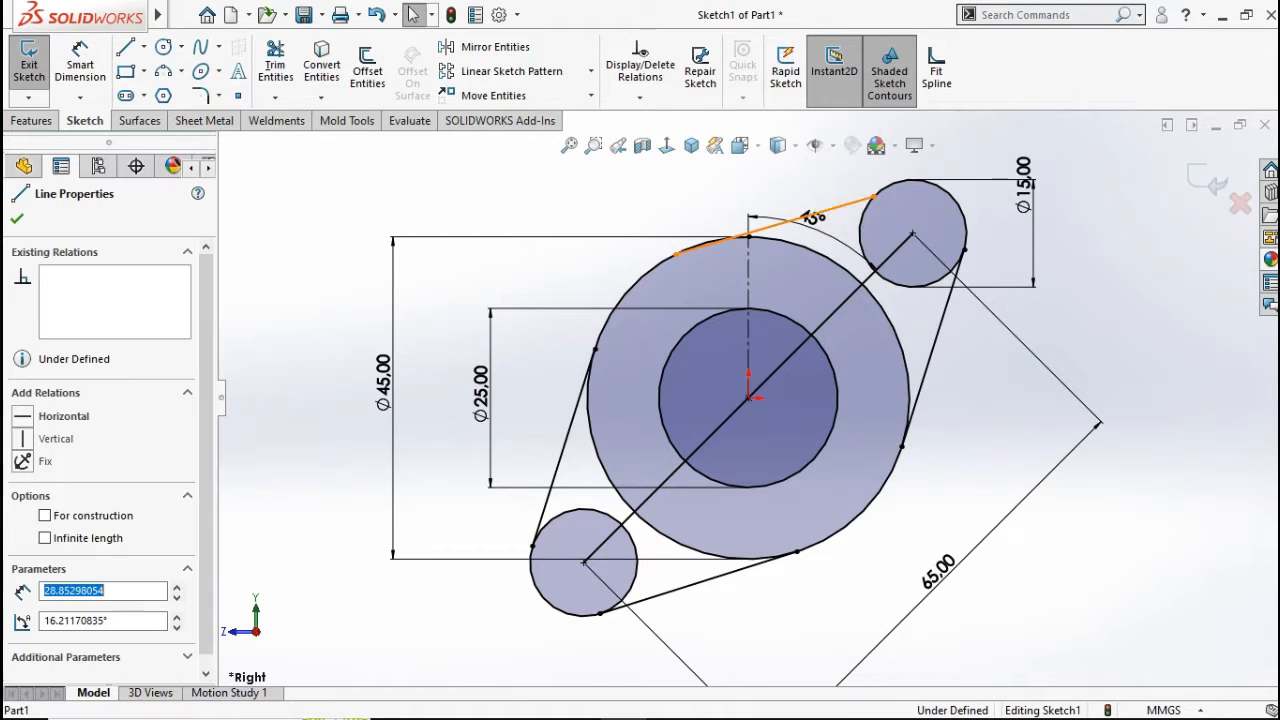
{"action": "left_click", "coordinate": [866, 235], "text": "ctrl"}
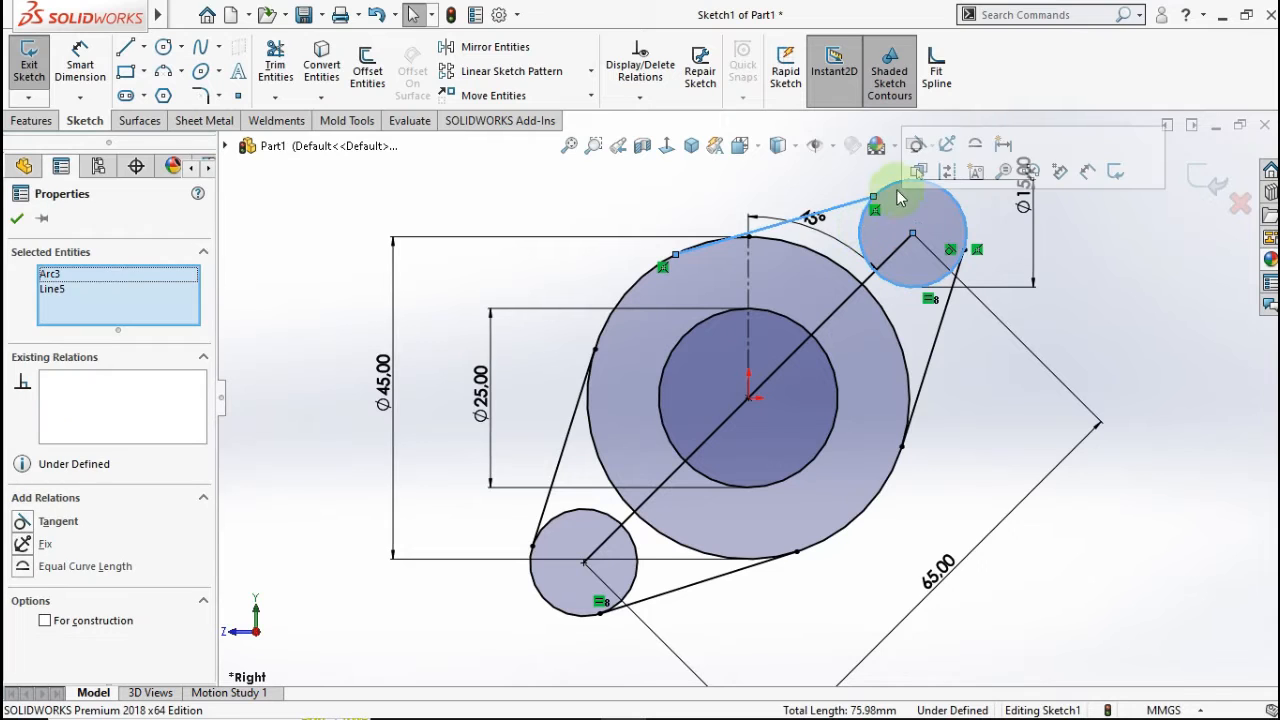
{"action": "left_click", "coordinate": [917, 147]}
{"action": "left_click", "coordinate": [1122, 314]}
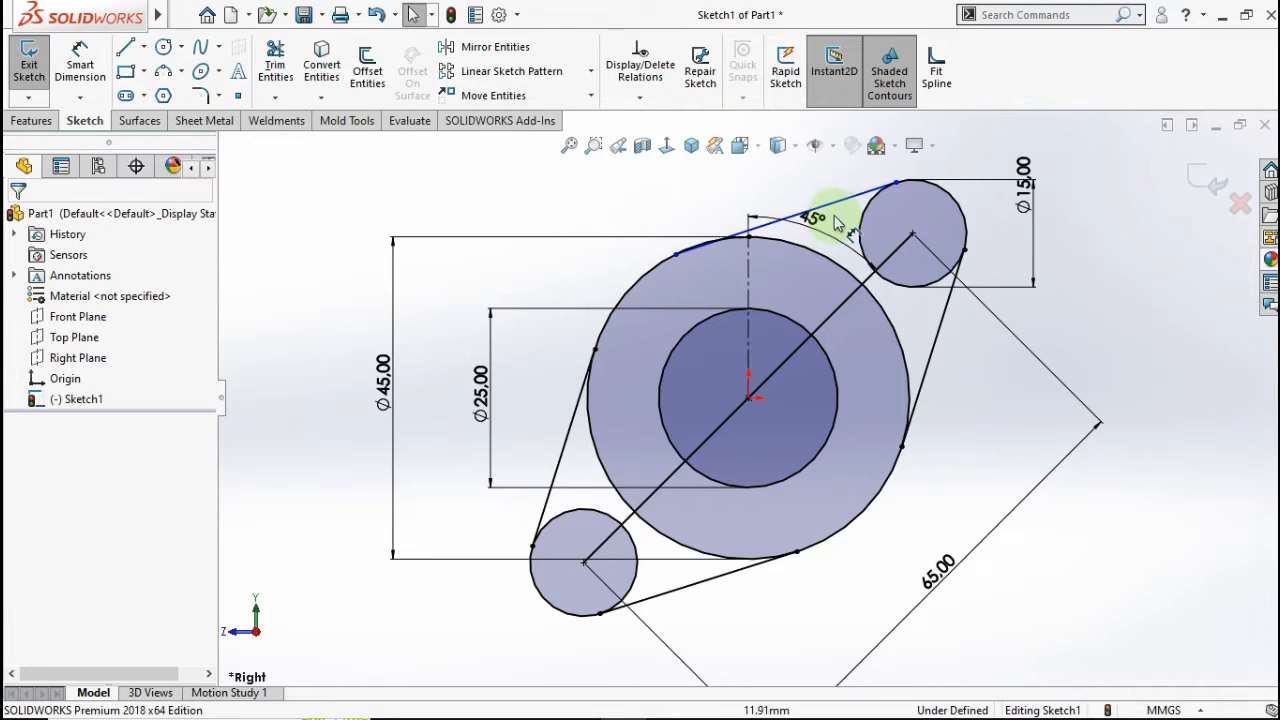
{"action": "left_click", "coordinate": [664, 274]}
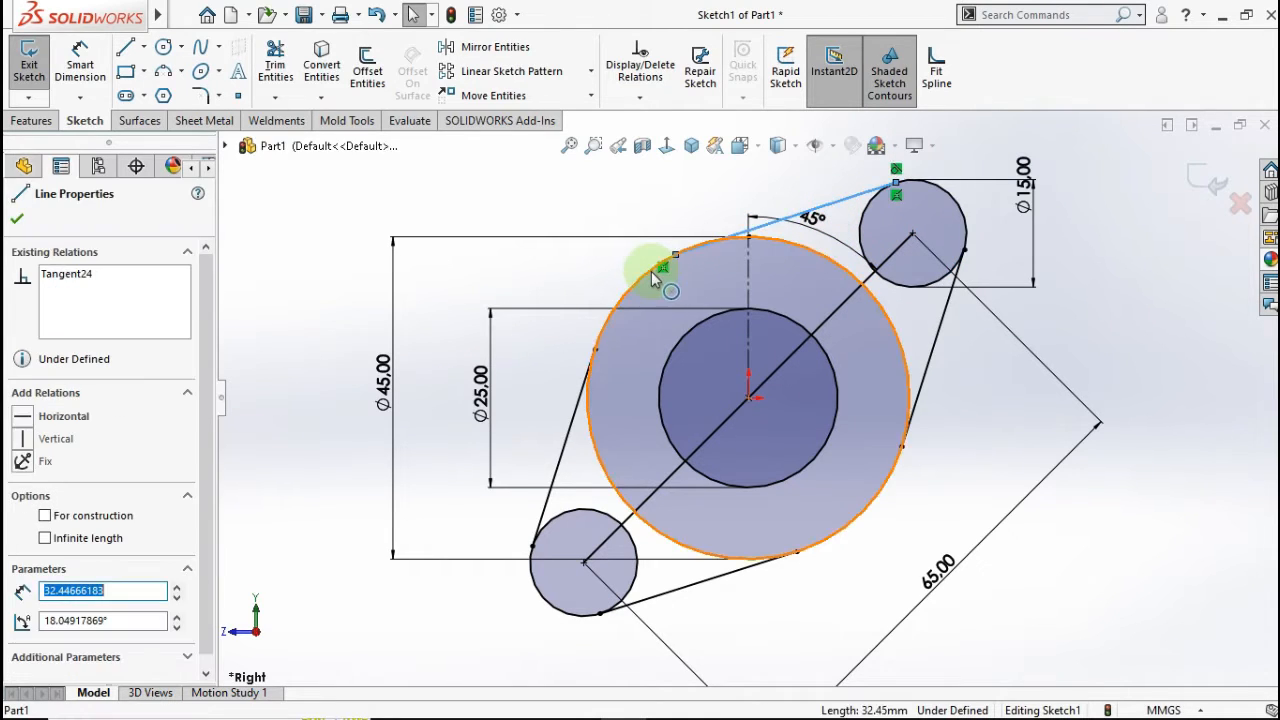
{"action": "left_click", "coordinate": [651, 271], "text": "ctrl"}
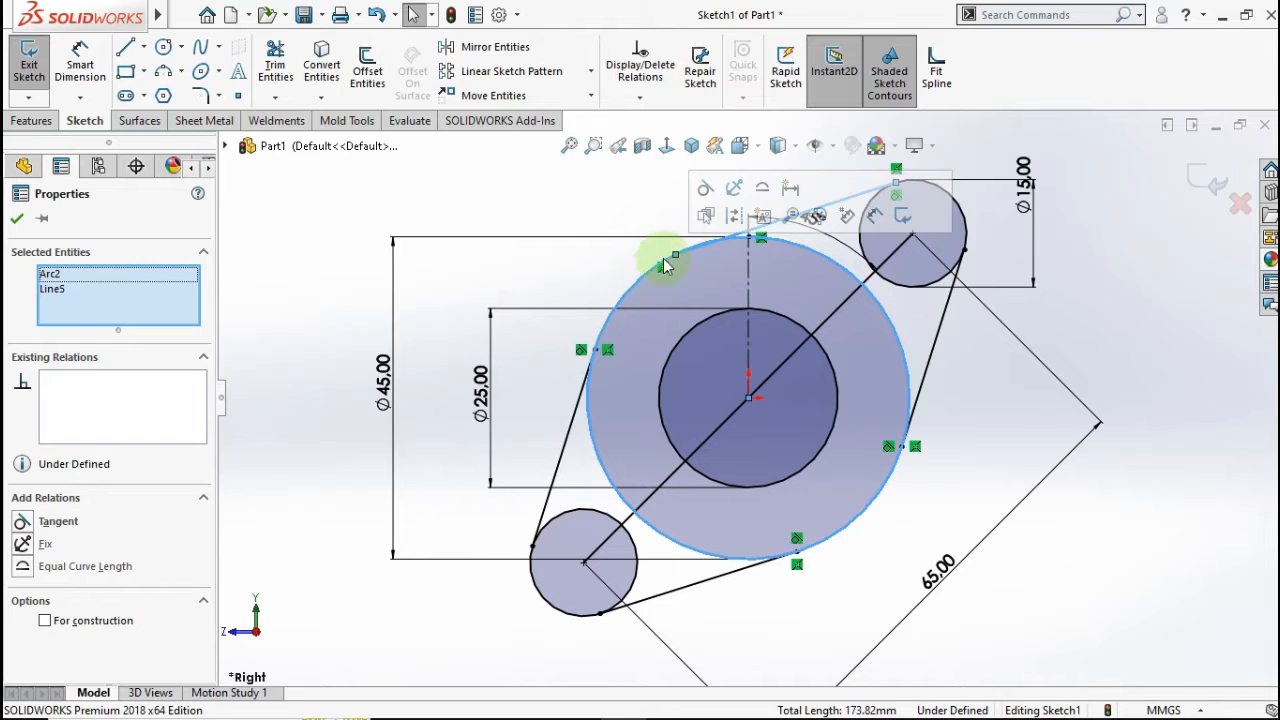
{"action": "left_click", "coordinate": [705, 190]}
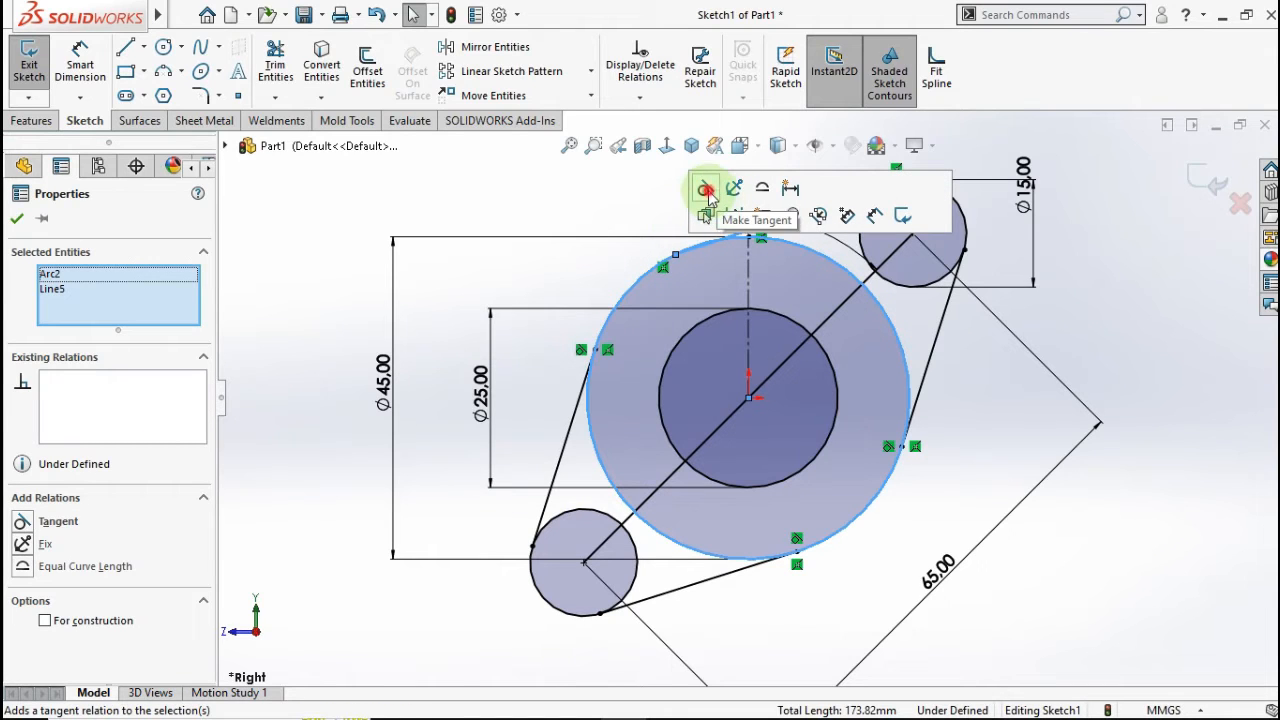
{"action": "left_click", "coordinate": [1151, 329]}
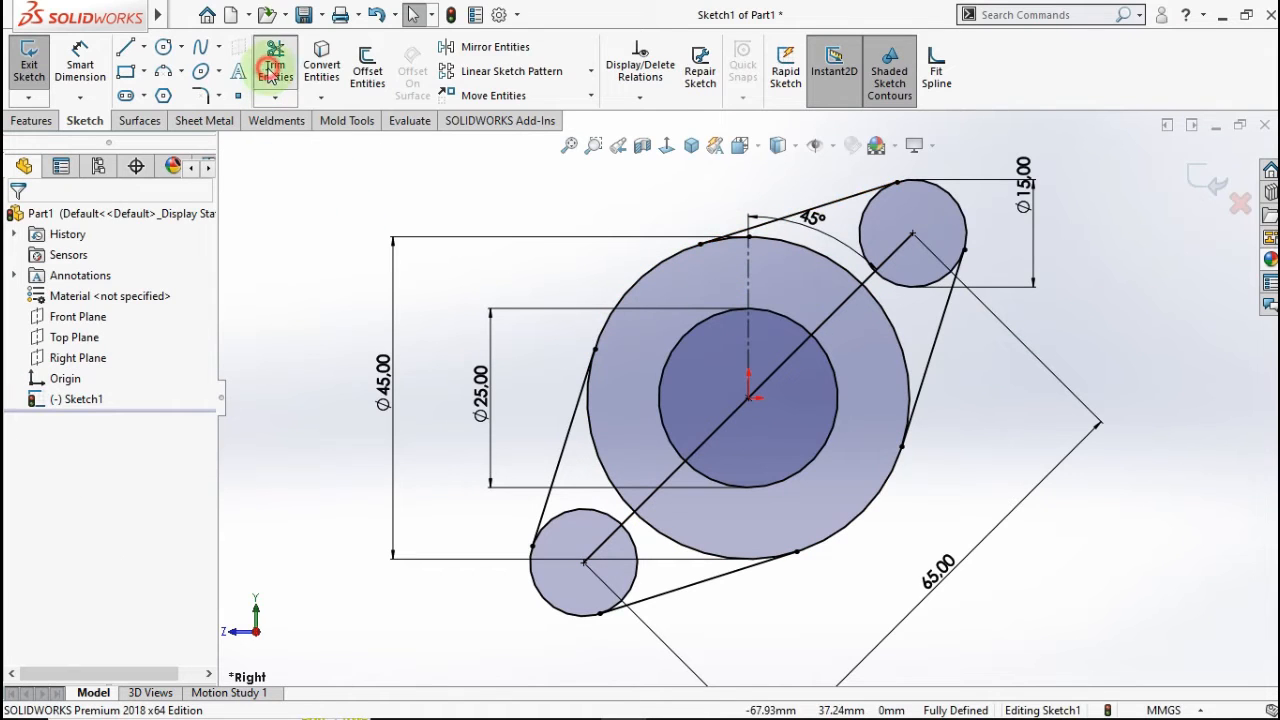
Trim away the portions of the 45 mm circle facing the two small circles, keeping only its two outer arcs between the tangent lines.
{"action": "left_click_drag", "start_coordinate": [615, 420], "coordinate": [598, 470]}
{"action": "left_click_drag", "start_coordinate": [700, 560], "coordinate": [712, 548]}
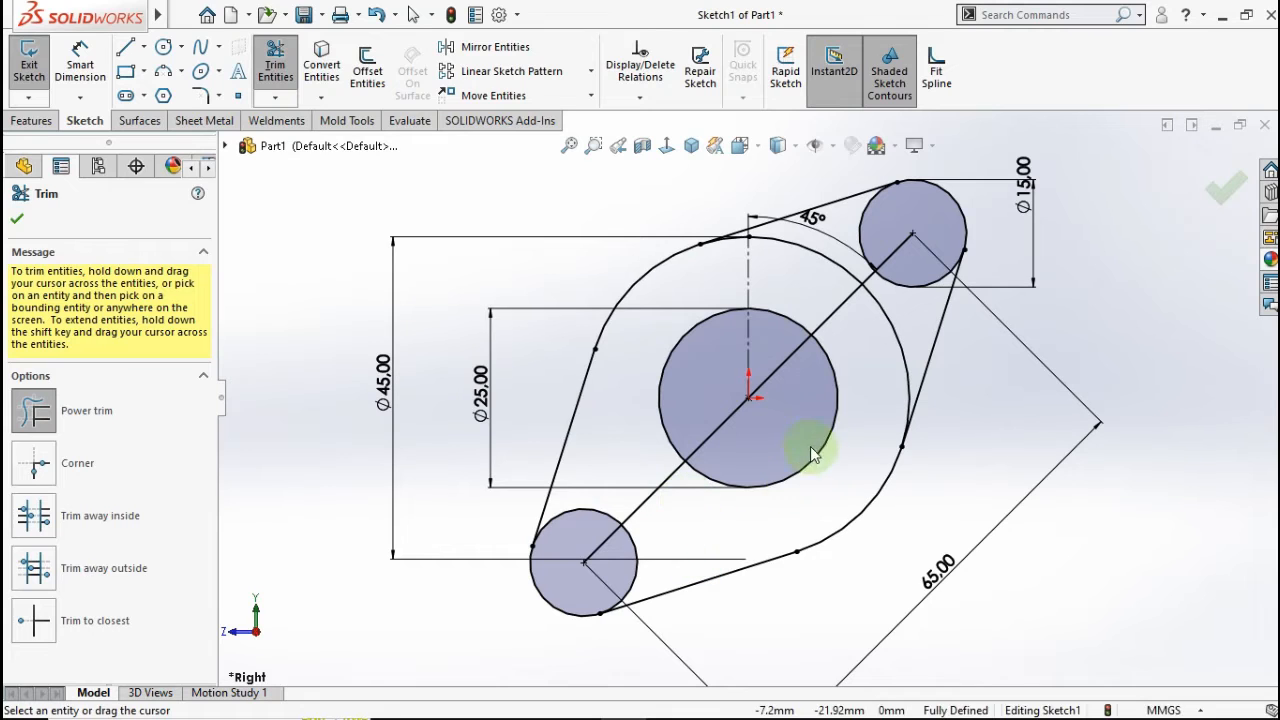
{"action": "left_click_drag", "start_coordinate": [883, 372], "coordinate": [899, 337]}
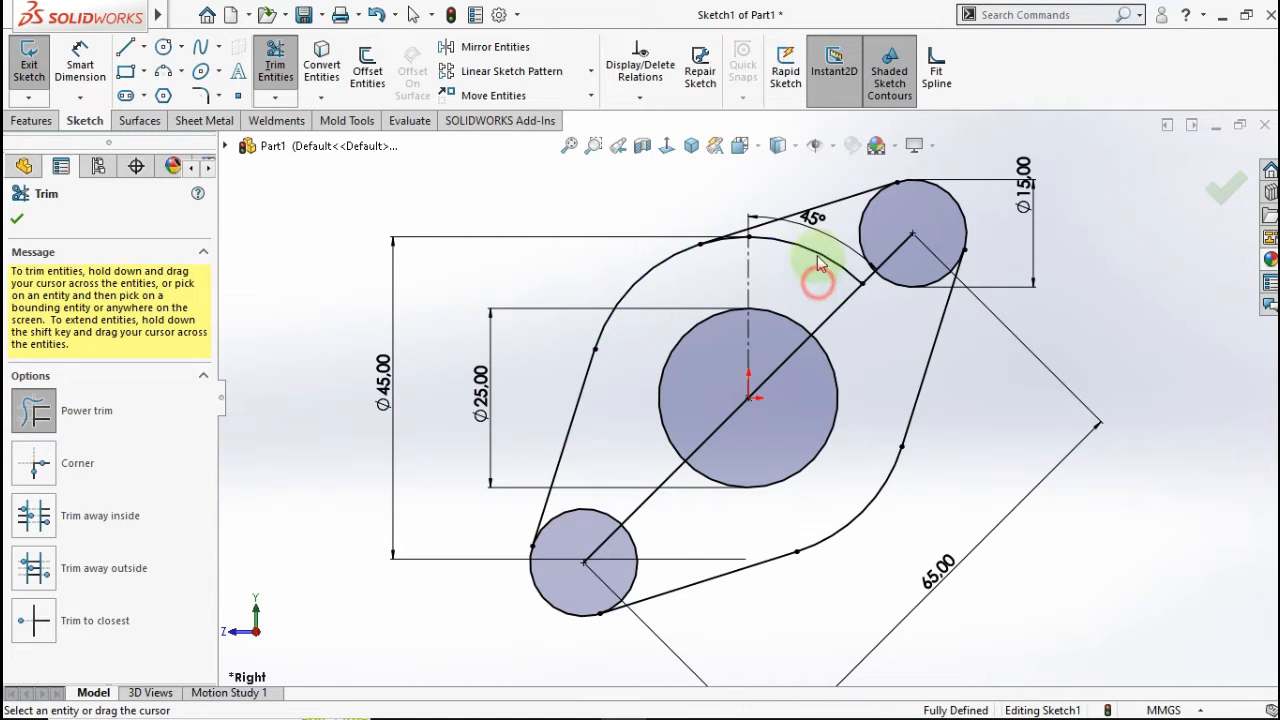
{"action": "scroll", "coordinate": [750, 266], "scroll_direction": "down", "scroll_amount": 5}
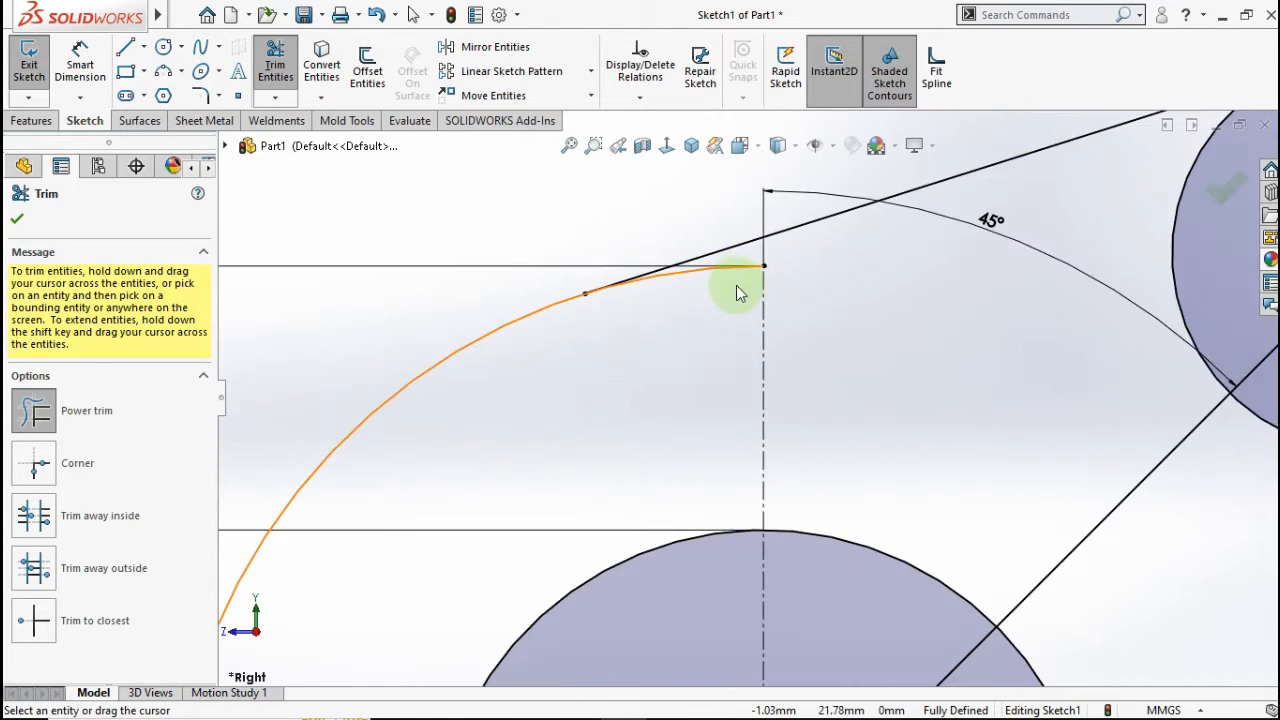
{"action": "scroll", "coordinate": [725, 428], "scroll_direction": "up", "scroll_amount": 6}
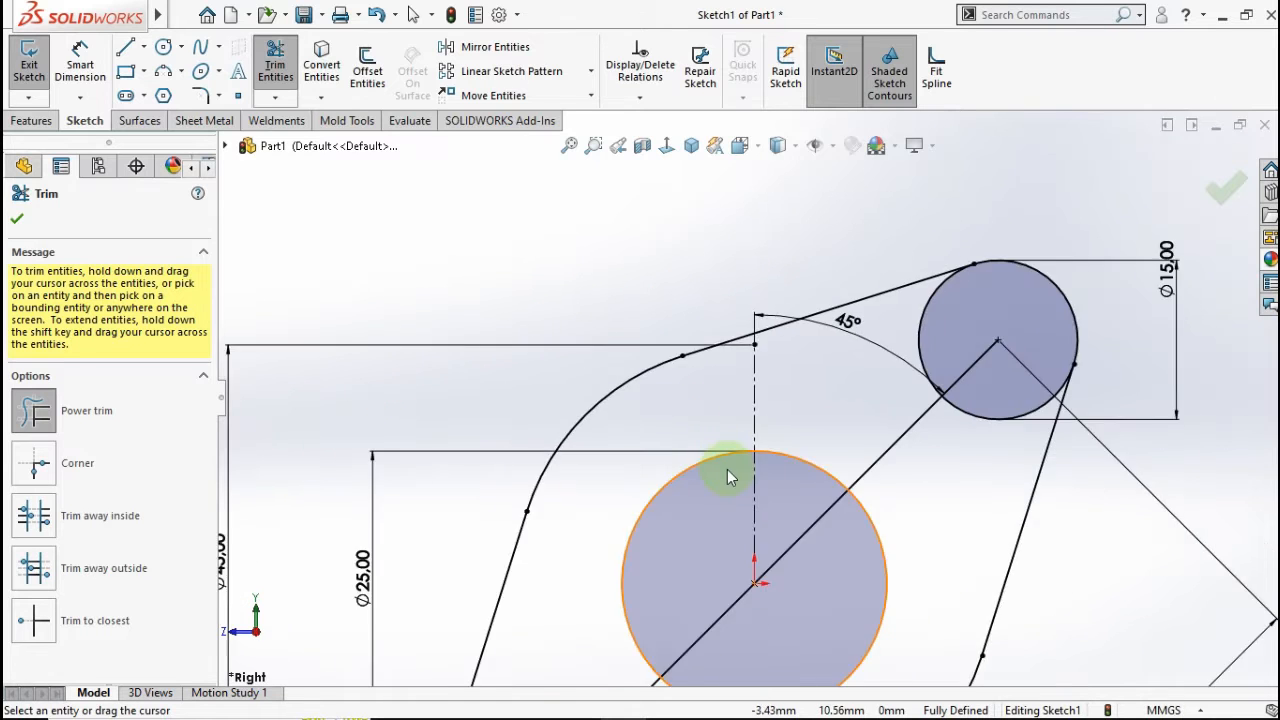
{"action": "key", "text": "Escape"}
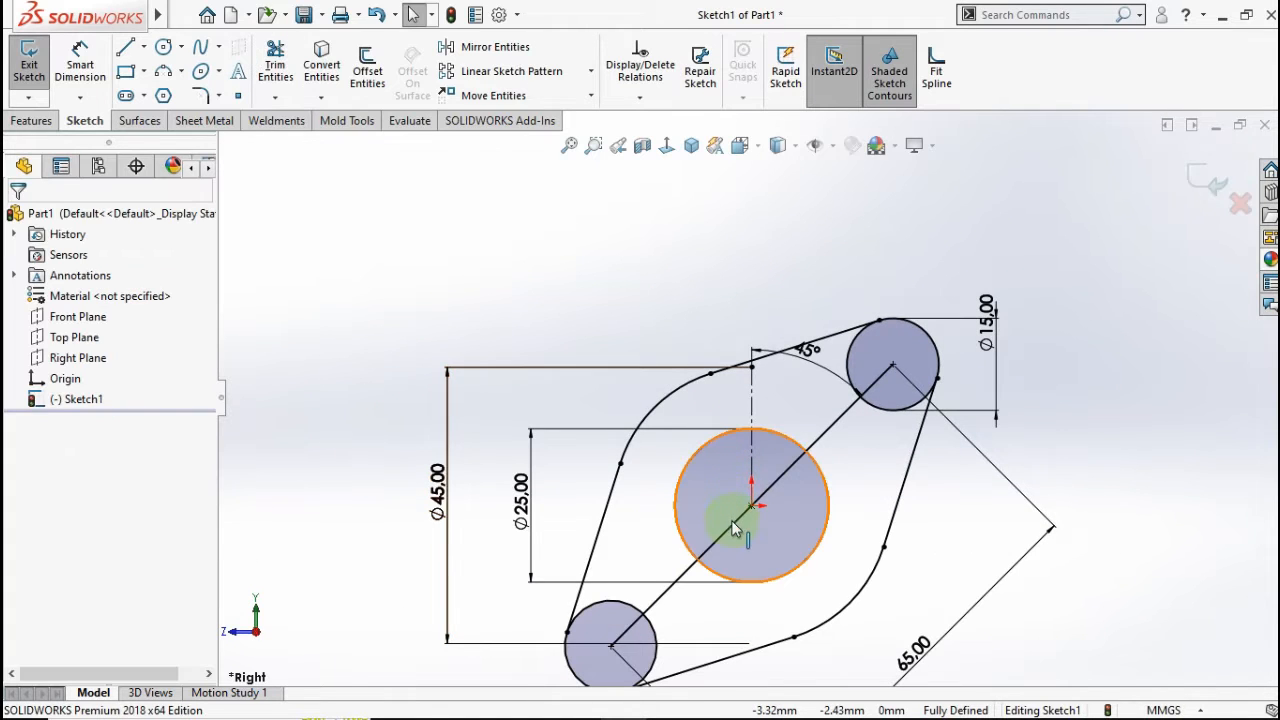
Convert the slanted 65 mm line between the small circle centres to construction geometry.
{"action": "left_click", "coordinate": [731, 520]}
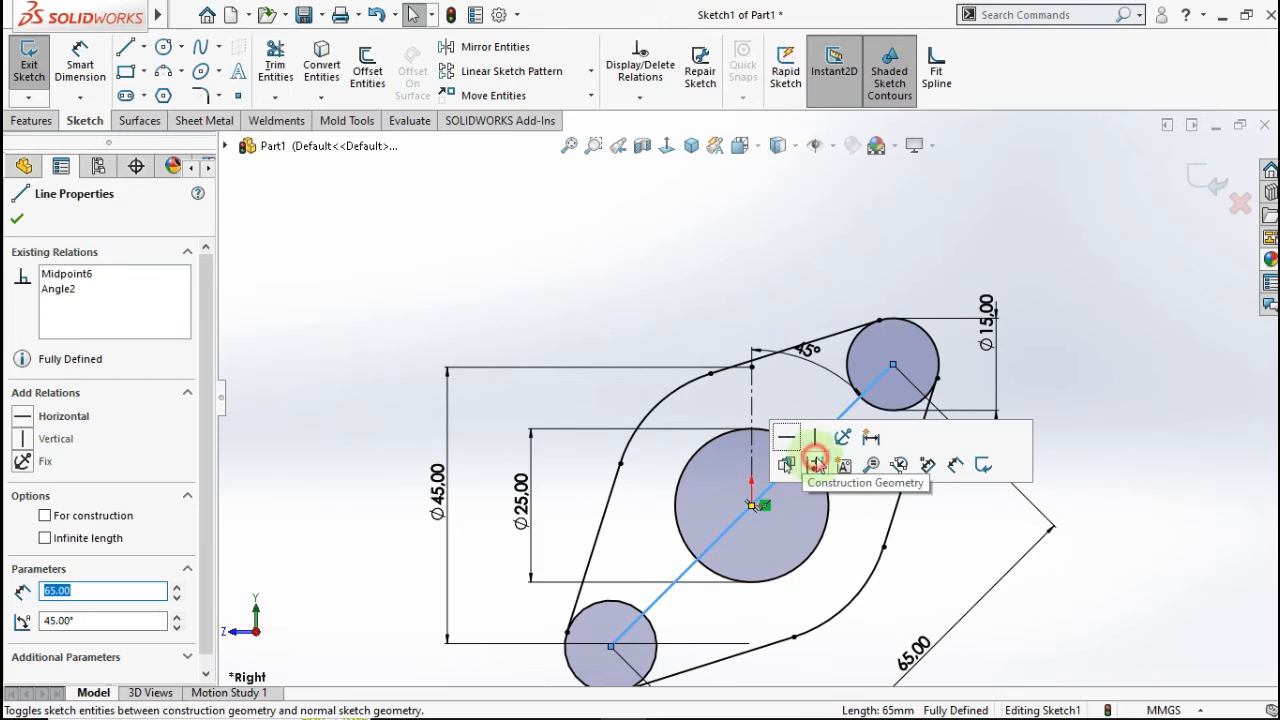
{"action": "left_click", "coordinate": [857, 499]}
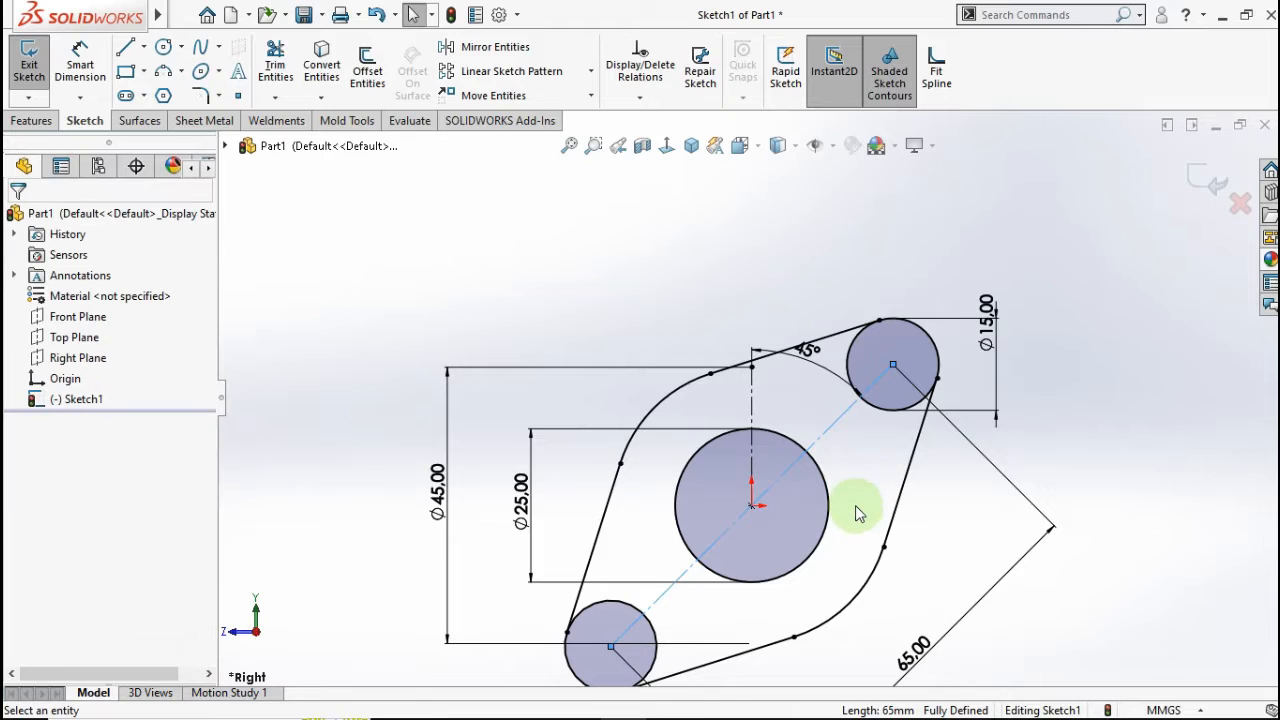
{"action": "scroll", "coordinate": [855, 511], "scroll_direction": "down", "scroll_amount": 1}
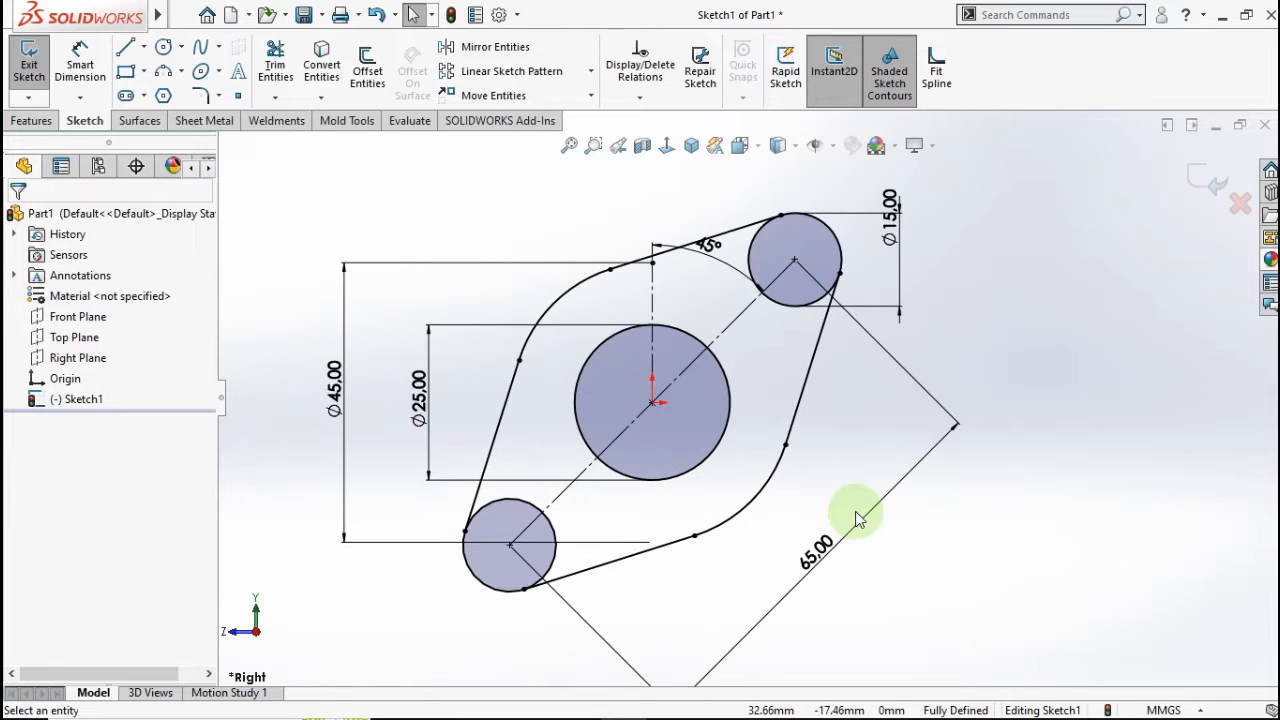
Trim away the inner arcs of both small end circles to leave one closed outer profile.
{"action": "left_click", "coordinate": [267, 57]}
{"action": "left_click_drag", "start_coordinate": [563, 537], "coordinate": [527, 490]}
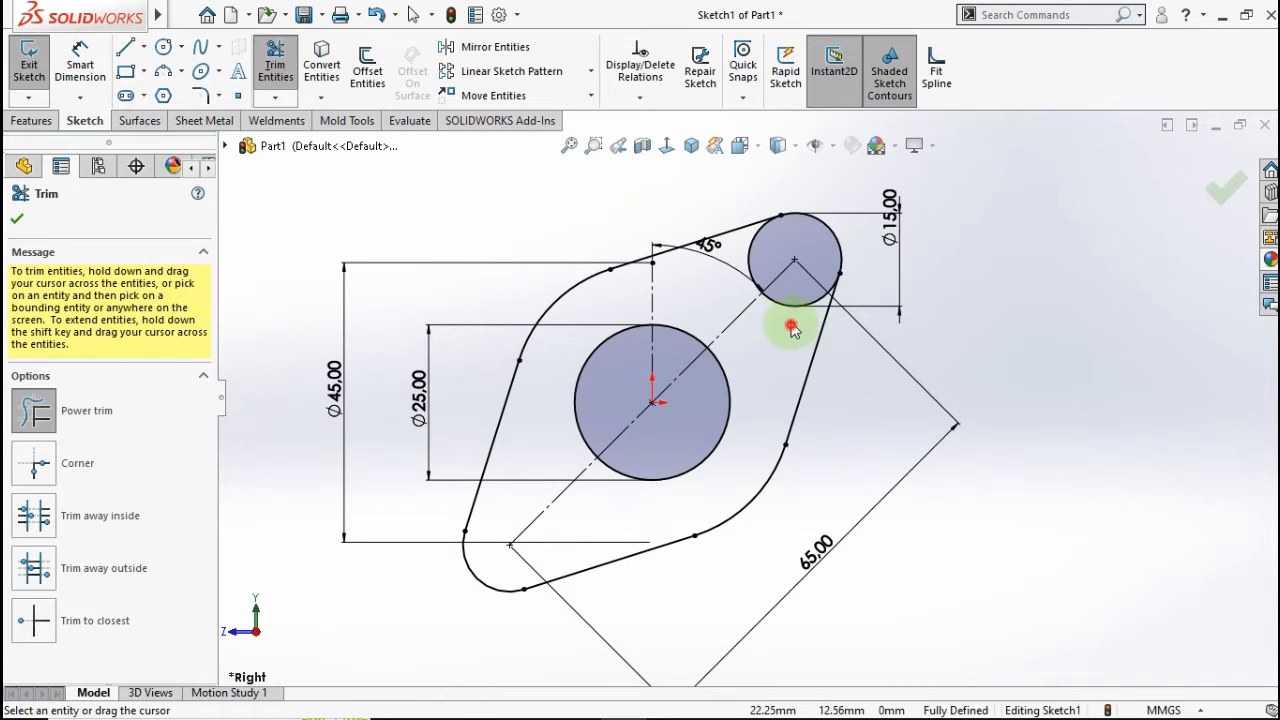
{"action": "left_click_drag", "start_coordinate": [765, 266], "coordinate": [826, 203]}
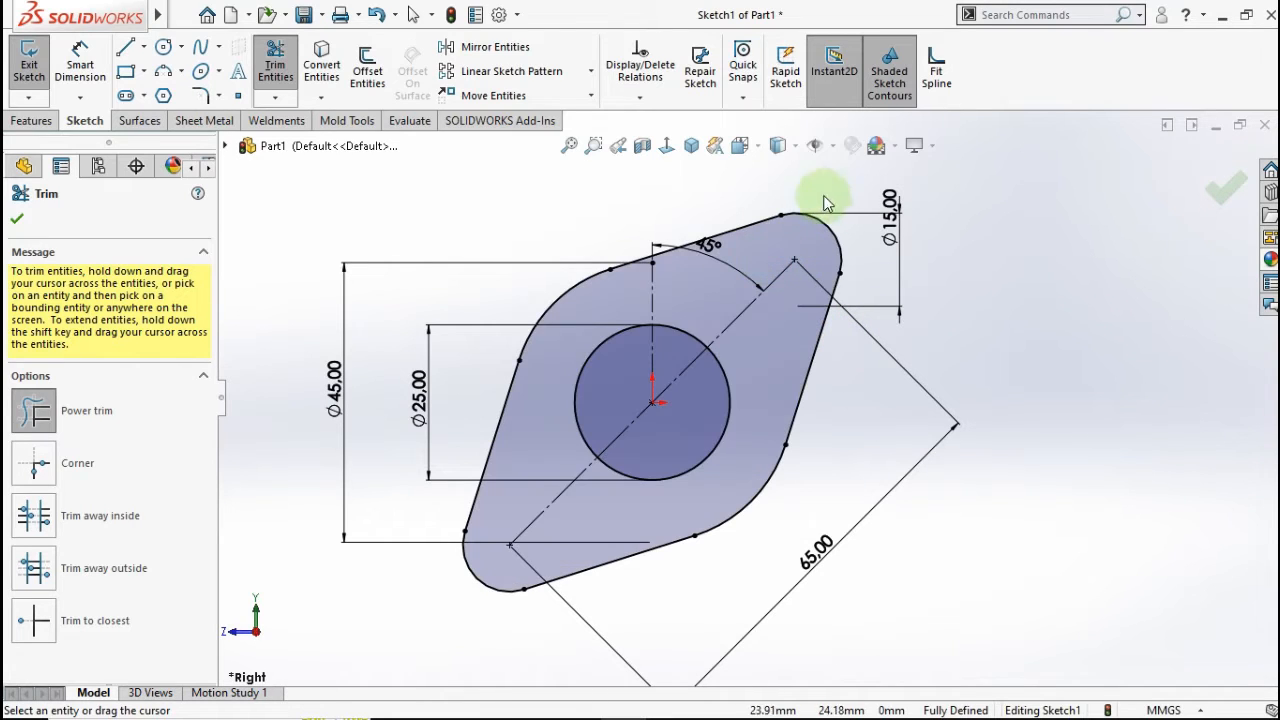
{"action": "left_click", "coordinate": [1215, 198]}
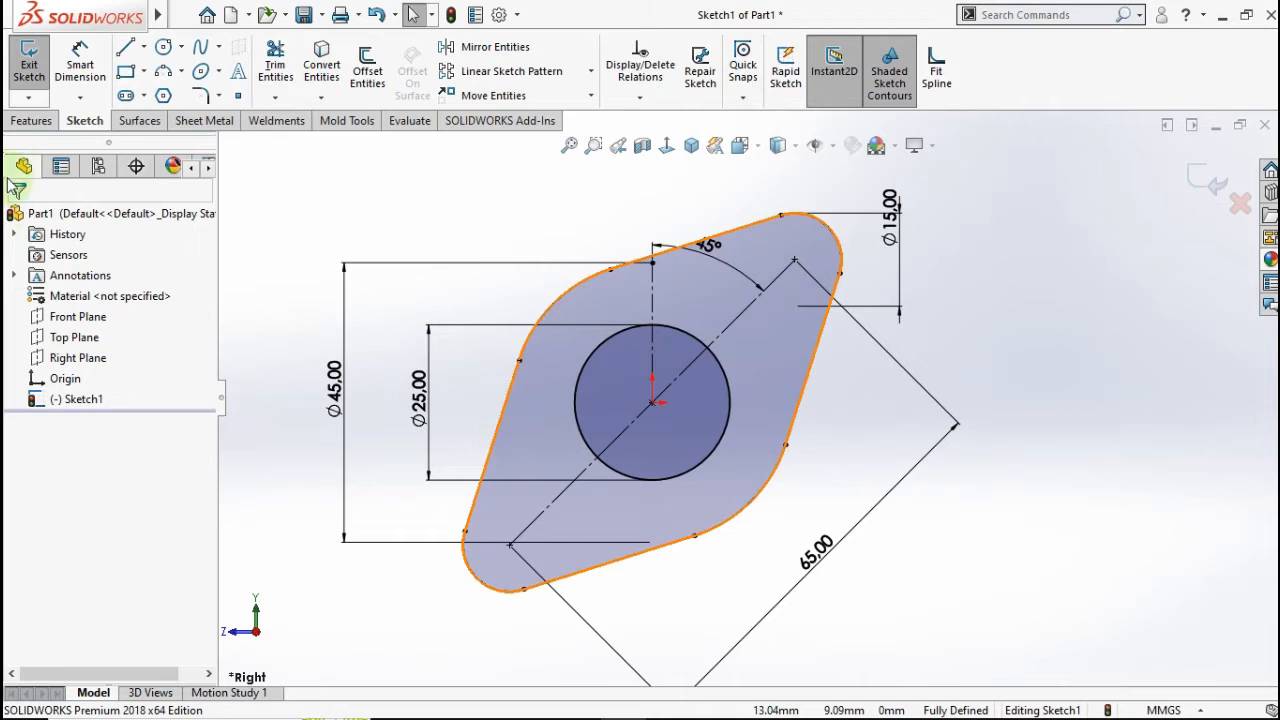
Extrude the profile as a boss with a Blind depth of 5 mm.
{"action": "left_click", "coordinate": [32, 122]}
{"action": "left_click", "coordinate": [24, 80]}
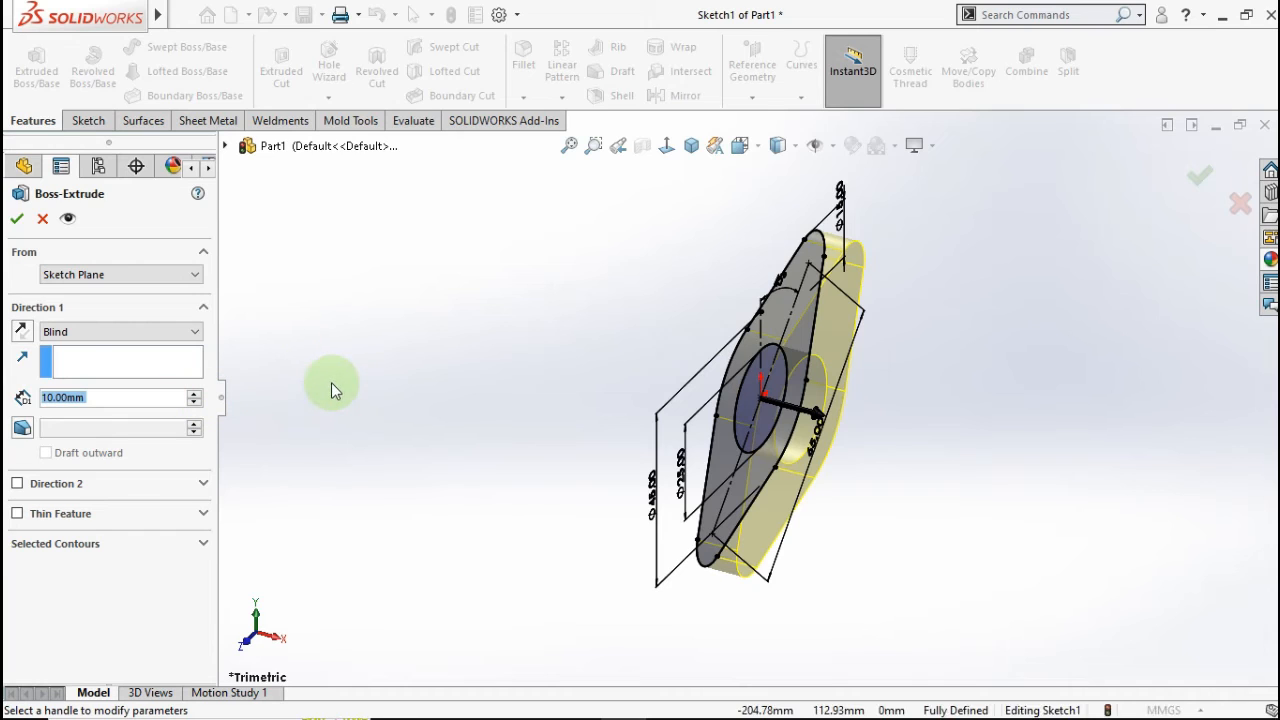
{"action": "type", "text": "5"}
{"action": "left_click", "coordinate": [414, 357]}
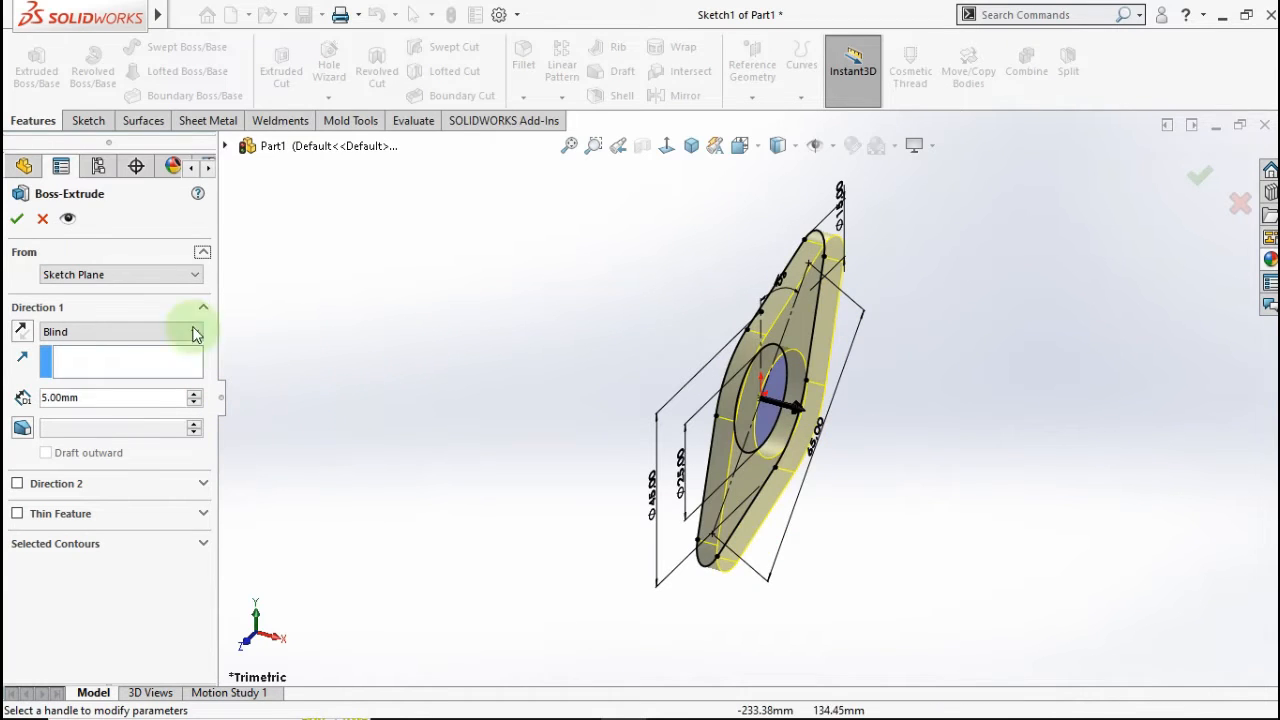
{"action": "left_click", "coordinate": [16, 218]}
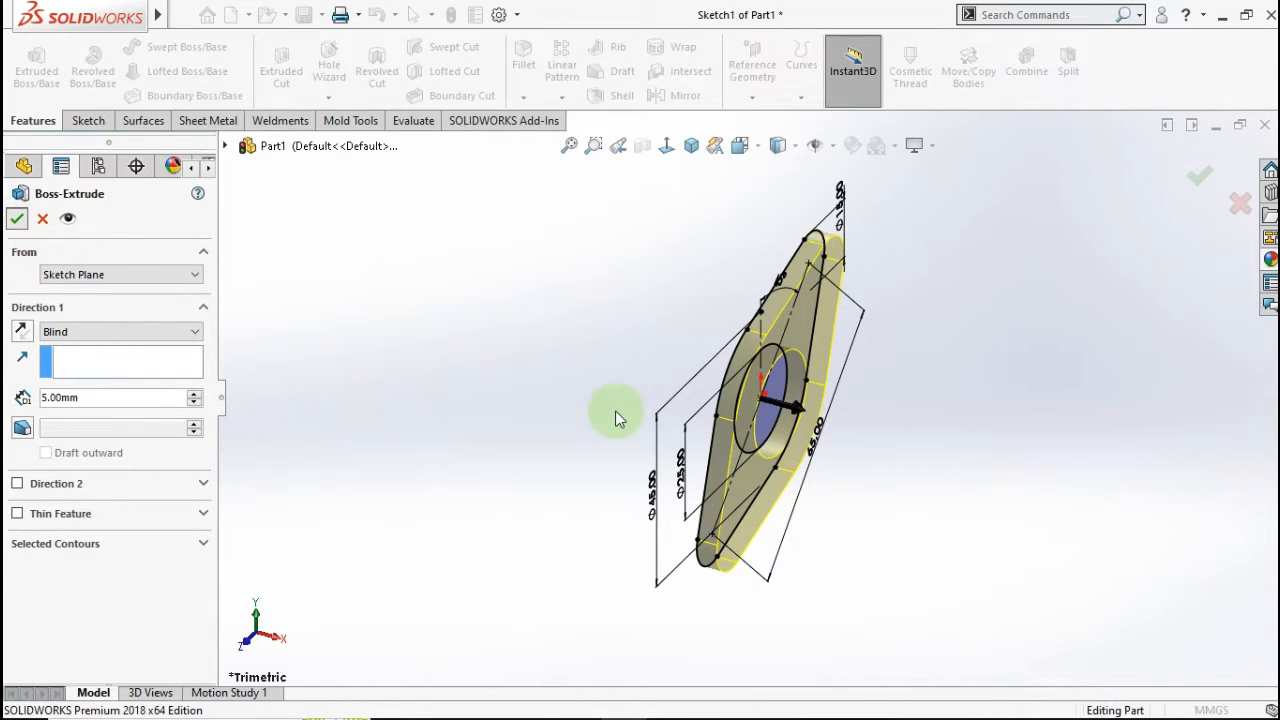
Specify a Hole Wizard straight tap: JIS Bottoming Tapped Hole, size M8x1.25, with hole and thread Through All.
{"action": "middle_click_drag", "start_coordinate": [615, 418], "coordinate": [523, 377]}
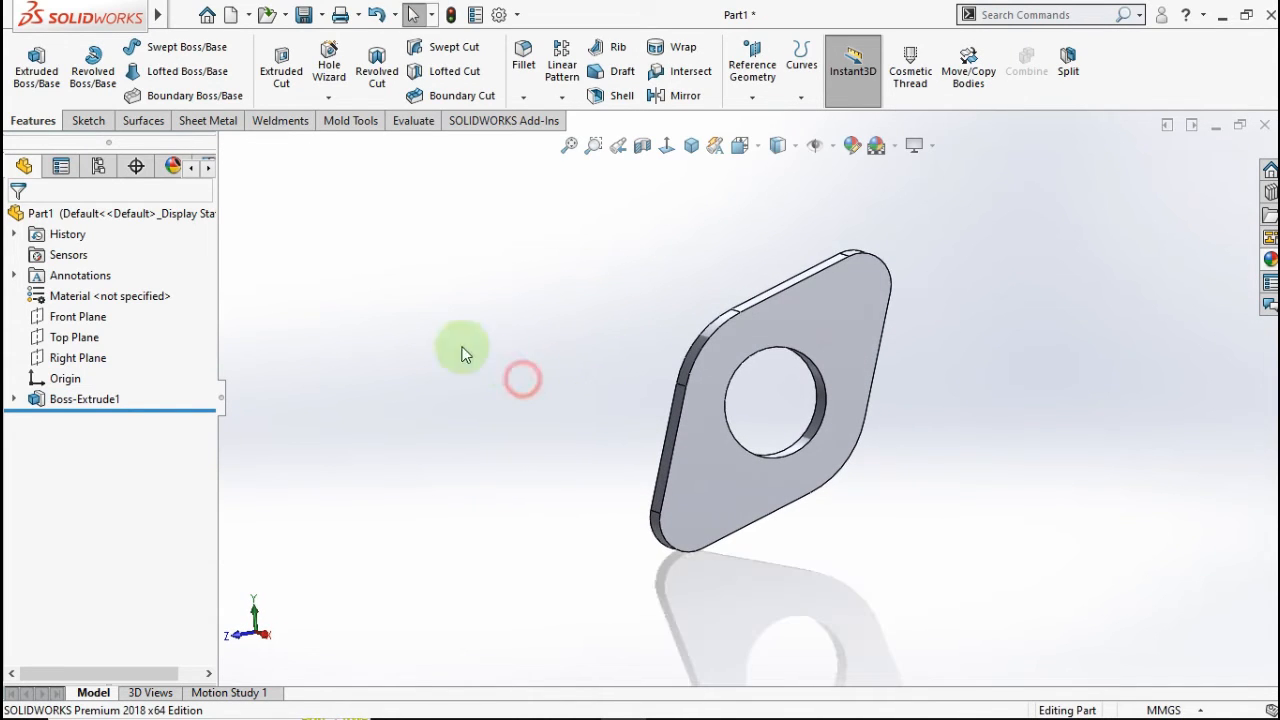
{"action": "left_click", "coordinate": [325, 80]}
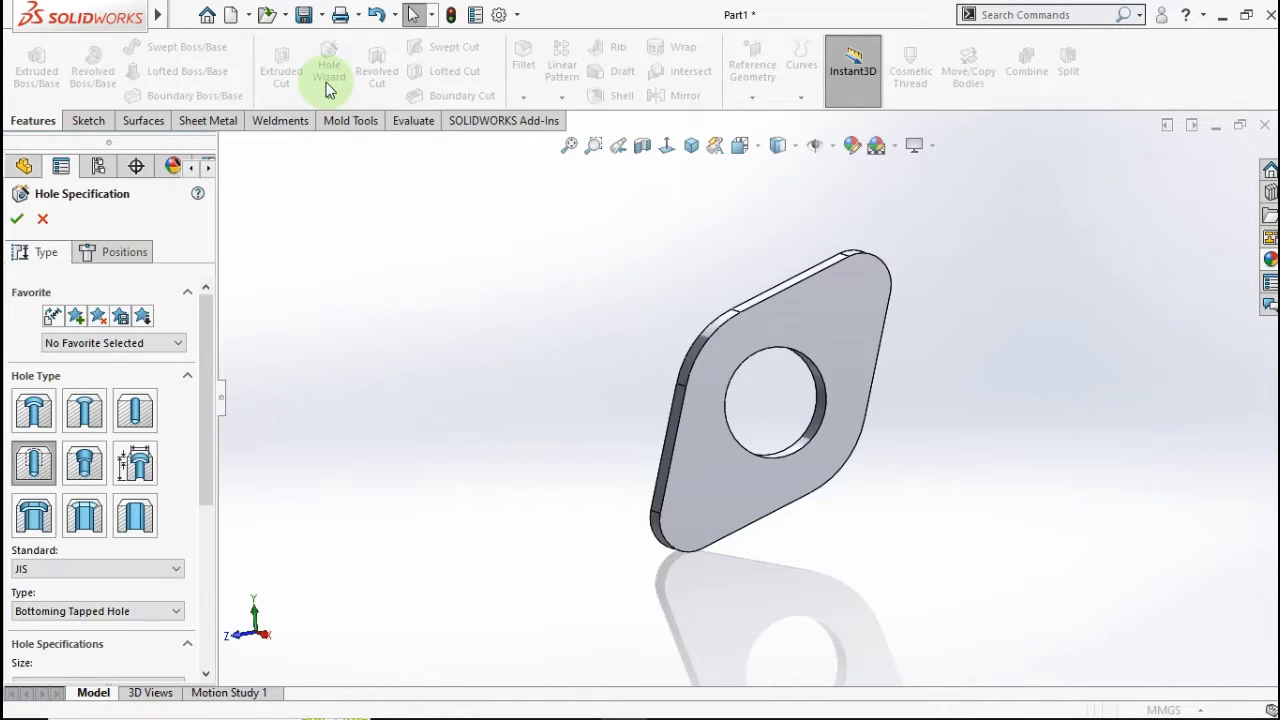
{"action": "left_click", "coordinate": [40, 467]}
{"action": "left_click_drag", "start_coordinate": [210, 432], "coordinate": [201, 512]}
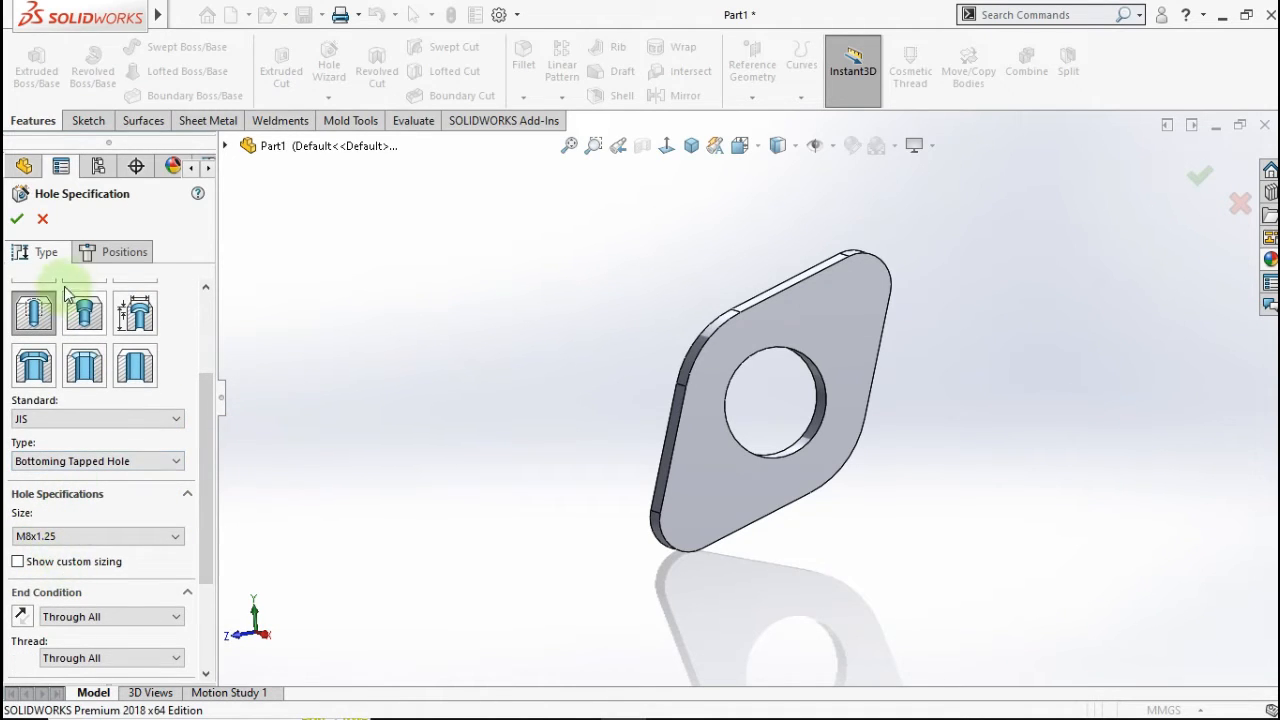
Create two of the tapped holes on the plate's large face, centred on the rounded corners at its upper and lower ends.
{"action": "left_click", "coordinate": [96, 255]}
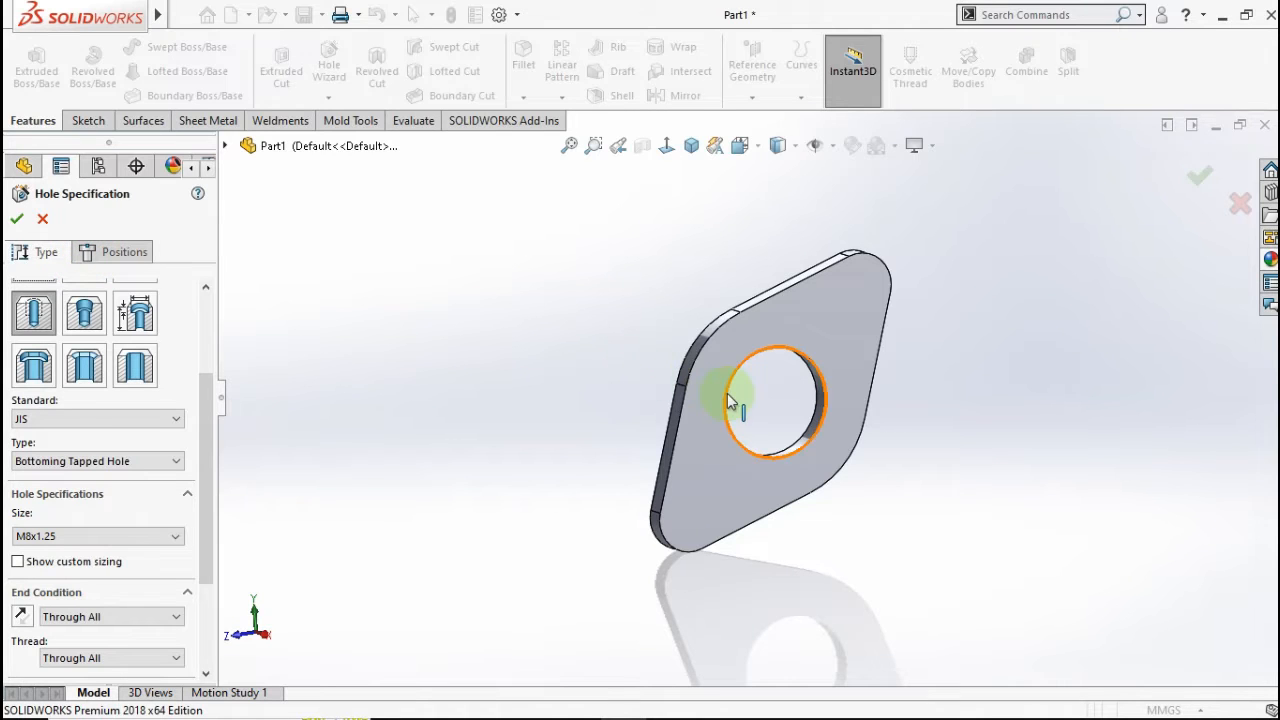
{"action": "left_click", "coordinate": [835, 333]}
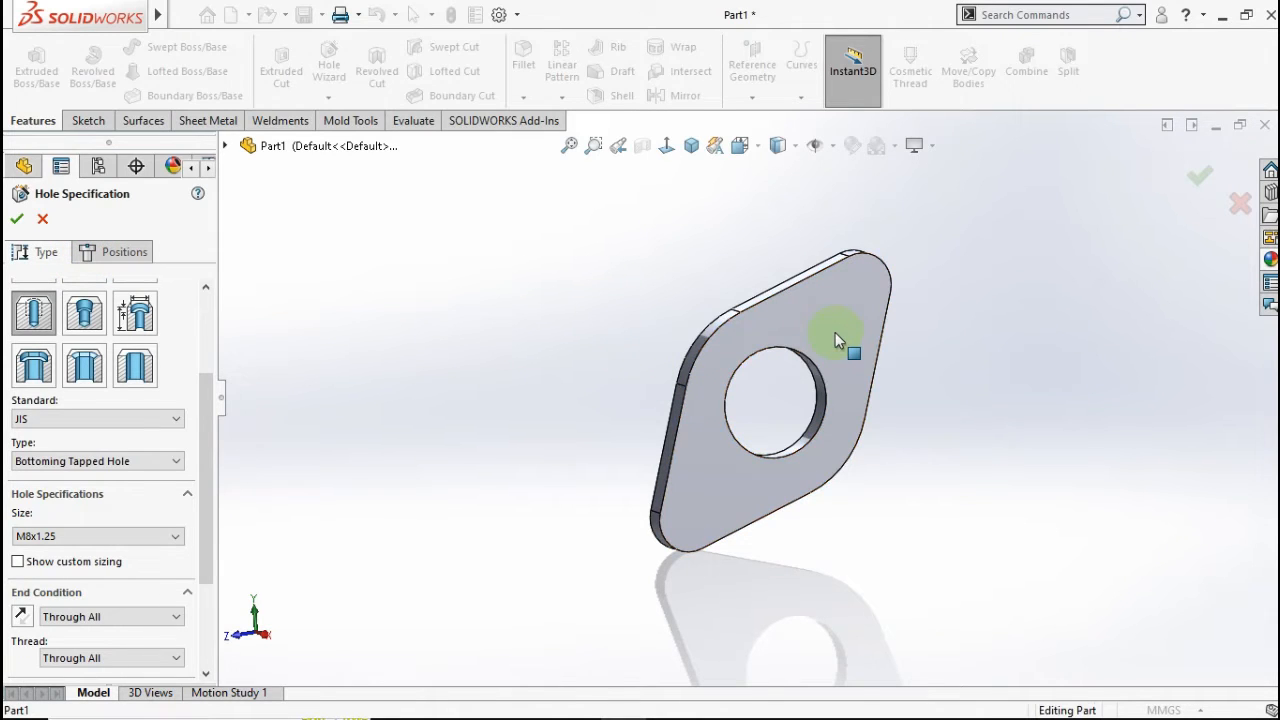
{"action": "left_click", "coordinate": [96, 253]}
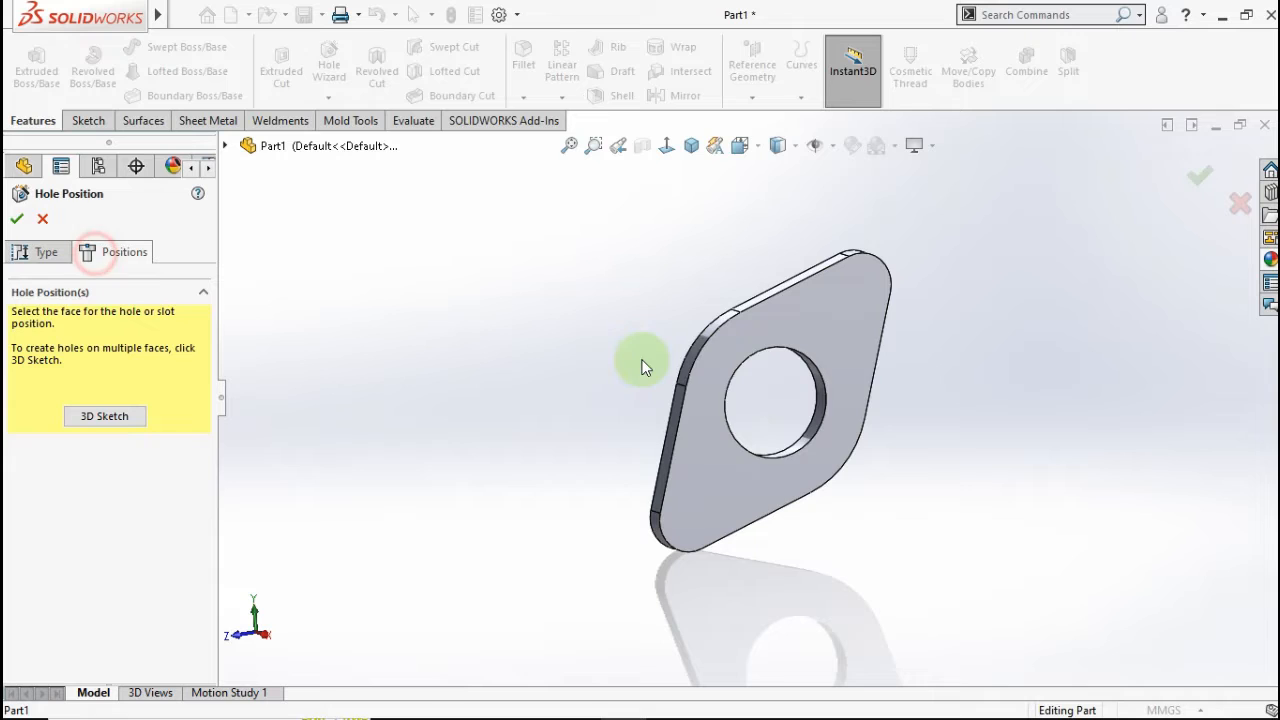
{"action": "left_click", "coordinate": [860, 339]}
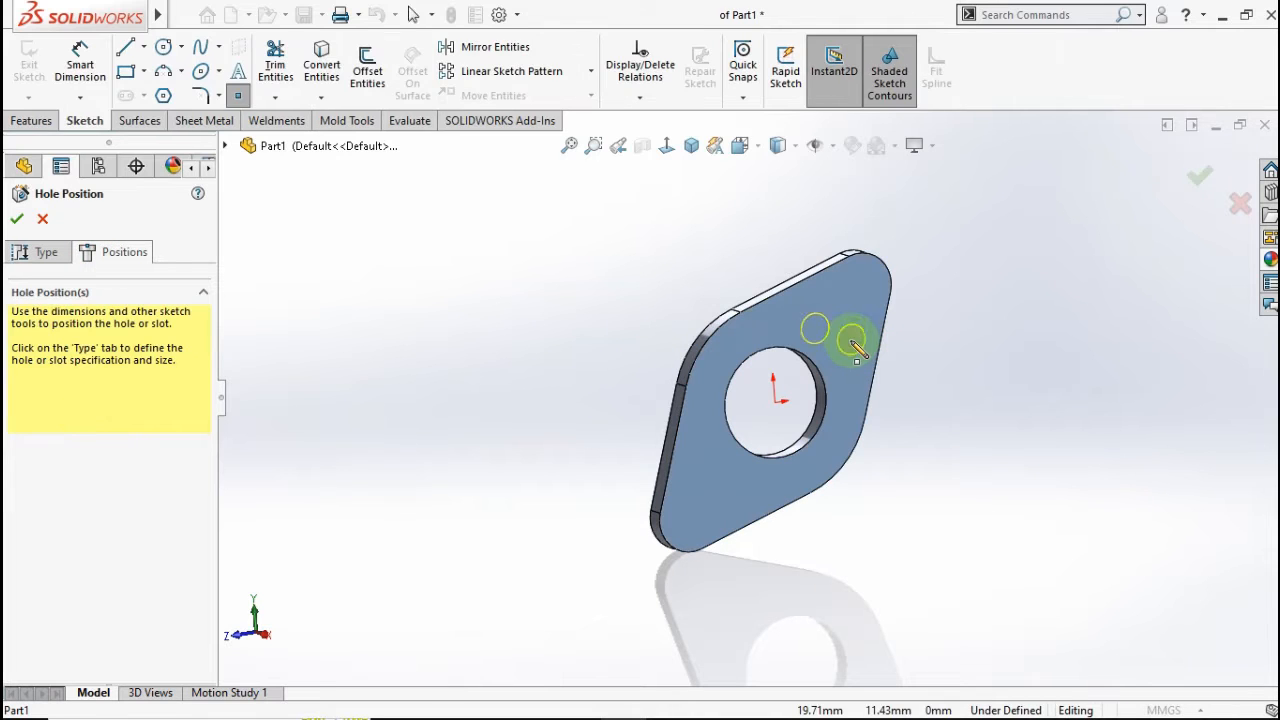
{"action": "key", "text": "ctrl+8"}
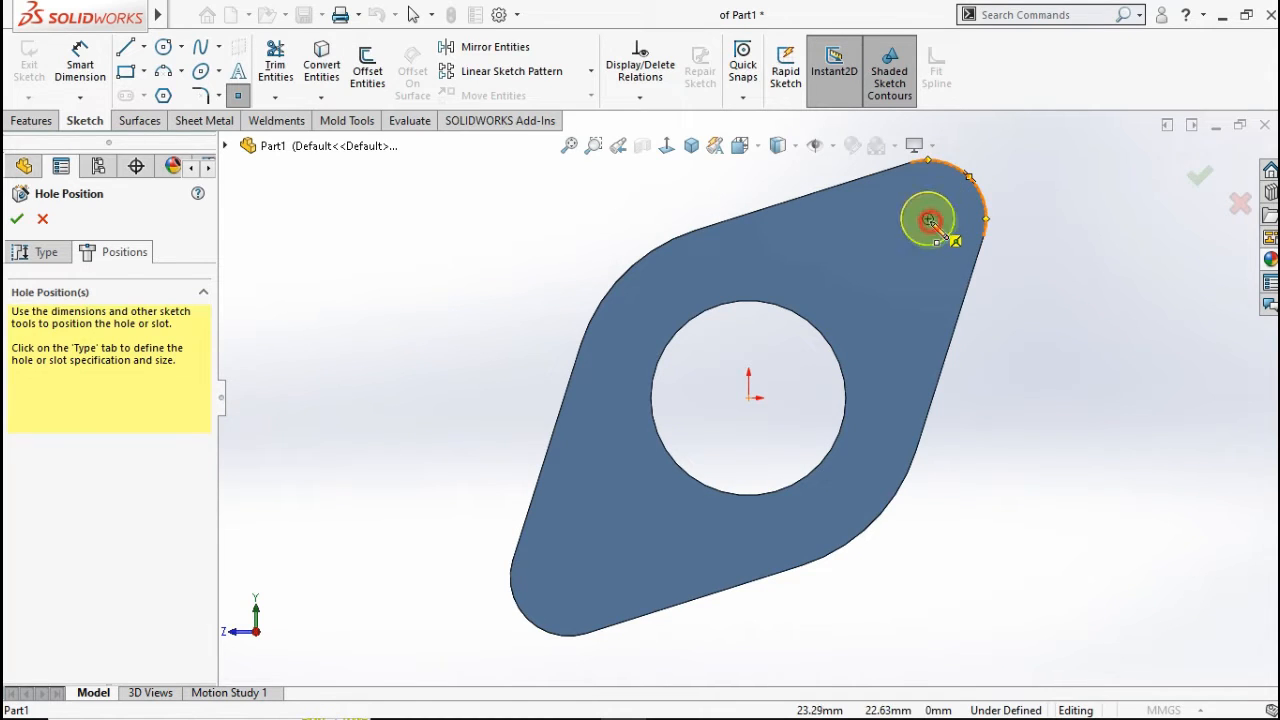
{"action": "left_click", "coordinate": [930, 222]}
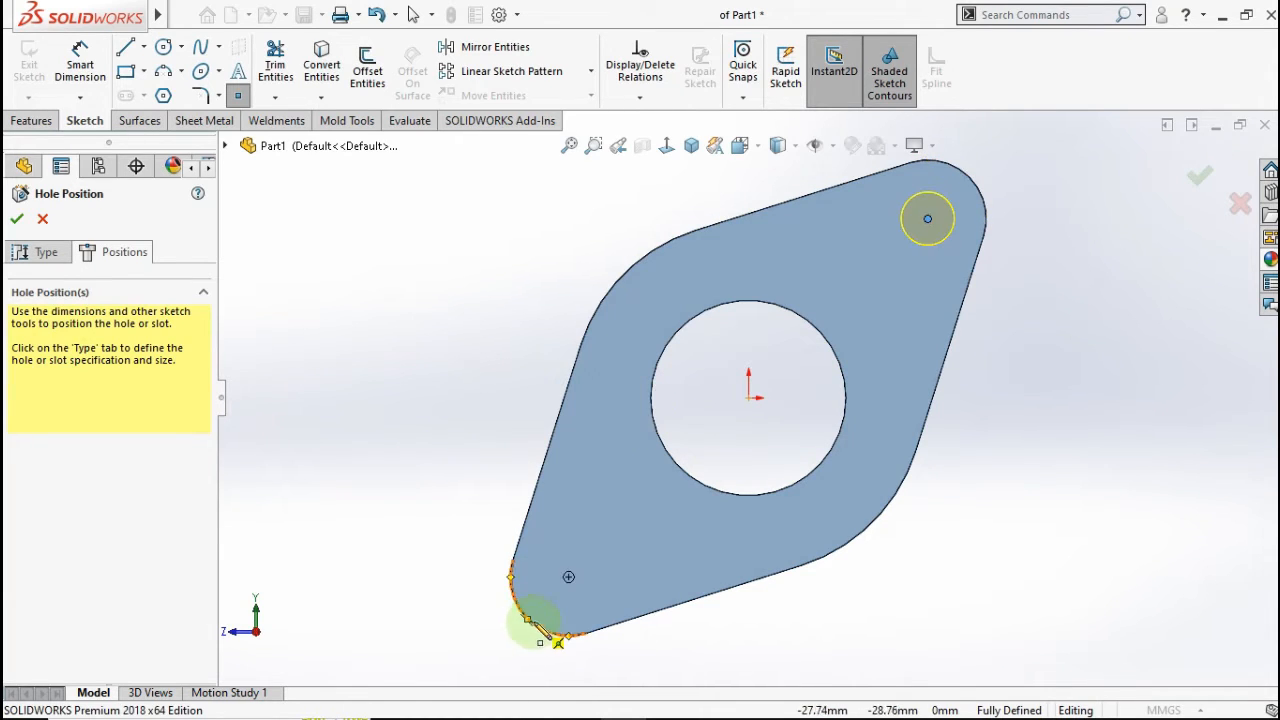
{"action": "left_click", "coordinate": [569, 578]}
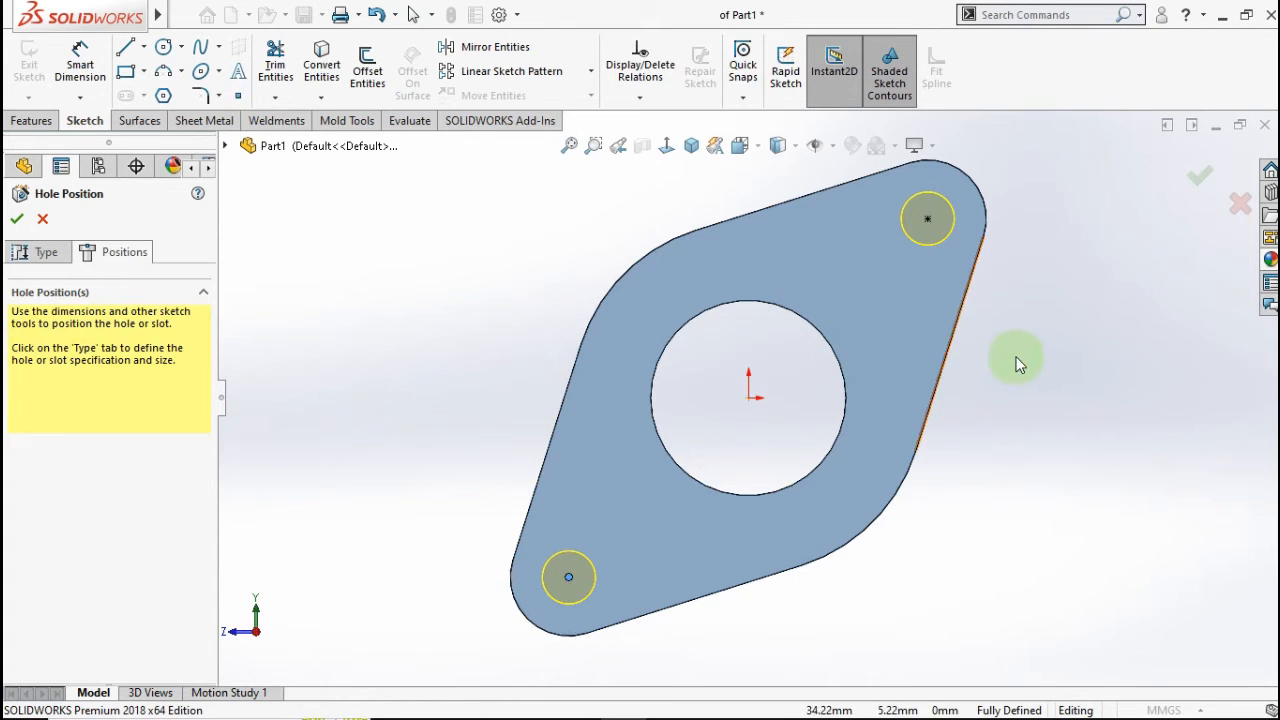
{"action": "left_click", "coordinate": [1198, 177]}
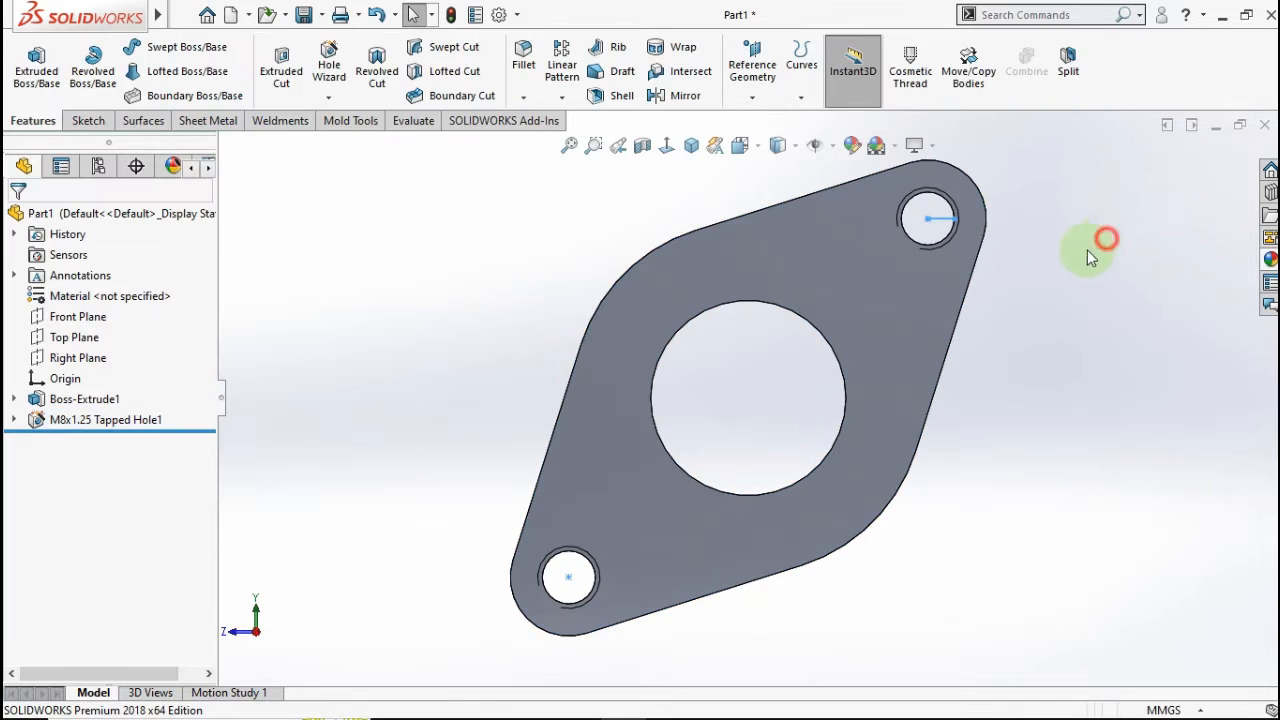
Turn on shaded cosmetic threads in the document's detailing properties and show the plate in isometric view.
{"action": "middle_click_drag", "start_coordinate": [1047, 279], "coordinate": [1043, 363]}
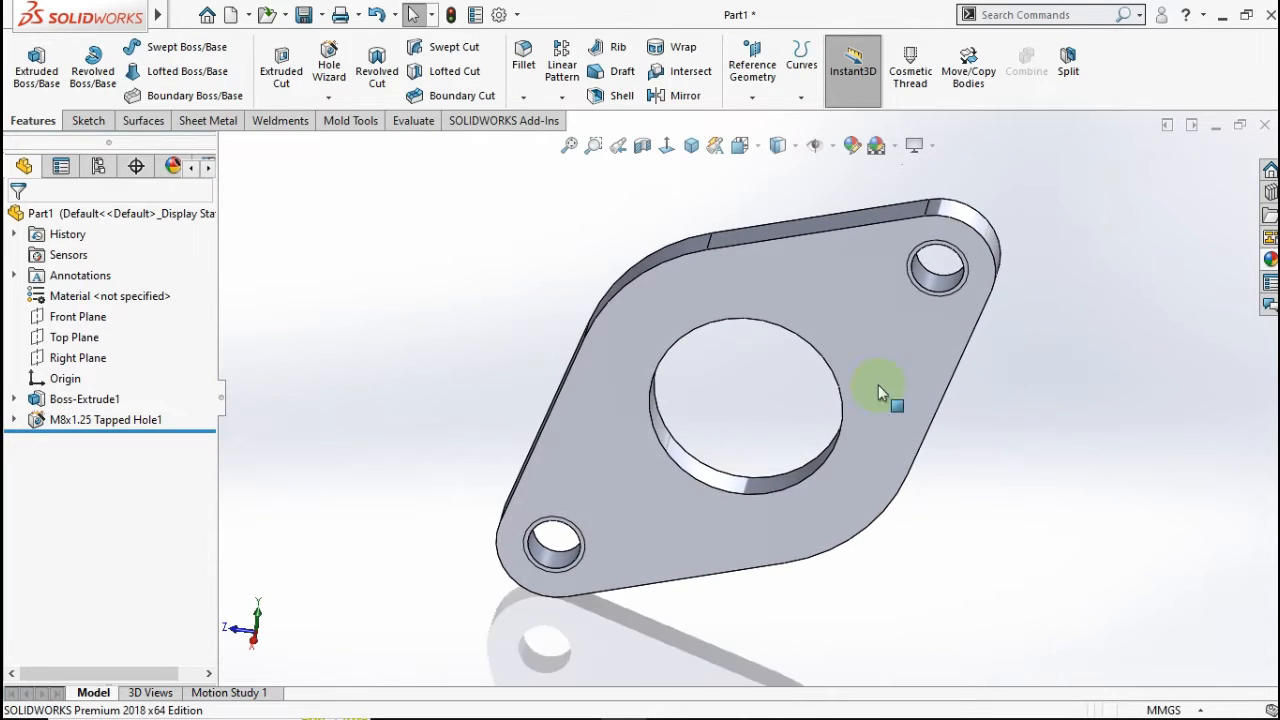
{"action": "left_click", "coordinate": [498, 17]}
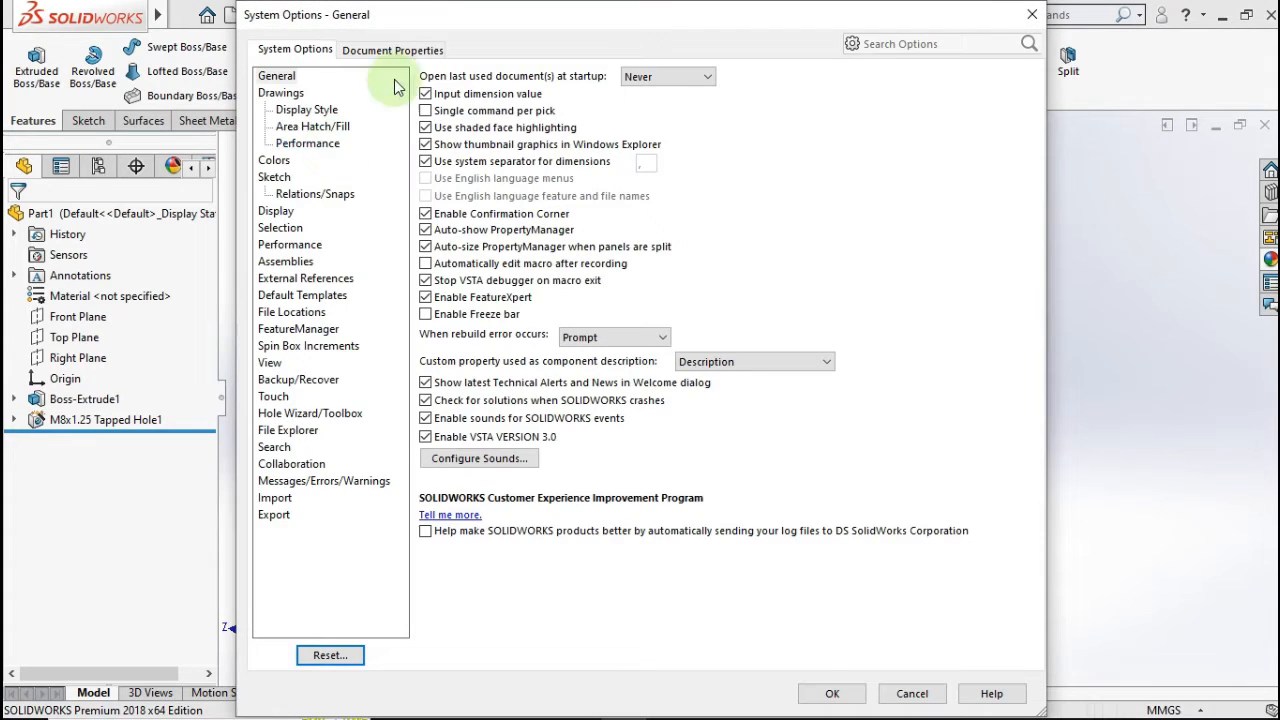
{"action": "left_click", "coordinate": [394, 48]}
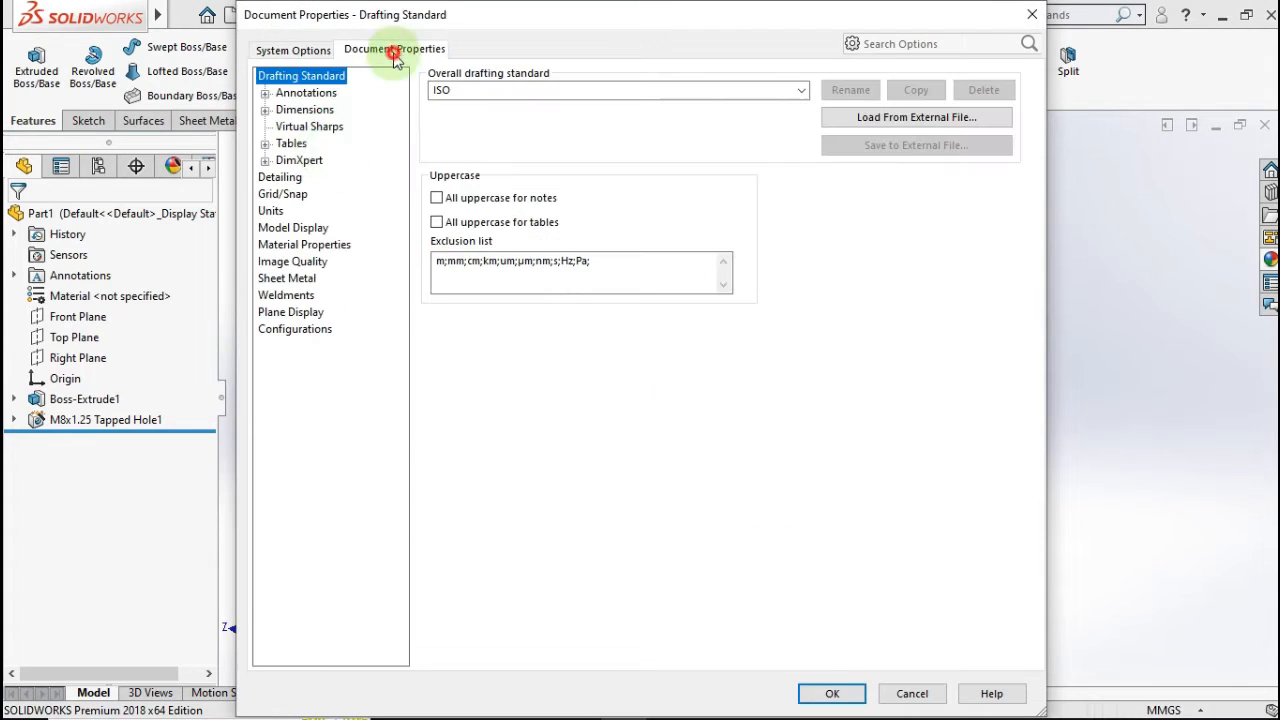
{"action": "left_click", "coordinate": [294, 180]}
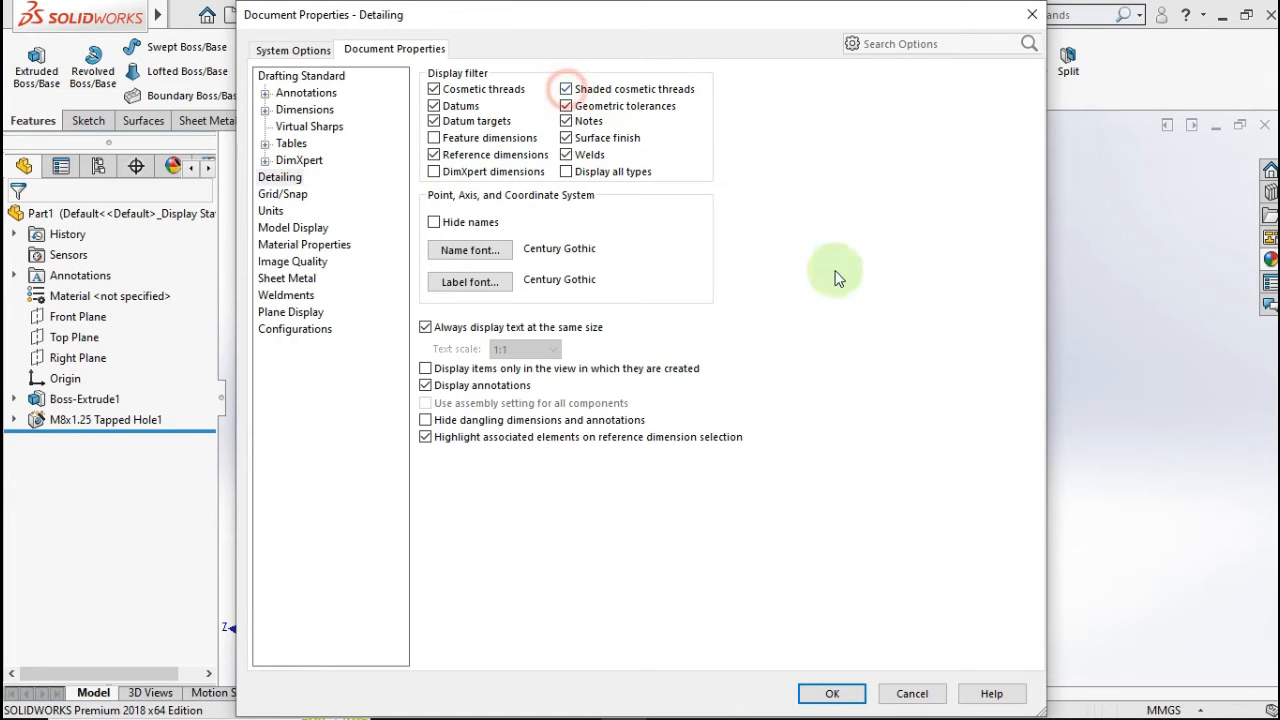
{"action": "left_click", "coordinate": [833, 693]}
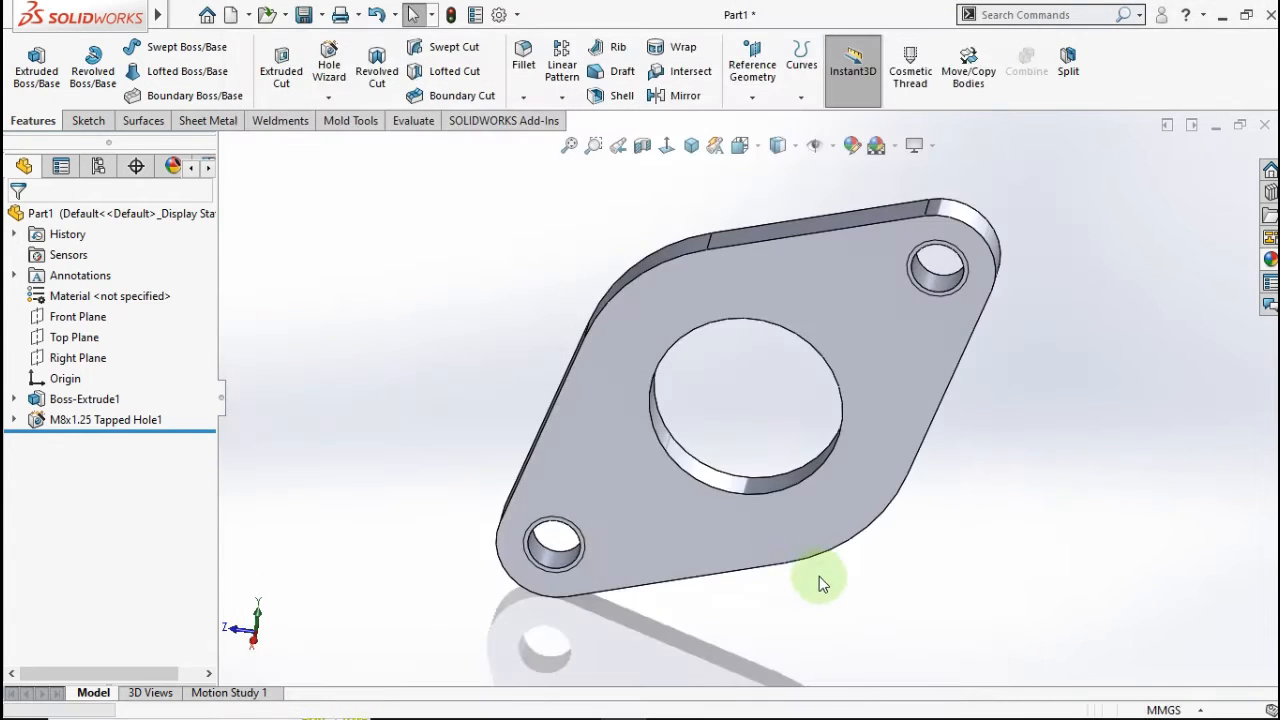
{"action": "middle_click_drag", "start_coordinate": [740, 482], "coordinate": [785, 436]}
{"action": "key", "text": "ctrl+7"}
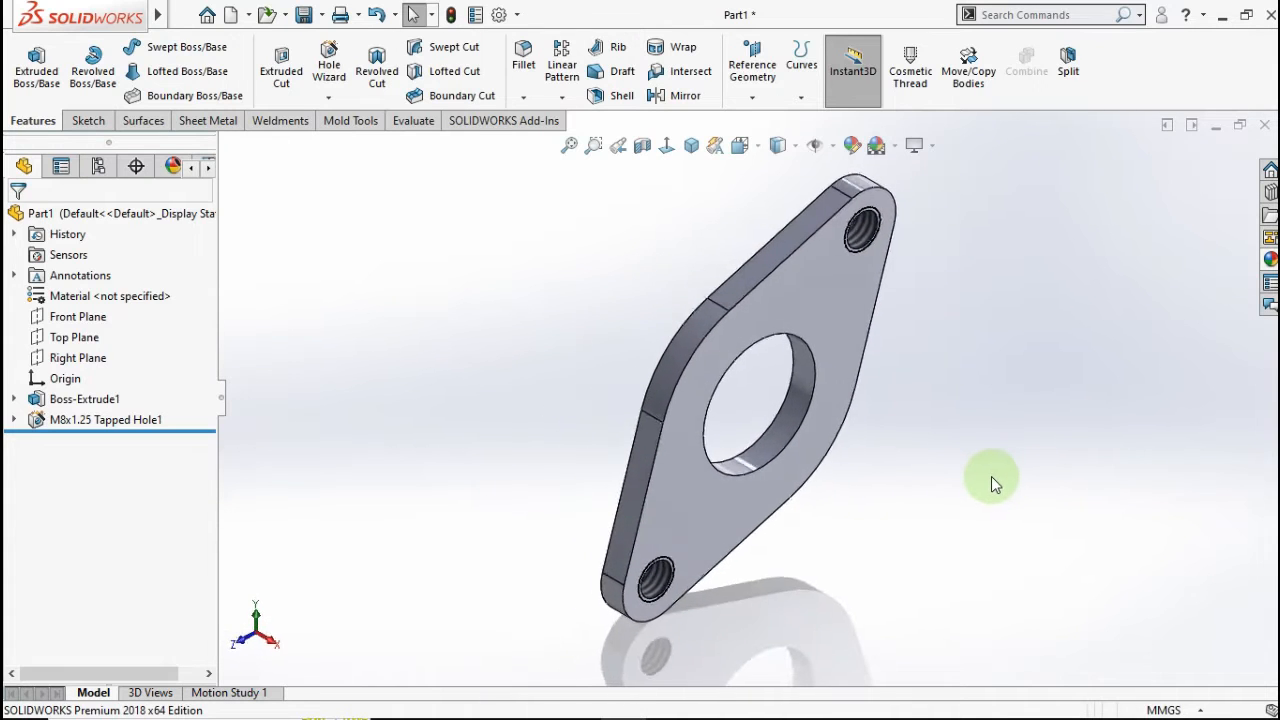
{"action": "left_click", "coordinate": [991, 476]}
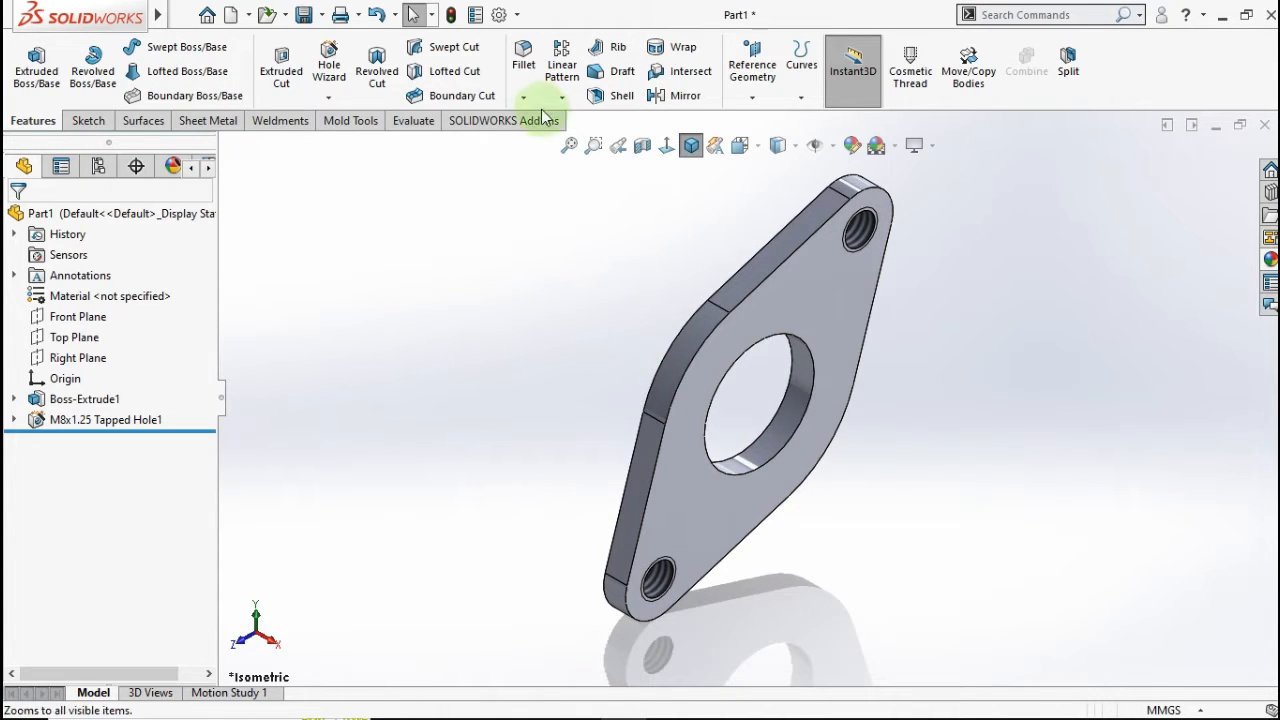
Start a linear pattern along the Front Plane's normal in the reversed direction, with 60 mm spacing.
{"action": "left_click", "coordinate": [563, 74]}
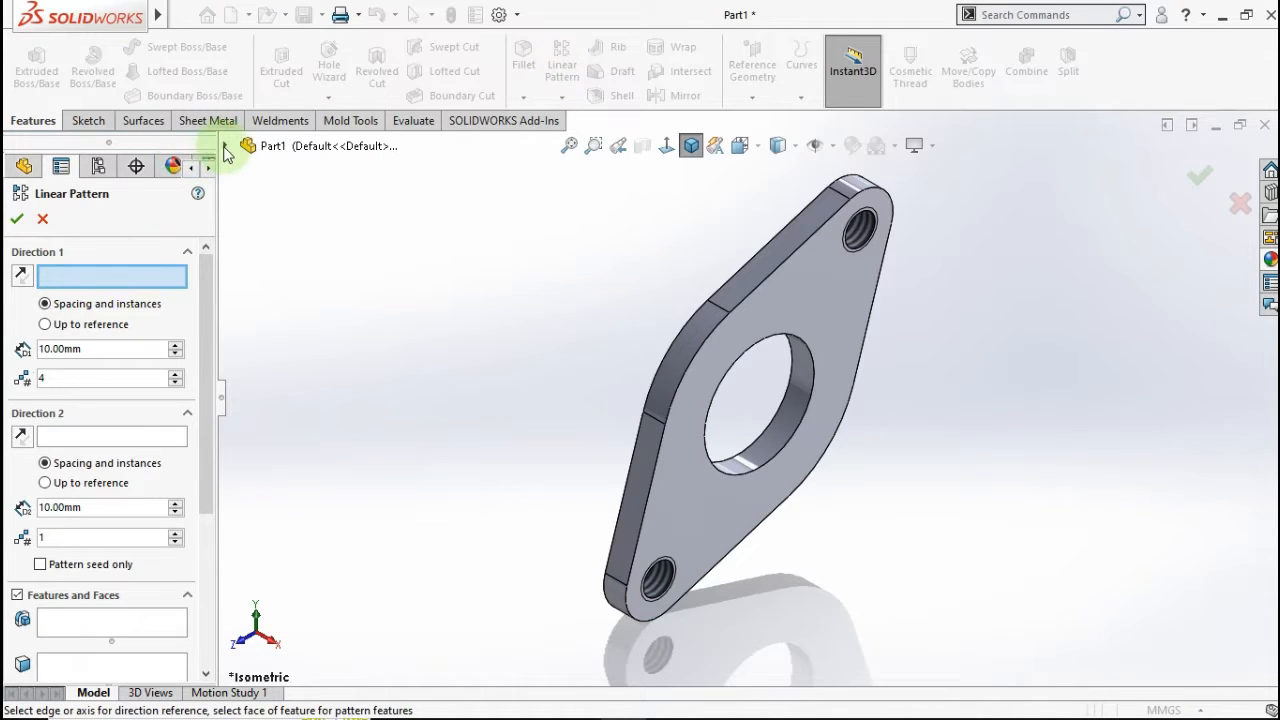
{"action": "left_click", "coordinate": [226, 147]}
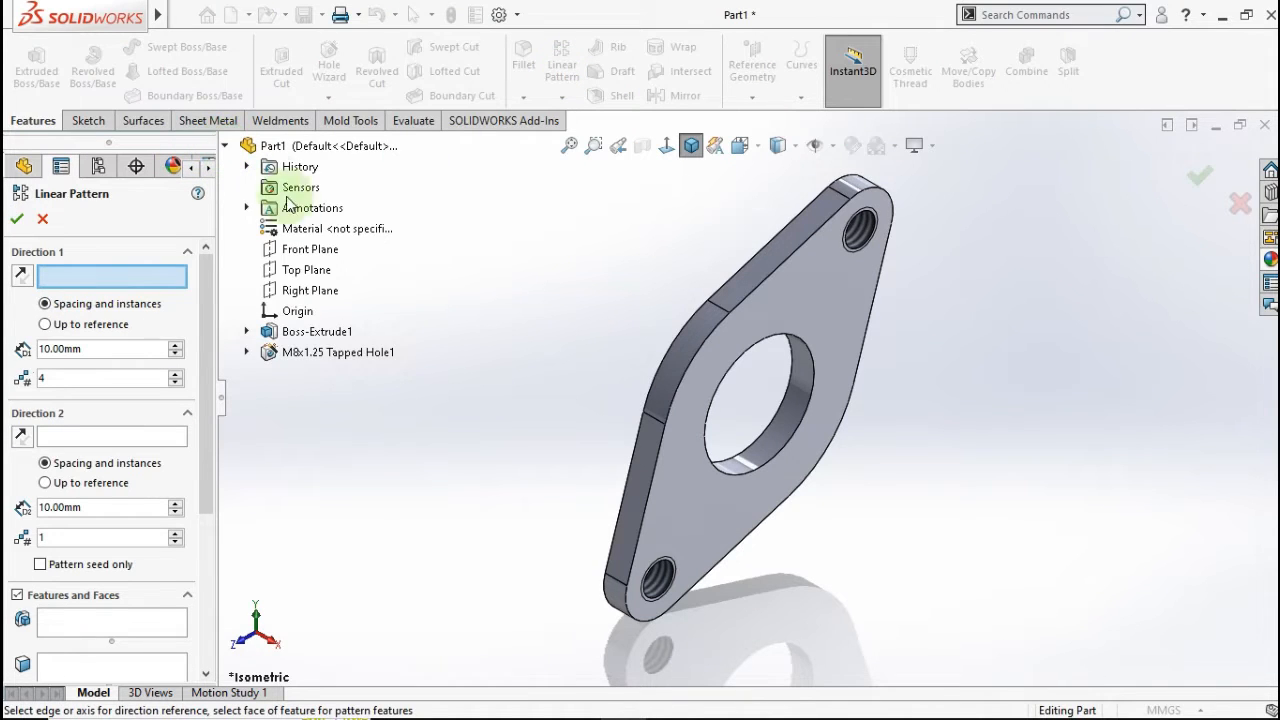
{"action": "left_click", "coordinate": [297, 251]}
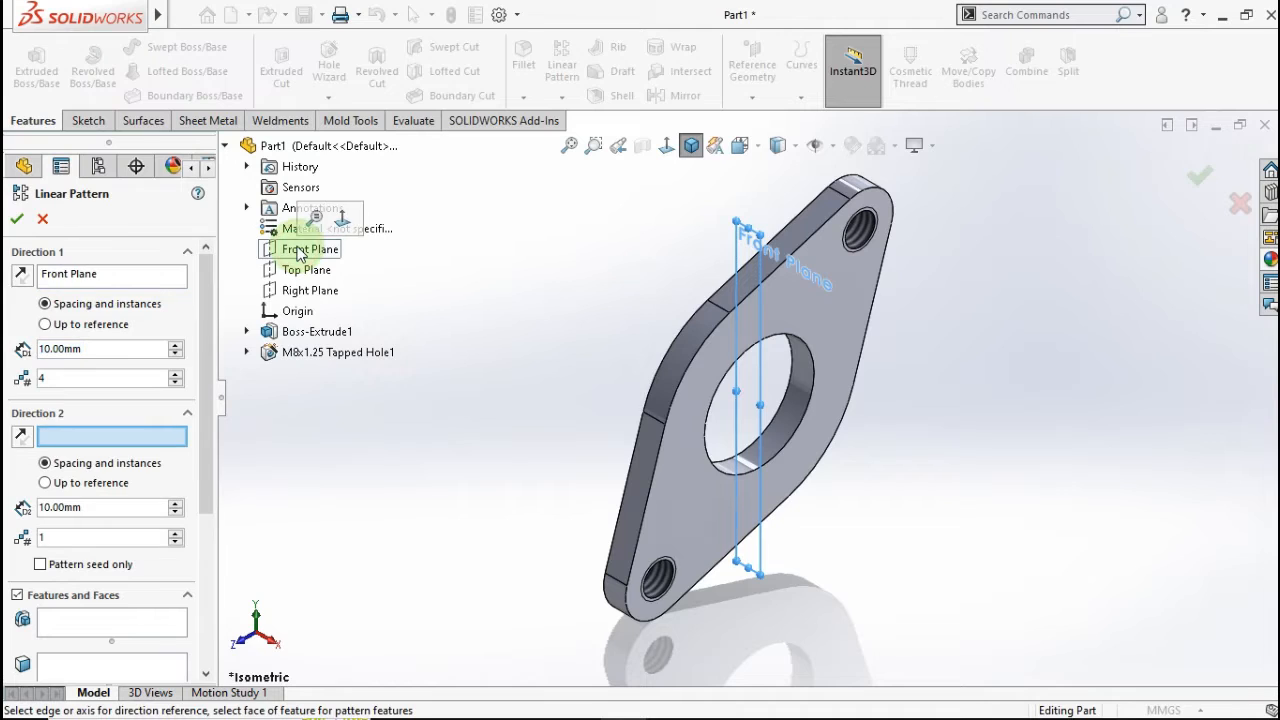
{"action": "left_click", "coordinate": [28, 281]}
{"action": "left_click", "coordinate": [100, 349]}
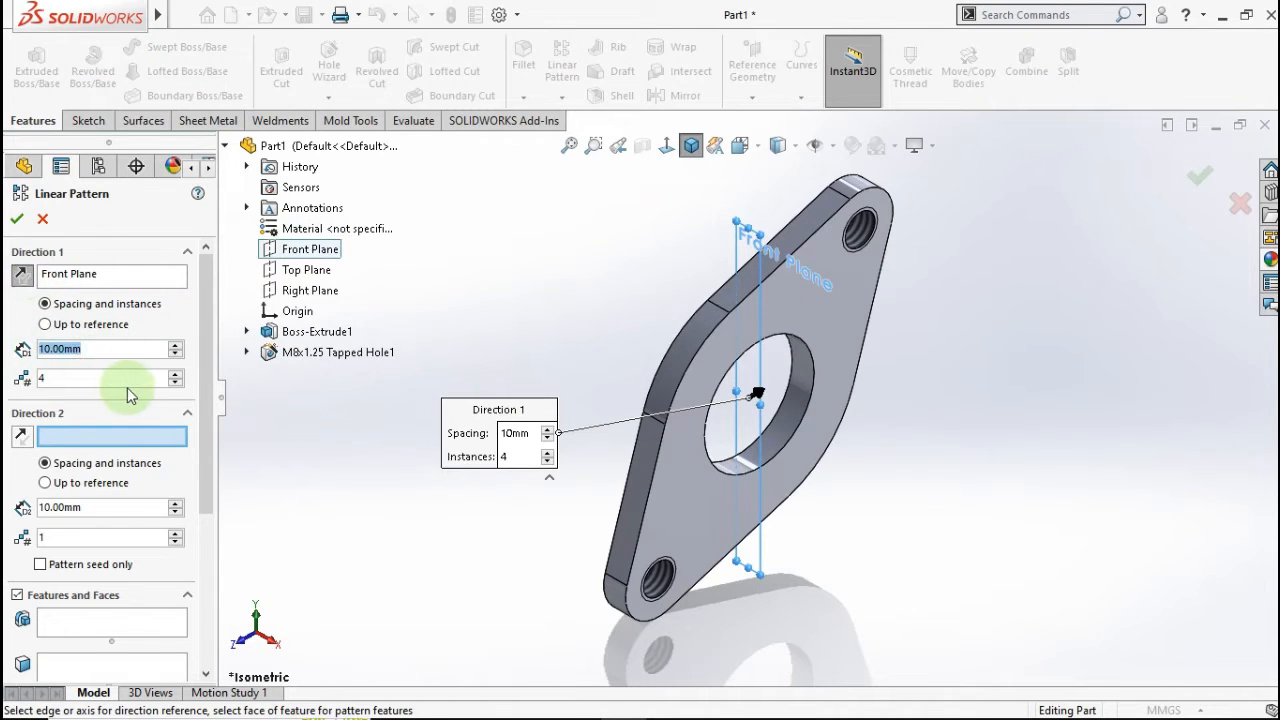
{"action": "type", "text": "60"}
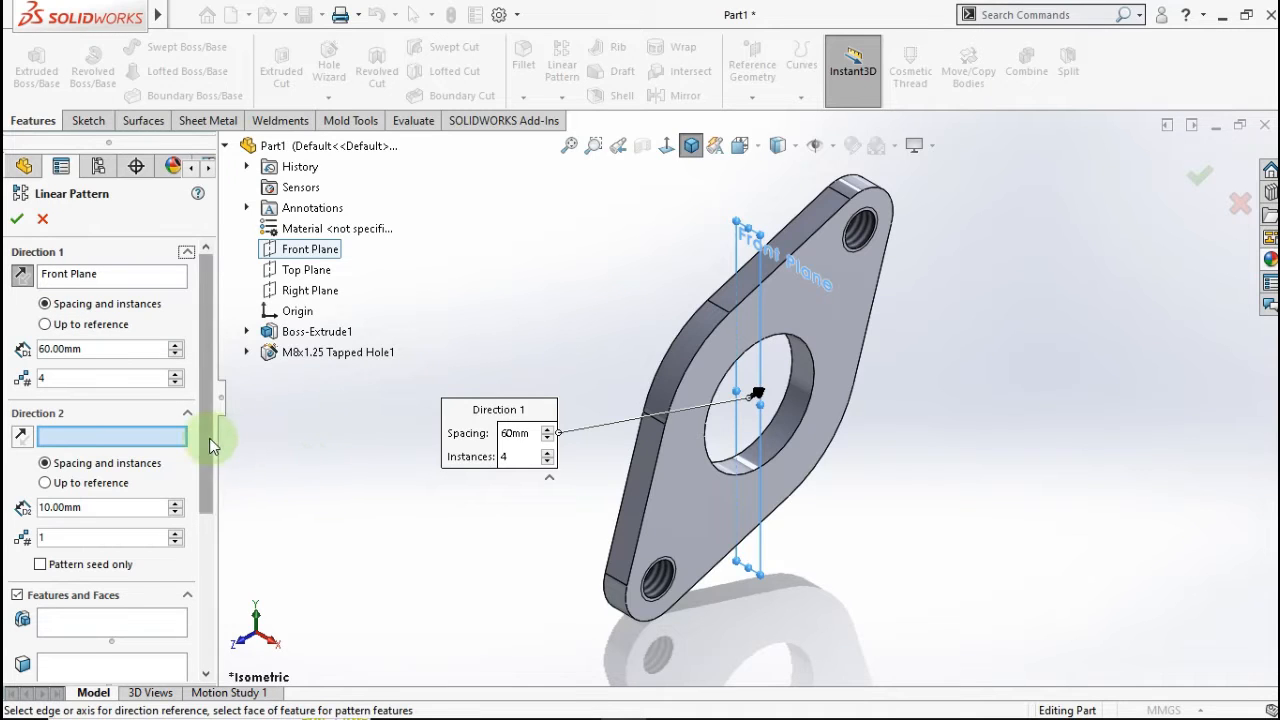
Pattern the whole flange body instead of features, keeping 4 instances, and complete the linear pattern.
{"action": "scroll", "coordinate": [209, 438], "scroll_direction": "down", "scroll_amount": 3}
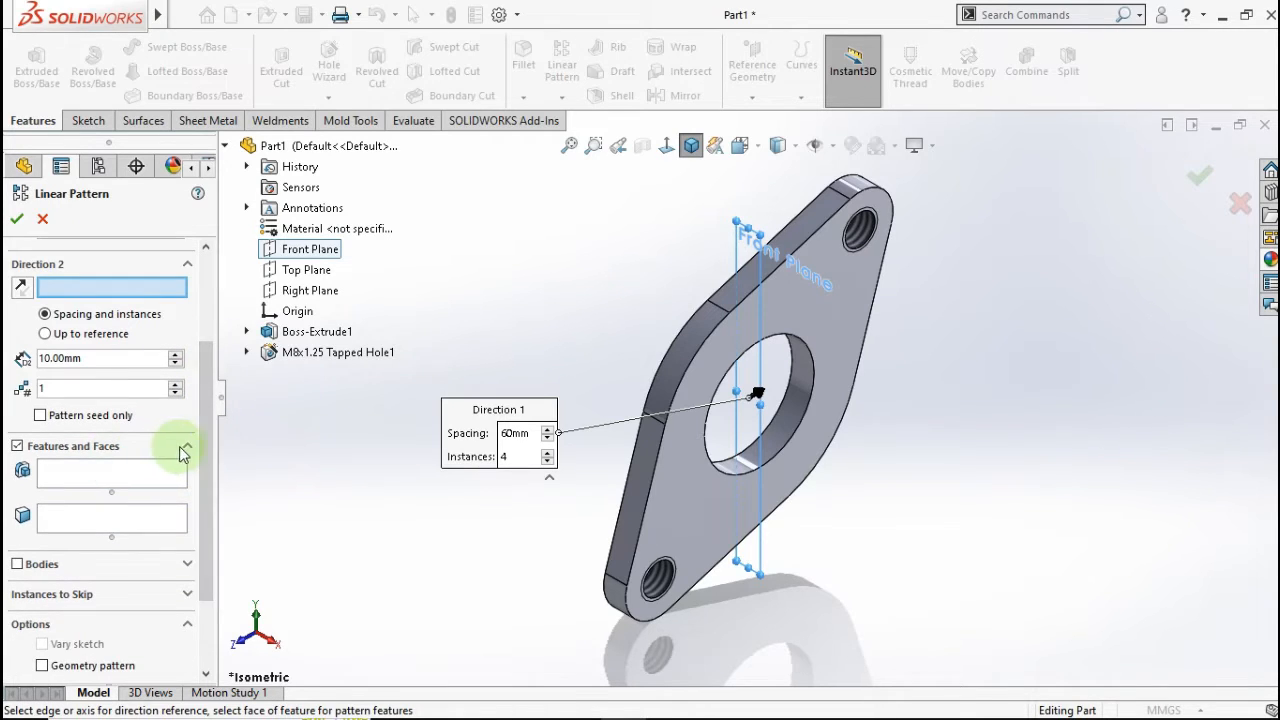
{"action": "left_click", "coordinate": [183, 450]}
{"action": "left_click", "coordinate": [30, 478]}
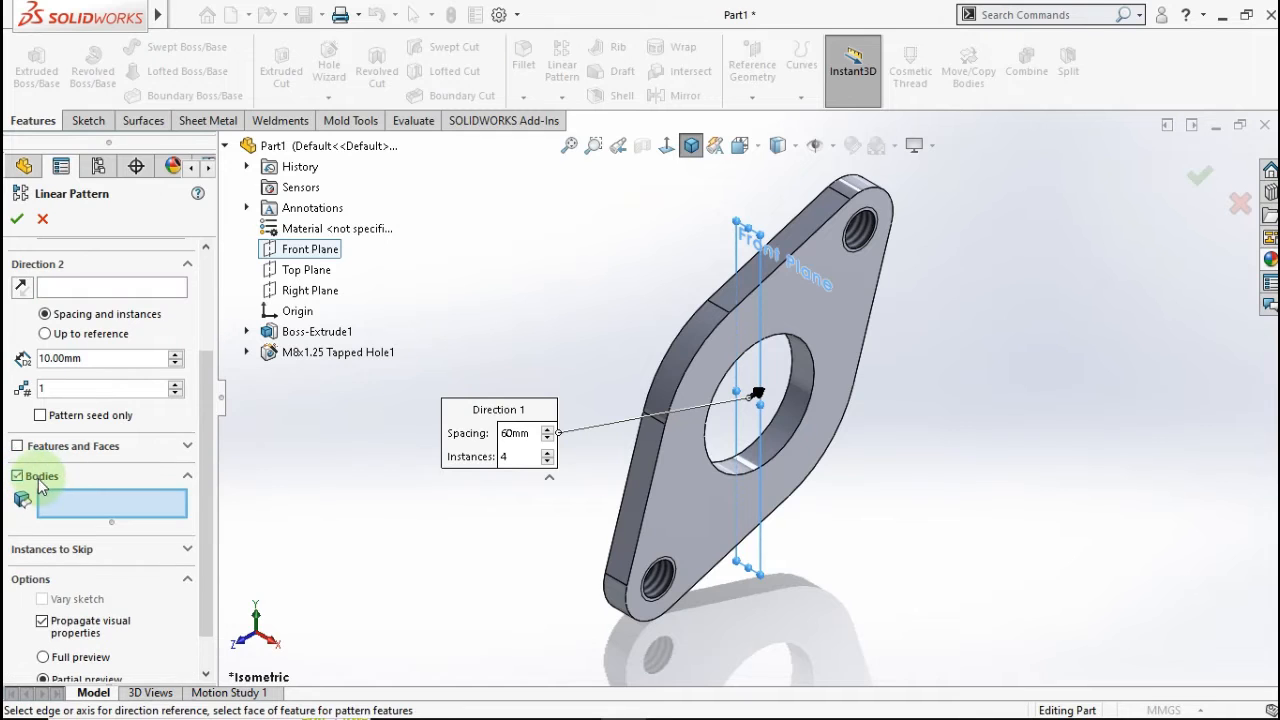
{"action": "left_click", "coordinate": [716, 382]}
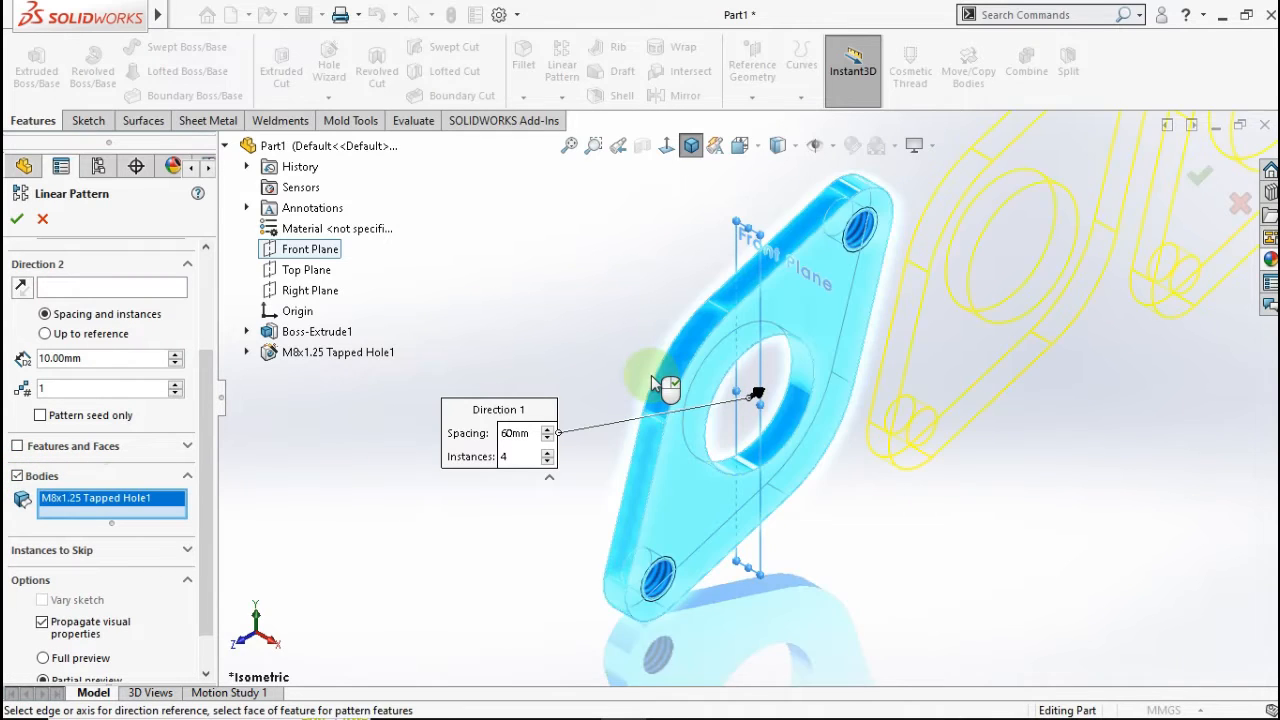
{"action": "scroll", "coordinate": [730, 382], "scroll_direction": "up", "scroll_amount": 4}
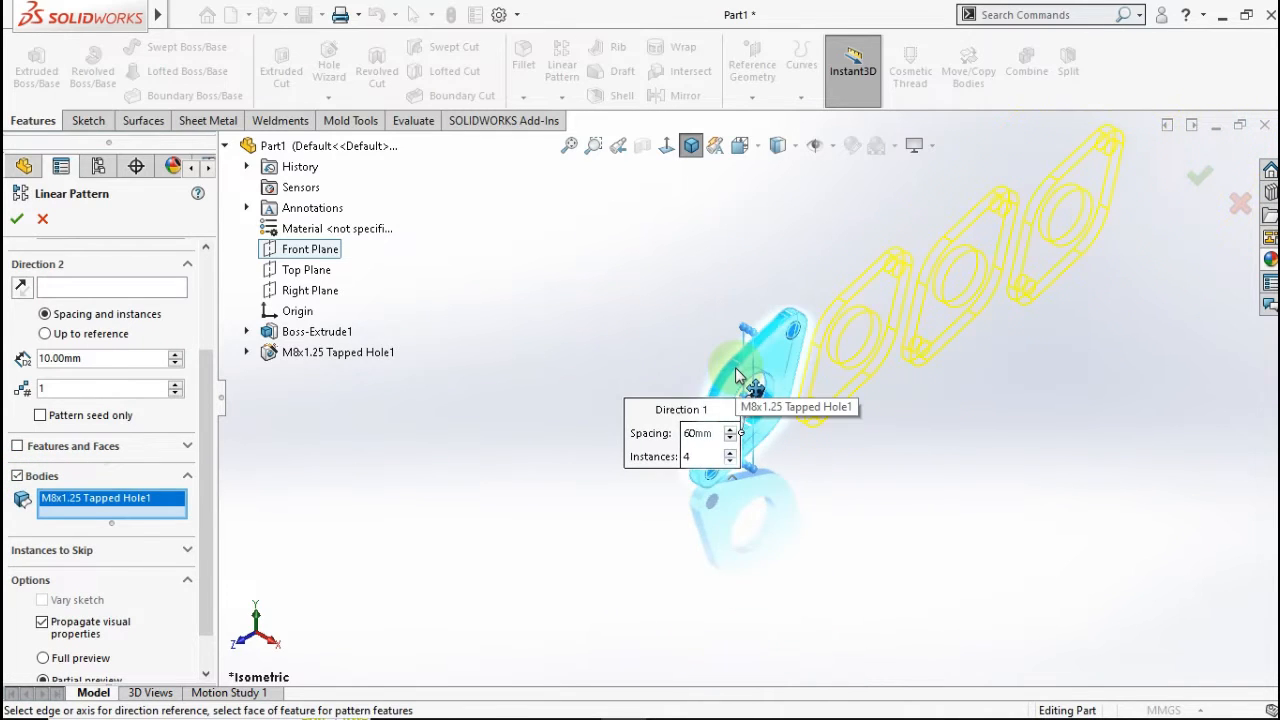
{"action": "middle_click_drag", "start_coordinate": [736, 375], "coordinate": [884, 358]}
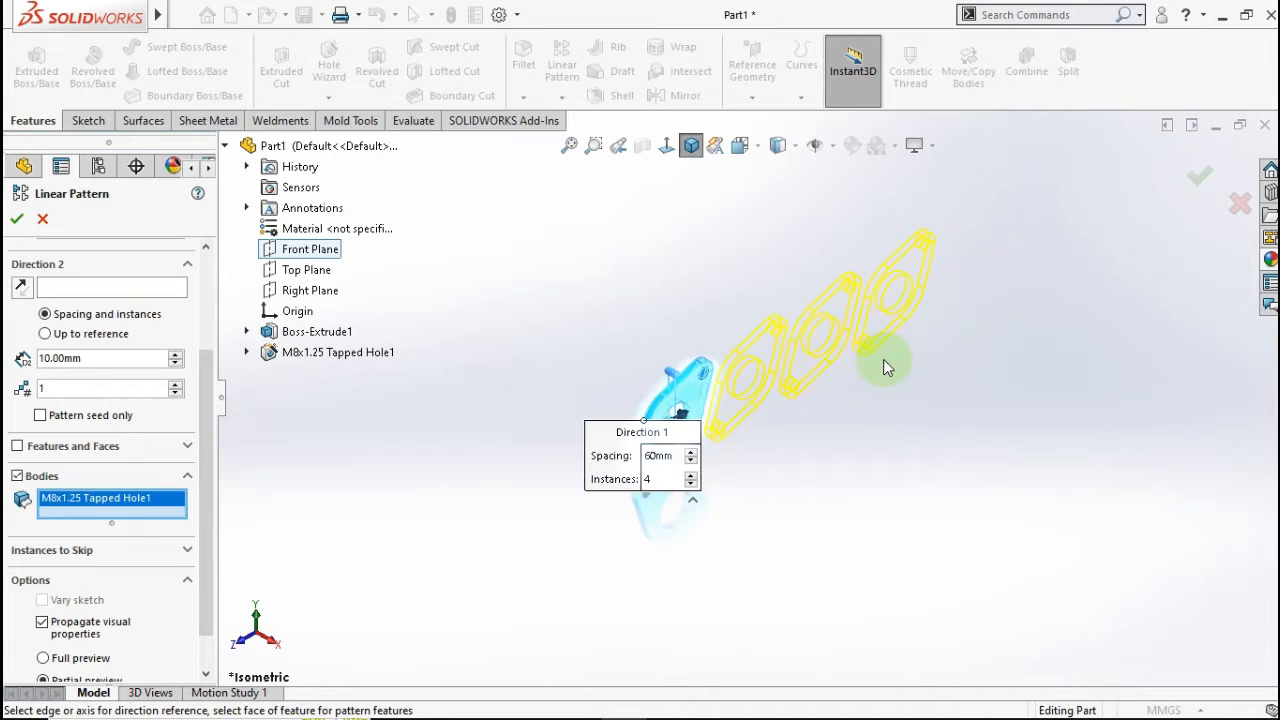
{"action": "left_click", "coordinate": [22, 220]}
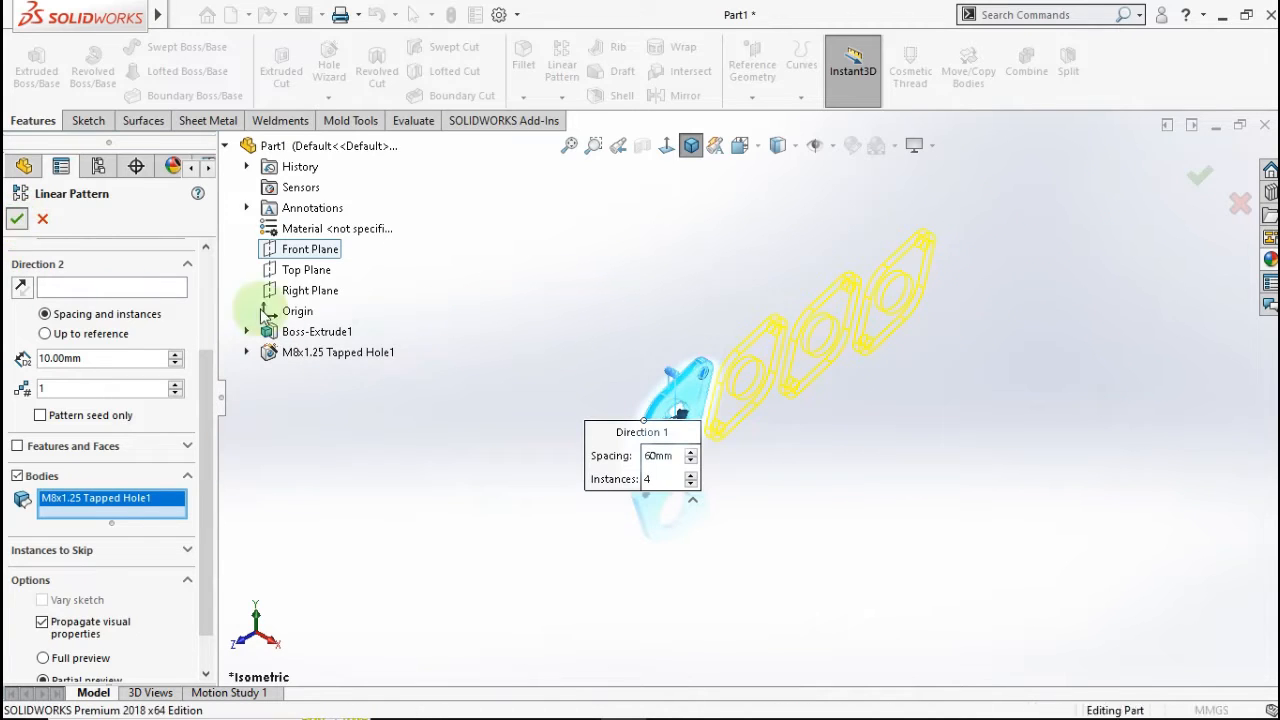
{"action": "left_click", "coordinate": [505, 413]}
{"action": "middle_click_drag", "start_coordinate": [583, 413], "coordinate": [470, 367]}
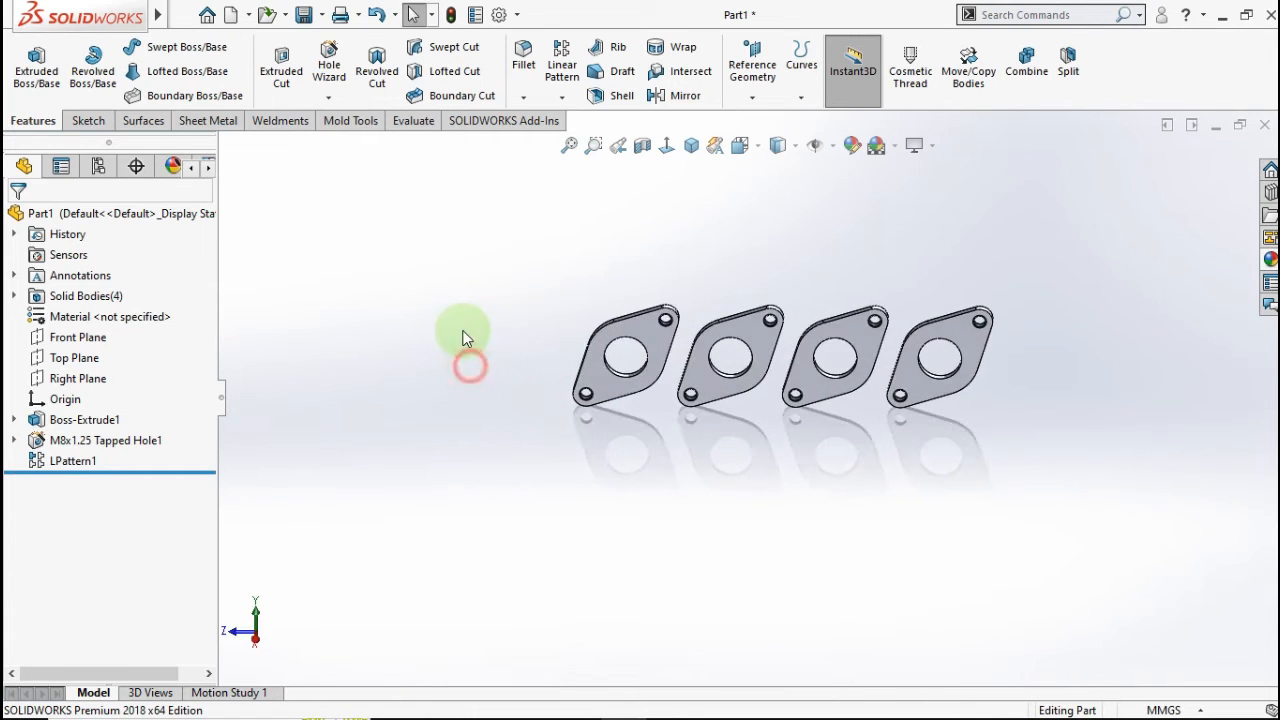
On the Right Plane, sketch a horizontal centerline from the origin to the centre of the last flange's central hole.
{"action": "left_click", "coordinate": [88, 377]}
{"action": "left_click", "coordinate": [95, 355]}
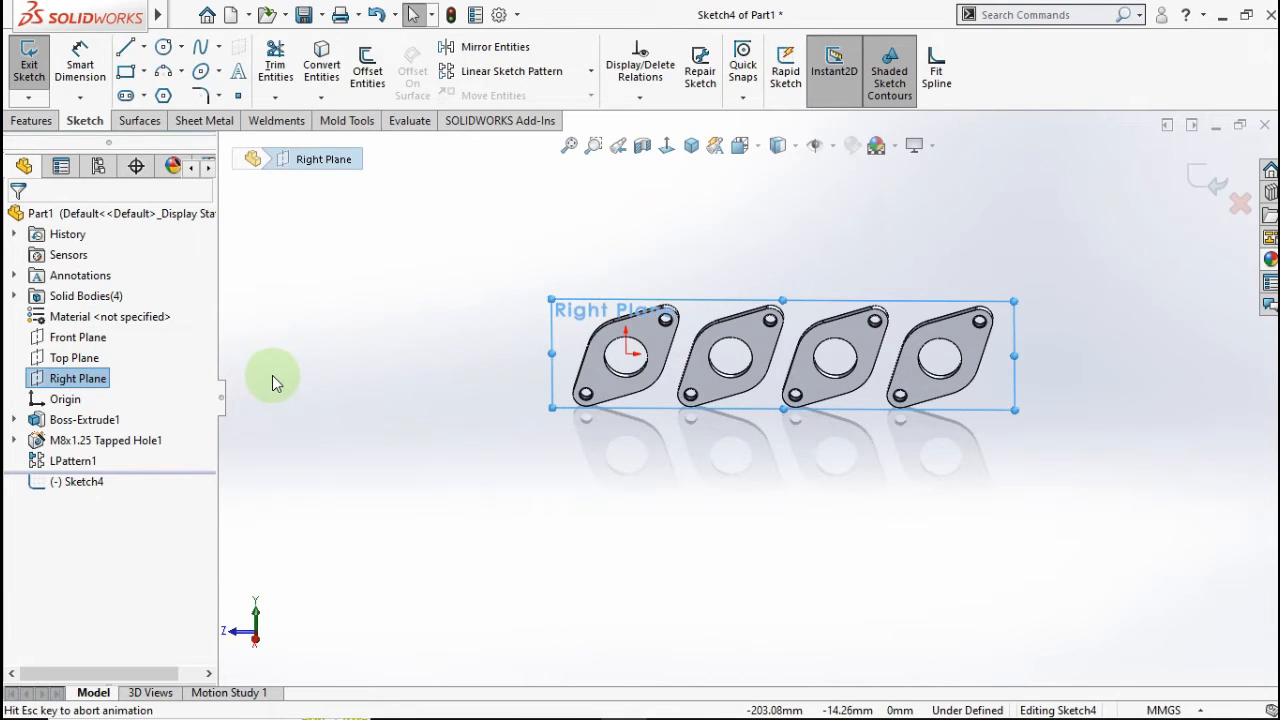
{"action": "left_click", "coordinate": [430, 246]}
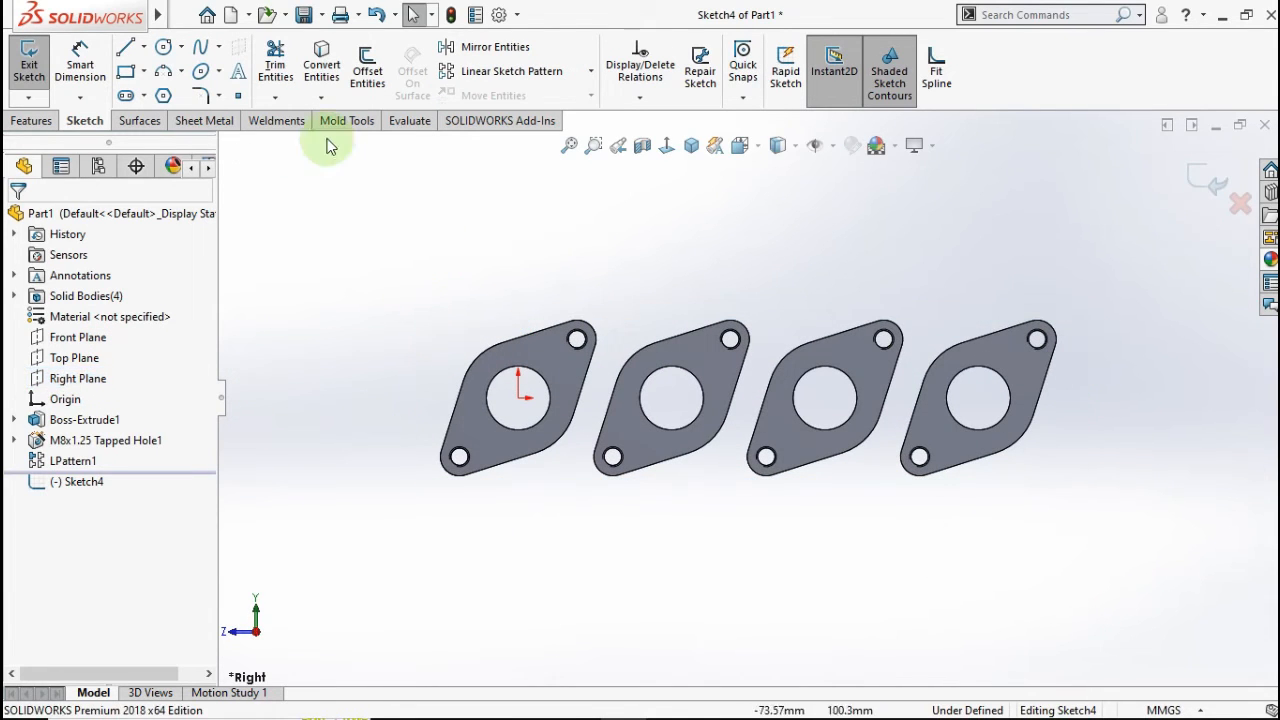
{"action": "left_click", "coordinate": [143, 47]}
{"action": "left_click", "coordinate": [162, 91]}
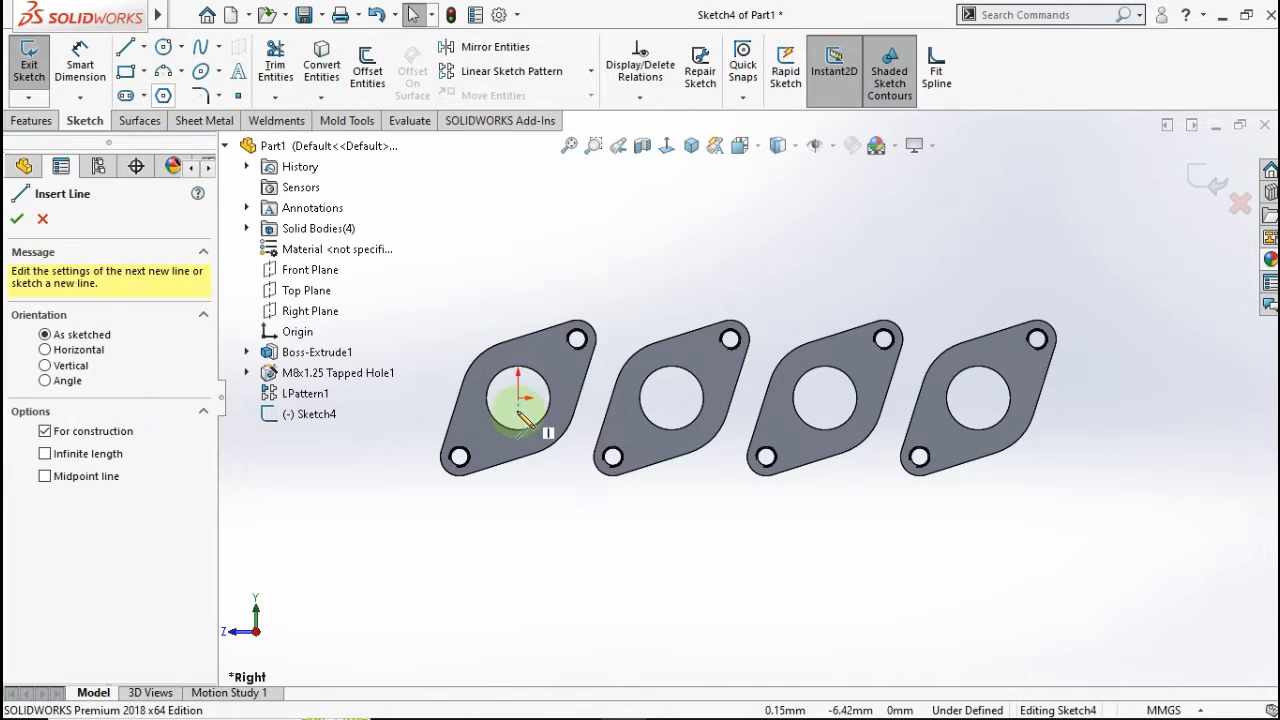
{"action": "left_click", "coordinate": [518, 398]}
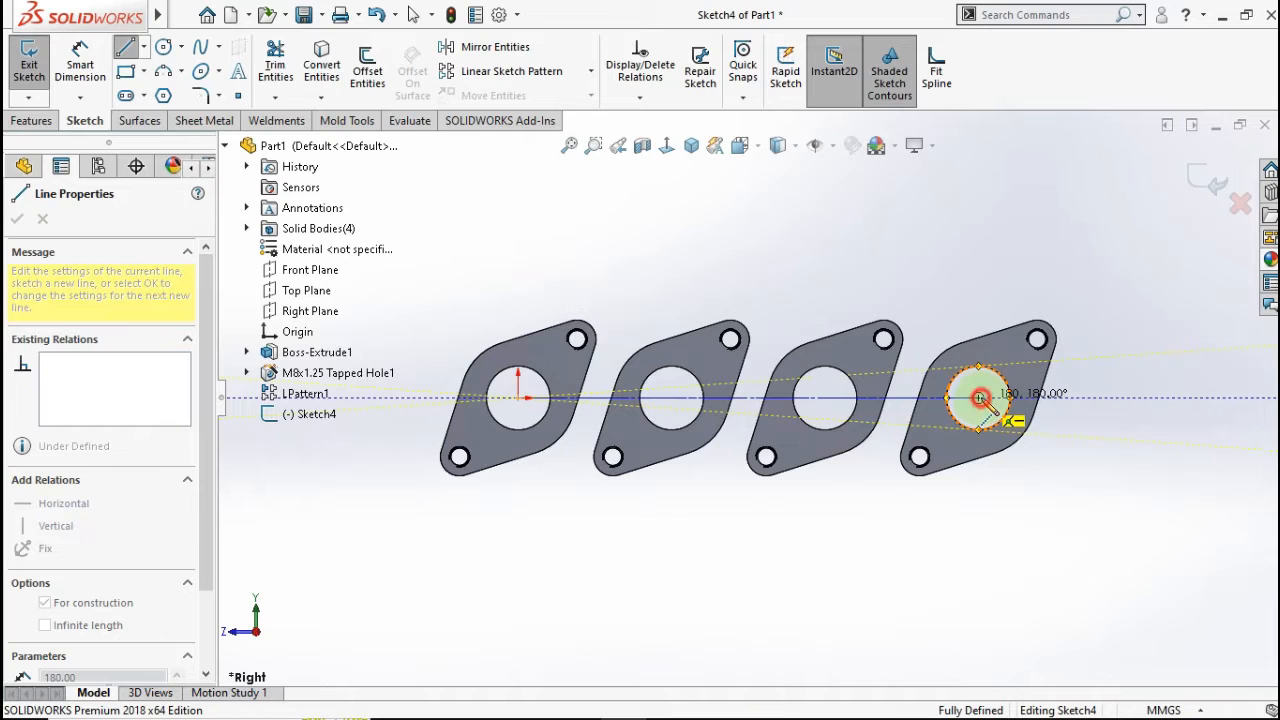
{"action": "left_click", "coordinate": [980, 398]}
{"action": "key", "text": "Escape"}
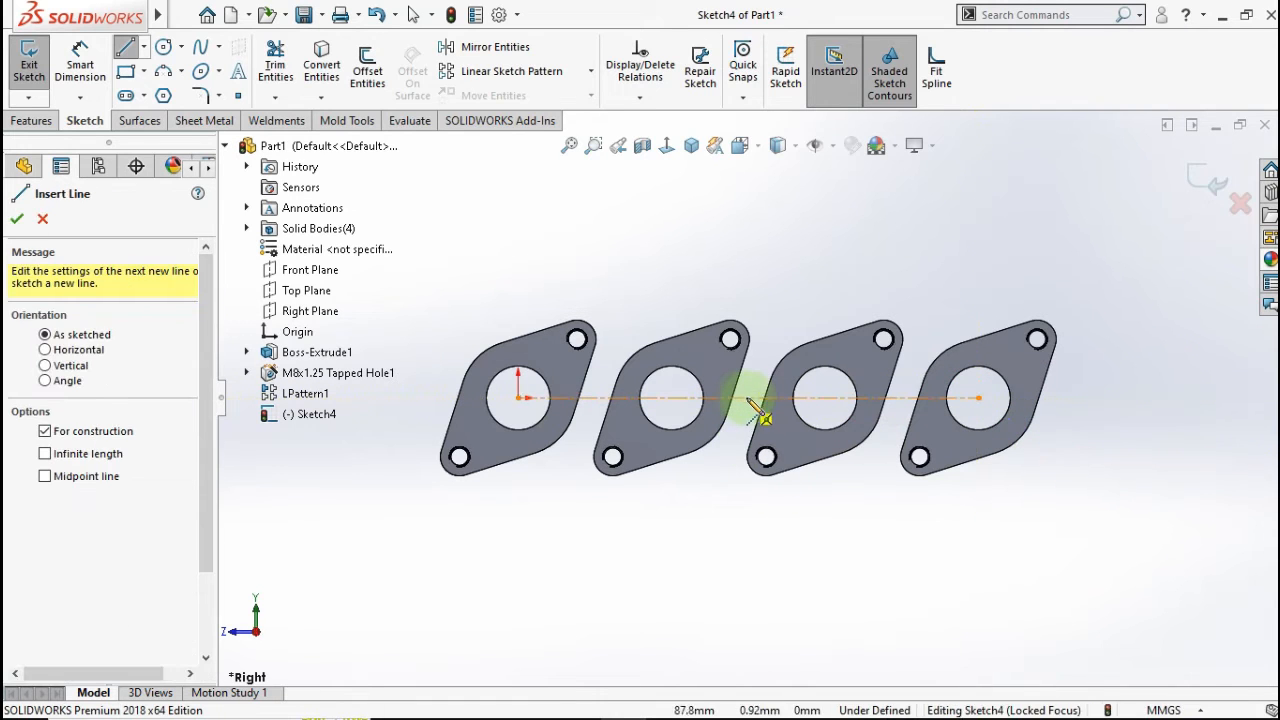
Sketch a vertical centerline about 178 mm long downward from the horizontal centerline's midpoint.
{"action": "left_click", "coordinate": [749, 398]}
{"action": "scroll", "coordinate": [749, 538], "scroll_direction": "up", "scroll_amount": 4}
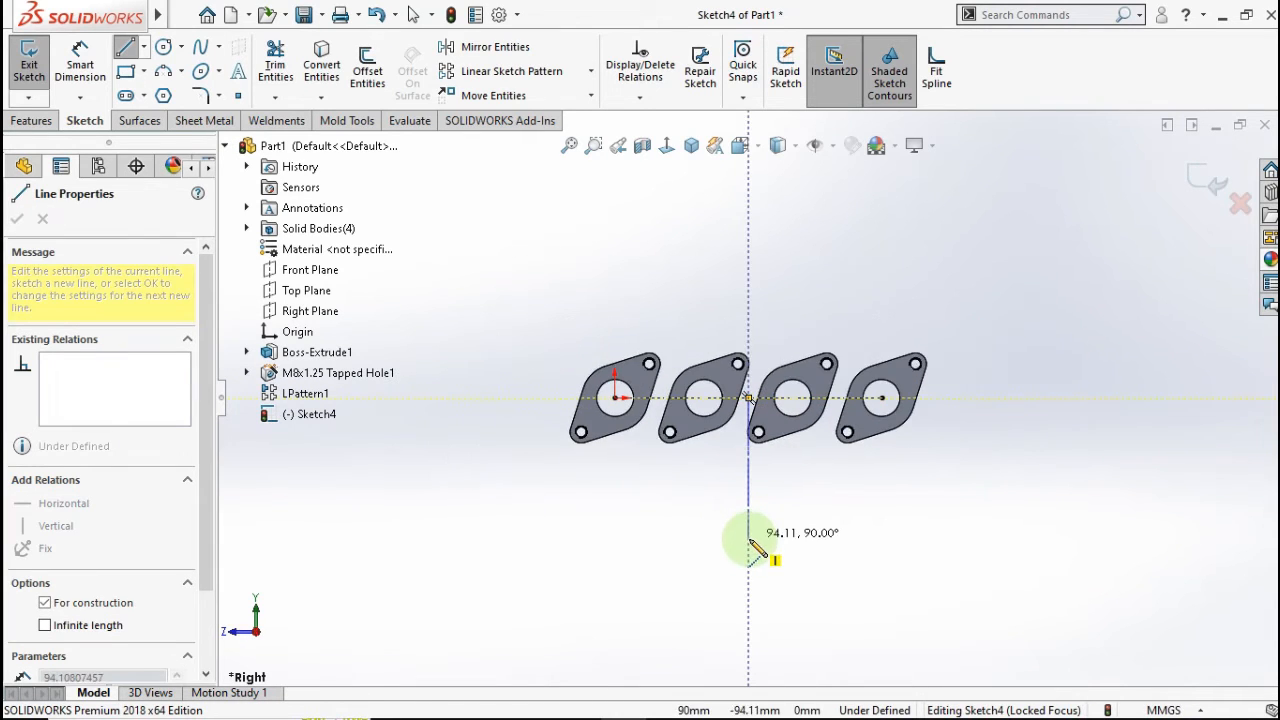
{"action": "left_click", "coordinate": [748, 616]}
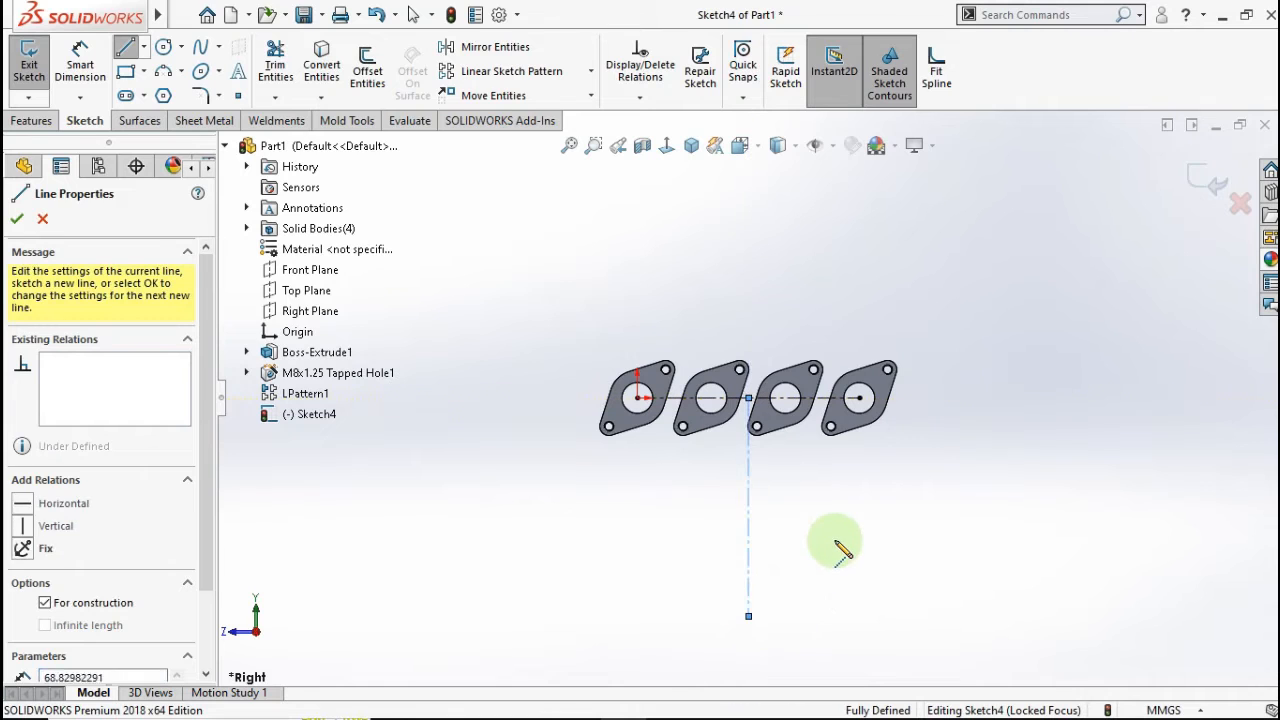
{"action": "key", "text": "Escape"}
Dimension the vertical centerline's length as 350 mm.
{"action": "left_click", "coordinate": [84, 56]}
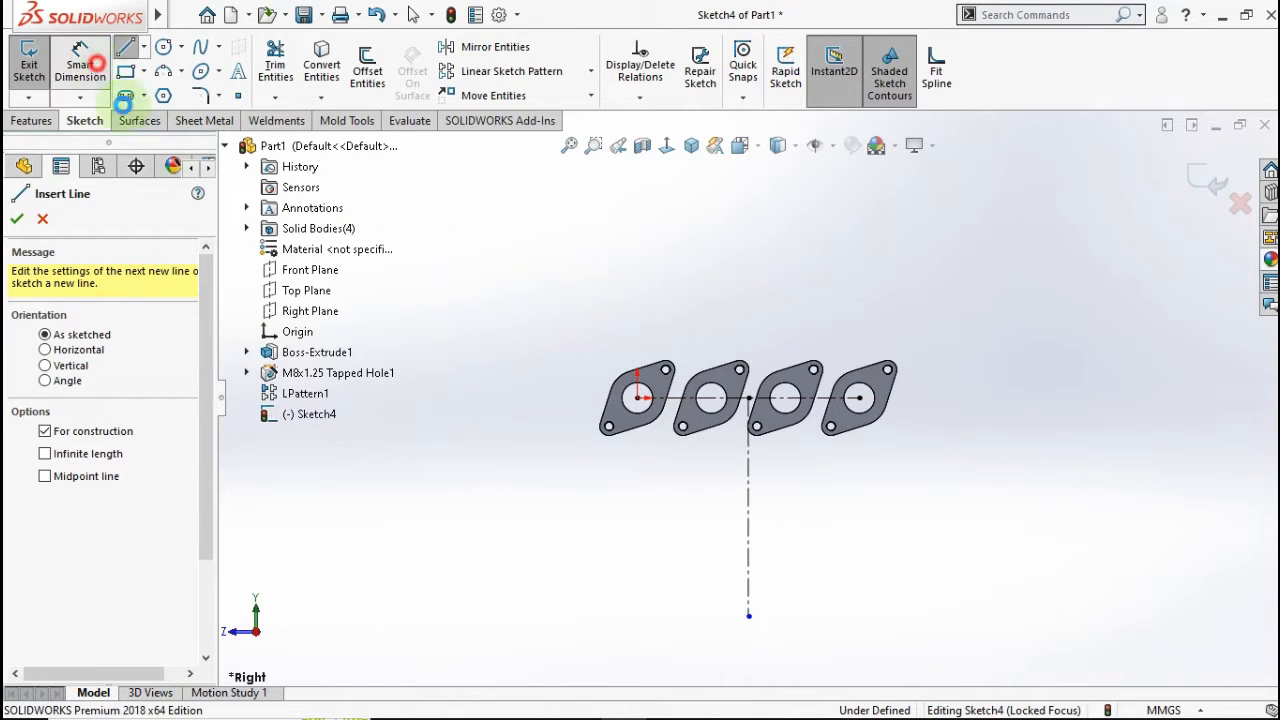
{"action": "left_click", "coordinate": [748, 491]}
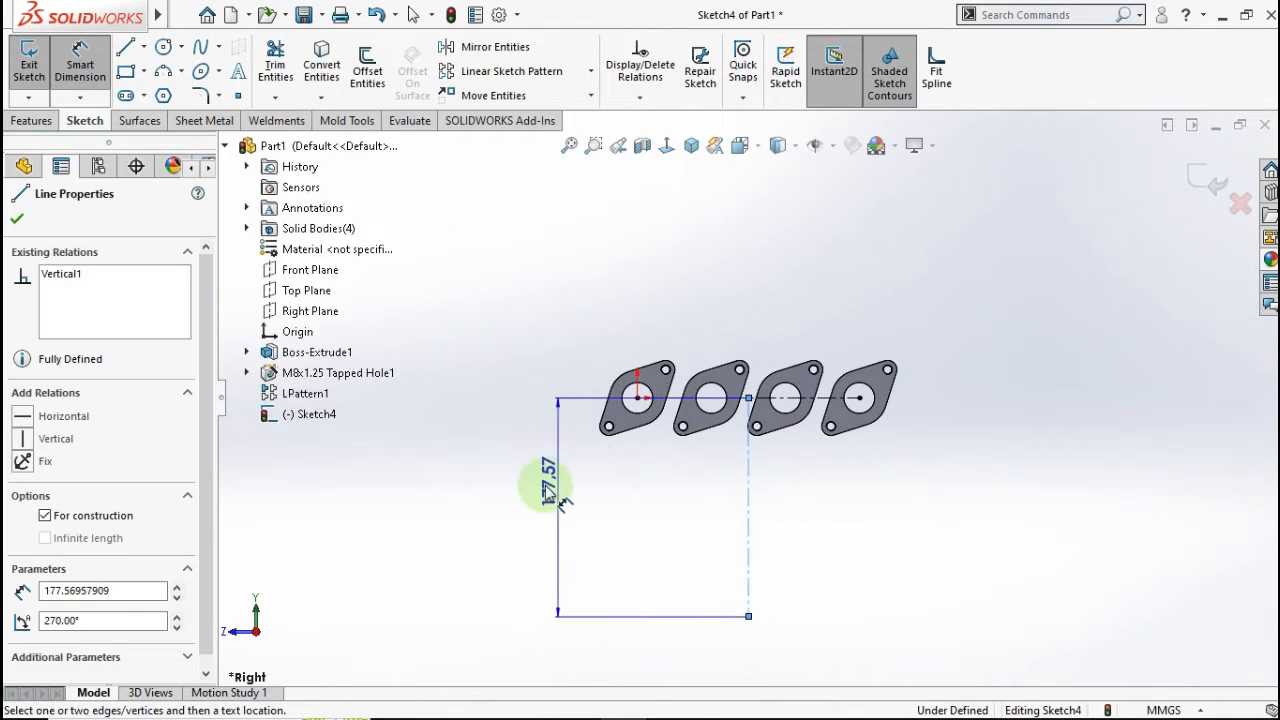
{"action": "left_click", "coordinate": [489, 489]}
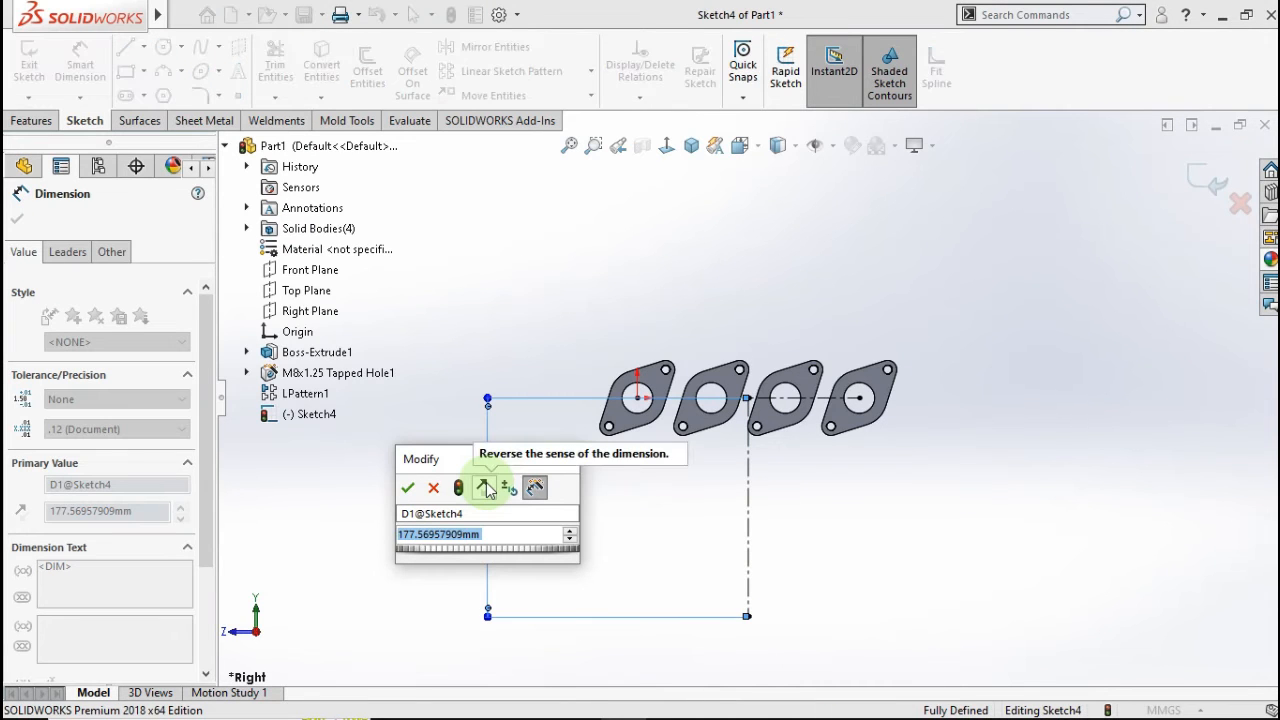
{"action": "type", "text": "350"}
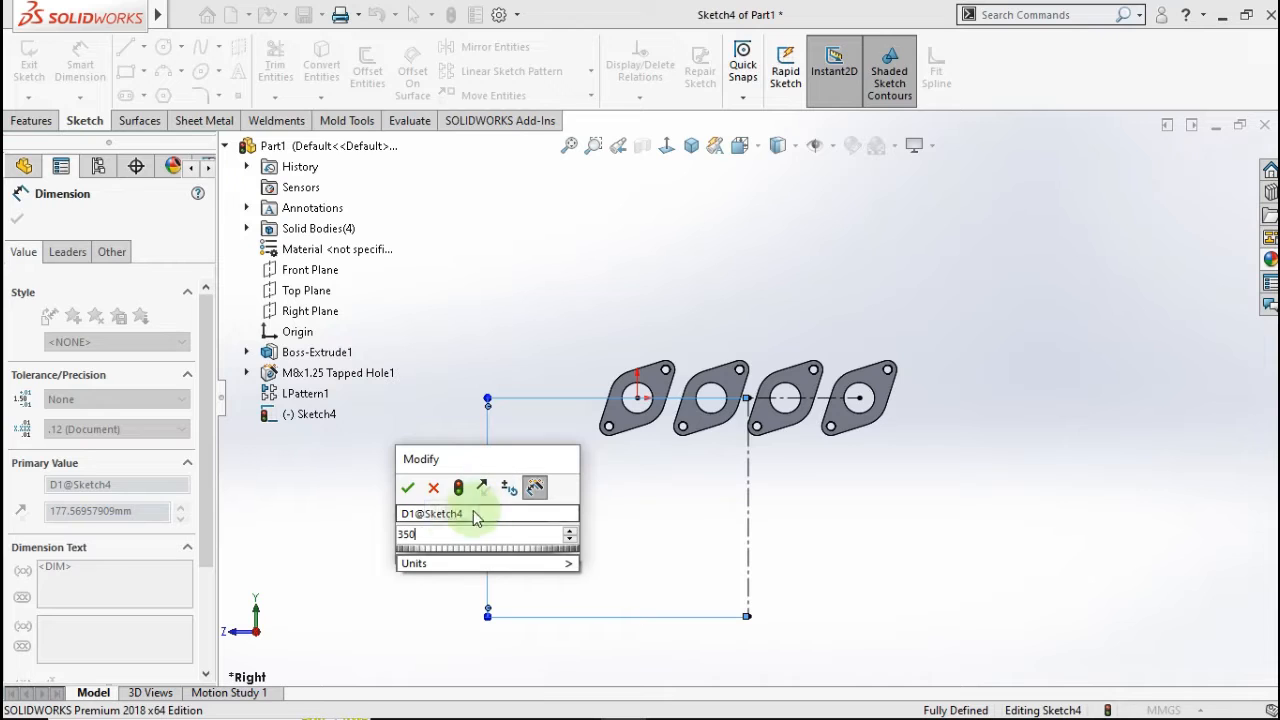
{"action": "left_click", "coordinate": [409, 488]}
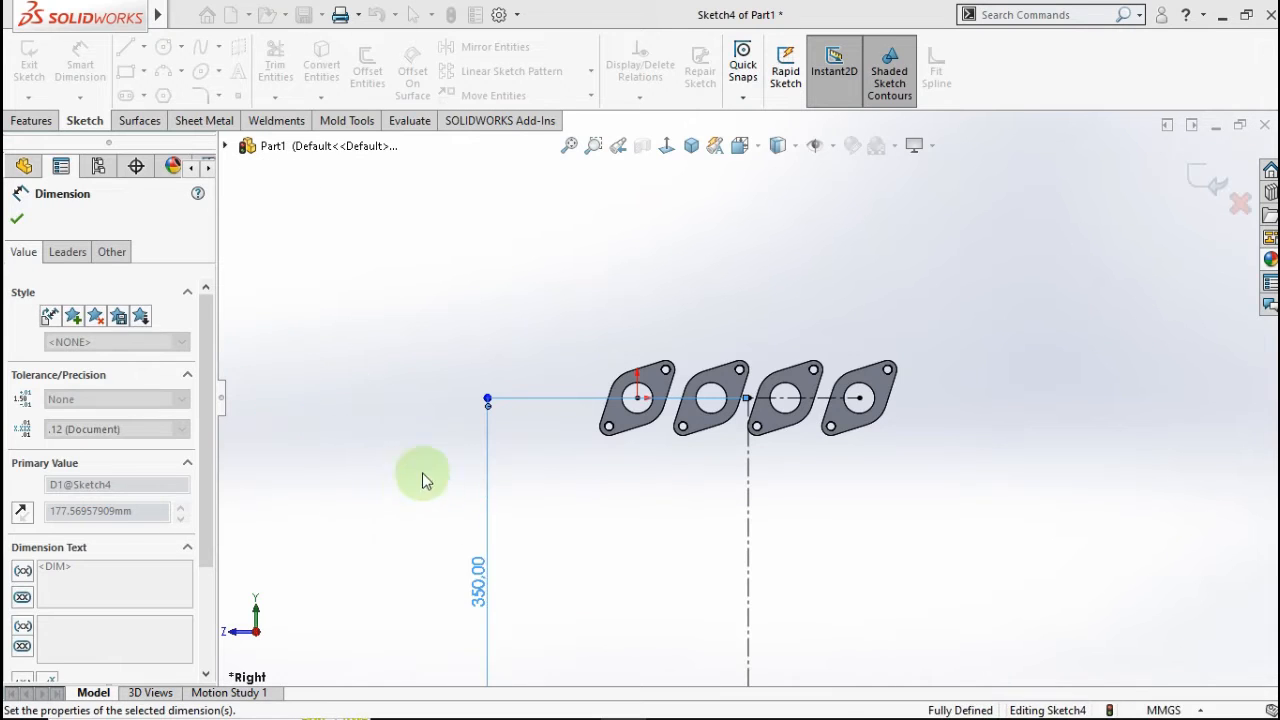
{"action": "scroll", "coordinate": [755, 590], "scroll_direction": "up", "scroll_amount": 5}
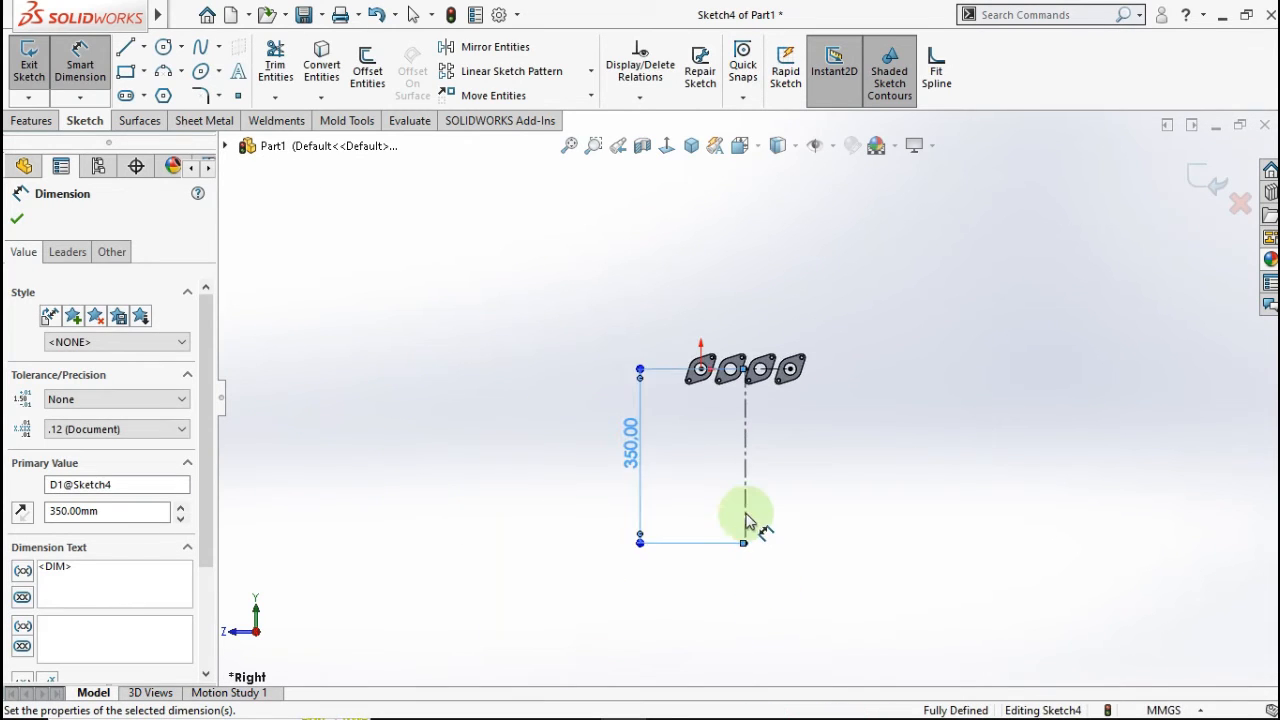
{"action": "scroll", "coordinate": [743, 513], "scroll_direction": "down", "scroll_amount": 4}
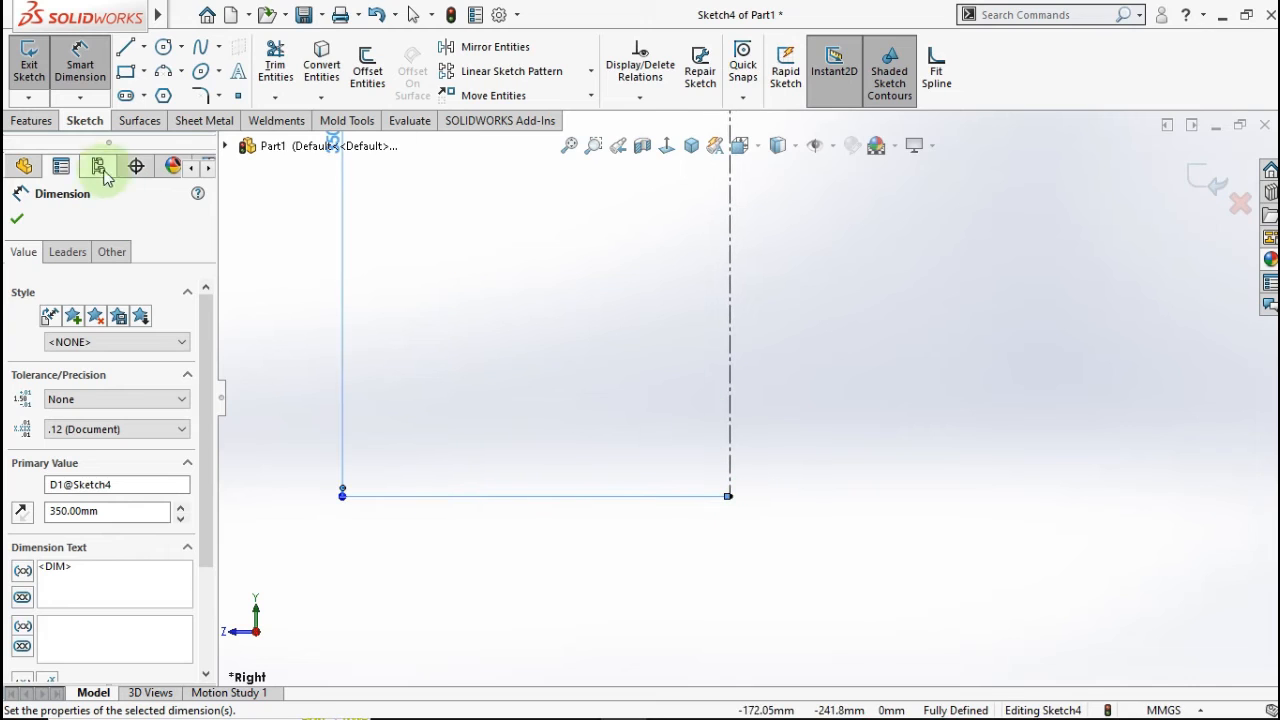
{"action": "left_click", "coordinate": [17, 220]}
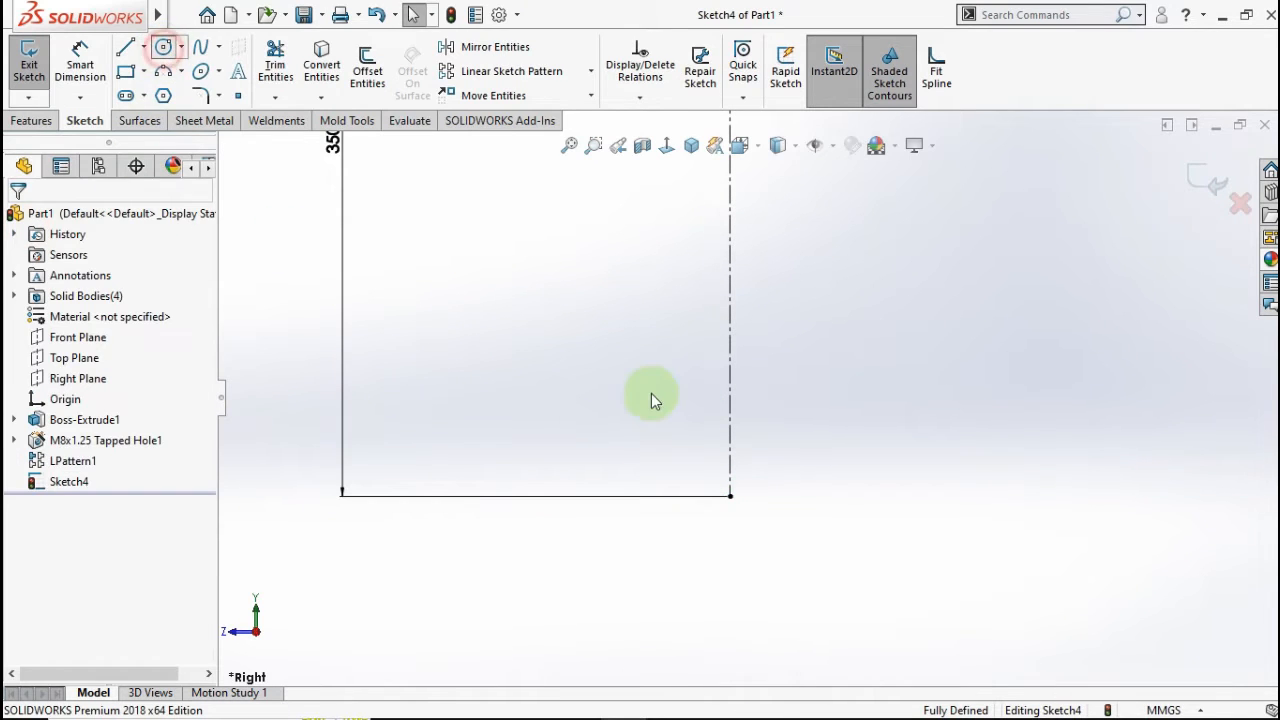
Sketch a circle centred on the vertical centerline's lower endpoint and dimension its diameter as 27 mm.
{"action": "left_click", "coordinate": [731, 495]}
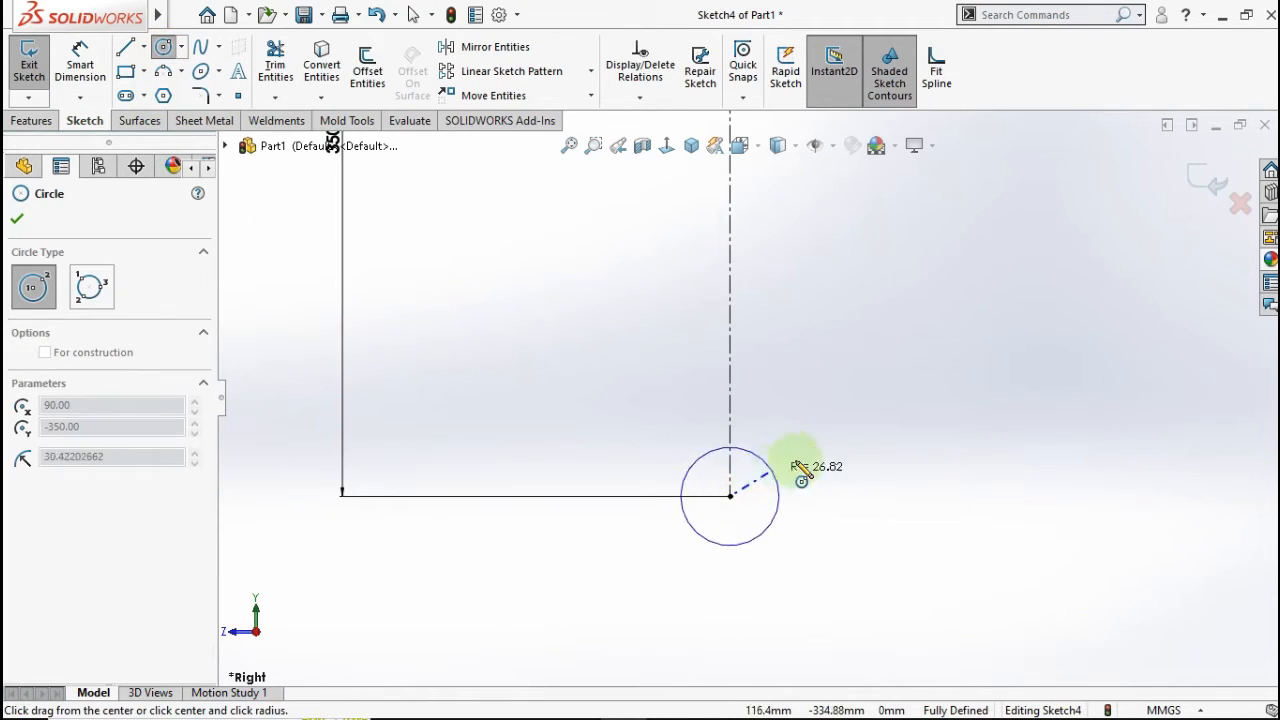
{"action": "left_click", "coordinate": [789, 437]}
{"action": "left_click", "coordinate": [80, 62]}
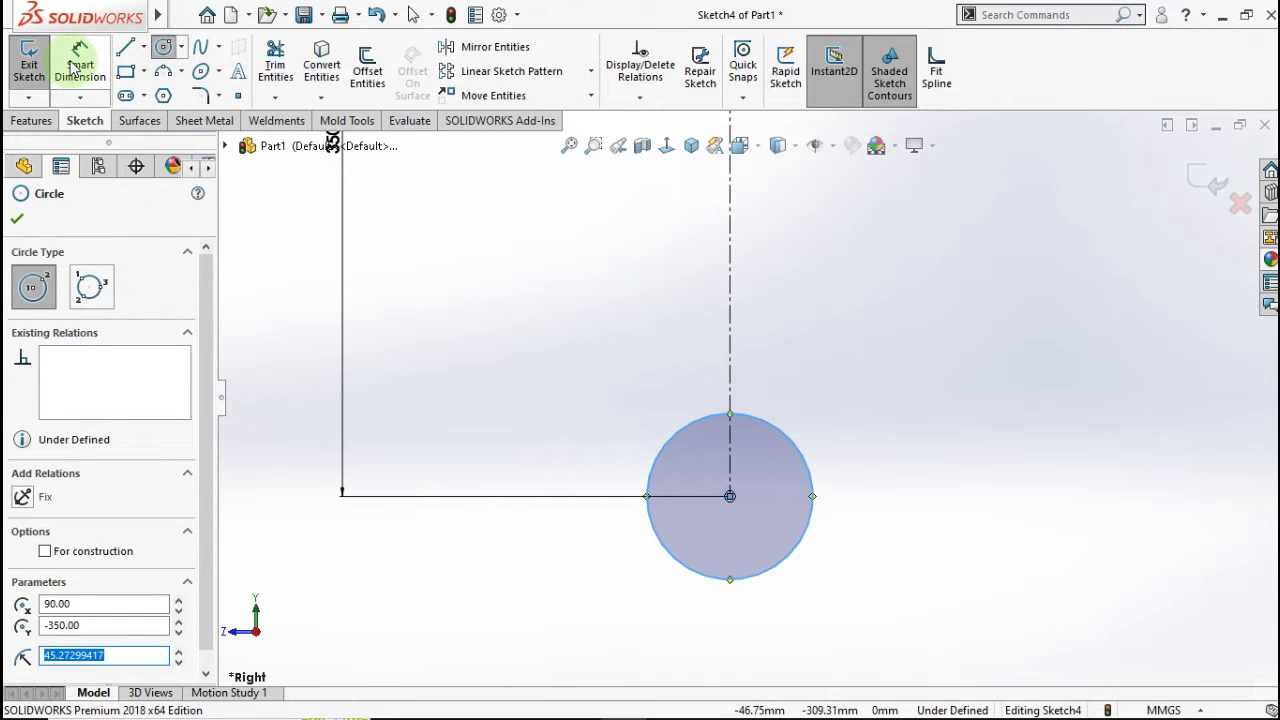
{"action": "left_click", "coordinate": [646, 465]}
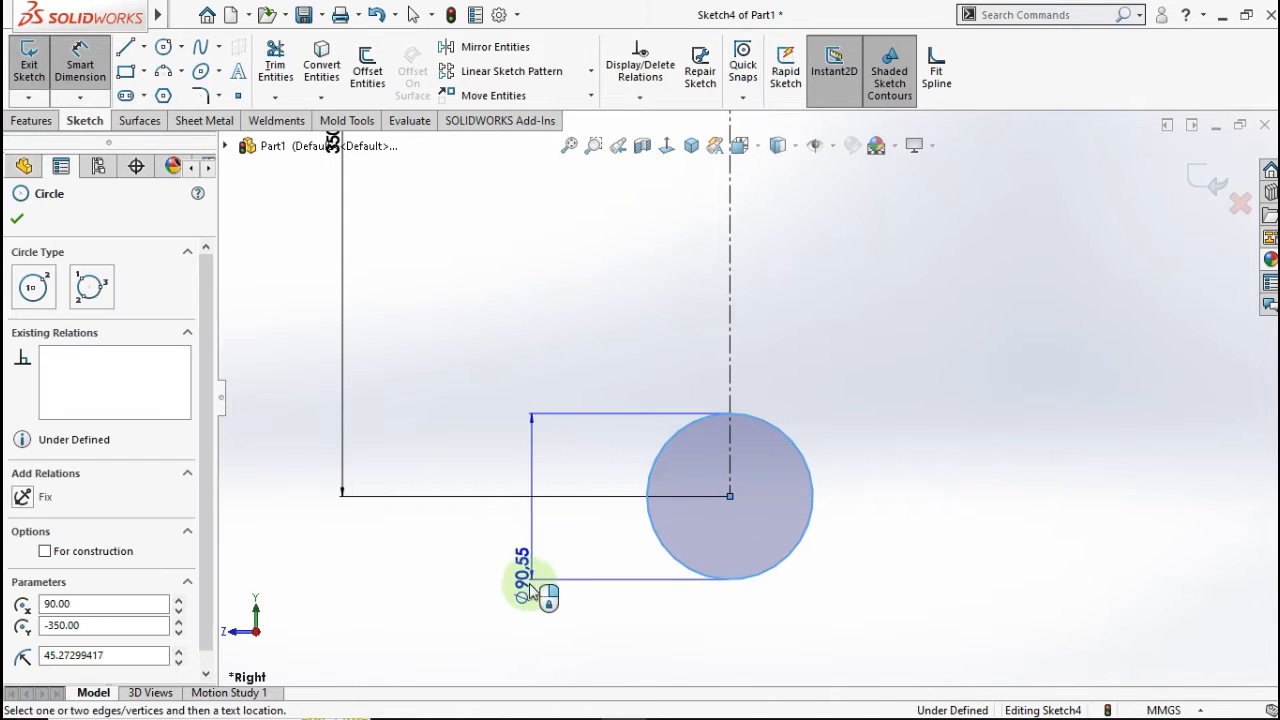
{"action": "left_click", "coordinate": [508, 590]}
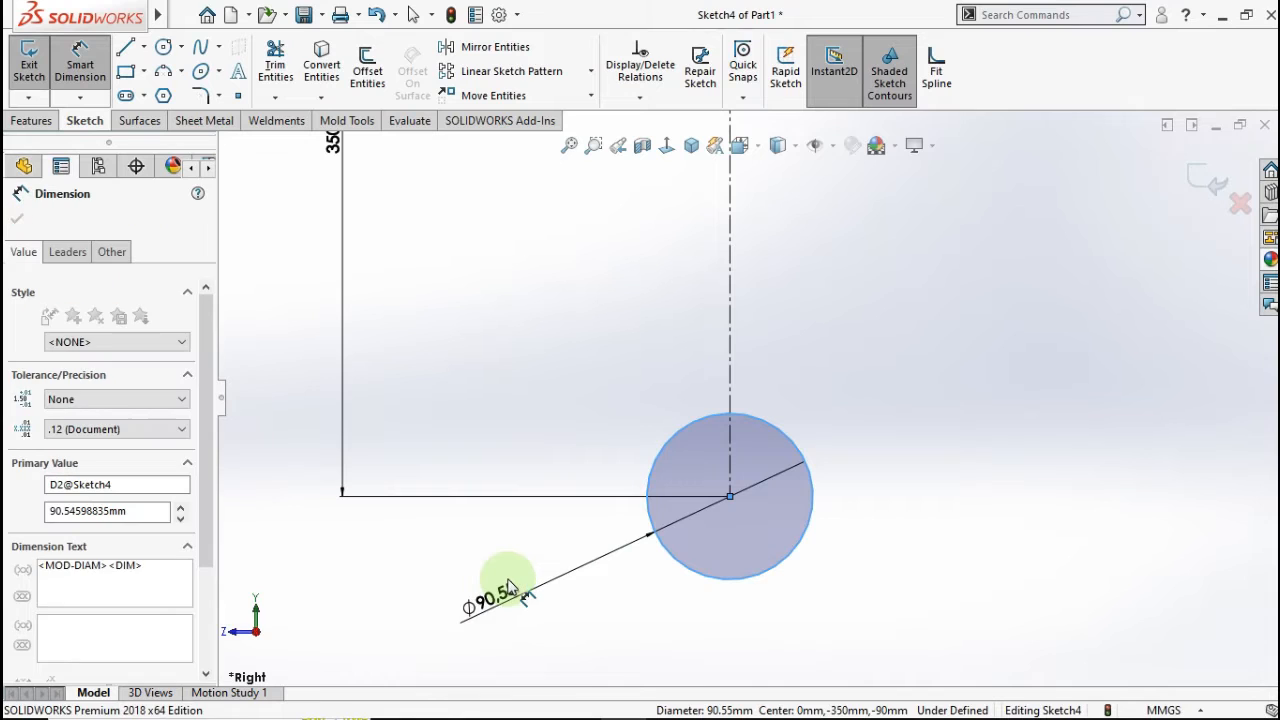
{"action": "left_click", "coordinate": [410, 606]}
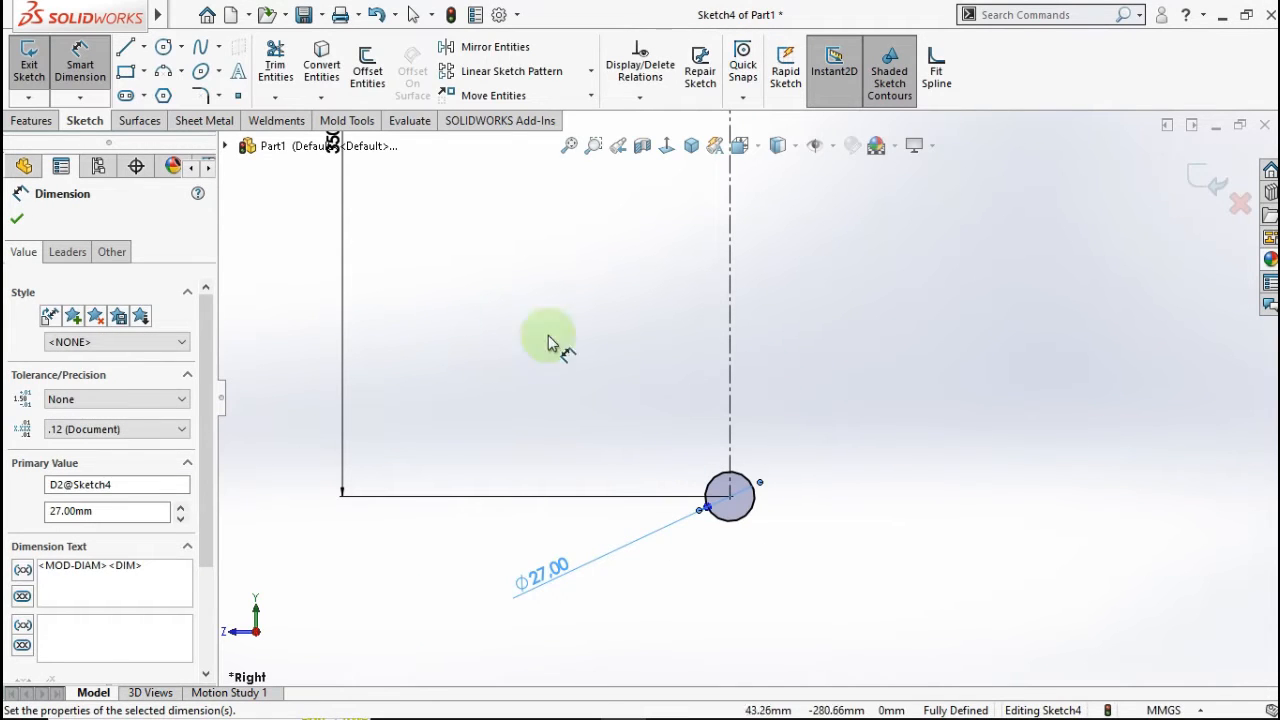
Extrude the circle as a blind boss 20 mm deep in the reversed direction.
{"action": "left_click", "coordinate": [33, 121]}
{"action": "left_click", "coordinate": [34, 90]}
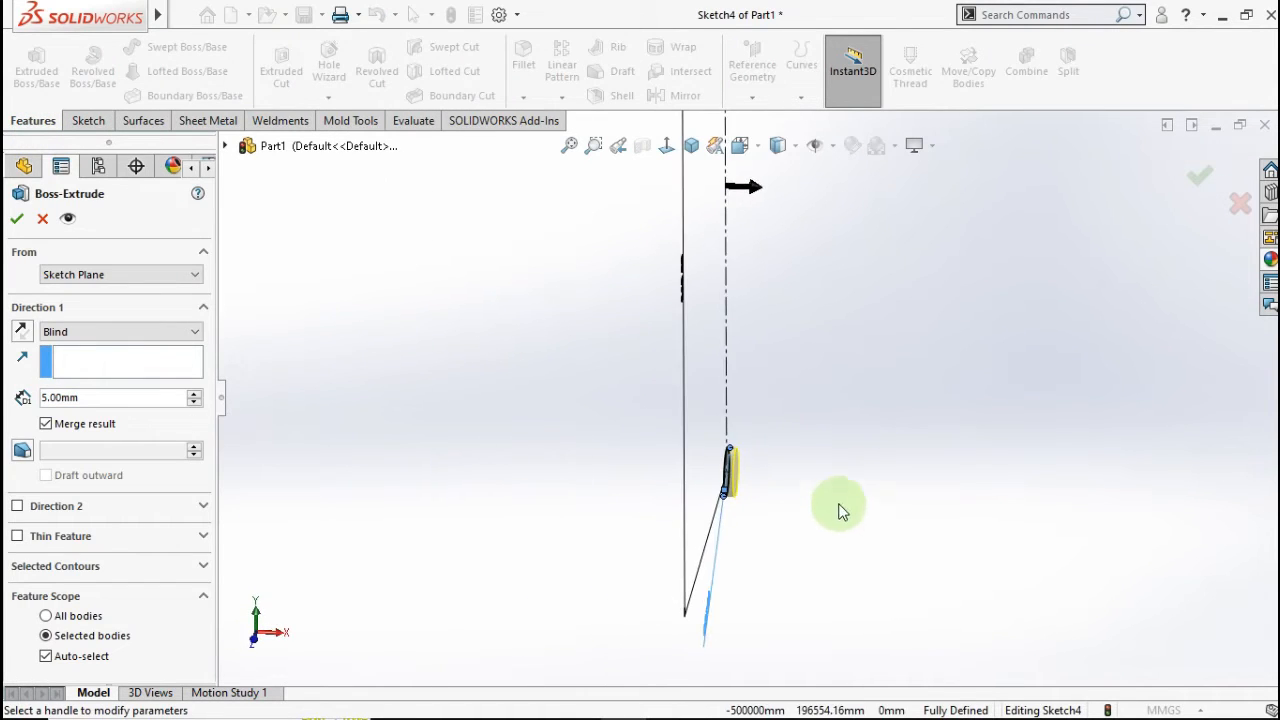
{"action": "left_click", "coordinate": [22, 334]}
{"action": "type", "text": "10"}
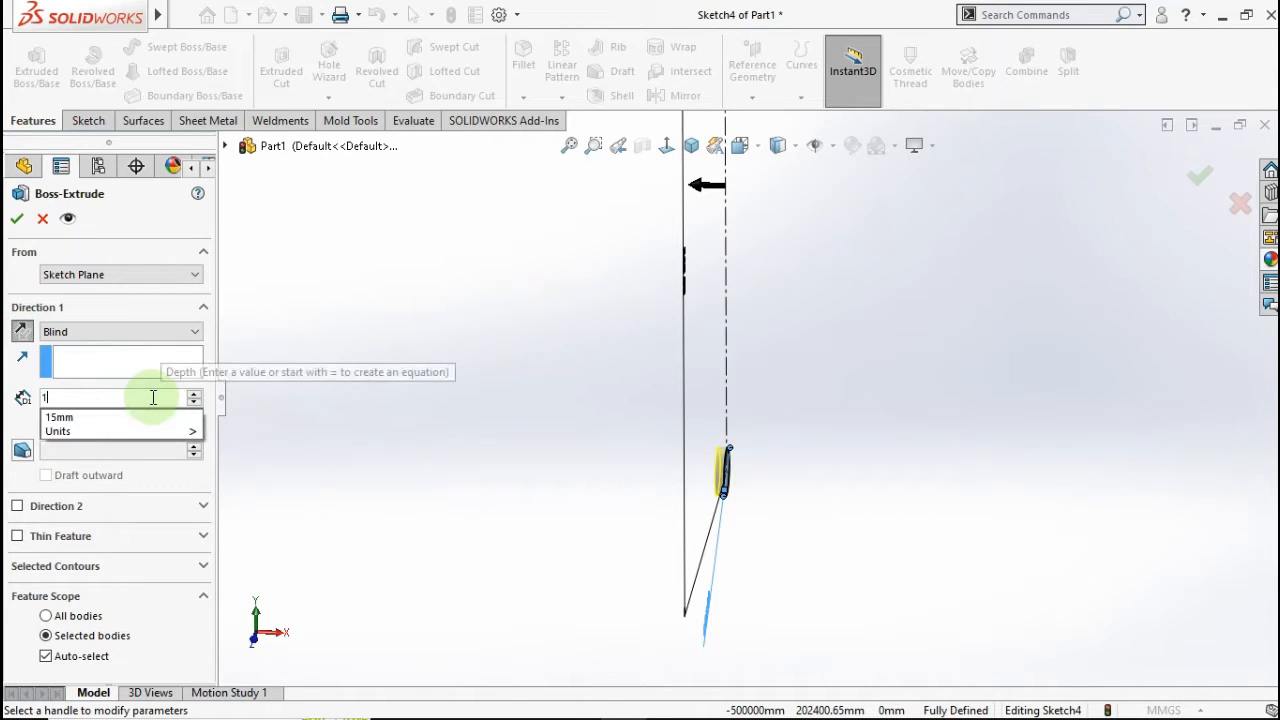
{"action": "left_click", "coordinate": [365, 381]}
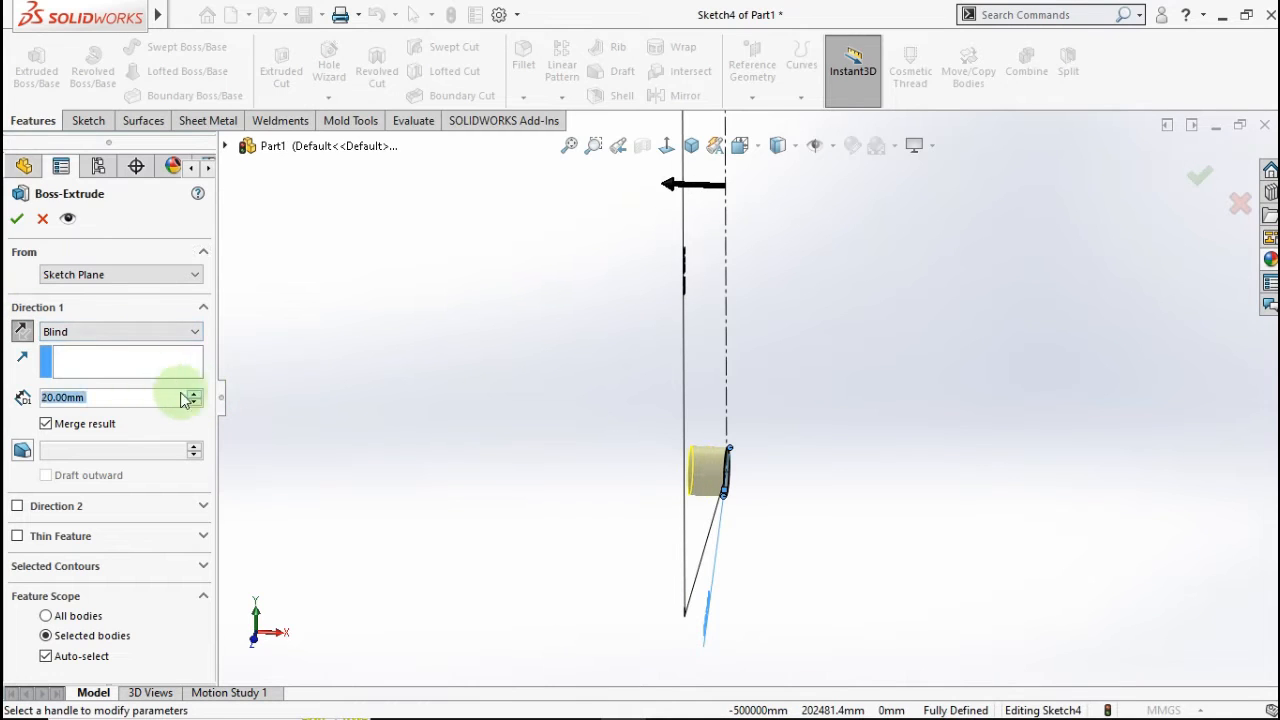
{"action": "left_click", "coordinate": [13, 220]}
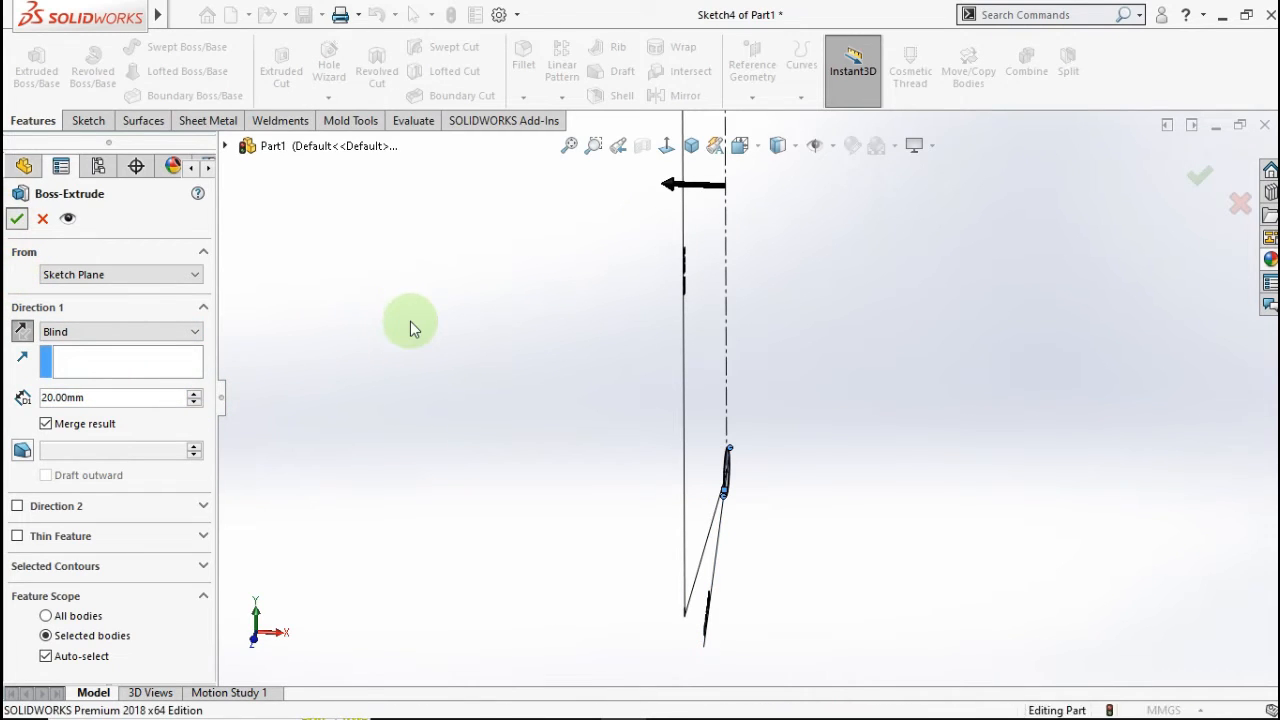
In a new 3D sketch, draw a line about 51 mm long along X from the centre of the first flange's central hole.
{"action": "scroll", "coordinate": [510, 364], "scroll_direction": "up", "scroll_amount": 4}
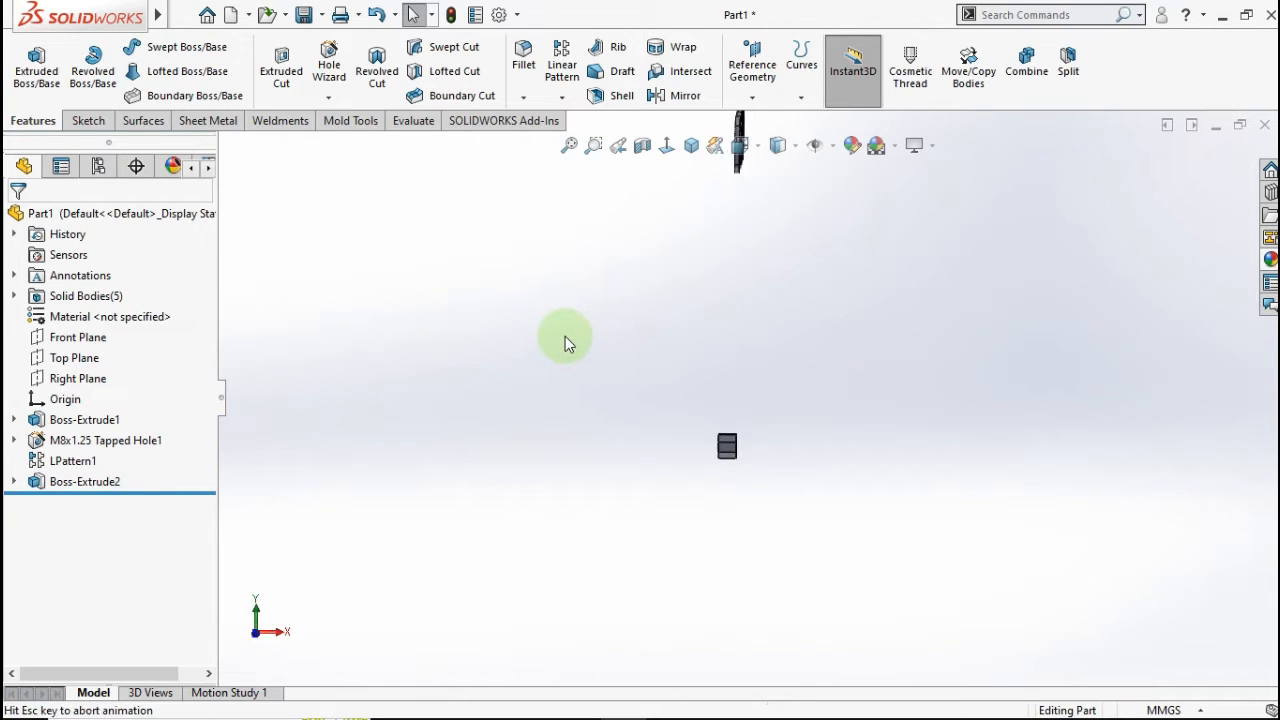
{"action": "key", "text": "ctrl+7"}
{"action": "left_click", "coordinate": [508, 379]}
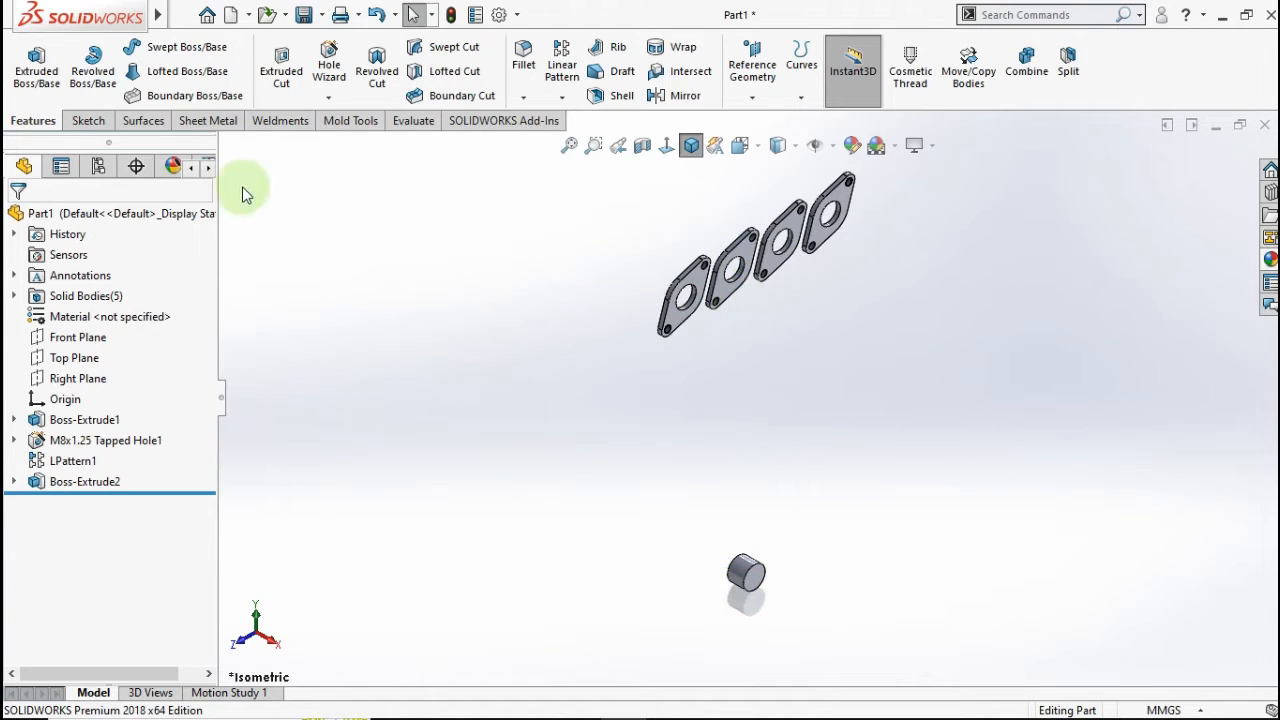
{"action": "left_click", "coordinate": [93, 124]}
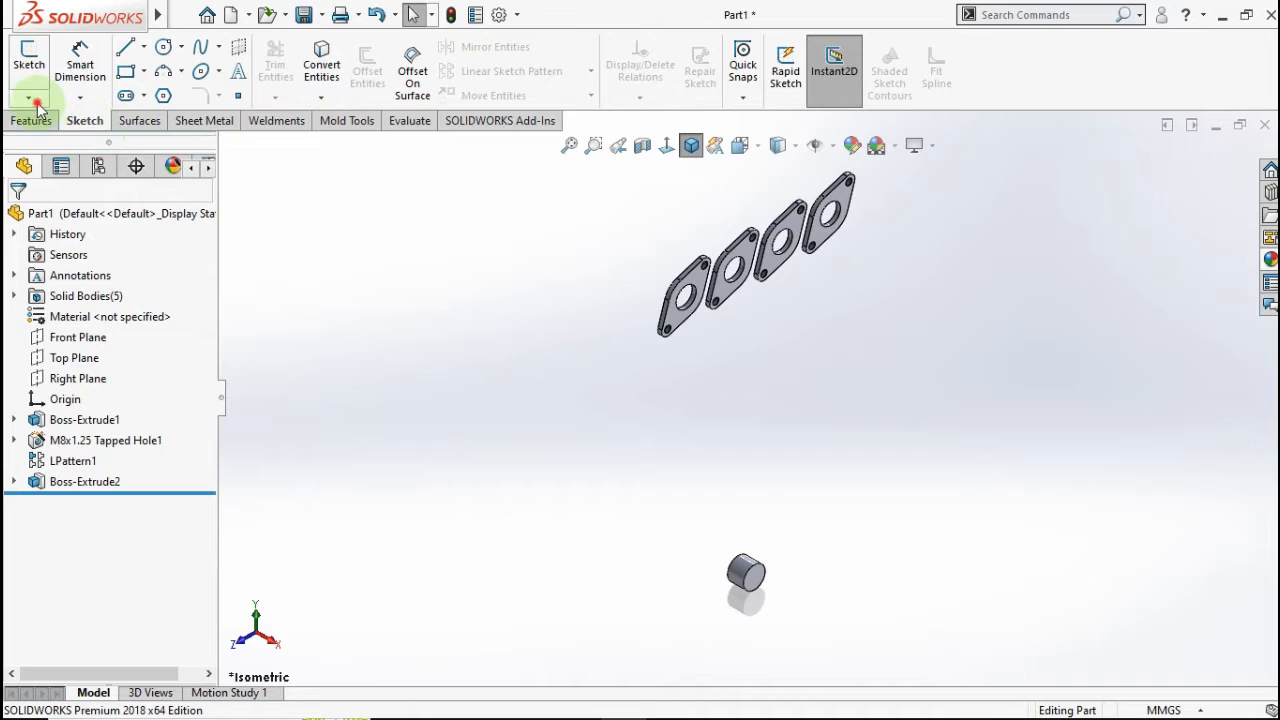
{"action": "left_click", "coordinate": [28, 97]}
{"action": "left_click", "coordinate": [64, 142]}
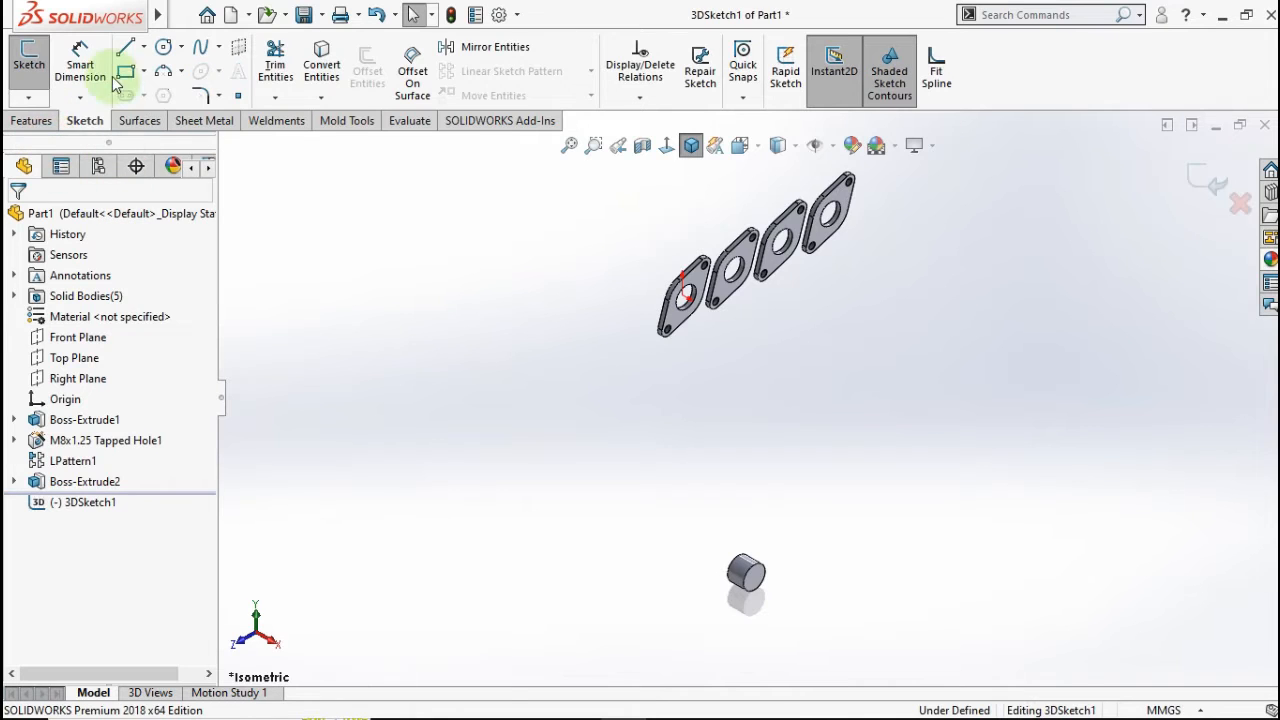
{"action": "left_click", "coordinate": [143, 47]}
{"action": "left_click", "coordinate": [163, 69]}
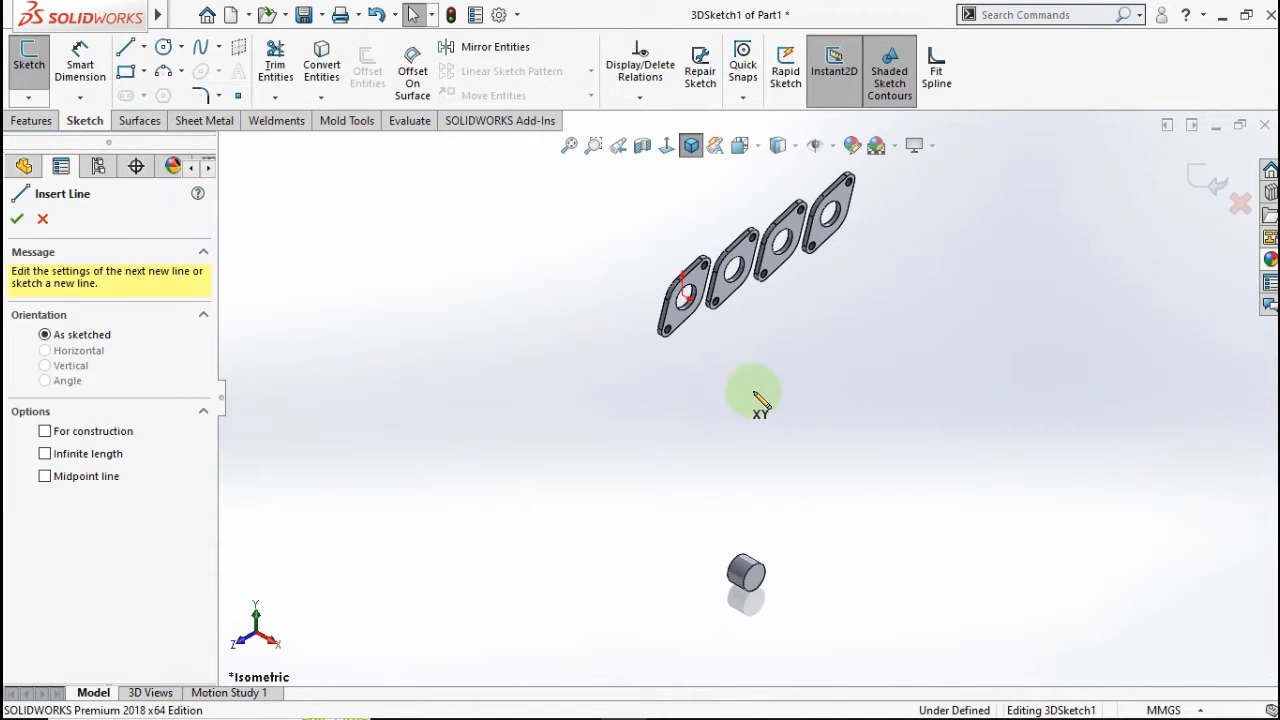
{"action": "scroll", "coordinate": [708, 331], "scroll_direction": "down", "scroll_amount": 10}
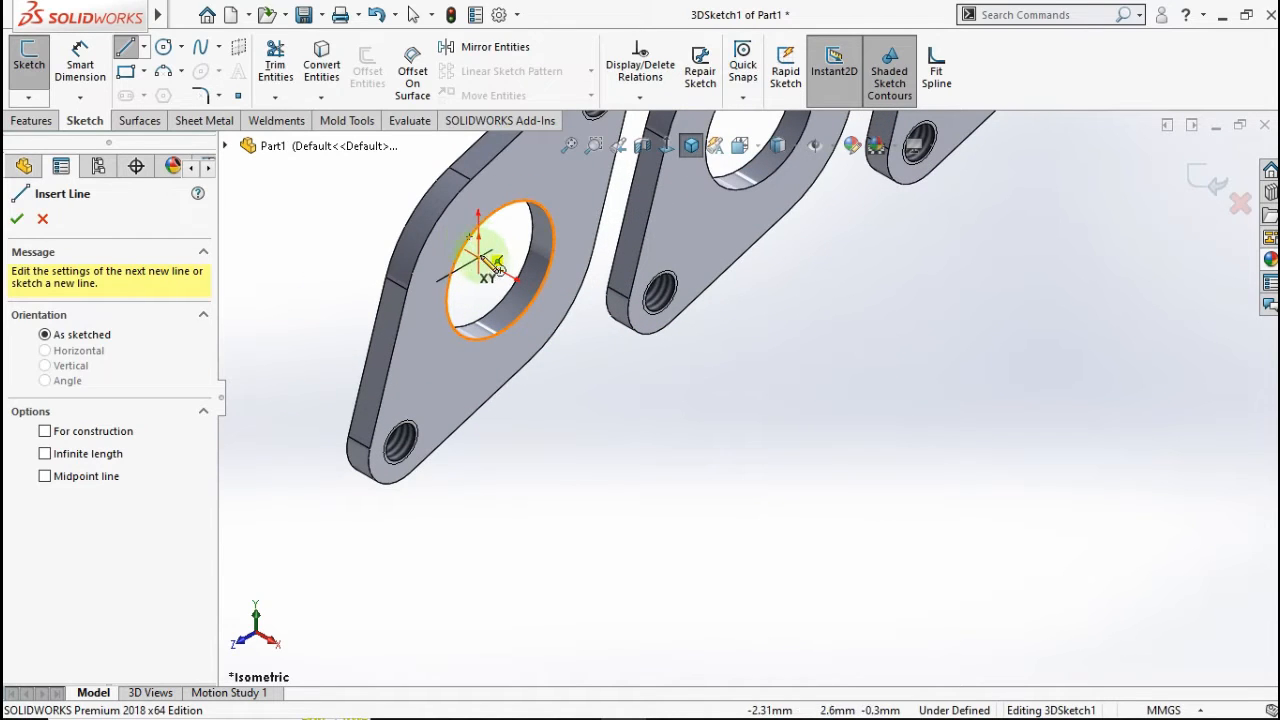
{"action": "left_click", "coordinate": [501, 271]}
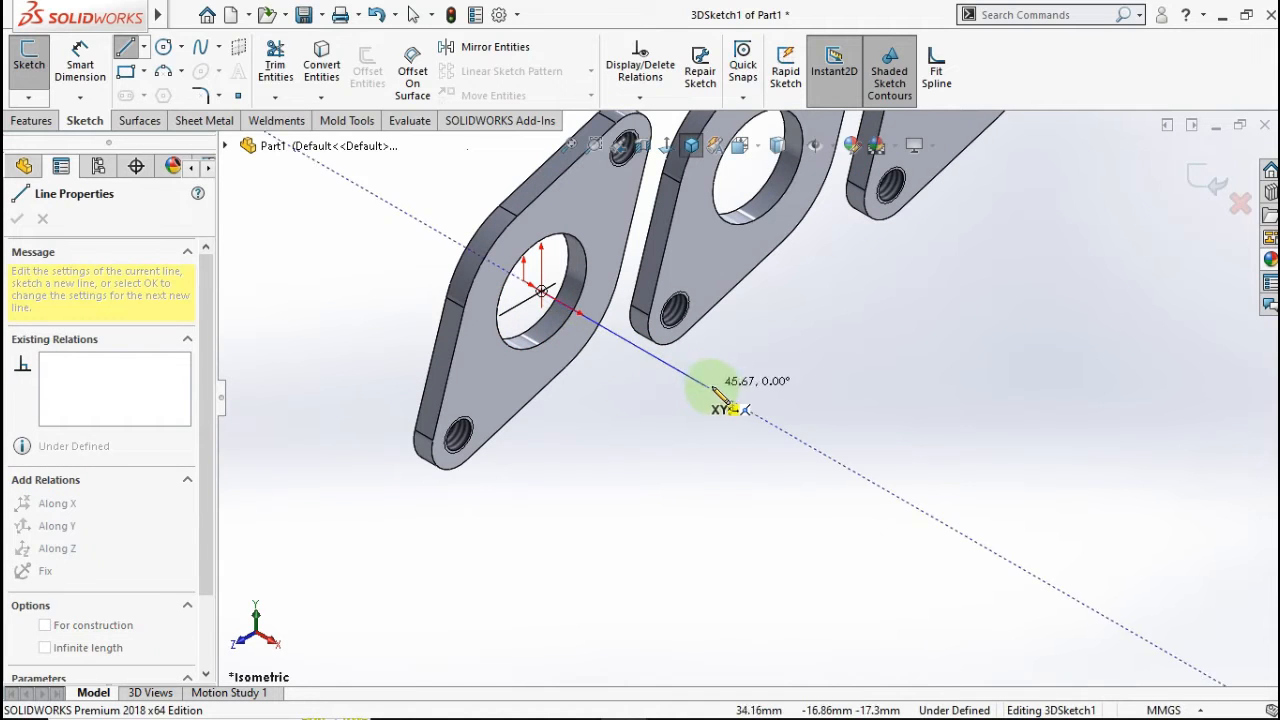
{"action": "left_click", "coordinate": [725, 397]}
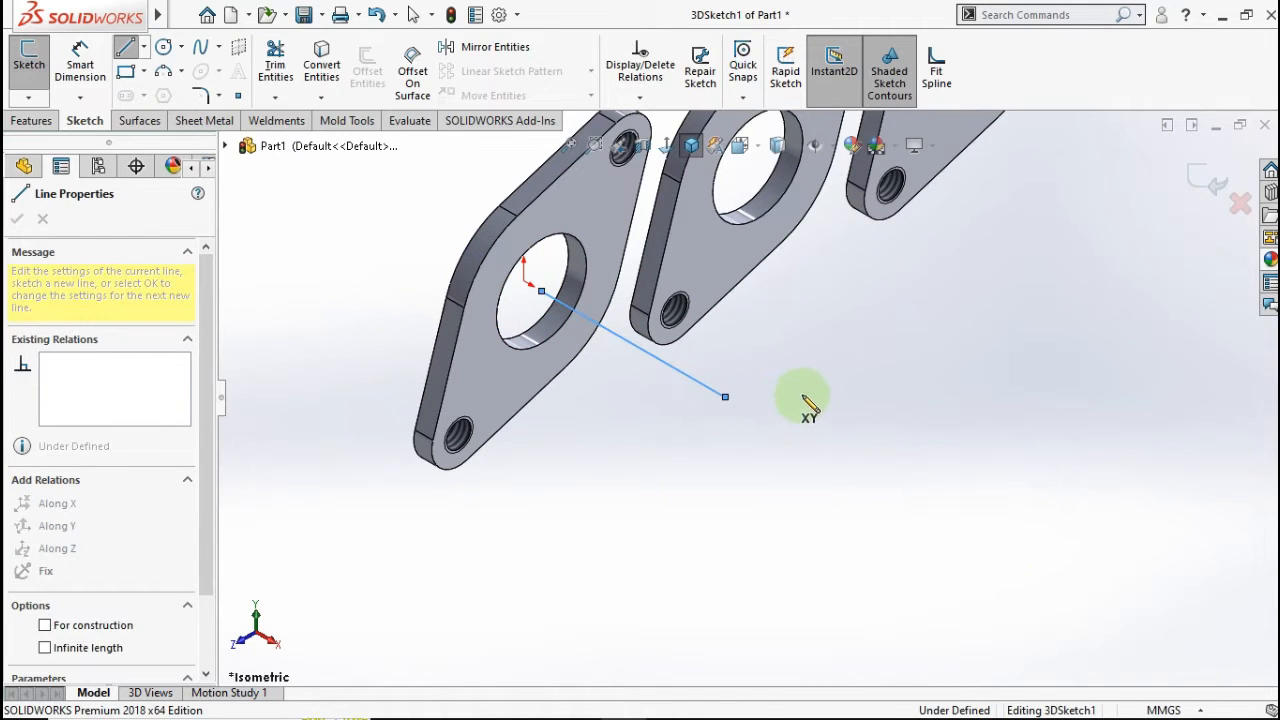
{"action": "double_click", "coordinate": [825, 388]}
Draw a line about 54 mm long along X from the centre of the cylinder's front face.
{"action": "scroll", "coordinate": [882, 608], "scroll_direction": "up", "scroll_amount": 9}
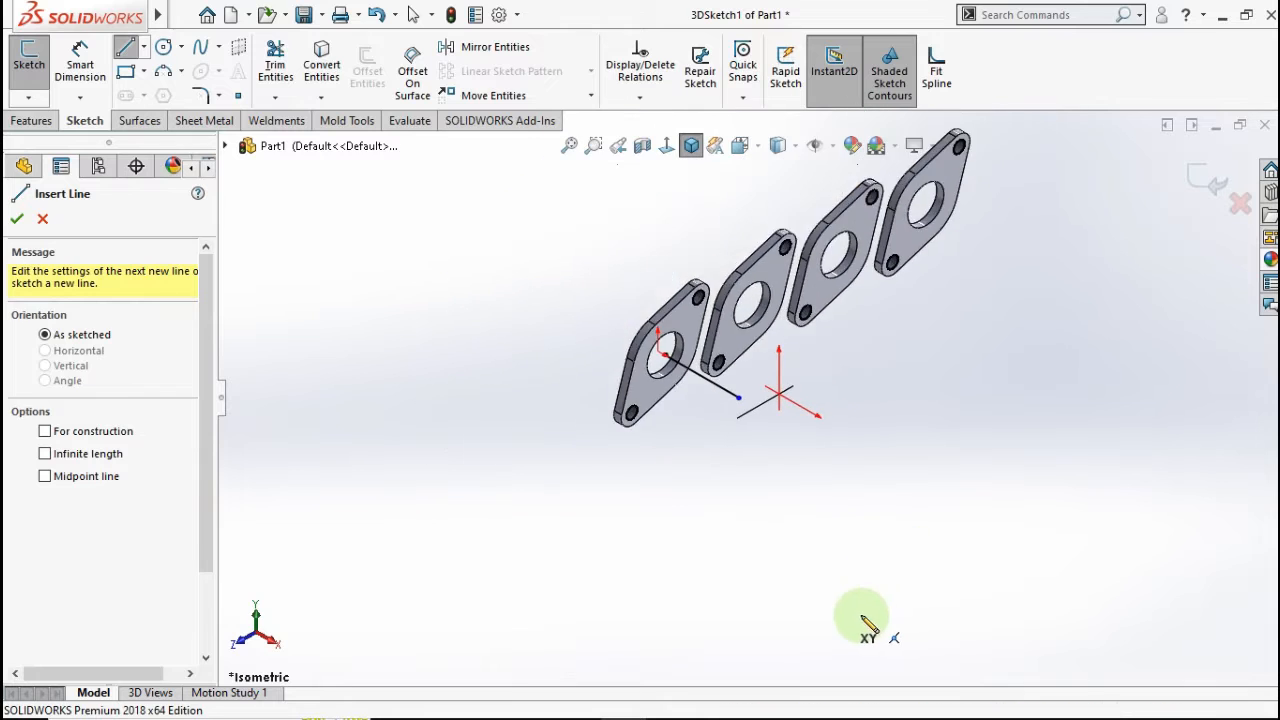
{"action": "scroll", "coordinate": [724, 534], "scroll_direction": "down", "scroll_amount": 4}
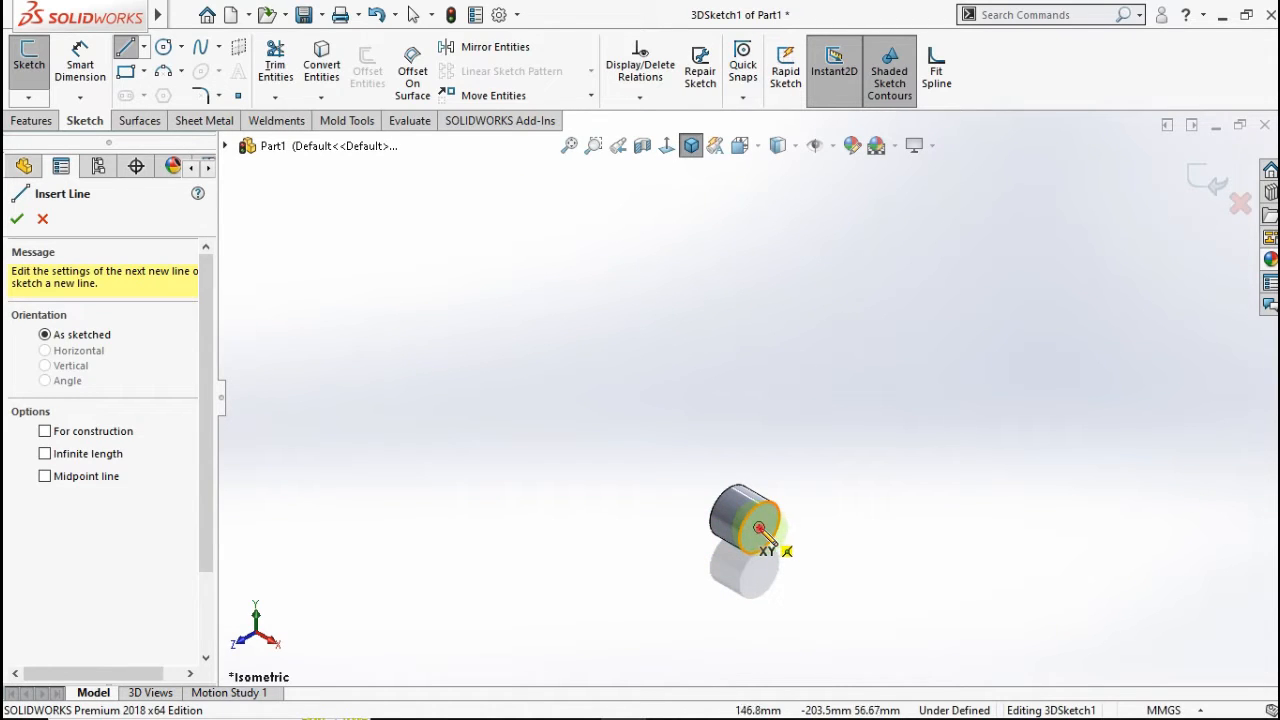
{"action": "left_click", "coordinate": [760, 529]}
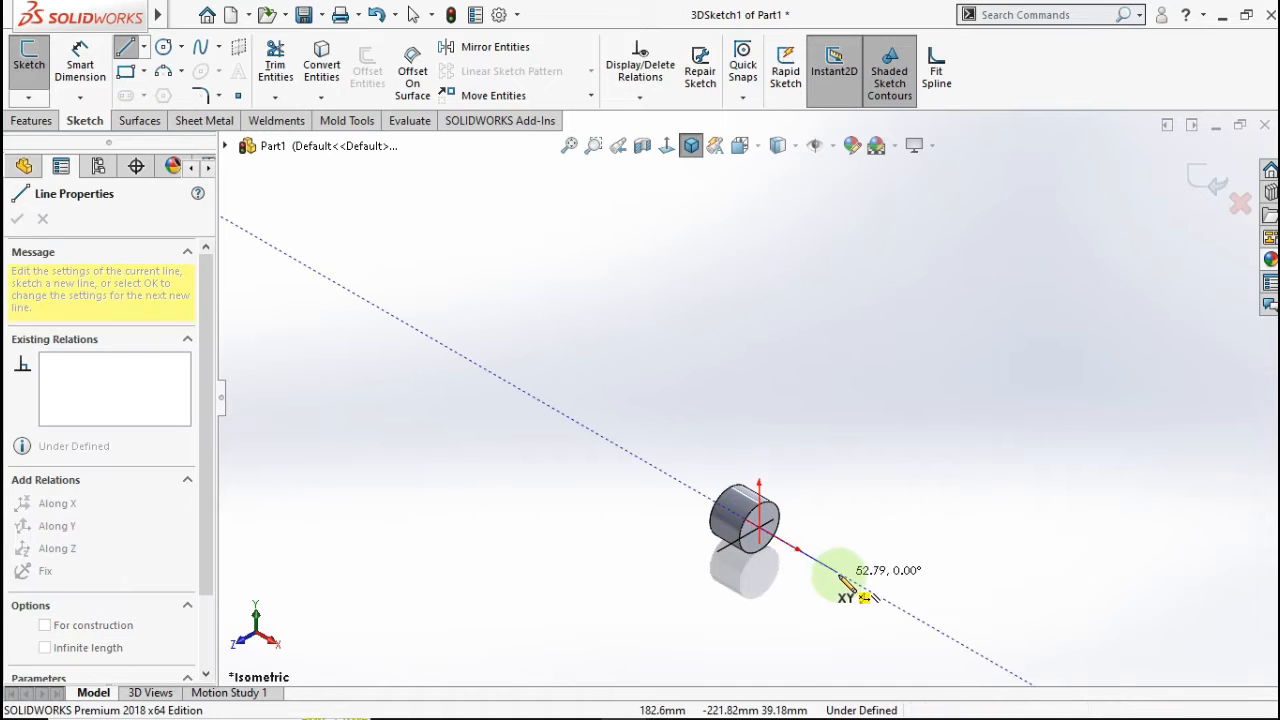
{"action": "left_click", "coordinate": [840, 575]}
{"action": "double_click", "coordinate": [888, 514]}
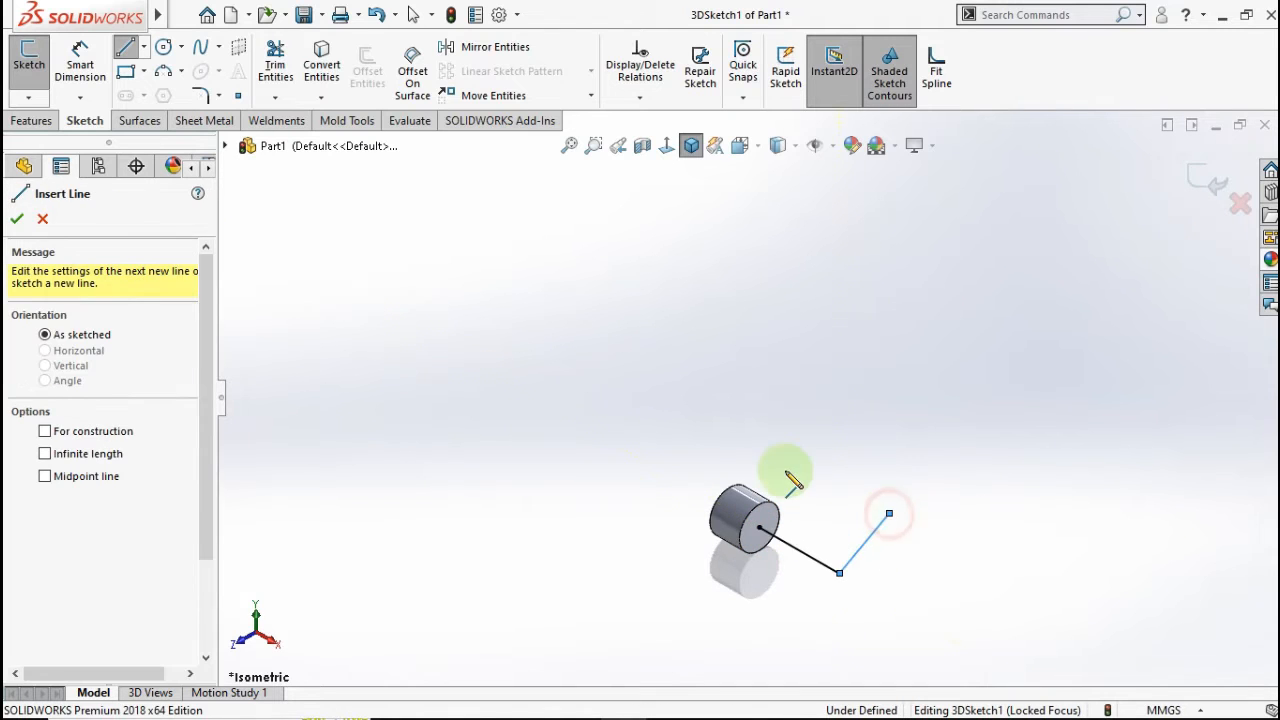
Connect the free ends of the flange line and the cylinder line with a straight line.
{"action": "scroll", "coordinate": [737, 432], "scroll_direction": "up", "scroll_amount": 2}
{"action": "scroll", "coordinate": [778, 228], "scroll_direction": "down", "scroll_amount": 2}
{"action": "scroll", "coordinate": [768, 335], "scroll_direction": "up", "scroll_amount": 1}
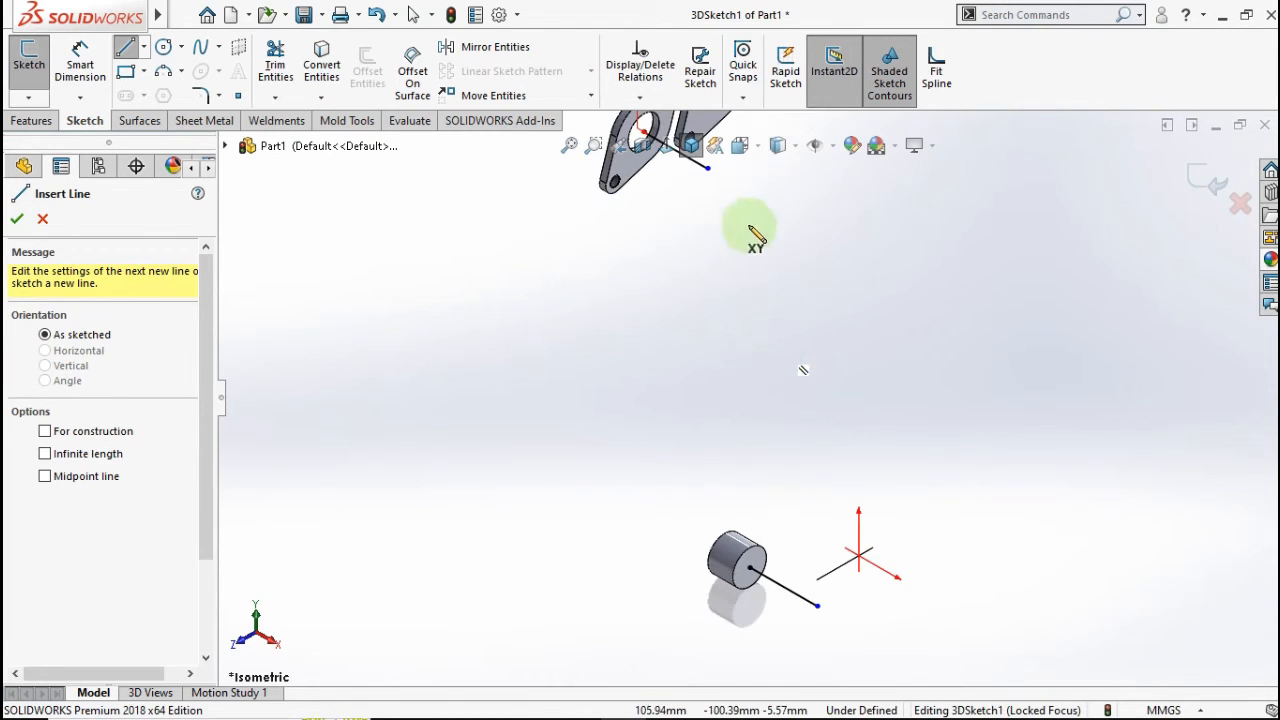
{"action": "left_click", "coordinate": [706, 167]}
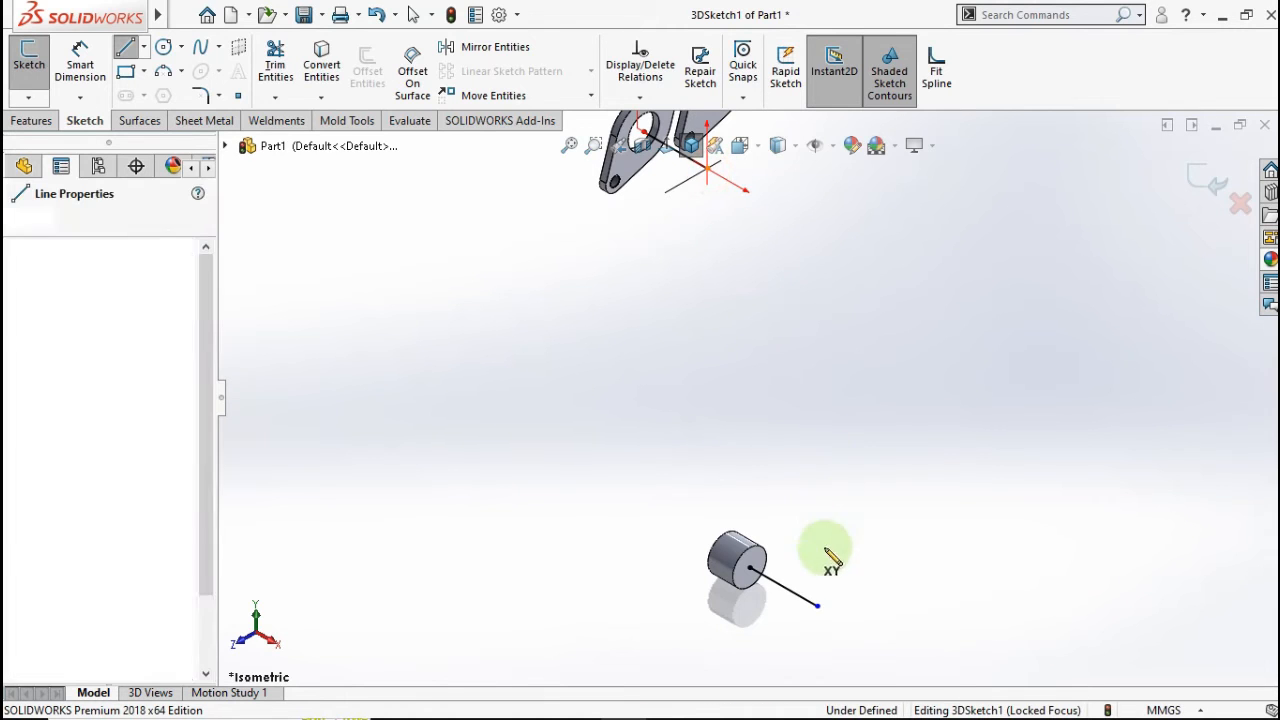
{"action": "double_click", "coordinate": [817, 606]}
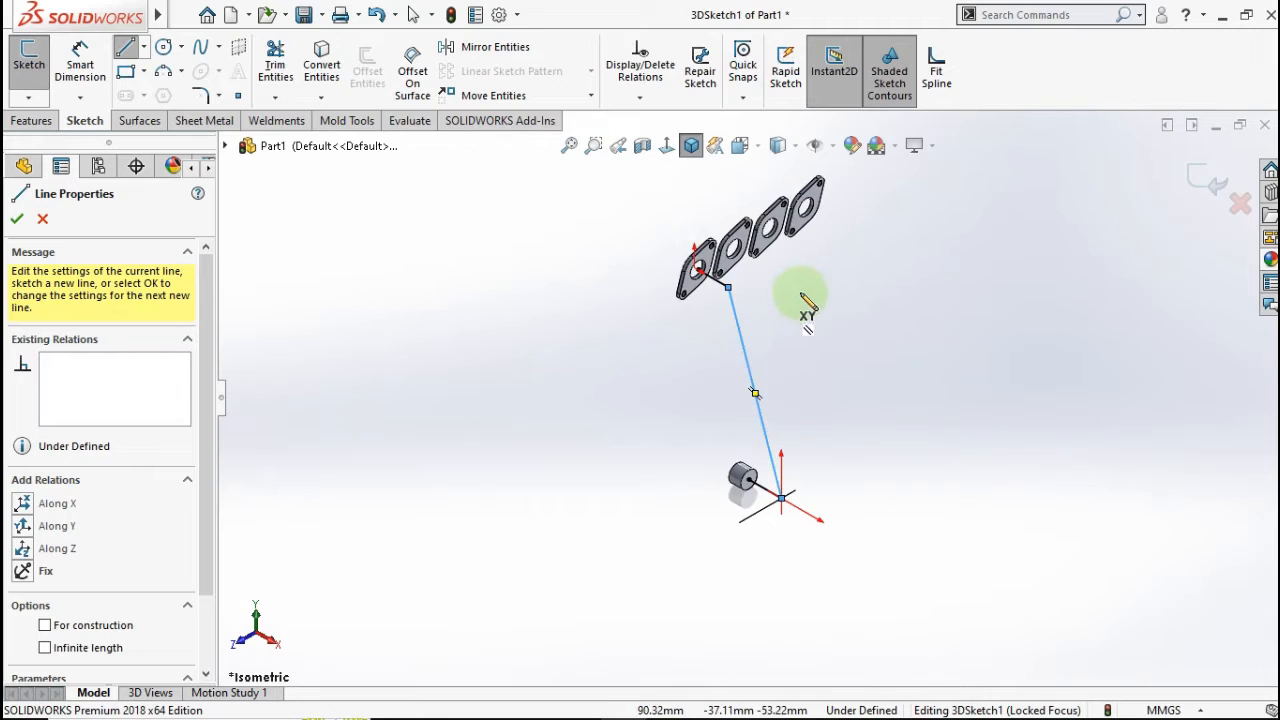
{"action": "mouse_move", "coordinate": [806, 308]}
{"action": "middle_mouse_down"}
{"action": "mouse_move", "coordinate": [823, 257]}
{"action": "mouse_move", "coordinate": [857, 286]}
{"action": "mouse_move", "coordinate": [783, 457]}
{"action": "mouse_move", "coordinate": [823, 342]}
{"action": "middle_mouse_up"}
{"action": "key", "text": "Escape"}
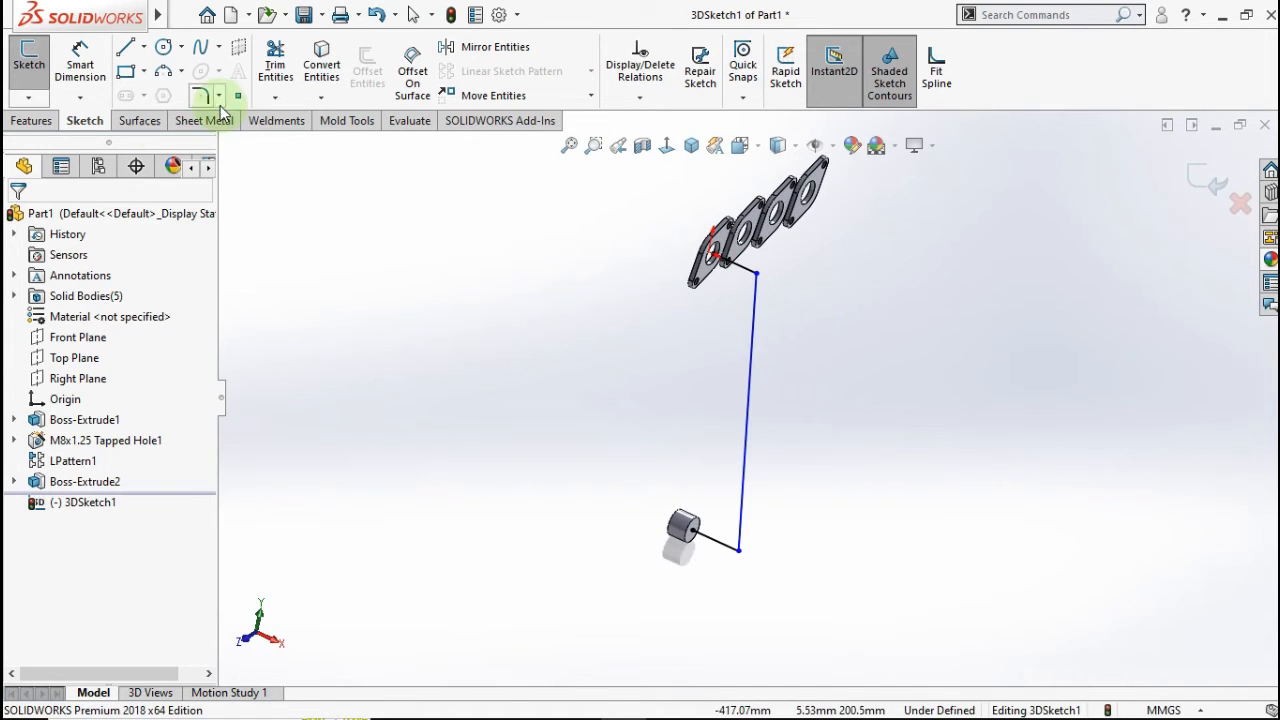
Dimension the length of the line leaving the first flange as 100 mm.
{"action": "left_click", "coordinate": [82, 72]}
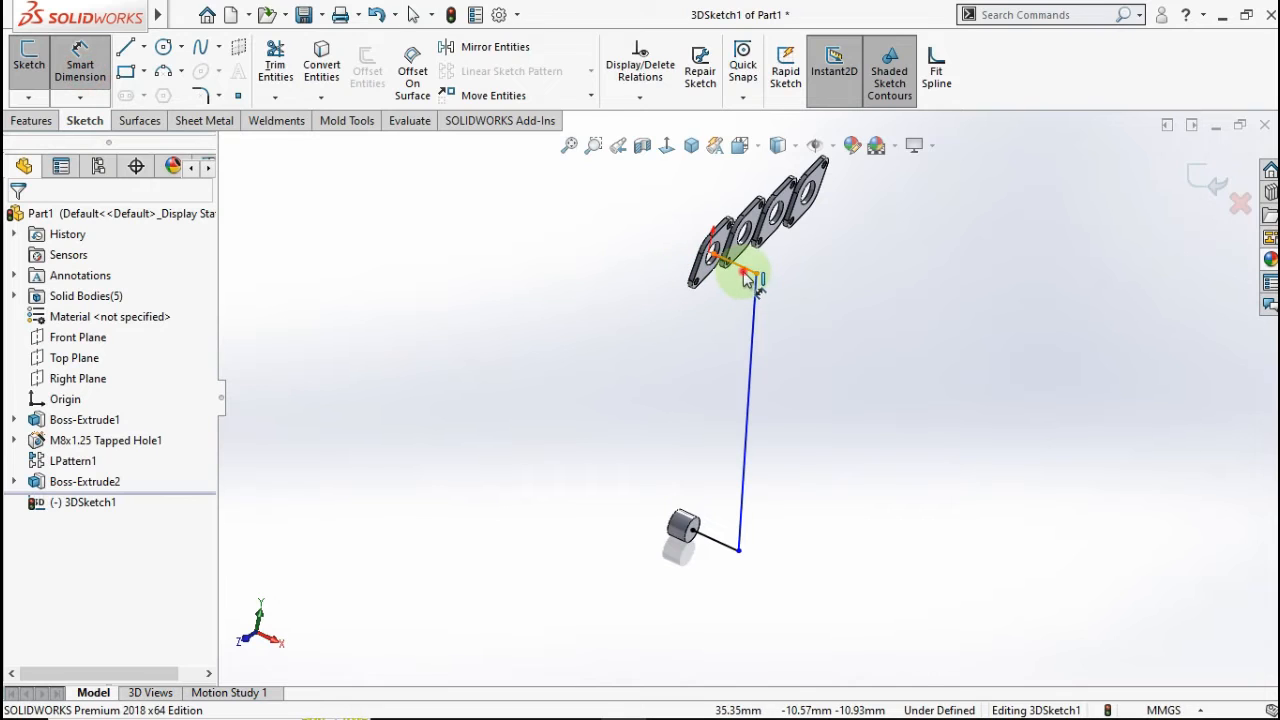
{"action": "left_click", "coordinate": [710, 312]}
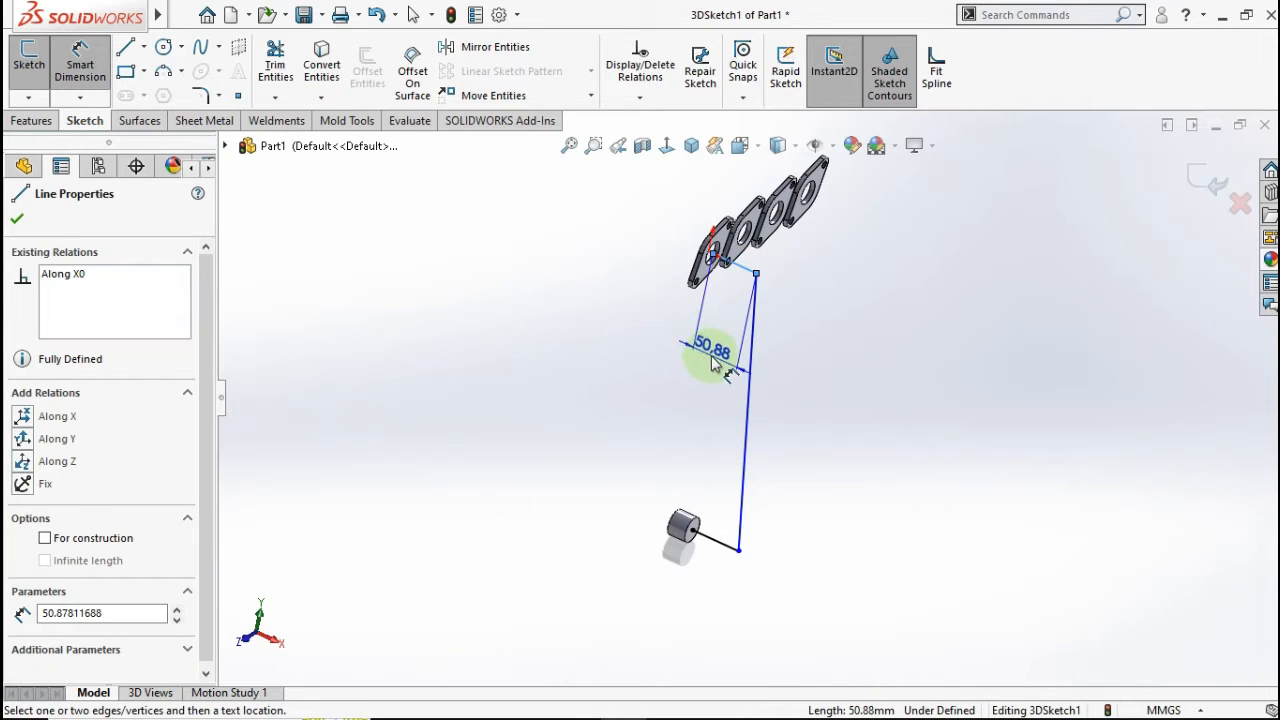
{"action": "left_click", "coordinate": [716, 364]}
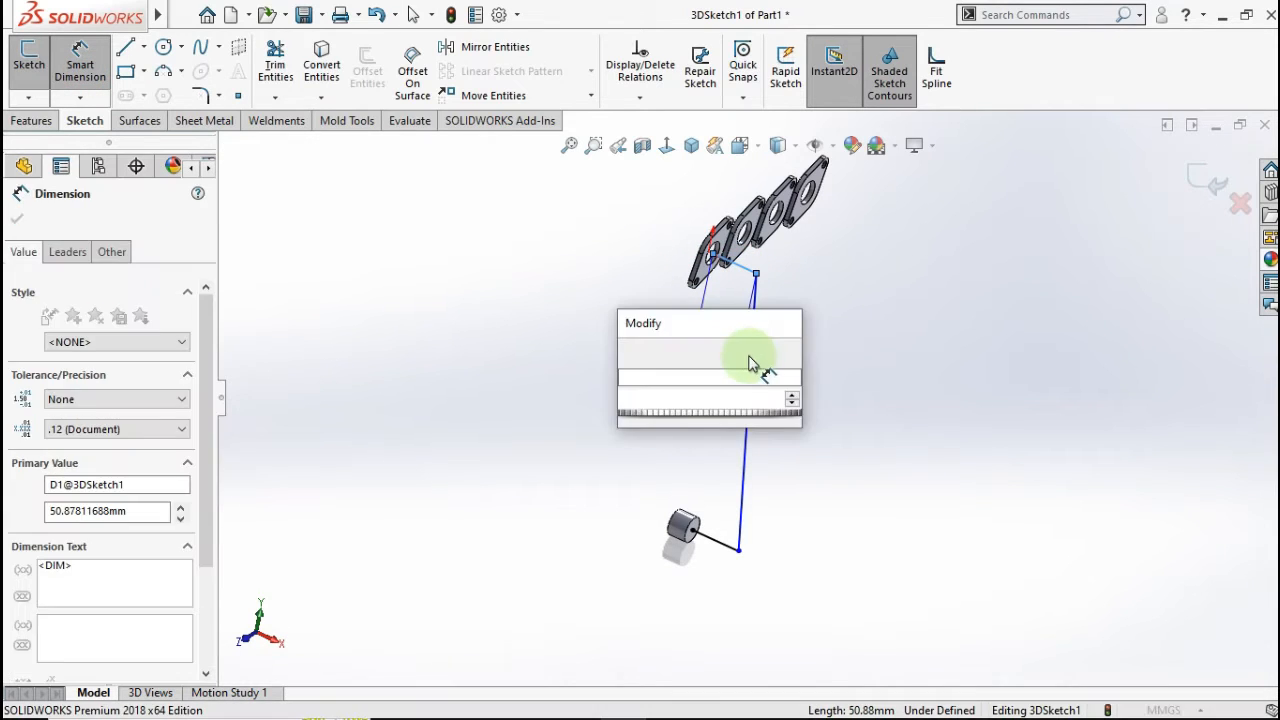
{"action": "type", "text": "100"}
{"action": "left_click", "coordinate": [631, 352]}
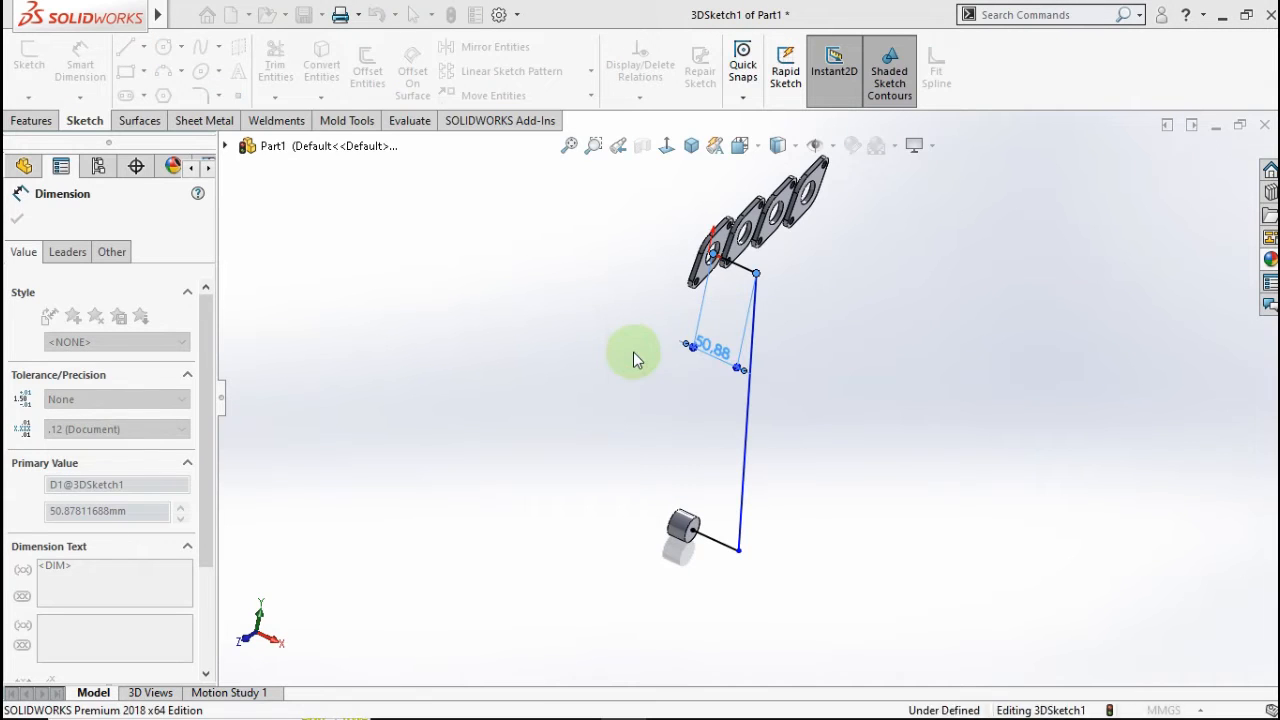
Dimension the length of the line leaving the cylinder as 80 mm.
{"action": "left_click", "coordinate": [712, 564]}
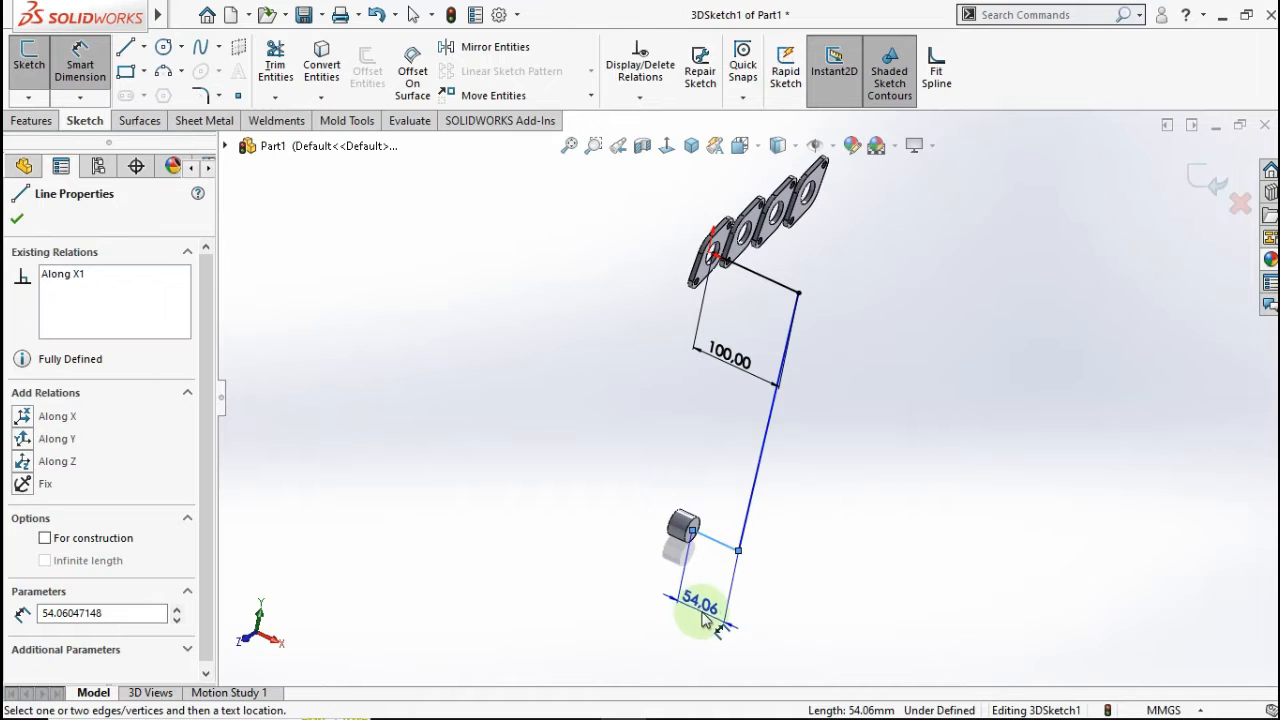
{"action": "left_click", "coordinate": [702, 613]}
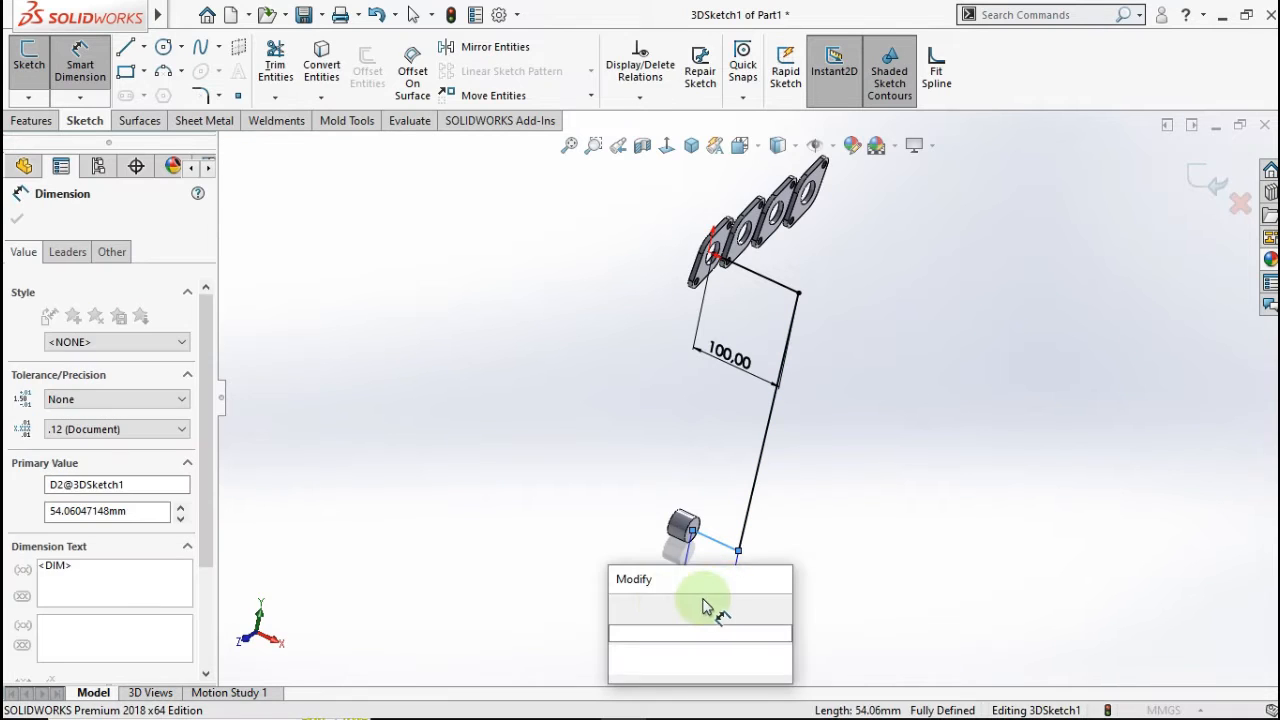
{"action": "left_click", "coordinate": [624, 608]}
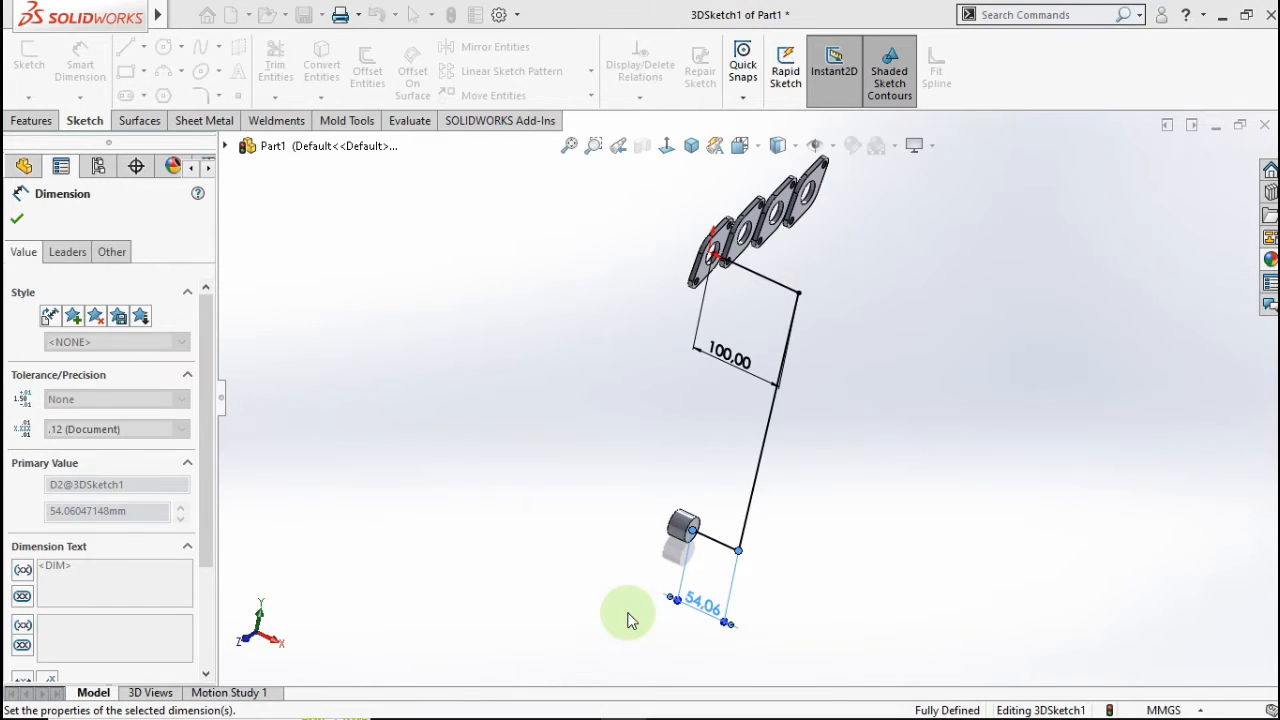
{"action": "middle_click_drag", "start_coordinate": [837, 490], "coordinate": [810, 410]}
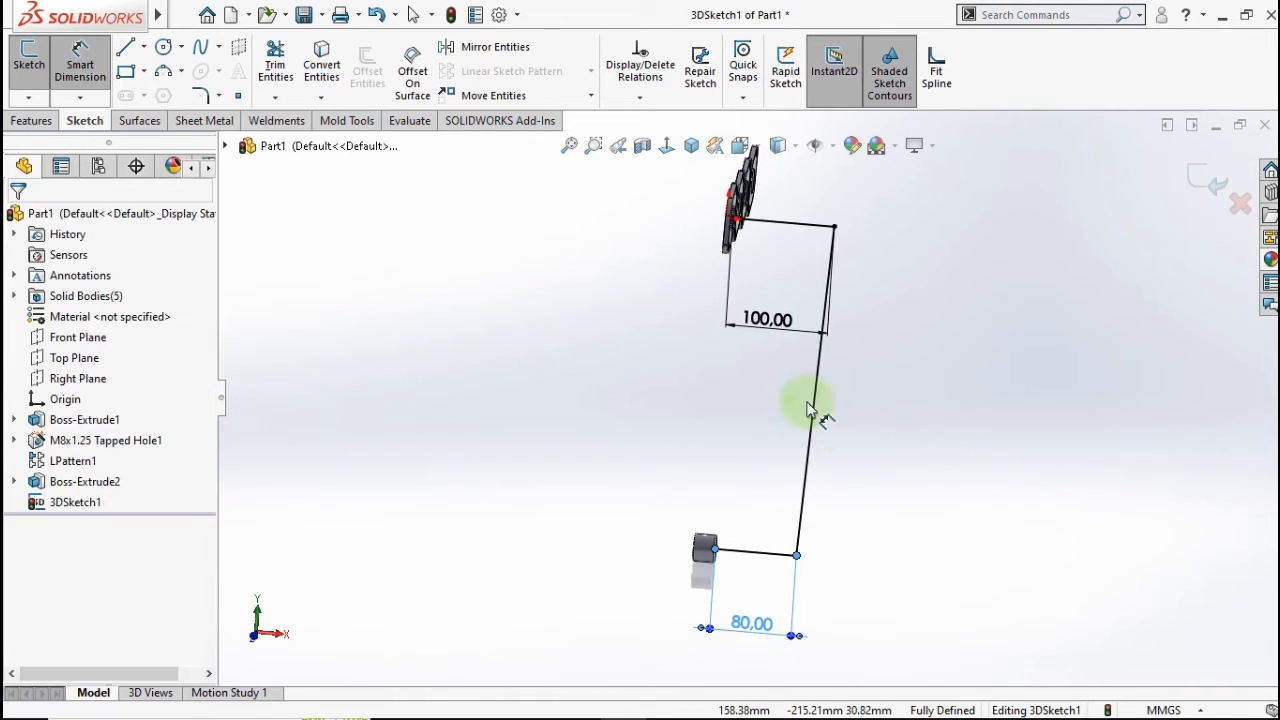
{"action": "left_click", "coordinate": [579, 242]}
{"action": "key", "text": "Escape"}
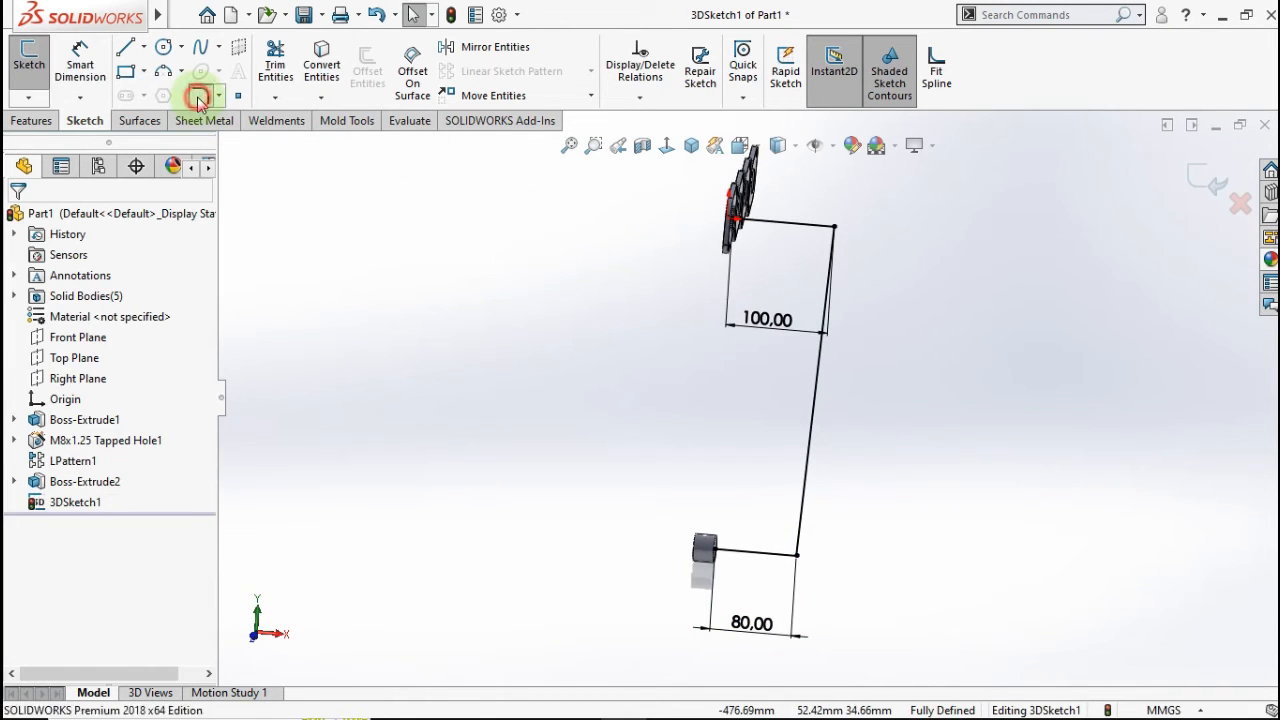
Fillet the first path's upper corner with a 60 mm radius and its lower corner with 50 mm, then finish the 3D sketch.
{"action": "left_click", "coordinate": [199, 98]}
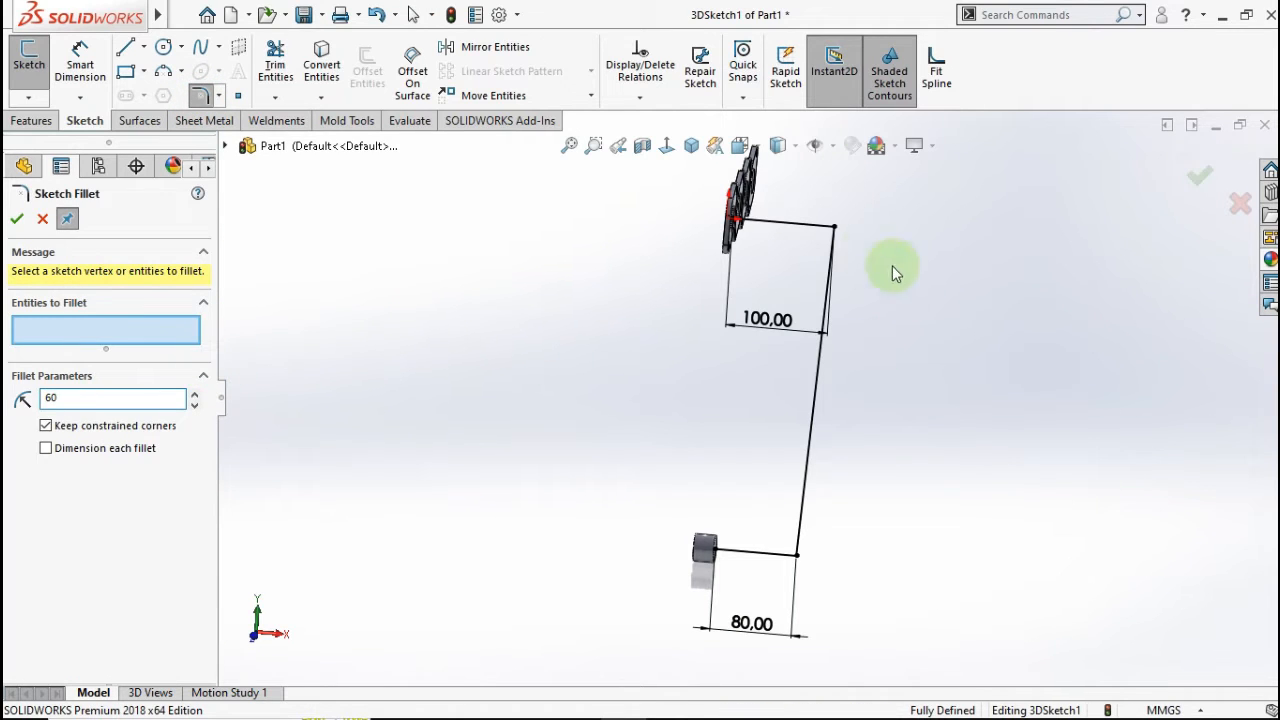
{"action": "left_click", "coordinate": [836, 229]}
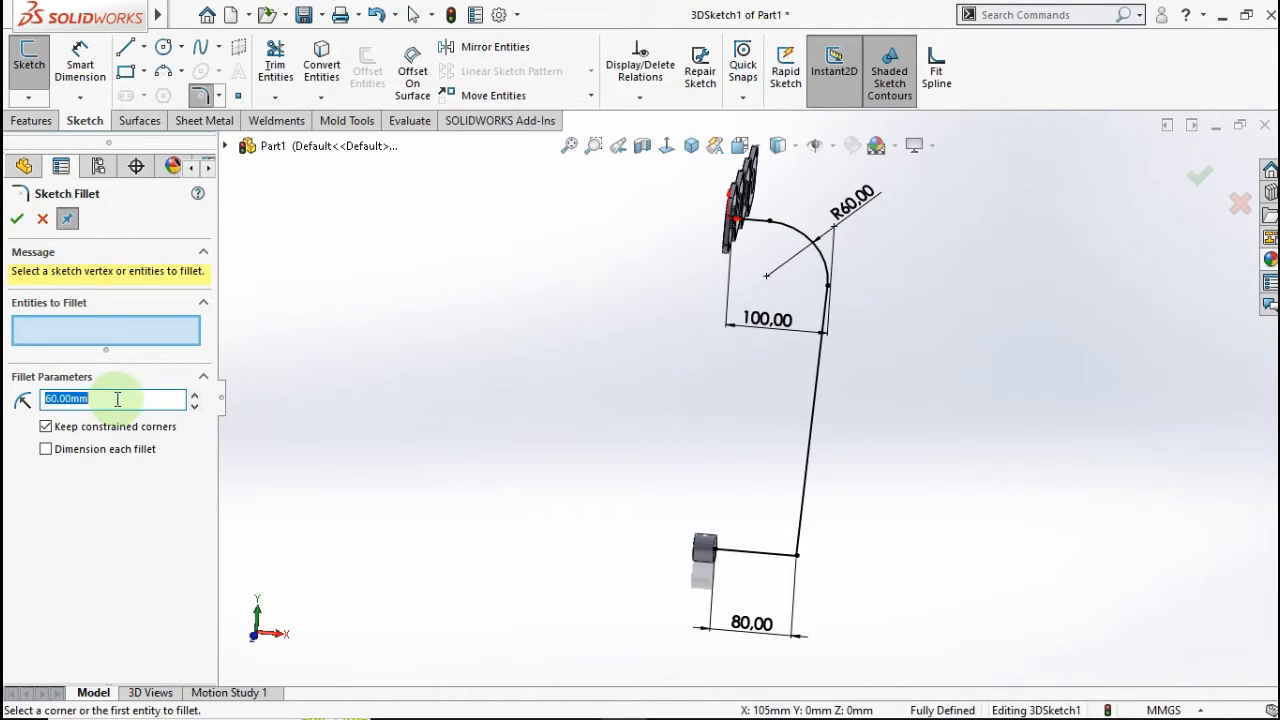
{"action": "left_click", "coordinate": [117, 400]}
{"action": "type", "text": "50"}
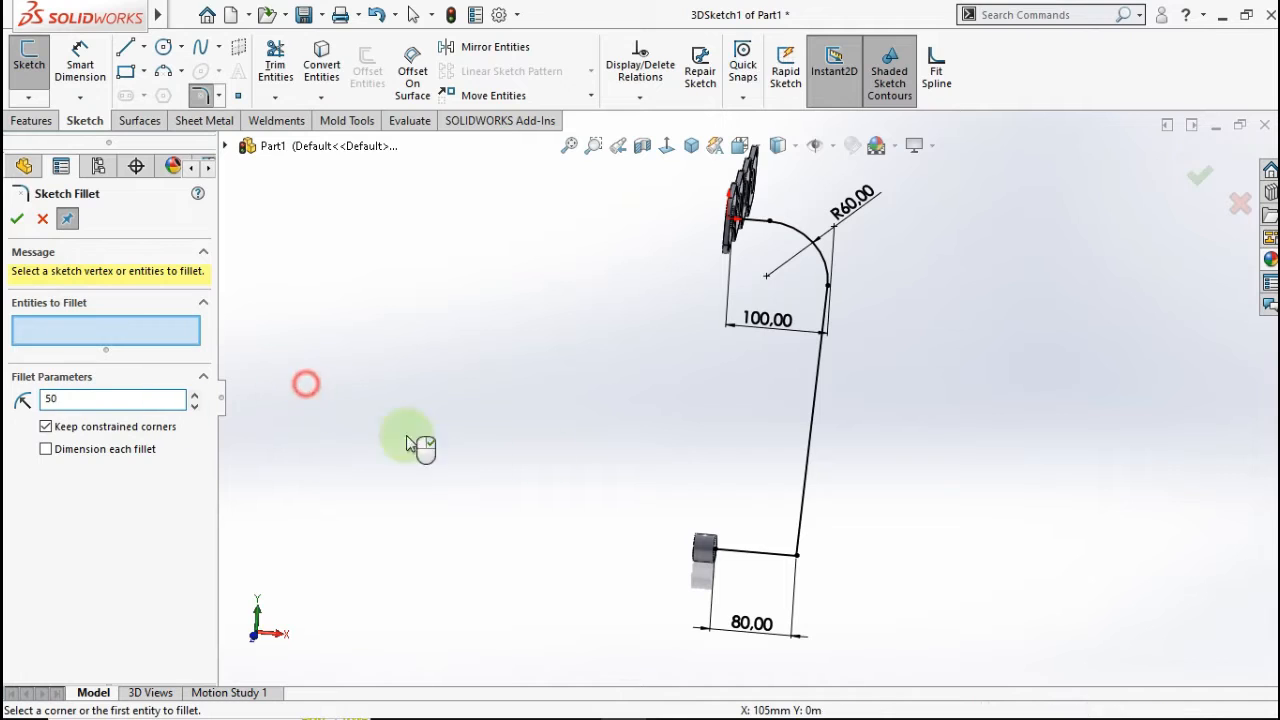
{"action": "left_click", "coordinate": [798, 558]}
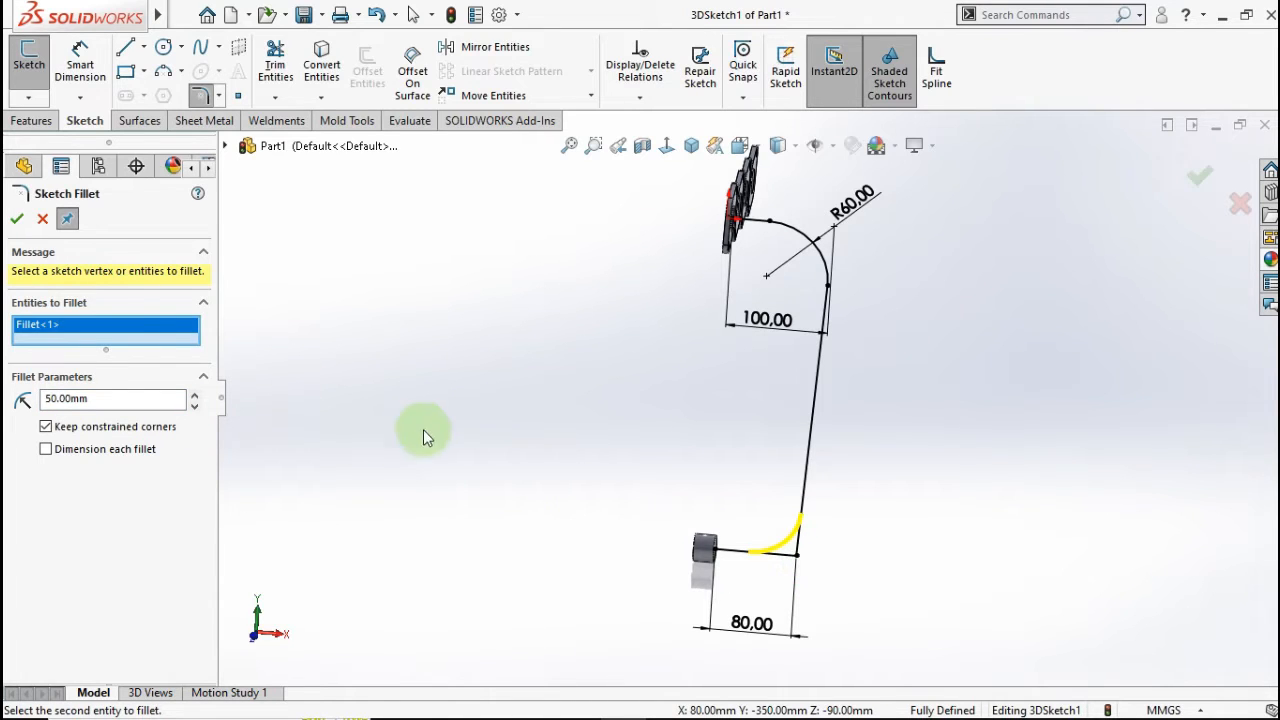
{"action": "left_click", "coordinate": [19, 222]}
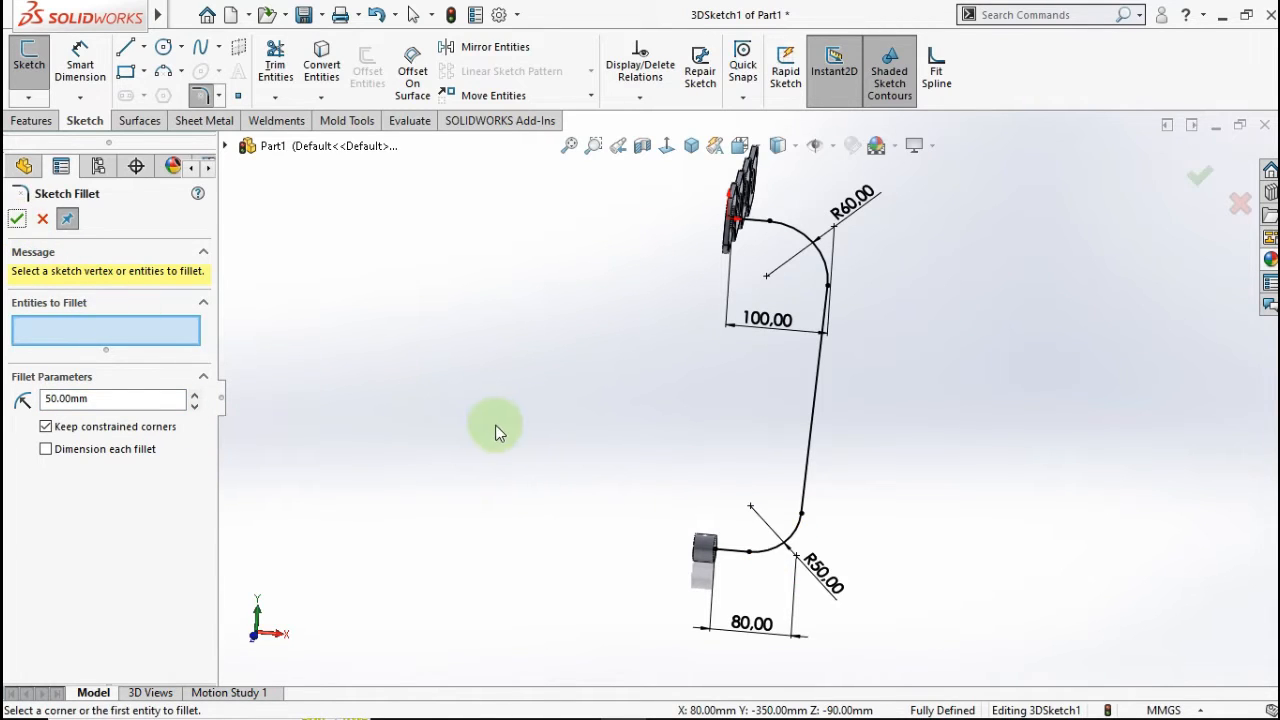
{"action": "left_click", "coordinate": [1198, 182]}
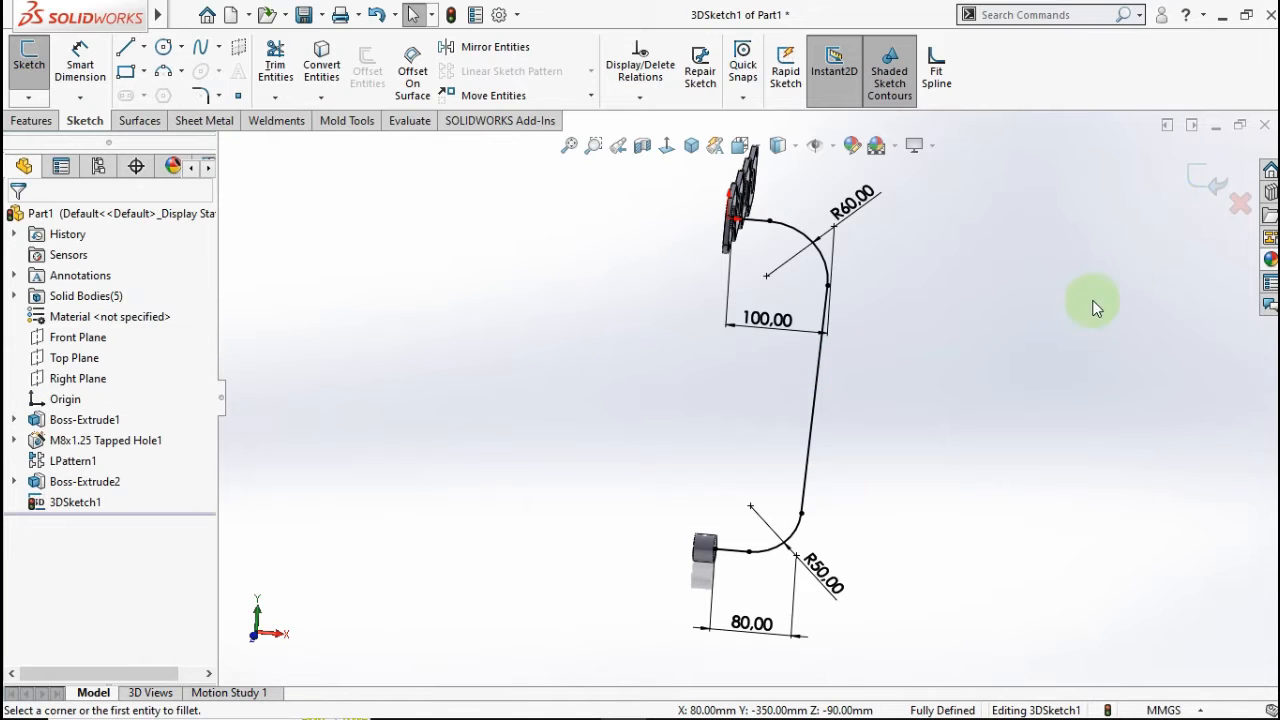
{"action": "mouse_move", "coordinate": [996, 319]}
{"action": "middle_mouse_down"}
{"action": "mouse_move", "coordinate": [954, 323]}
{"action": "mouse_move", "coordinate": [926, 371]}
{"action": "mouse_move", "coordinate": [943, 403]}
{"action": "mouse_move", "coordinate": [949, 343]}
{"action": "mouse_move", "coordinate": [960, 374]}
{"action": "mouse_move", "coordinate": [1137, 281]}
{"action": "middle_mouse_up"}
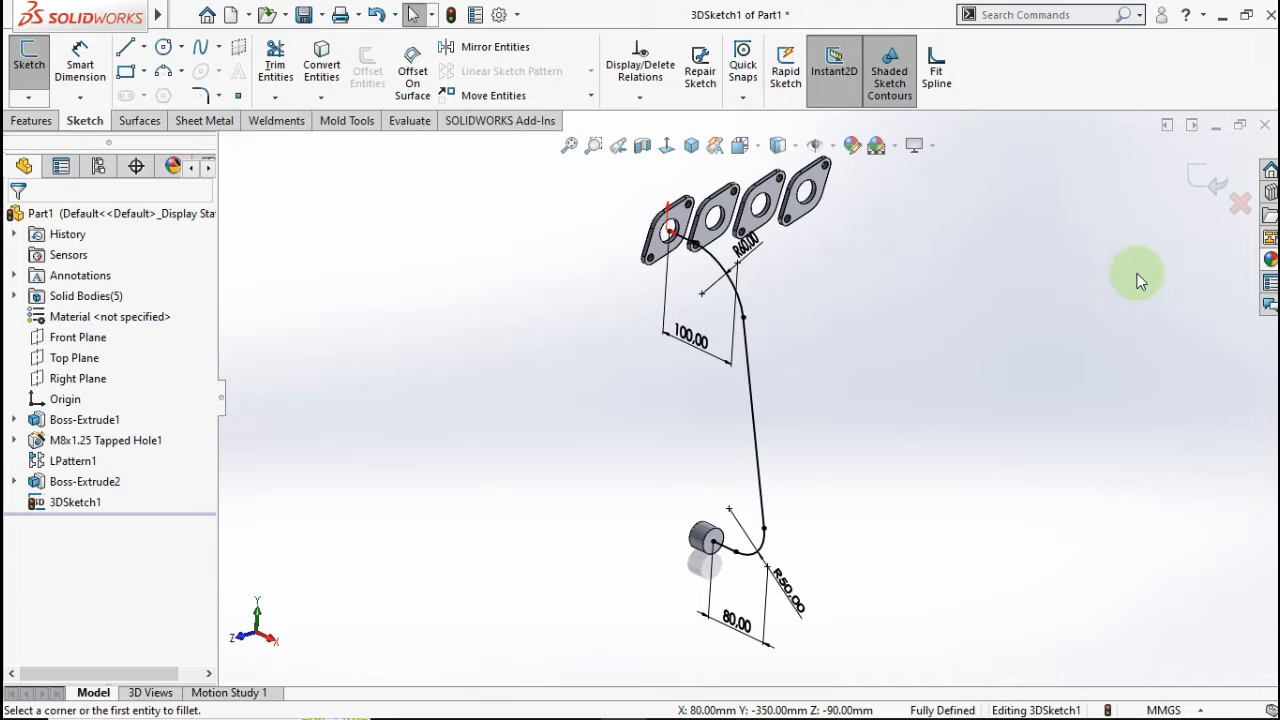
{"action": "left_click", "coordinate": [1202, 182]}
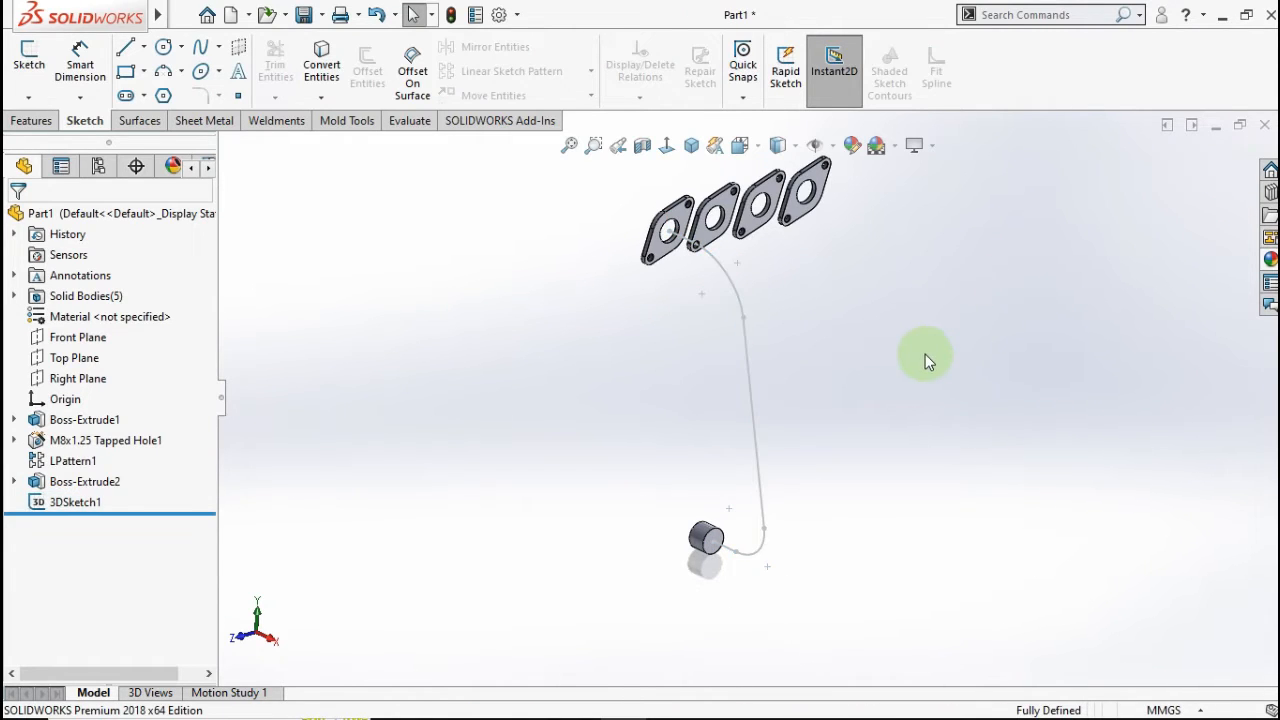
In a new 3D sketch, draw a line about 118 mm long along X from the centre of the second flange's large hole.
{"action": "mouse_move", "coordinate": [923, 354]}
{"action": "middle_mouse_down"}
{"action": "mouse_move", "coordinate": [900, 317]}
{"action": "mouse_move", "coordinate": [898, 360]}
{"action": "middle_mouse_up"}
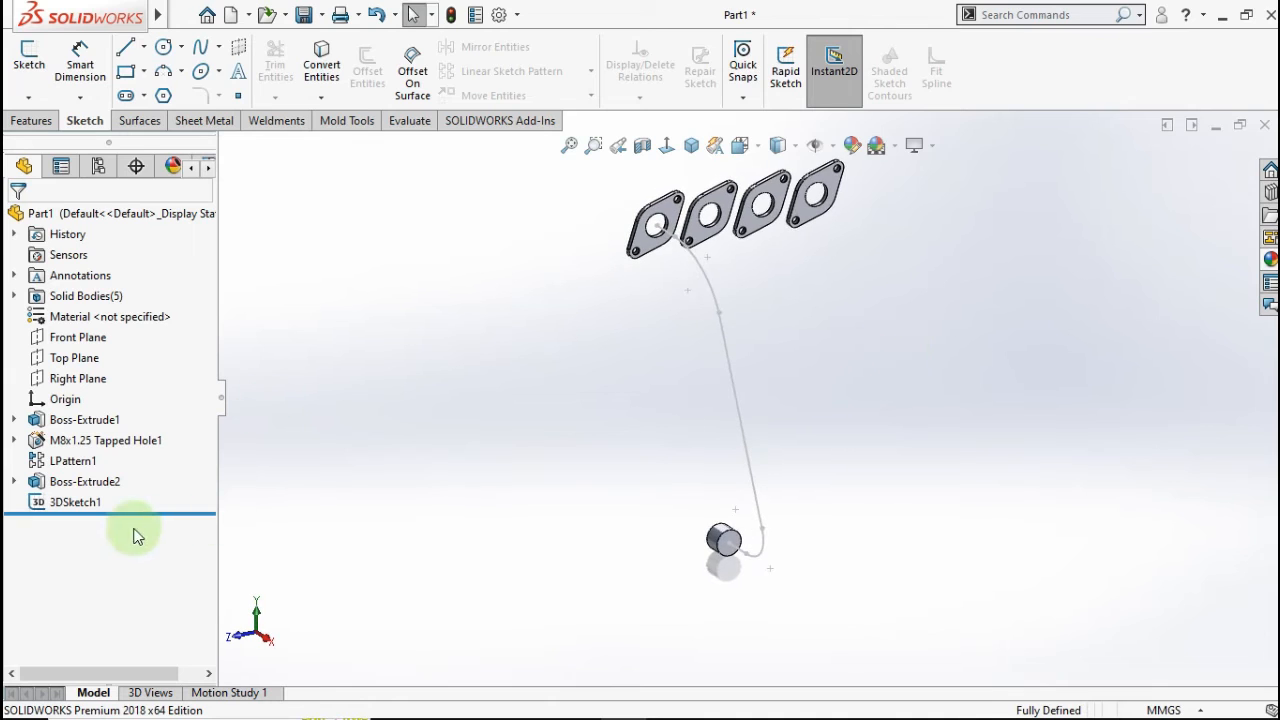
{"action": "left_click", "coordinate": [28, 97]}
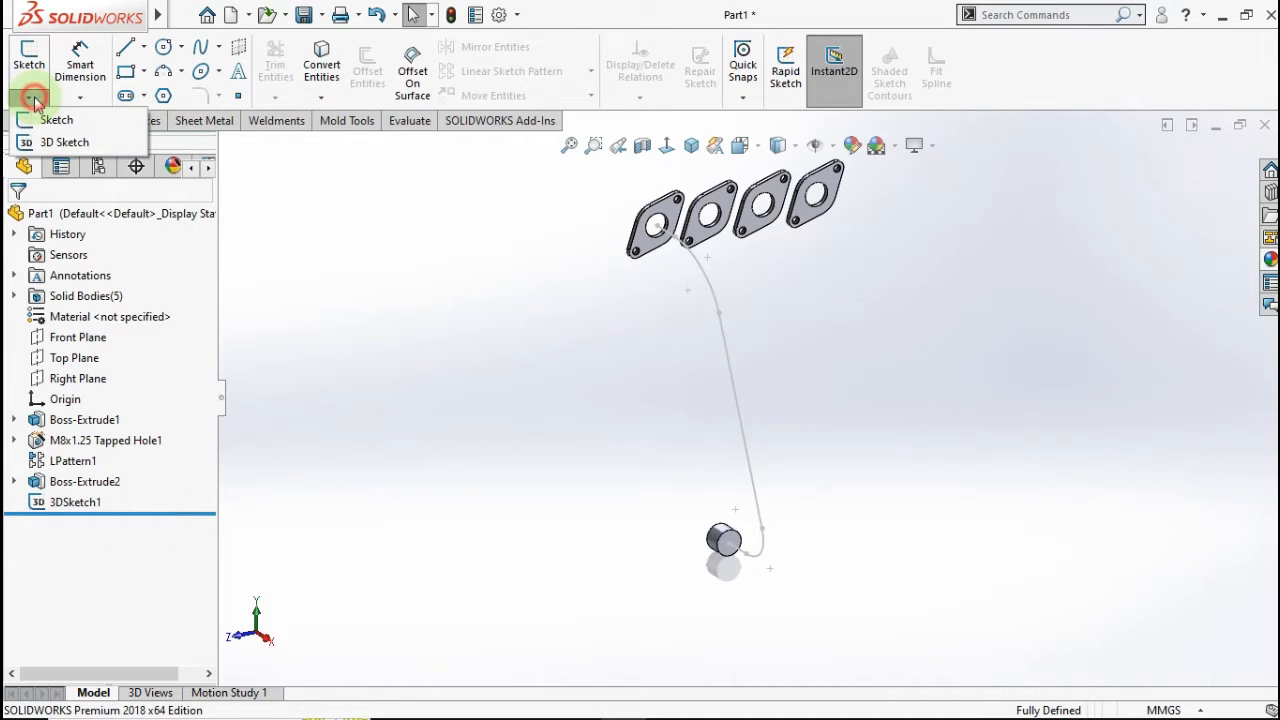
{"action": "left_click", "coordinate": [63, 140]}
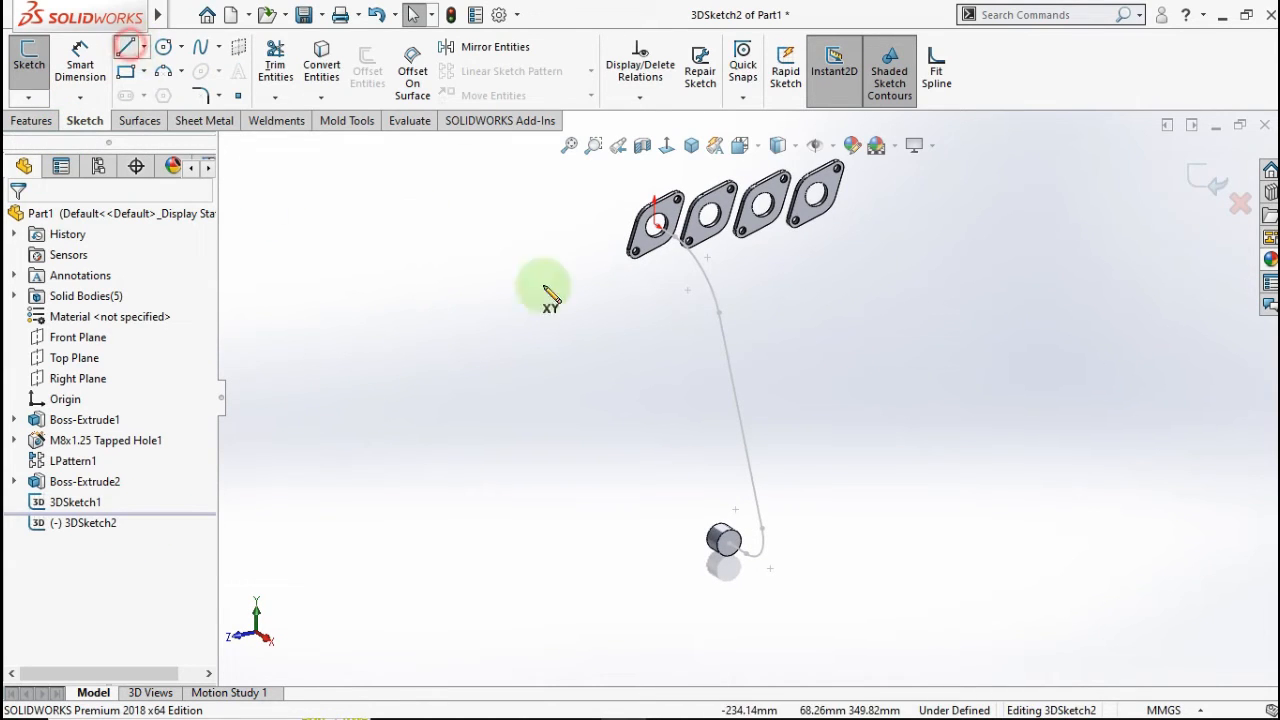
{"action": "scroll", "coordinate": [729, 286], "scroll_direction": "down", "scroll_amount": 4}
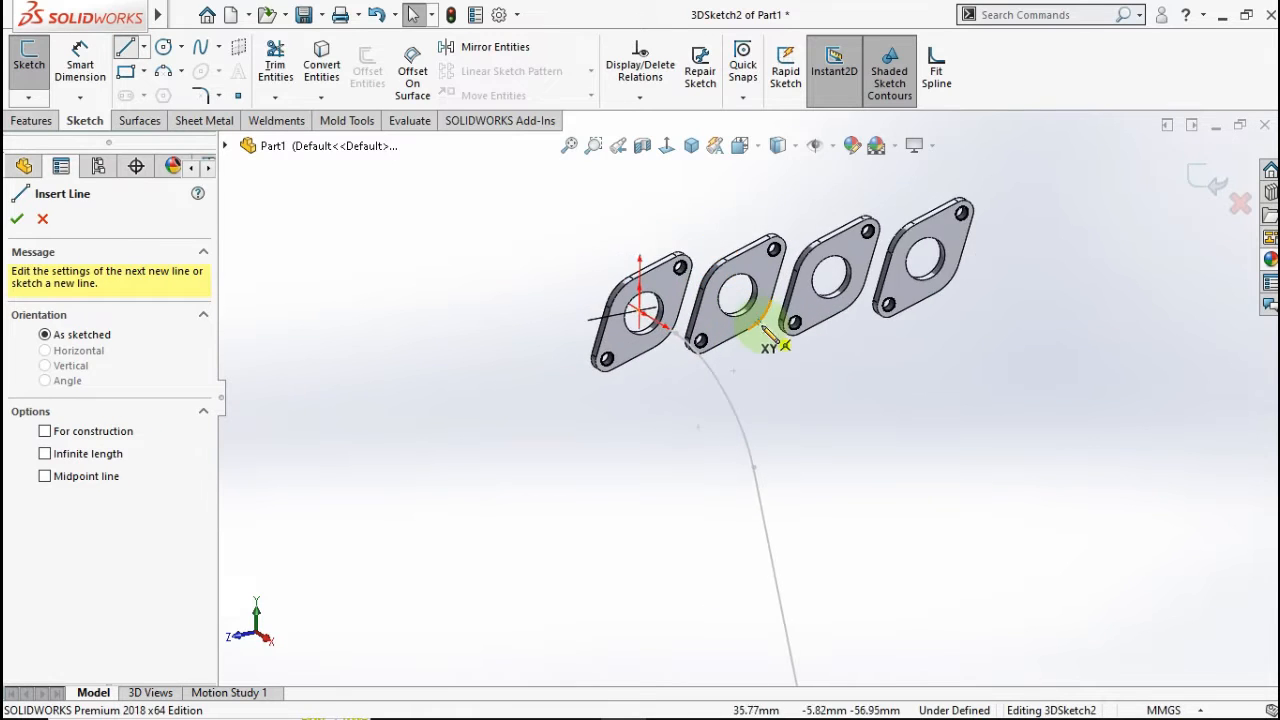
{"action": "scroll", "coordinate": [764, 332], "scroll_direction": "down", "scroll_amount": 2}
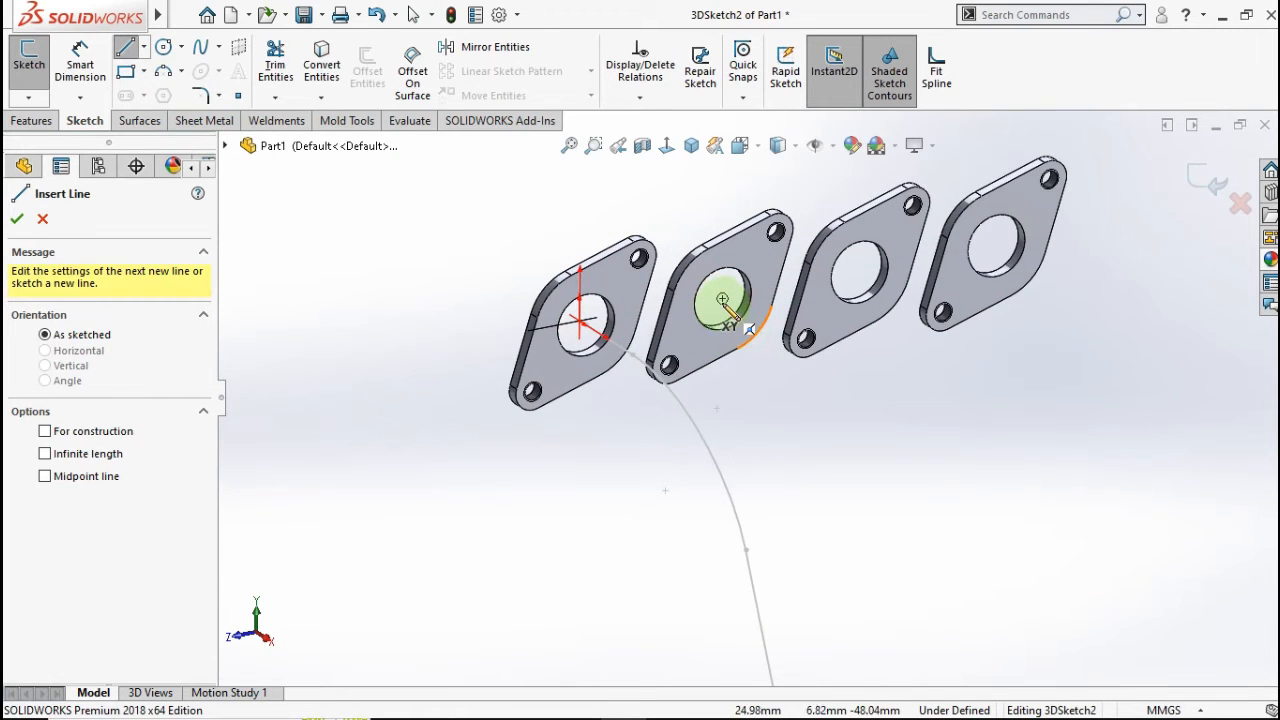
{"action": "left_click", "coordinate": [724, 300]}
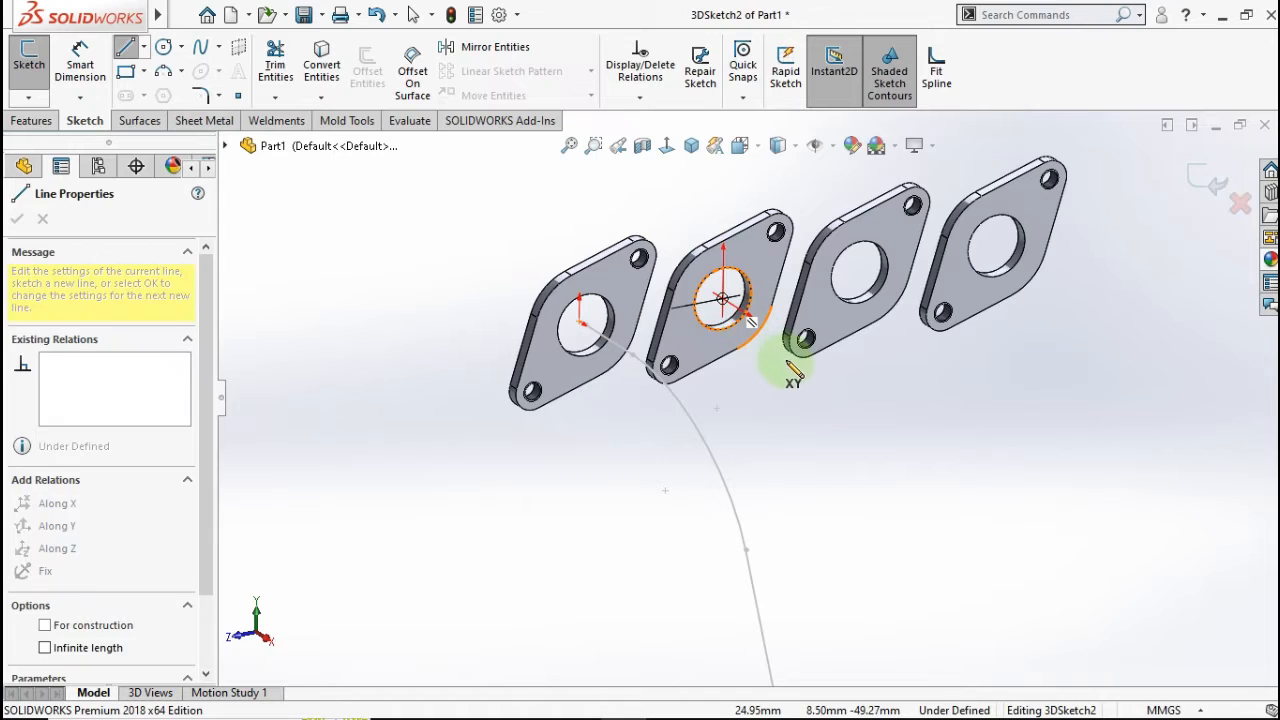
{"action": "double_click", "coordinate": [878, 398]}
Draw a line about 127 mm long along X from the centre of the cylinder's front face.
{"action": "mouse_move", "coordinate": [871, 449]}
{"action": "middle_mouse_down"}
{"action": "mouse_move", "coordinate": [911, 435]}
{"action": "mouse_move", "coordinate": [919, 477]}
{"action": "middle_mouse_up"}
{"action": "scroll", "coordinate": [919, 484], "scroll_direction": "up", "scroll_amount": 4}
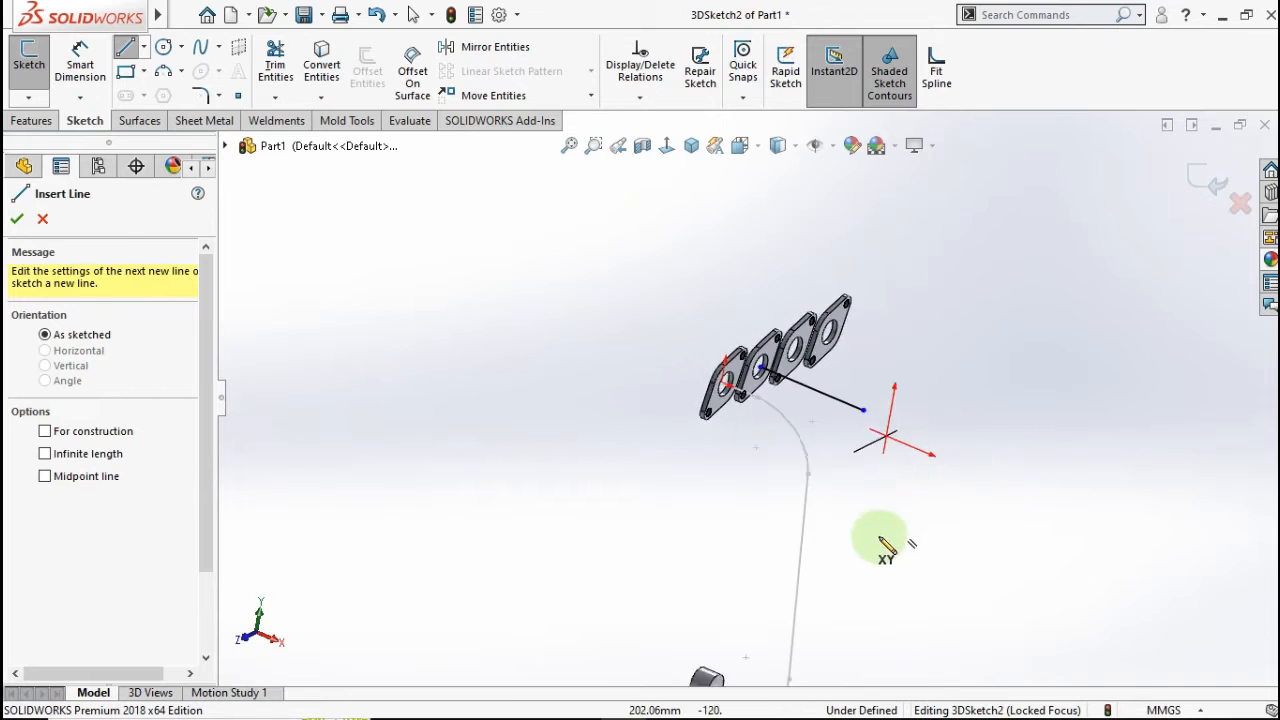
{"action": "scroll", "coordinate": [880, 538], "scroll_direction": "up", "scroll_amount": 2}
{"action": "scroll", "coordinate": [740, 583], "scroll_direction": "down", "scroll_amount": 3}
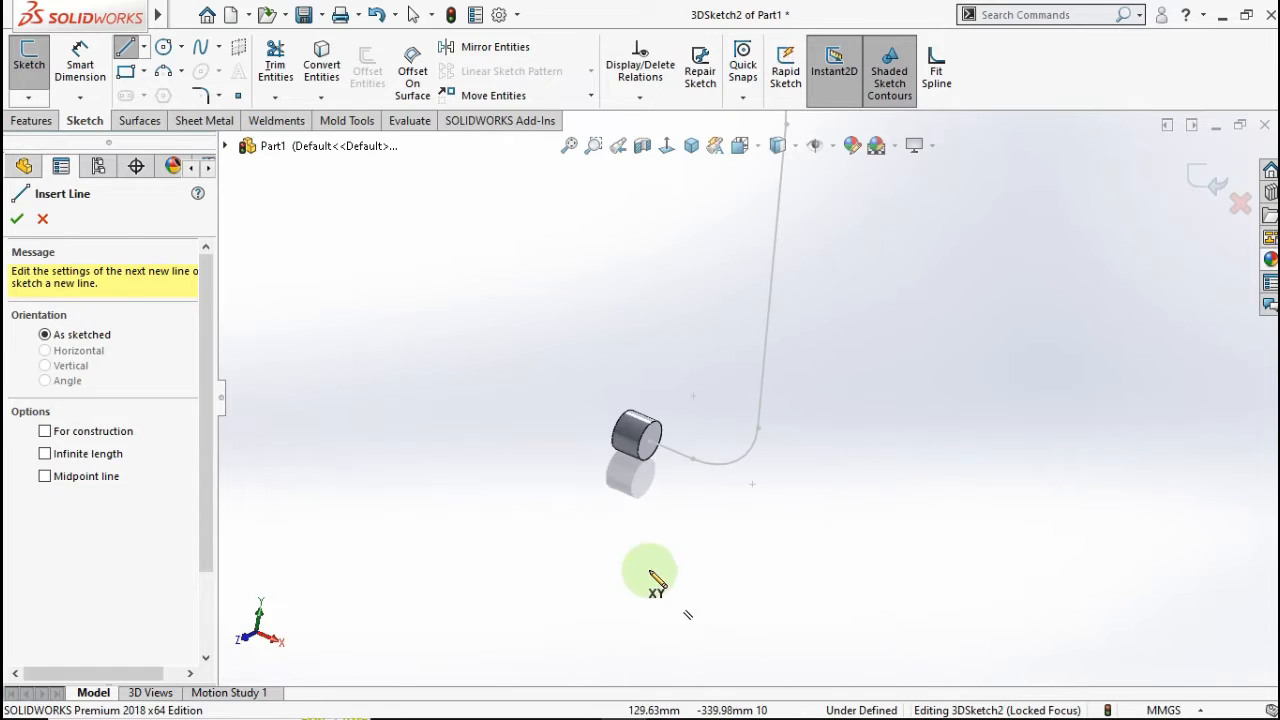
{"action": "left_click", "coordinate": [650, 442]}
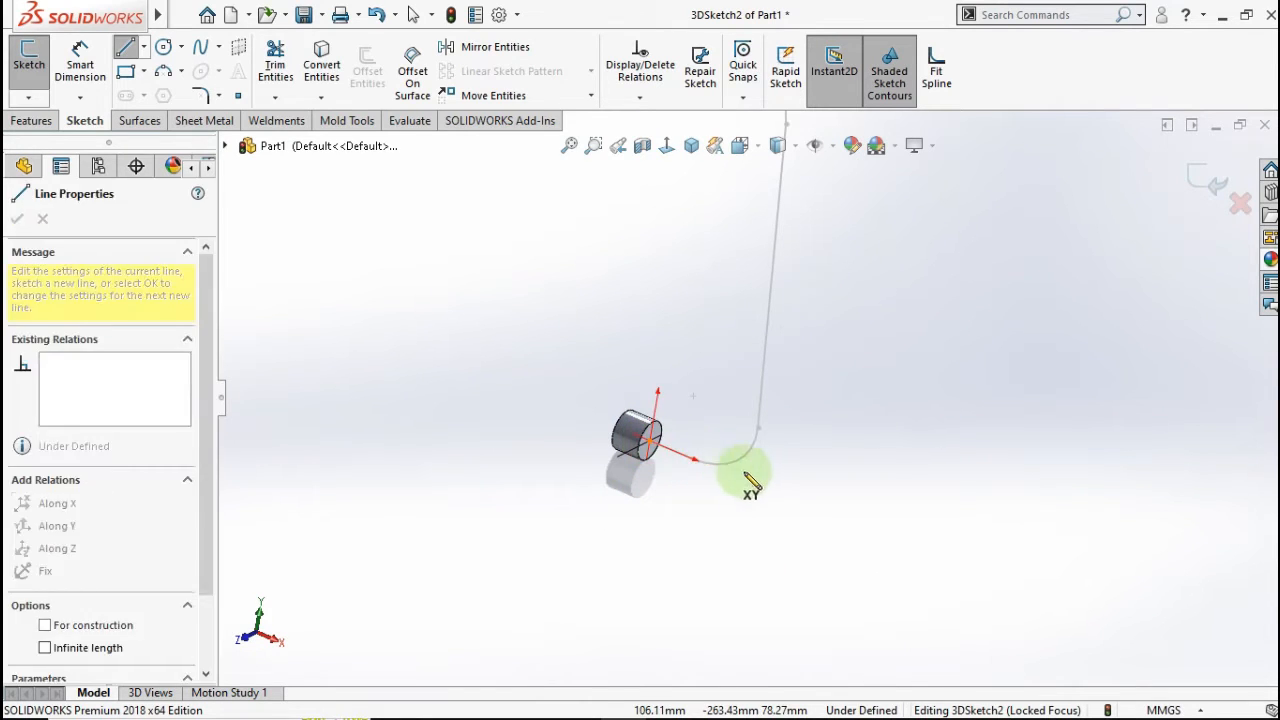
{"action": "left_click", "coordinate": [815, 511]}
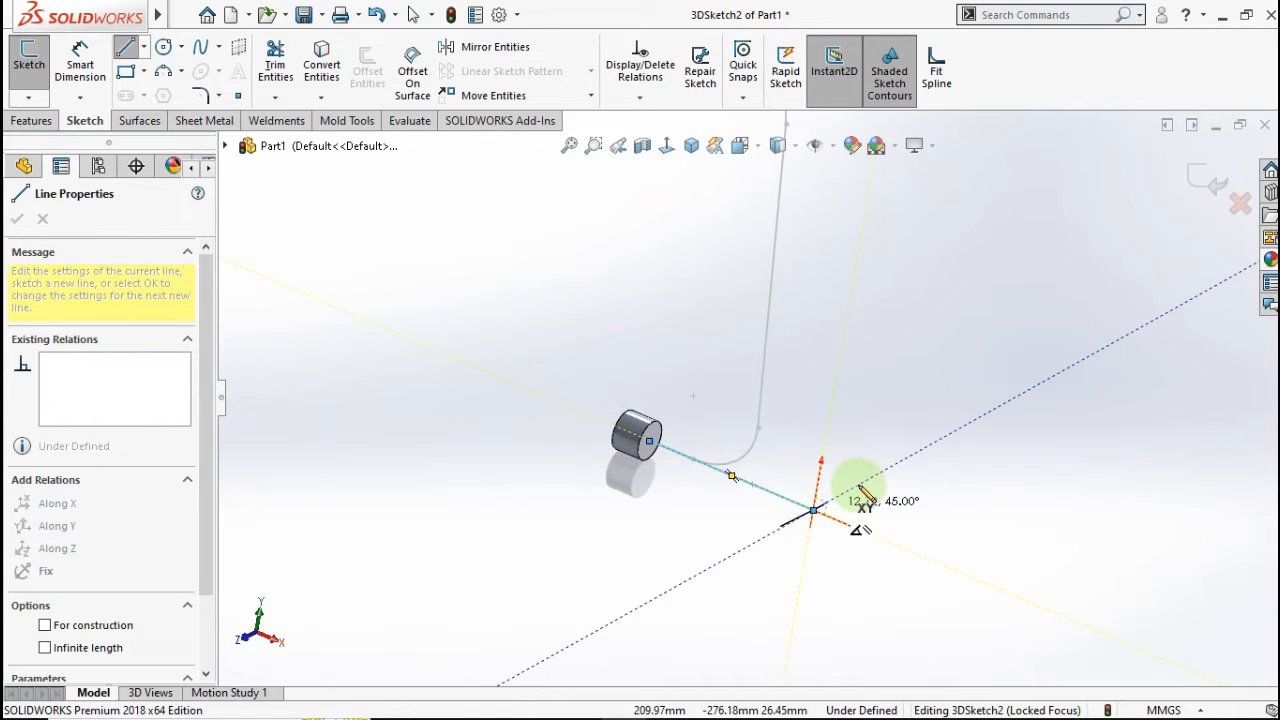
{"action": "key", "text": "Escape"}
{"action": "key", "text": "Escape"}
Add an On Plane relation between the start point of the second flange's line and that flange's front face.
{"action": "scroll", "coordinate": [860, 234], "scroll_direction": "up", "scroll_amount": 4}
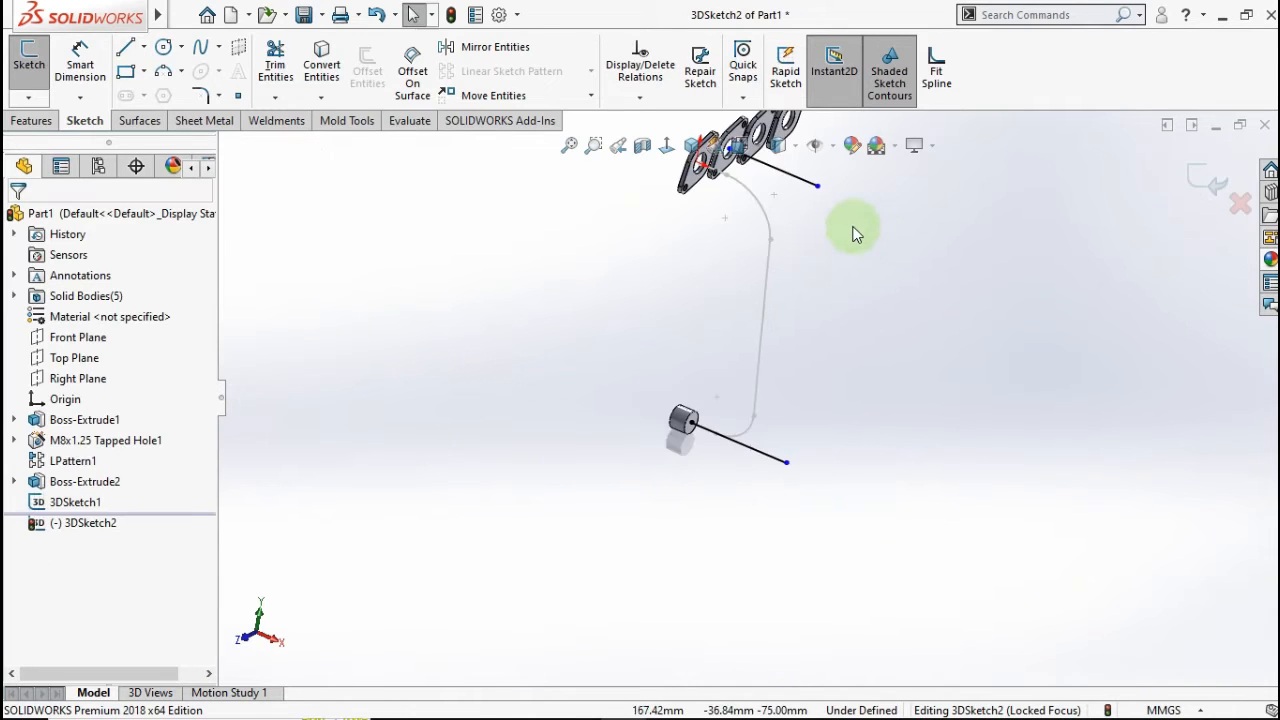
{"action": "scroll", "coordinate": [742, 204], "scroll_direction": "down", "scroll_amount": 4}
{"action": "scroll", "coordinate": [728, 215], "scroll_direction": "up", "scroll_amount": 1}
{"action": "scroll", "coordinate": [726, 220], "scroll_direction": "down", "scroll_amount": 2}
{"action": "scroll", "coordinate": [725, 226], "scroll_direction": "down", "scroll_amount": 5}
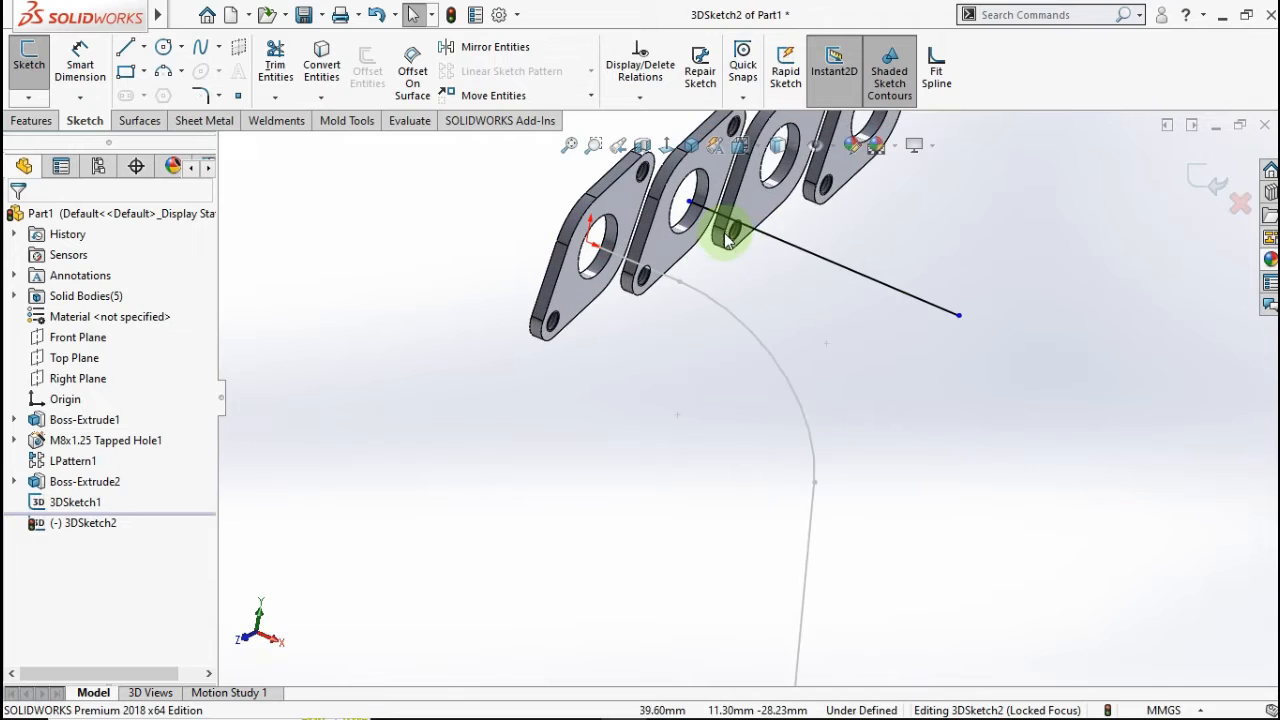
{"action": "left_click", "coordinate": [676, 218]}
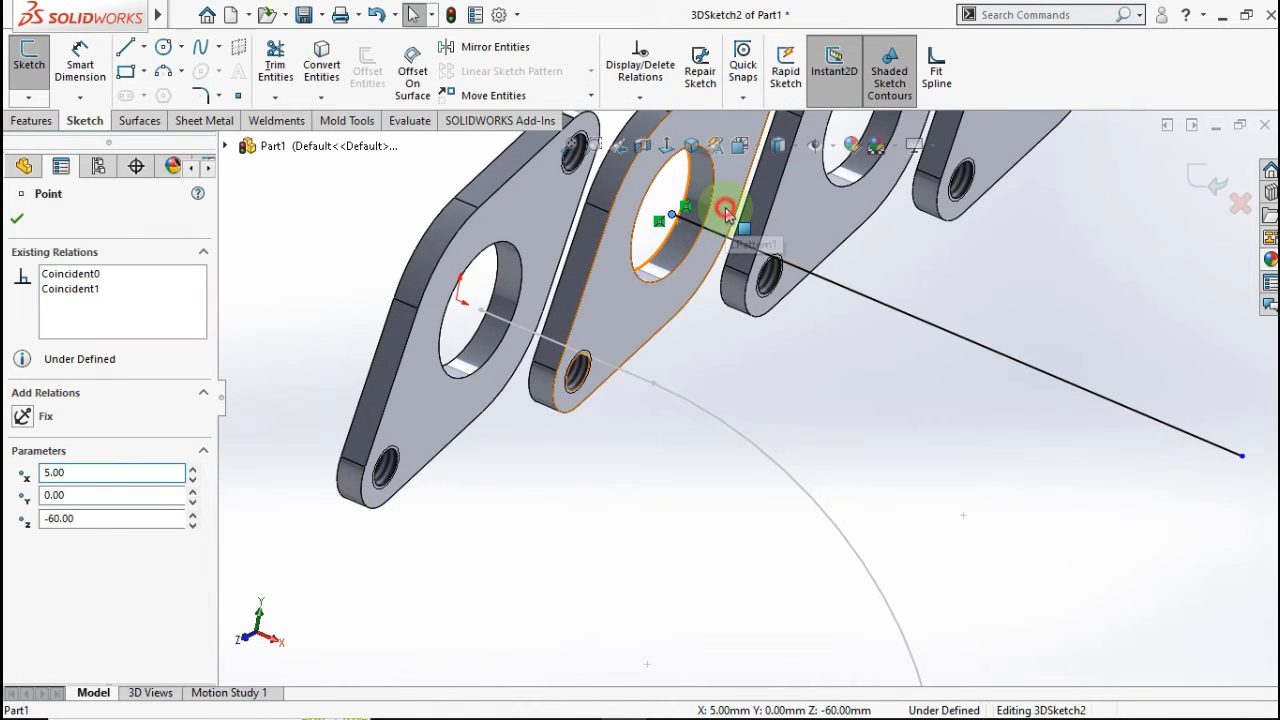
{"action": "left_click", "coordinate": [722, 216], "text": "ctrl"}
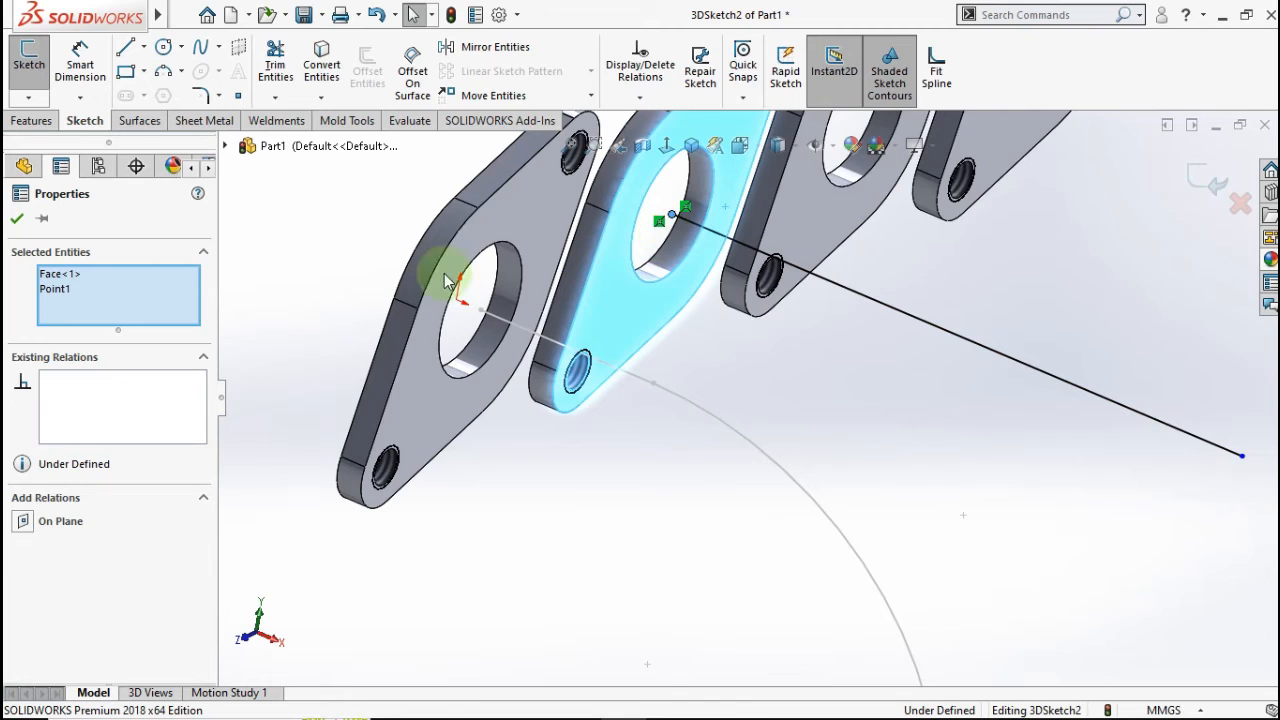
{"action": "left_click", "coordinate": [24, 522]}
{"action": "left_click", "coordinate": [16, 218]}
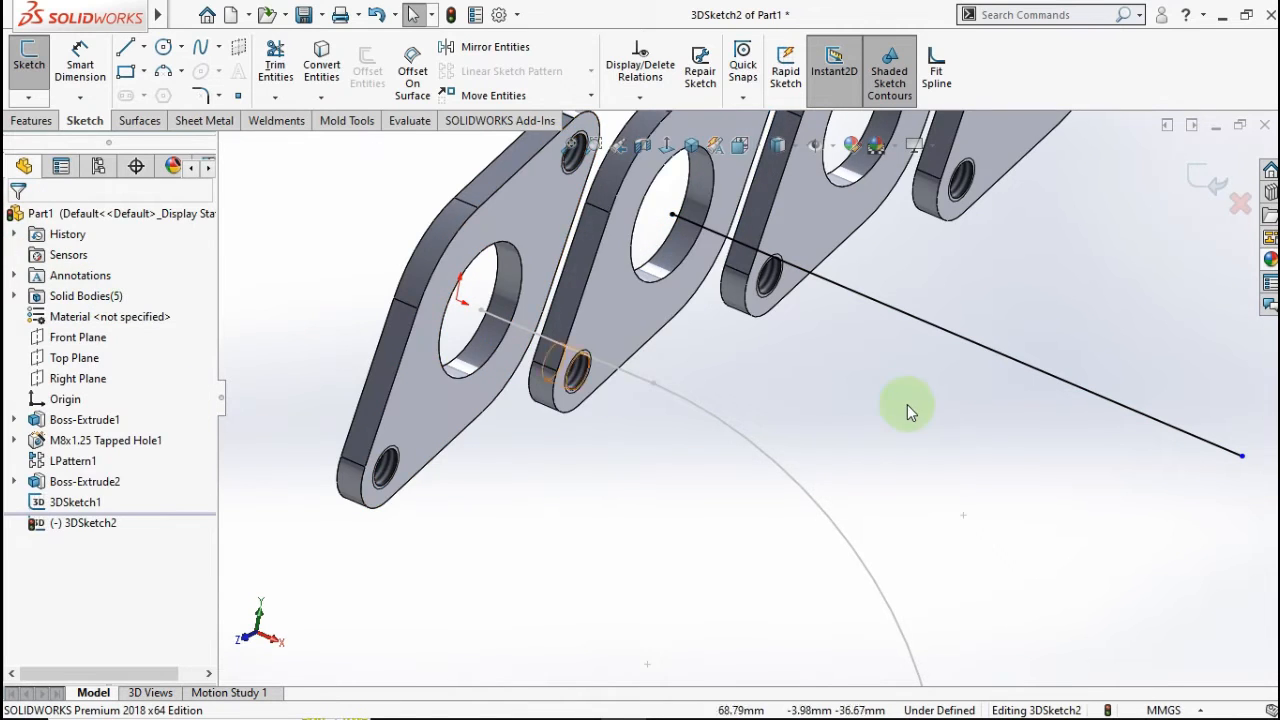
Connect the free ends of the second flange's line and the cylinder line with a straight line.
{"action": "scroll", "coordinate": [905, 460], "scroll_direction": "up", "scroll_amount": 6}
{"action": "scroll", "coordinate": [862, 554], "scroll_direction": "down", "scroll_amount": 2}
{"action": "left_click", "coordinate": [698, 428]}
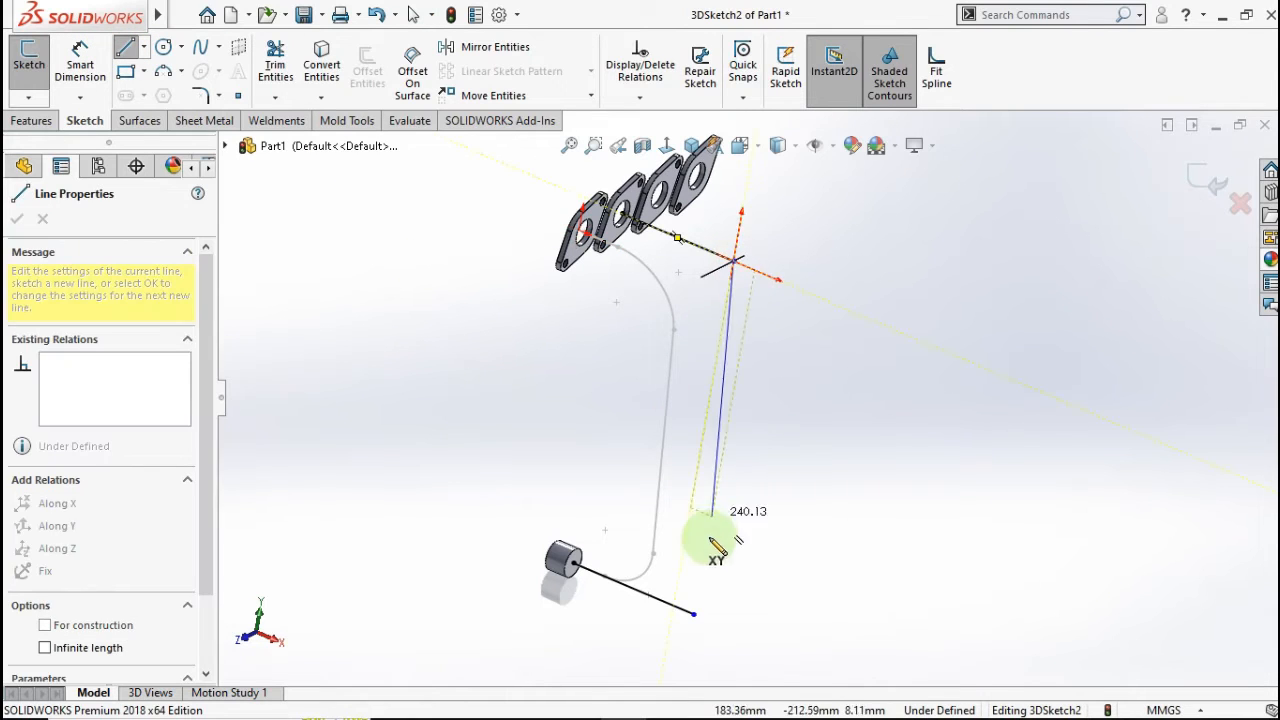
{"action": "left_click", "coordinate": [693, 614]}
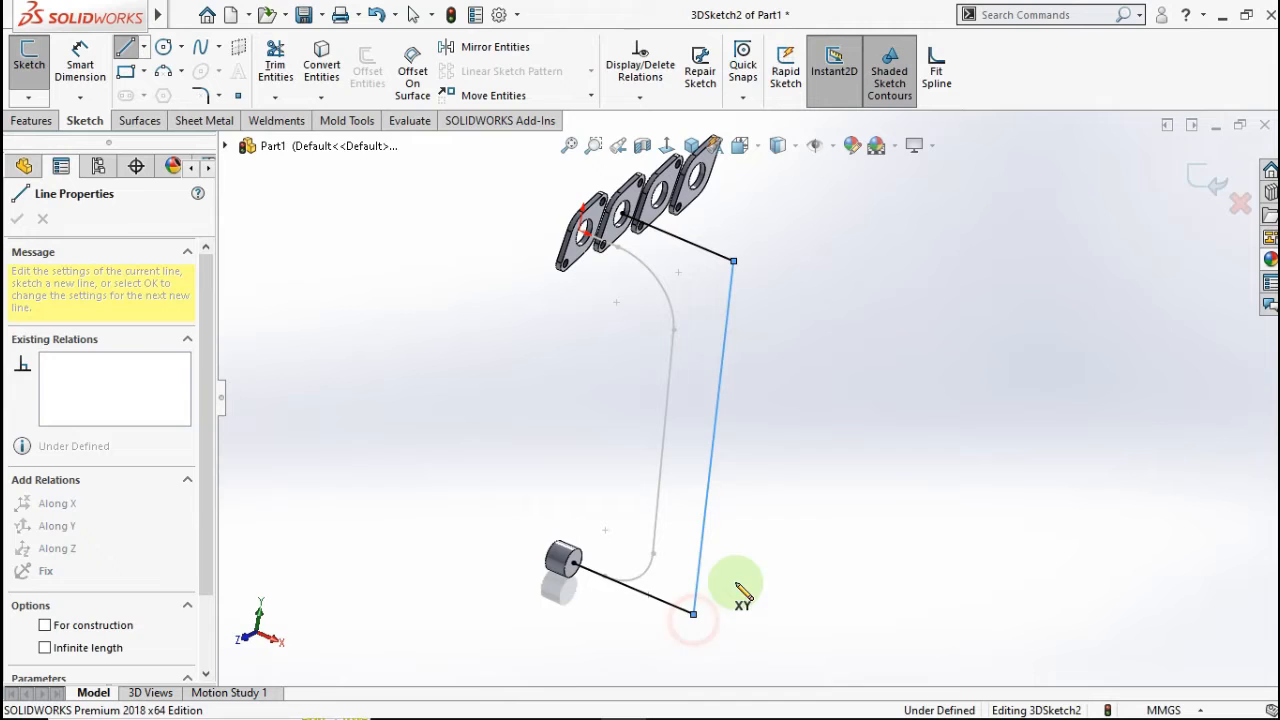
{"action": "double_click", "coordinate": [777, 486]}
Dimension the length of the line leaving the second flange as 100 mm.
{"action": "left_click", "coordinate": [80, 62]}
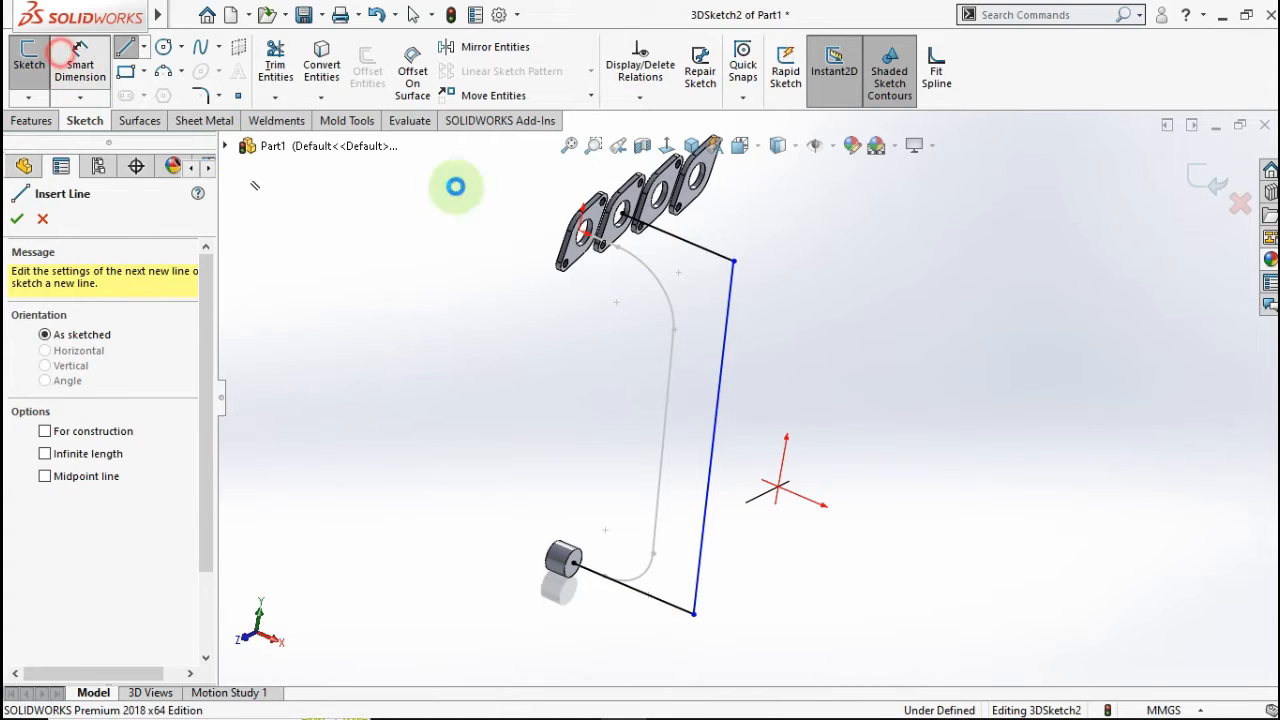
{"action": "left_click", "coordinate": [677, 237]}
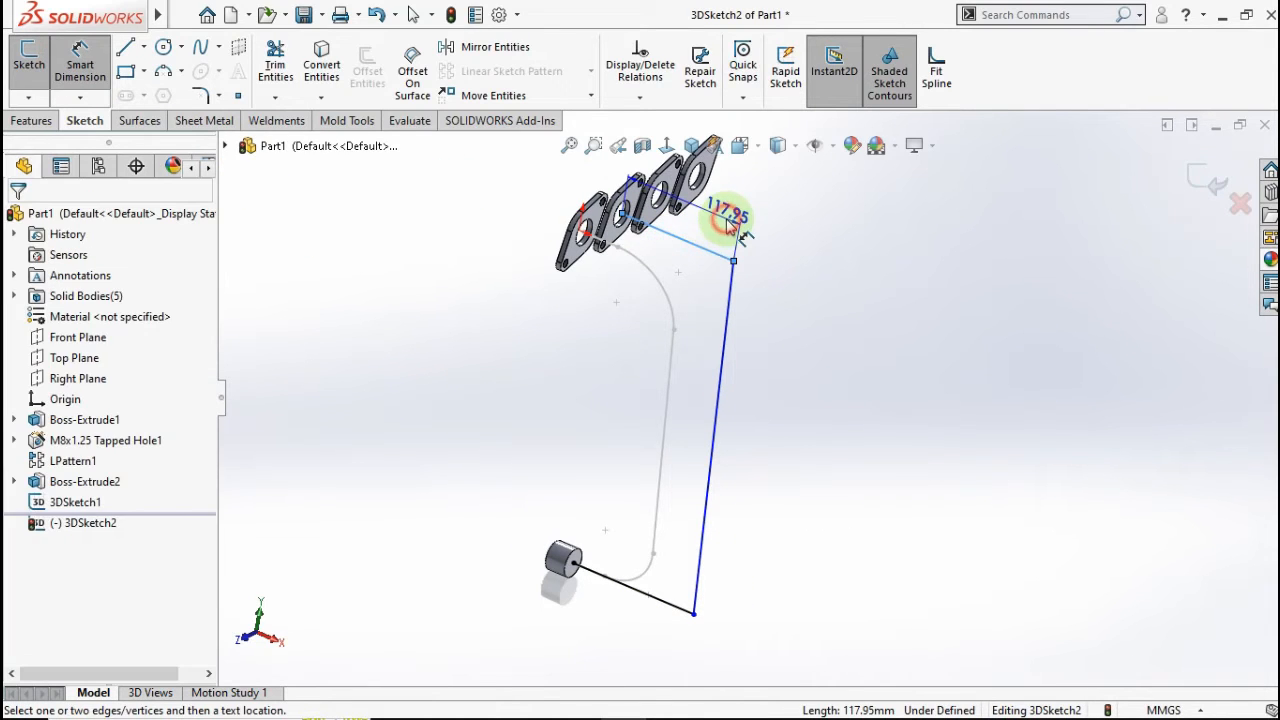
{"action": "left_click", "coordinate": [725, 227]}
{"action": "type", "text": "10"}
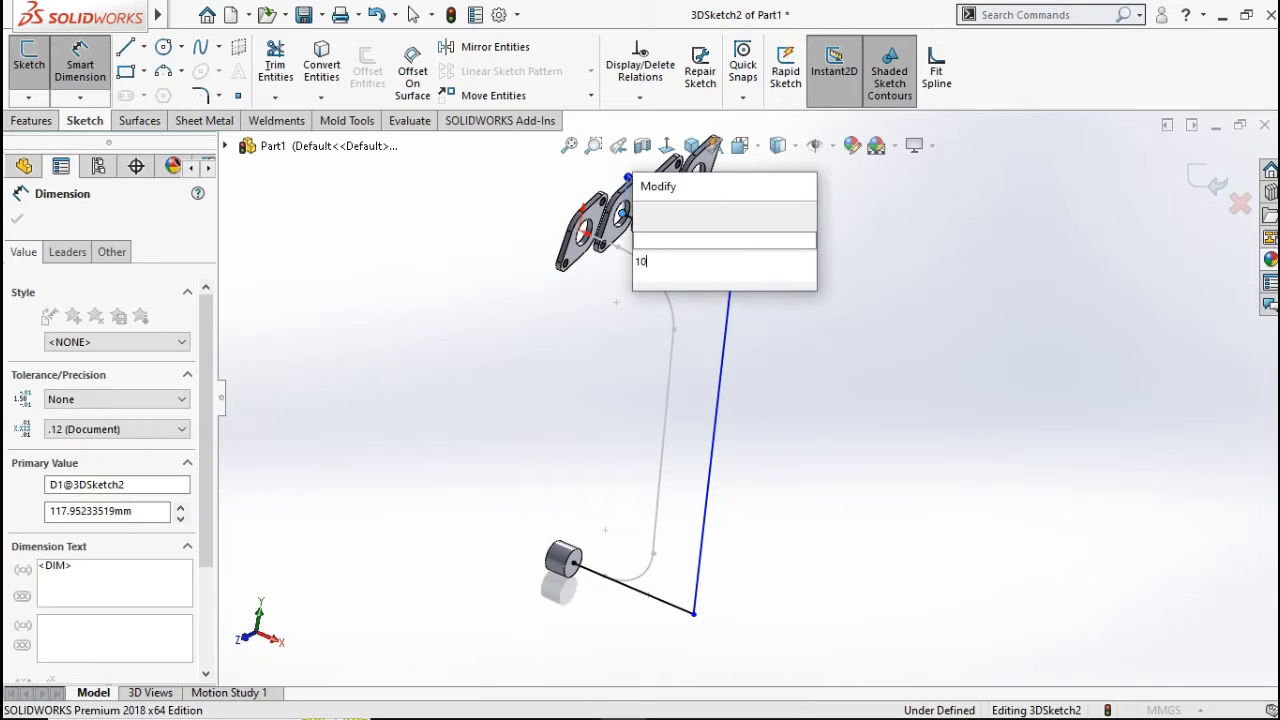
{"action": "type", "text": "0"}
{"action": "key", "text": "Return"}
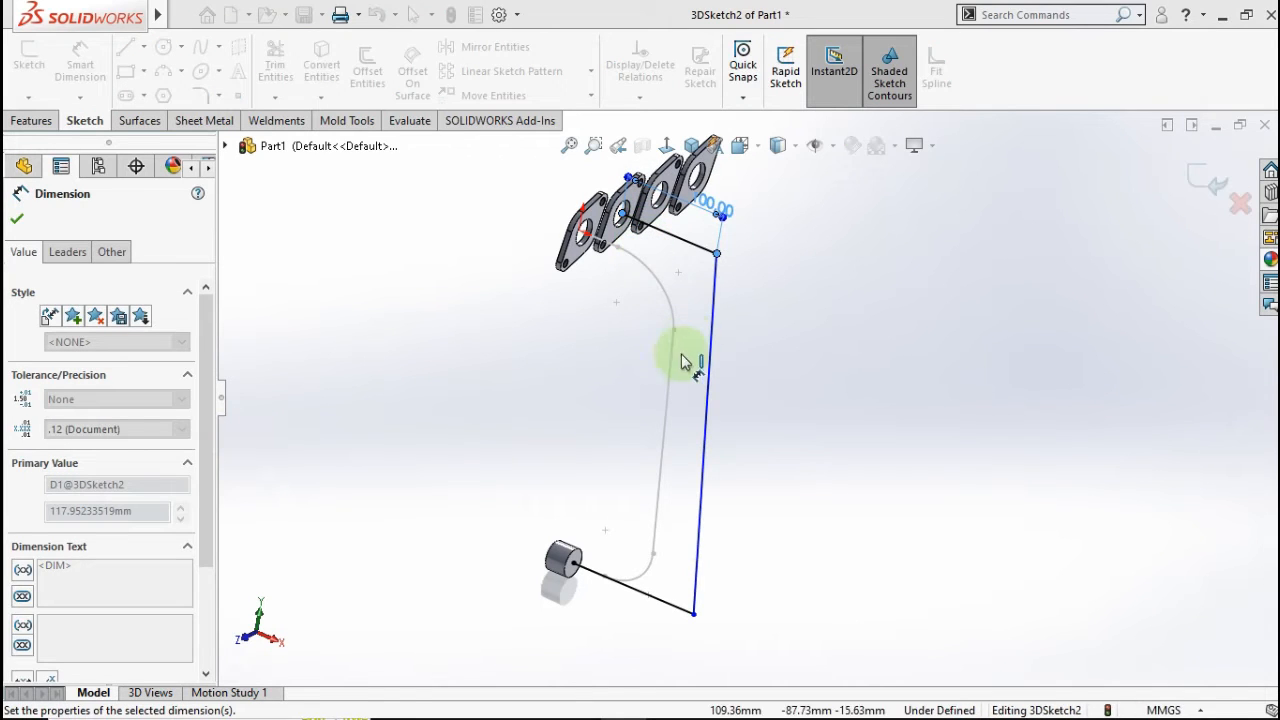
Dimension the length of the second path's line leaving the cylinder as 80 mm.
{"action": "left_click", "coordinate": [652, 597]}
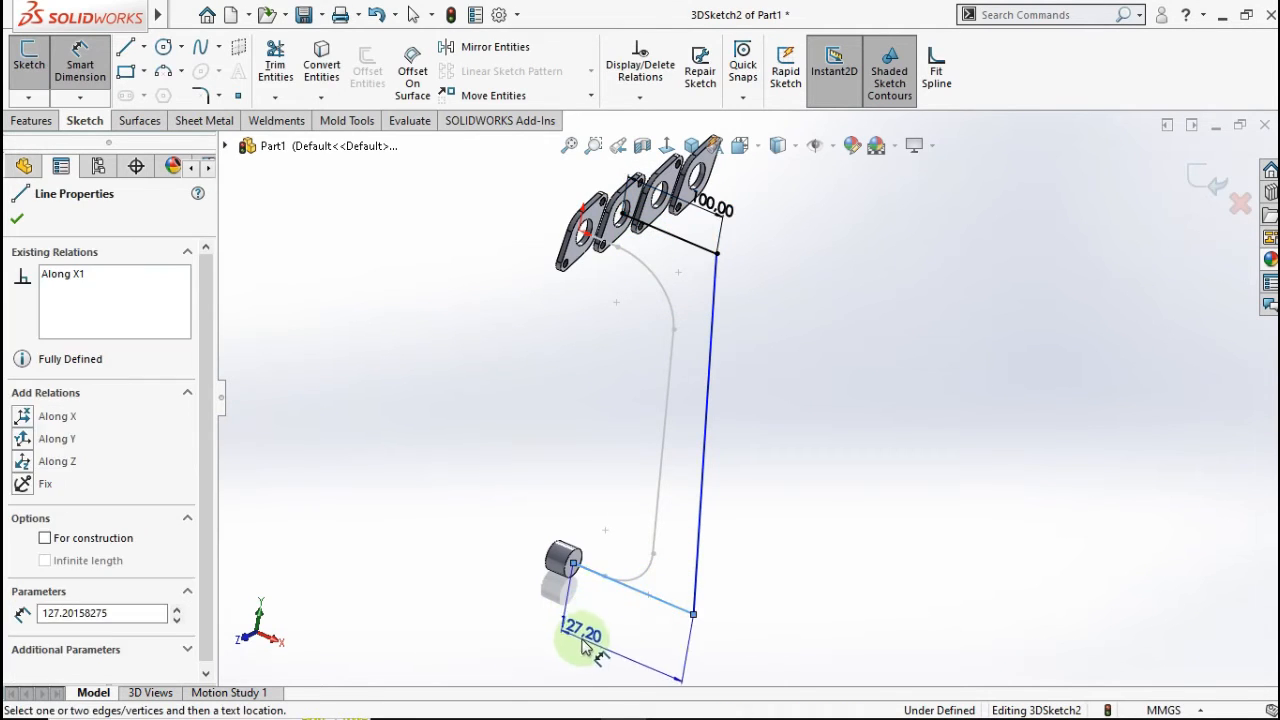
{"action": "left_click", "coordinate": [601, 652]}
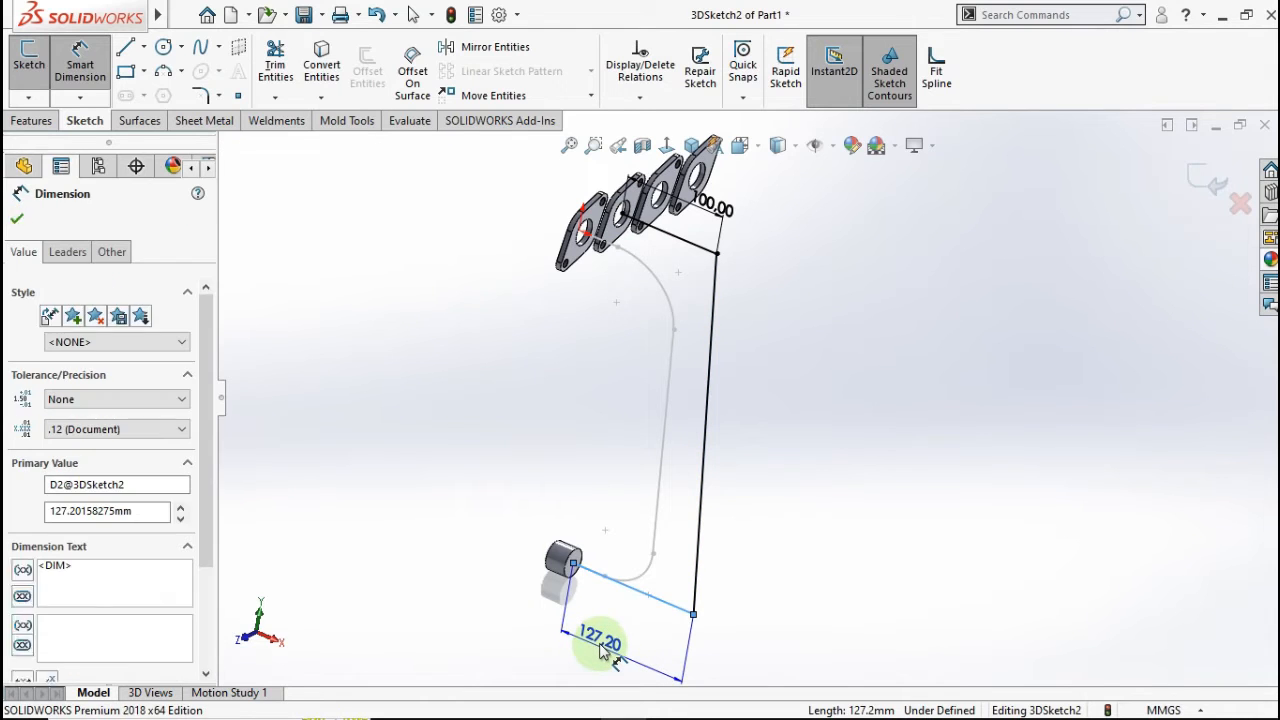
{"action": "type", "text": "80"}
{"action": "key", "text": "Return"}
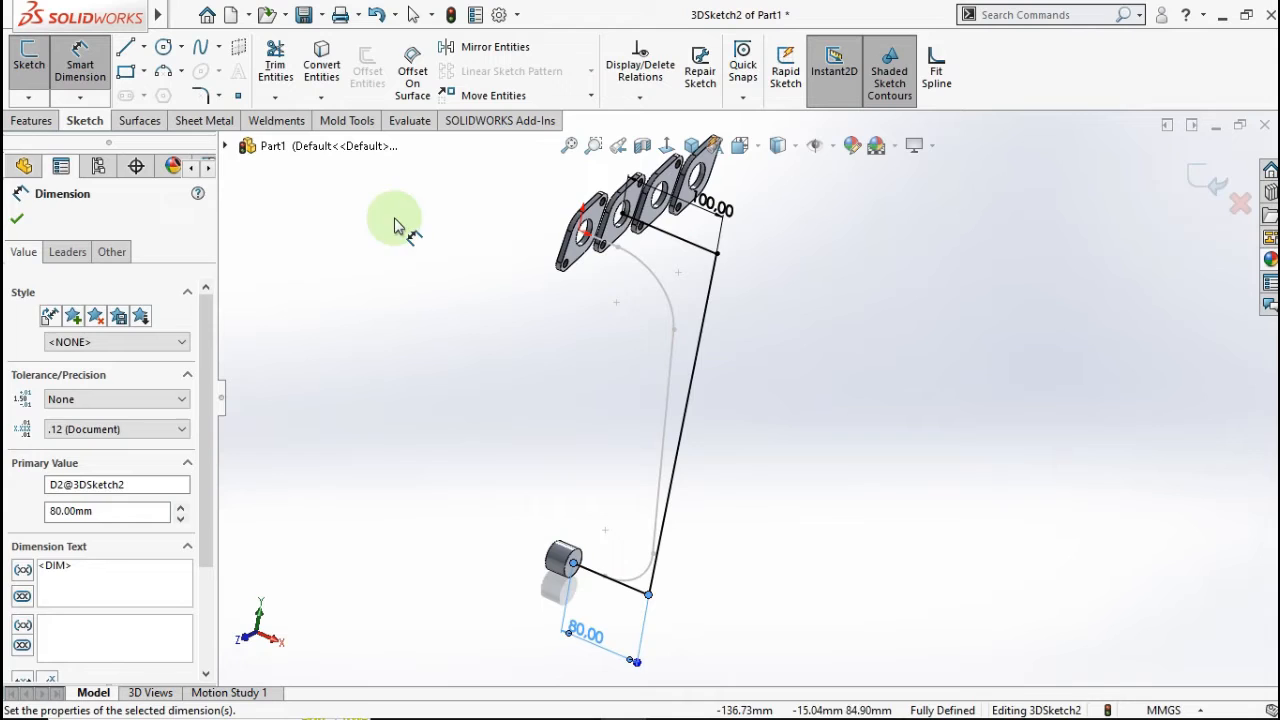
Fillet the second path's lower corner near the cylinder with a 50 mm radius.
{"action": "left_click", "coordinate": [201, 95]}
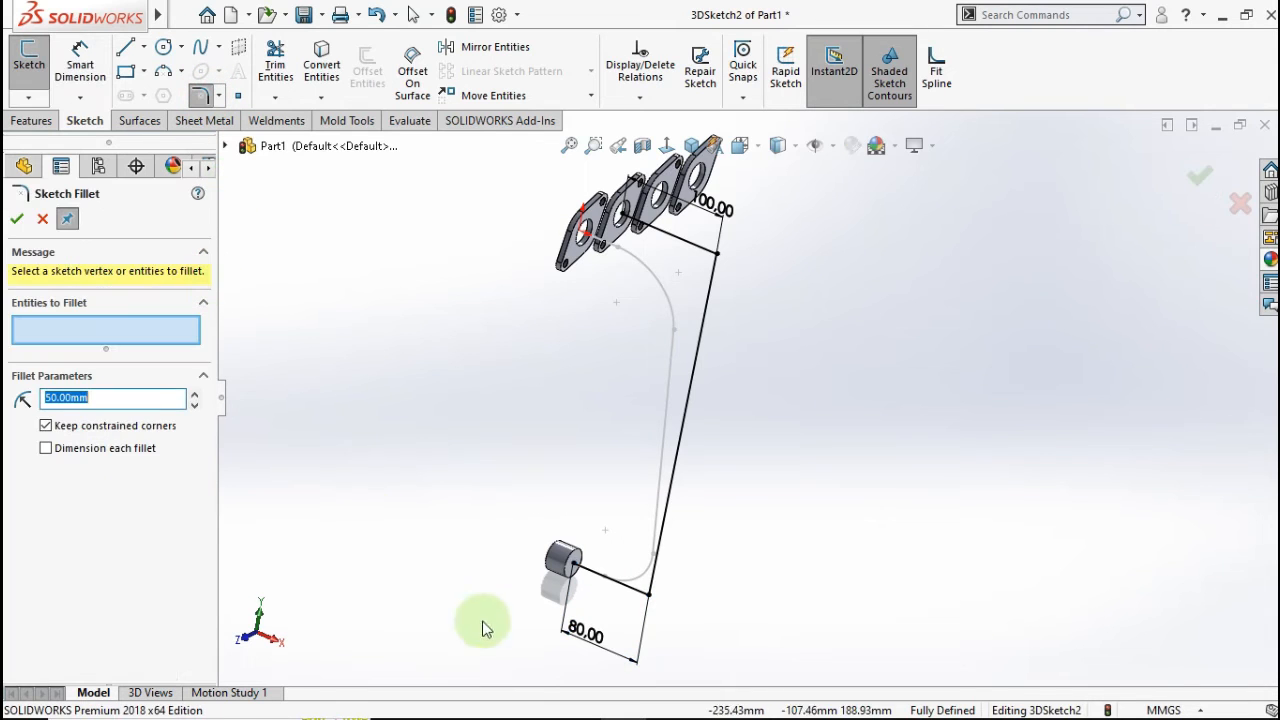
{"action": "left_click", "coordinate": [650, 598]}
{"action": "left_click", "coordinate": [17, 224]}
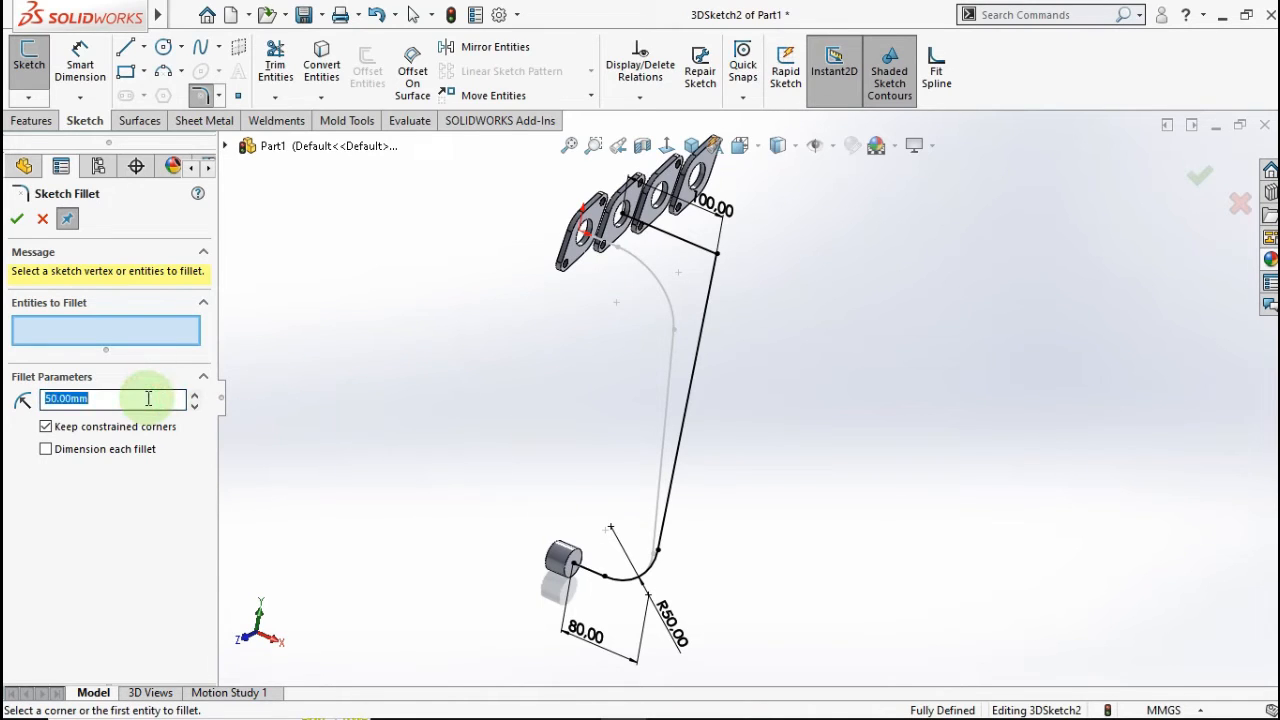
Fillet the second path's upper corner near the flange with a 60 mm radius and finish the 3D sketch.
{"action": "type", "text": "0"}
{"action": "left_click", "coordinate": [295, 362]}
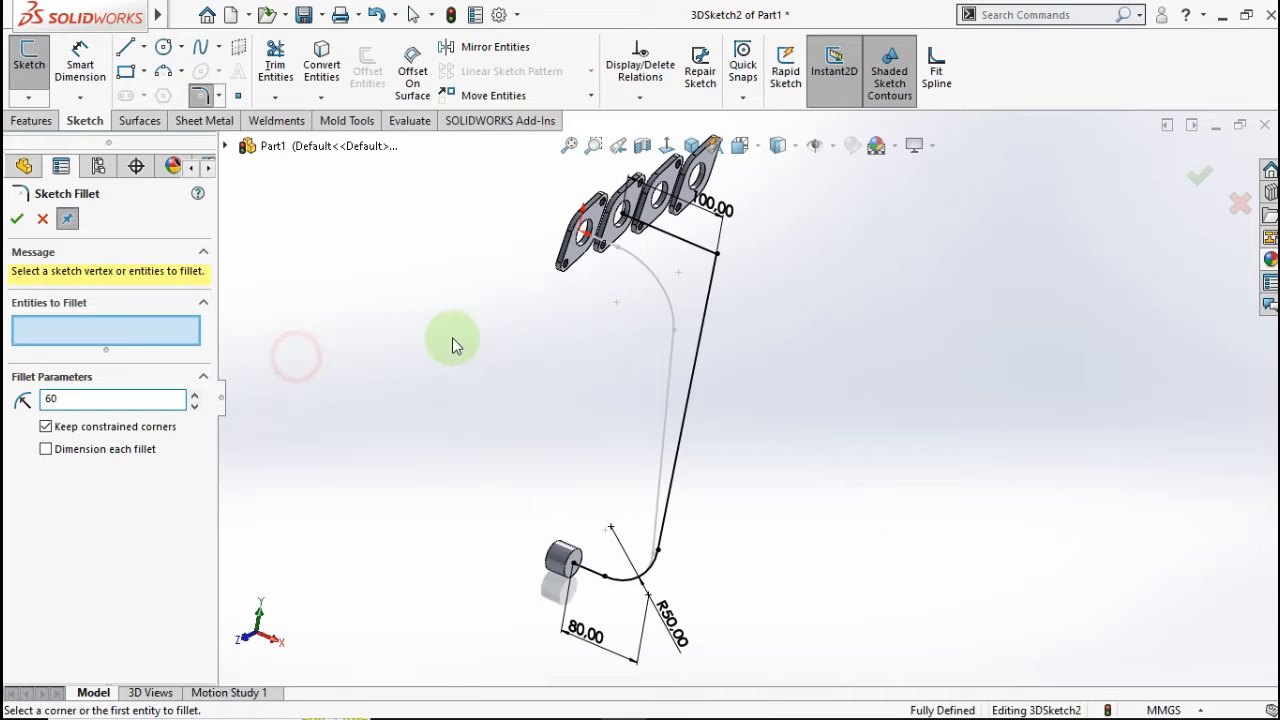
{"action": "left_click", "coordinate": [719, 255]}
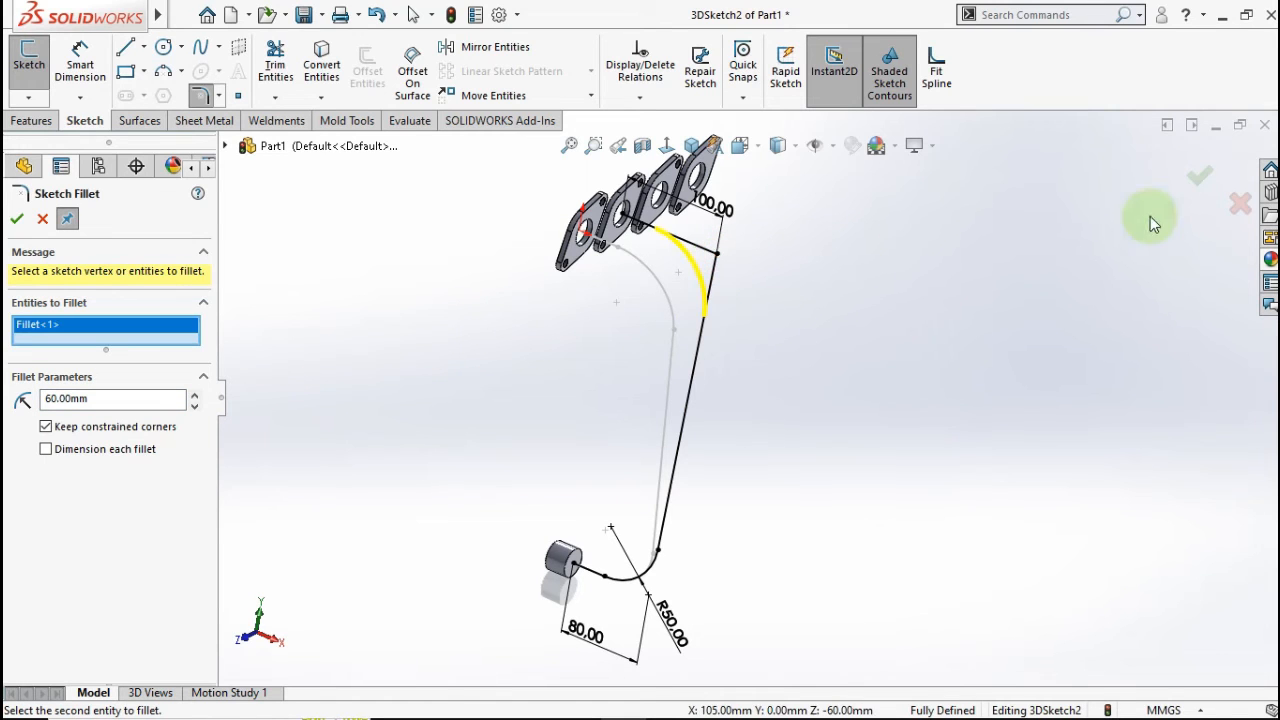
{"action": "left_click", "coordinate": [1197, 177]}
{"action": "left_click", "coordinate": [1197, 177]}
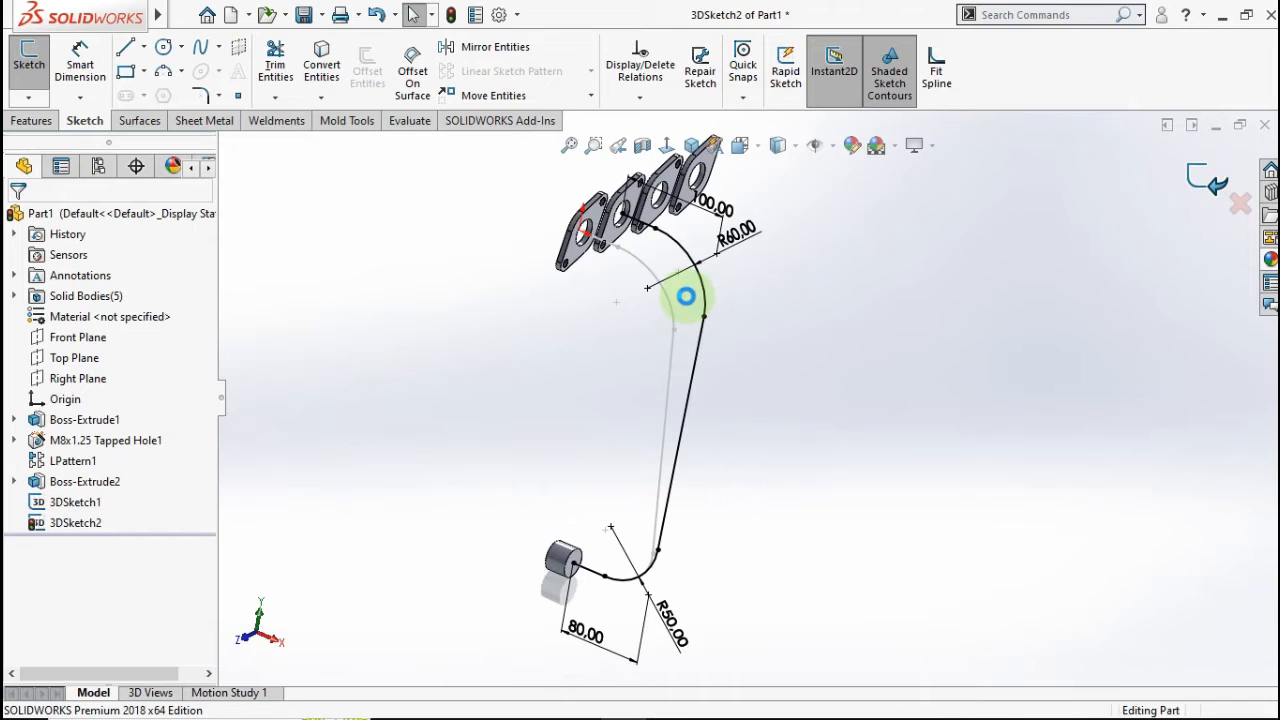
Start a sketch on the first flange's outlet-side face and draw a circle of about 16.8 mm radius centred on its bore.
{"action": "scroll", "coordinate": [688, 303], "scroll_direction": "down", "scroll_amount": 1}
{"action": "middle_click_drag", "start_coordinate": [688, 303], "coordinate": [540, 263]}
{"action": "scroll", "coordinate": [491, 251], "scroll_direction": "down", "scroll_amount": 4}
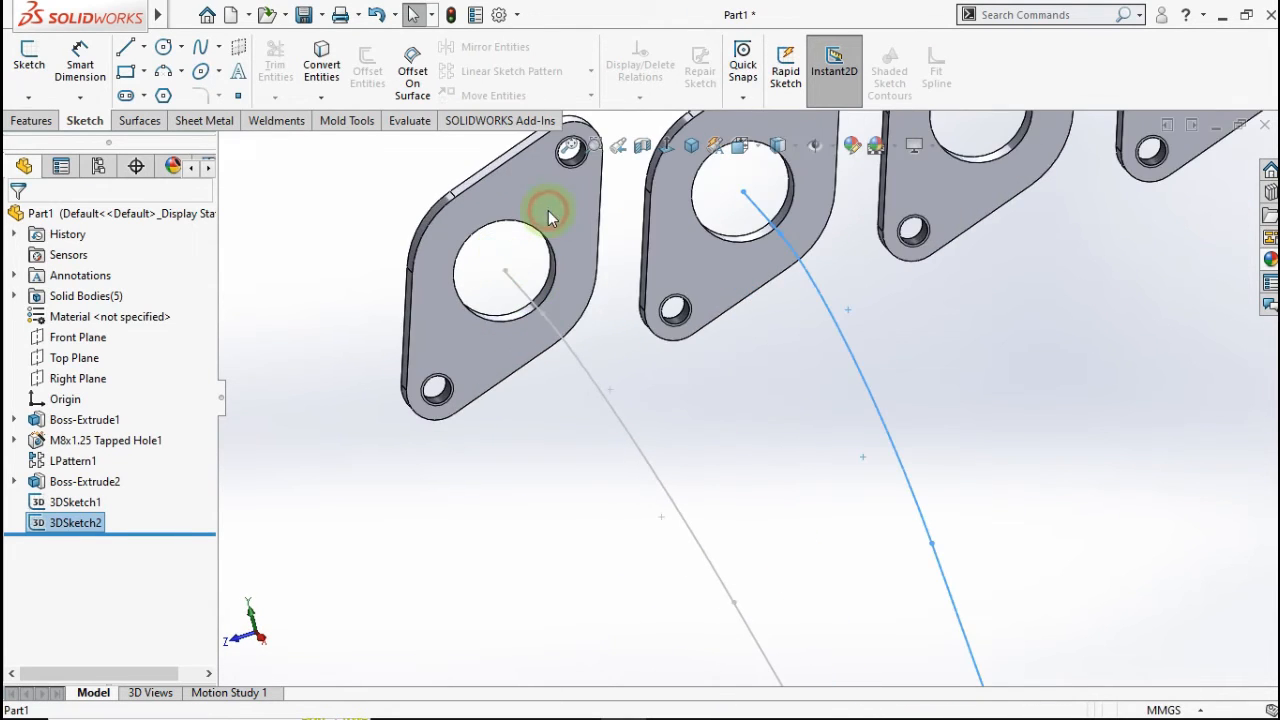
{"action": "left_click", "coordinate": [548, 210]}
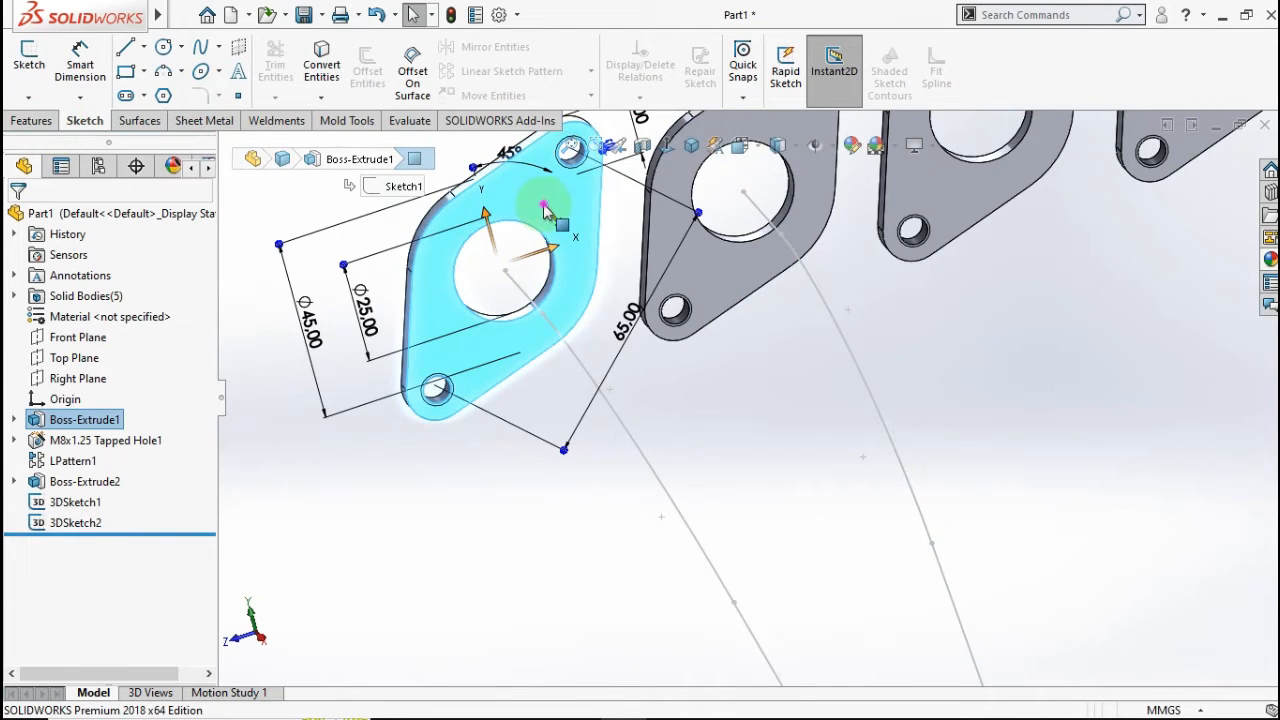
{"action": "right_click", "coordinate": [543, 206]}
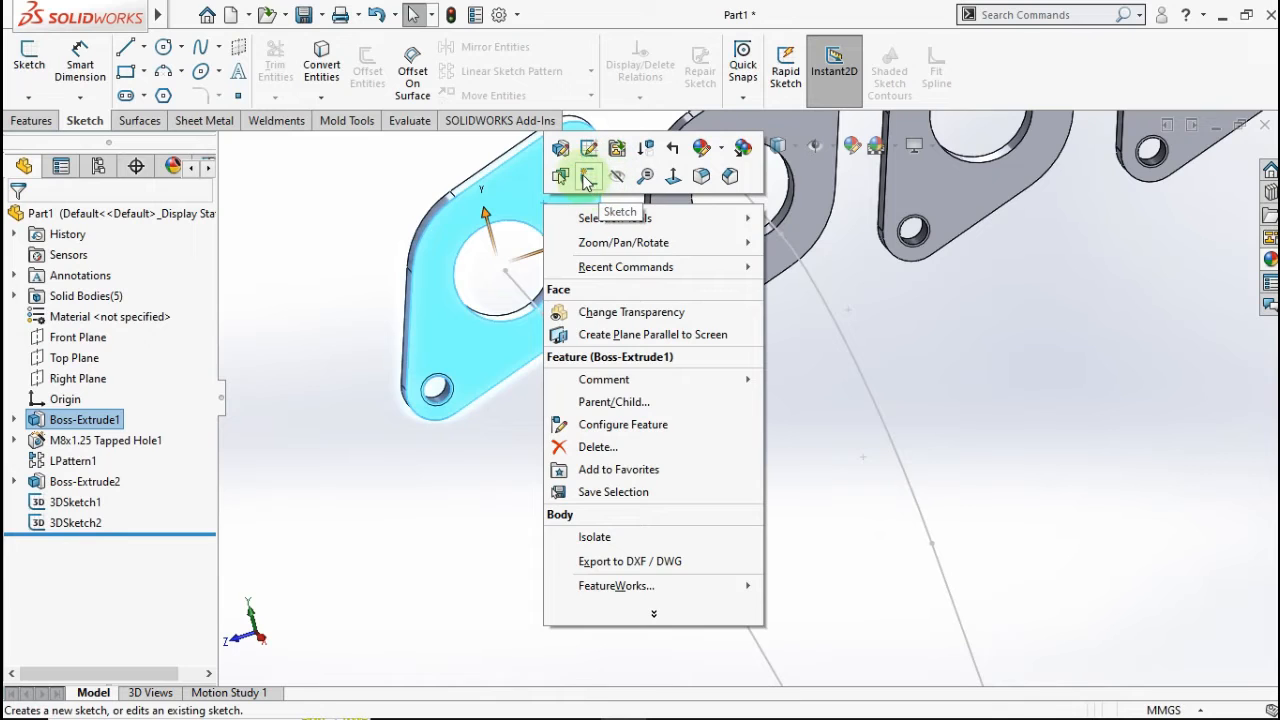
{"action": "left_click", "coordinate": [588, 176]}
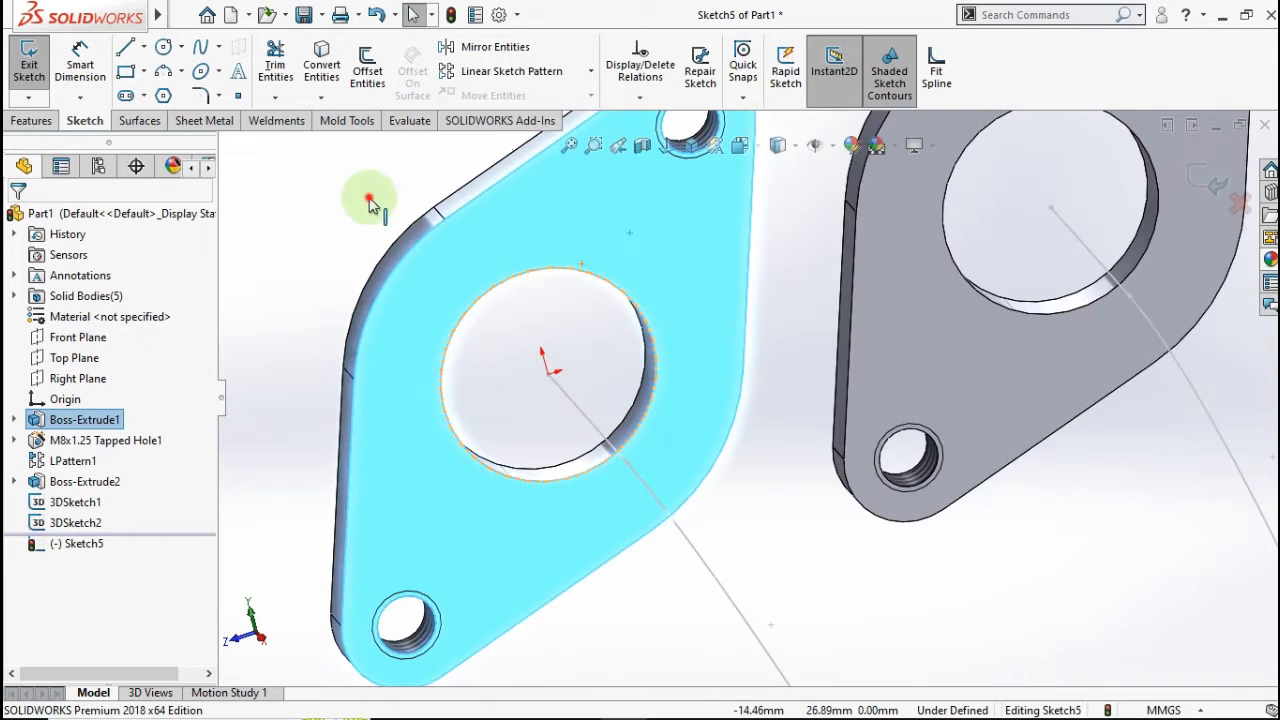
{"action": "left_click", "coordinate": [163, 47]}
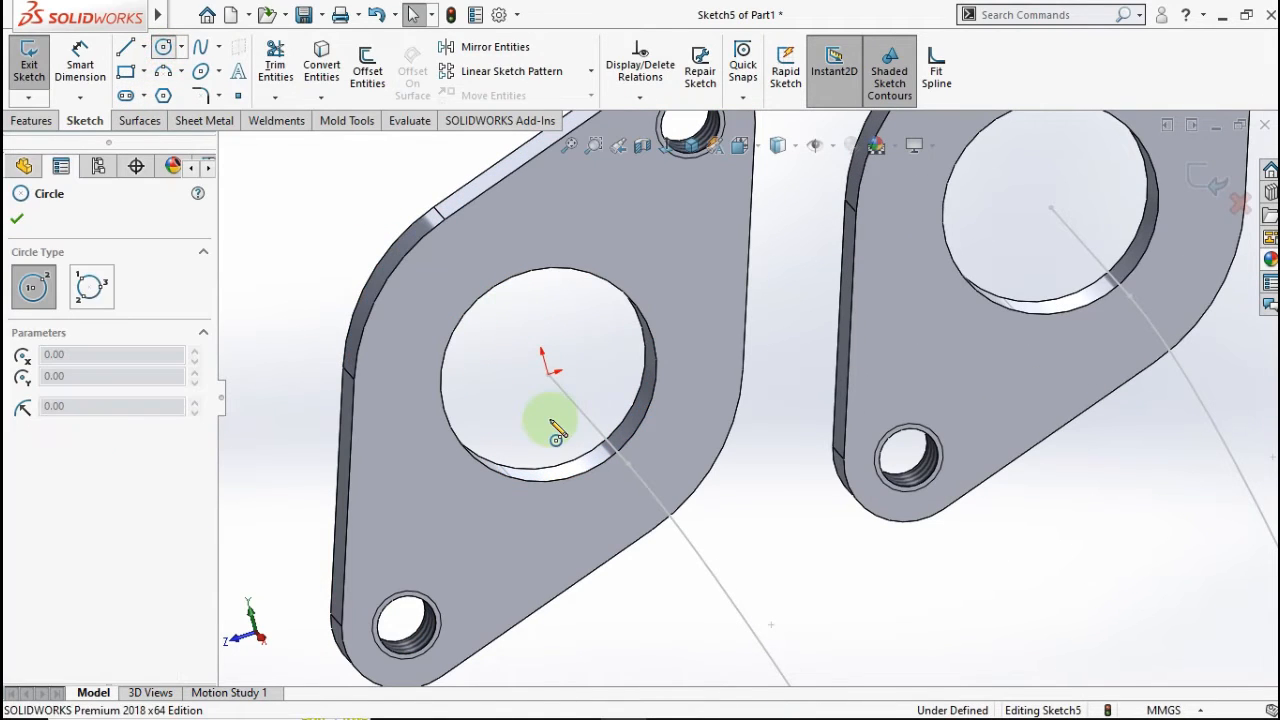
{"action": "left_click", "coordinate": [548, 374]}
{"action": "left_click", "coordinate": [642, 265]}
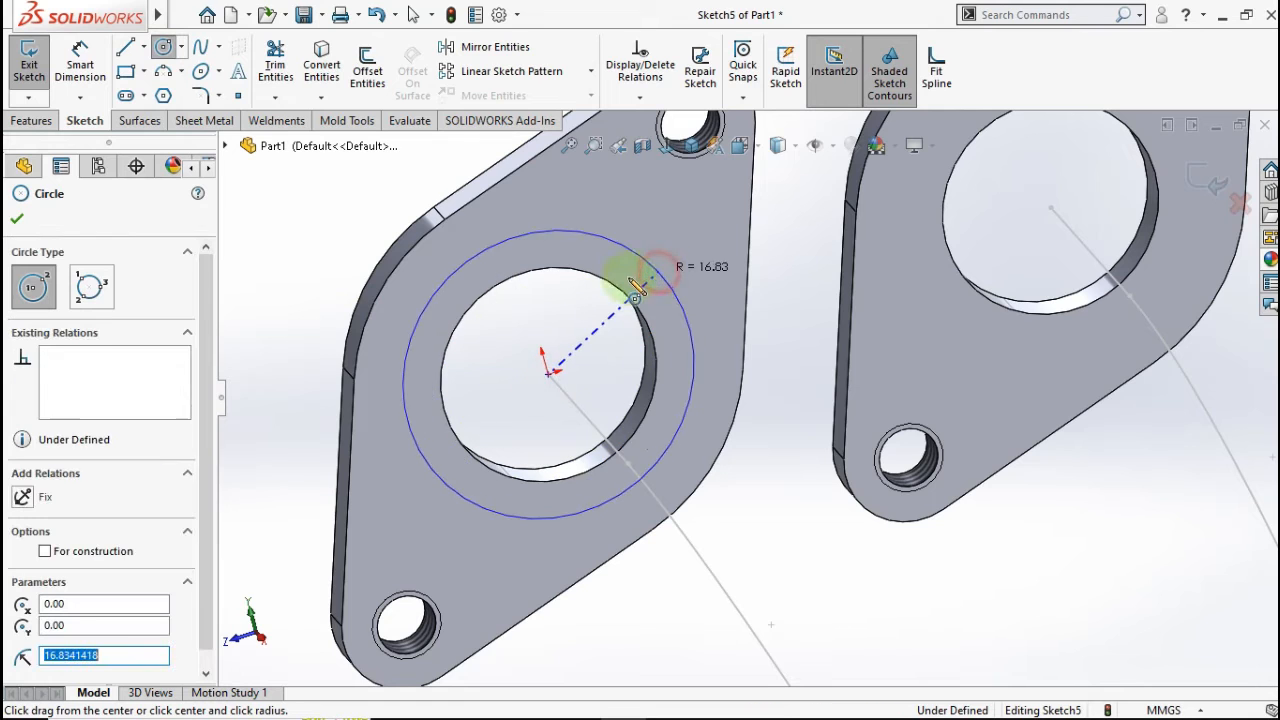
Set the diameter of the first flange's profile circle to 27 mm and finish the sketch.
{"action": "left_click", "coordinate": [80, 63]}
{"action": "left_click", "coordinate": [431, 289]}
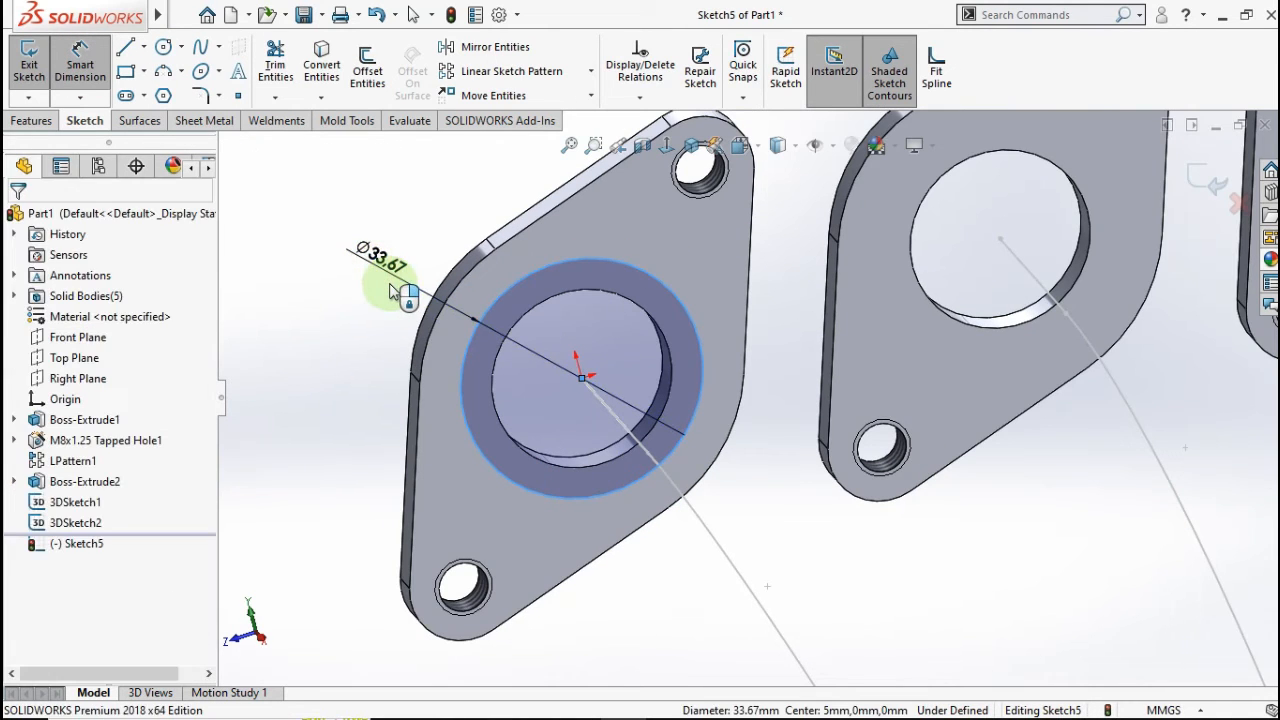
{"action": "left_click", "coordinate": [393, 288]}
{"action": "type", "text": "27"}
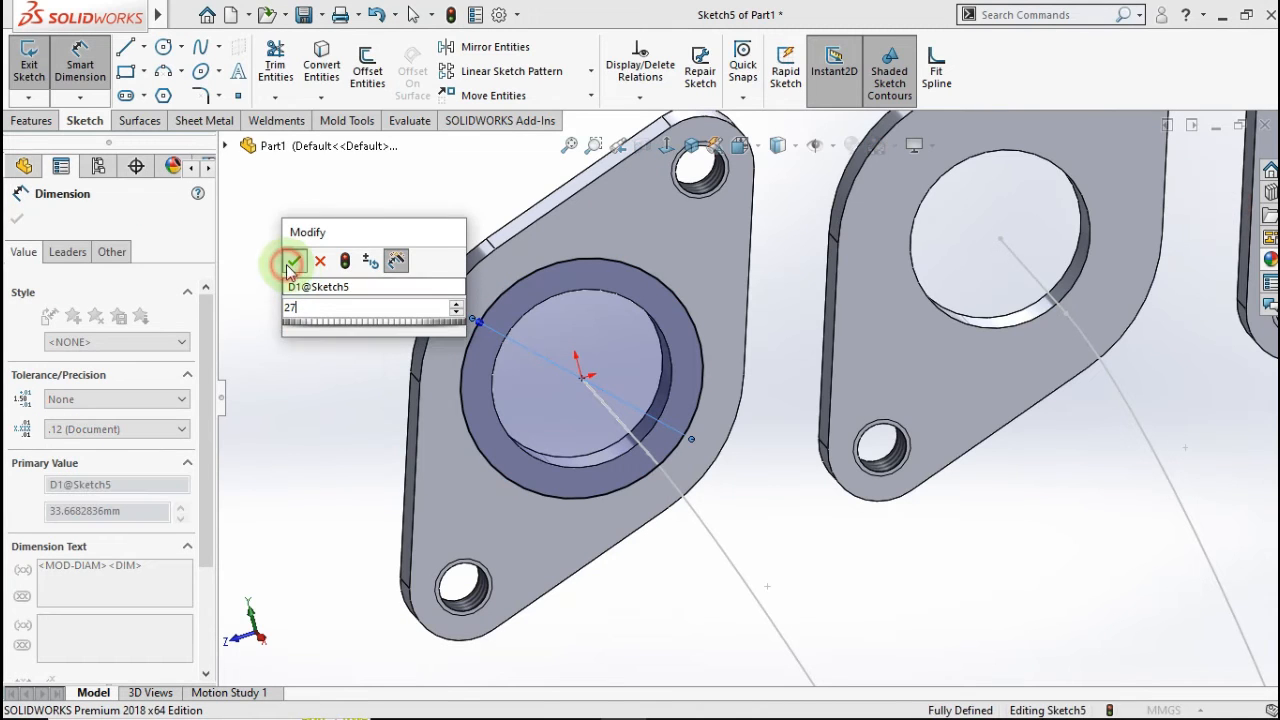
{"action": "left_click", "coordinate": [292, 262]}
{"action": "key", "text": "Escape"}
{"action": "scroll", "coordinate": [648, 458], "scroll_direction": "up", "scroll_amount": 3}
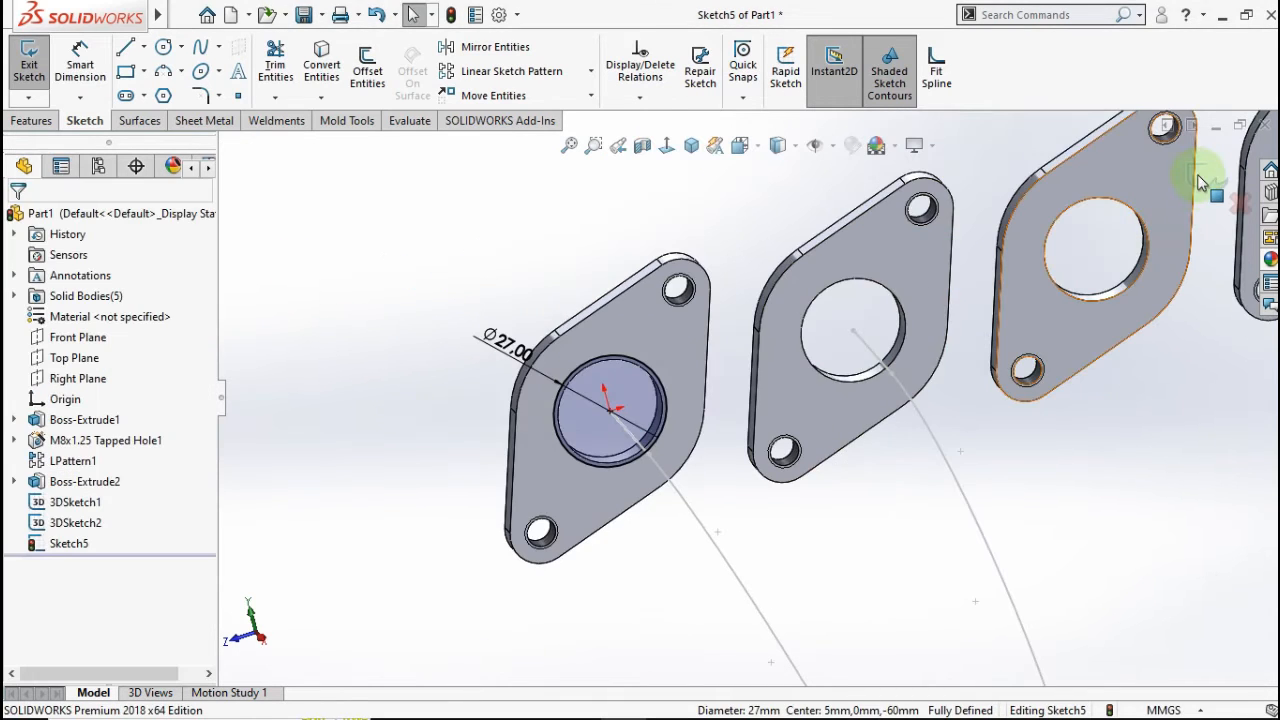
{"action": "left_click", "coordinate": [1202, 181]}
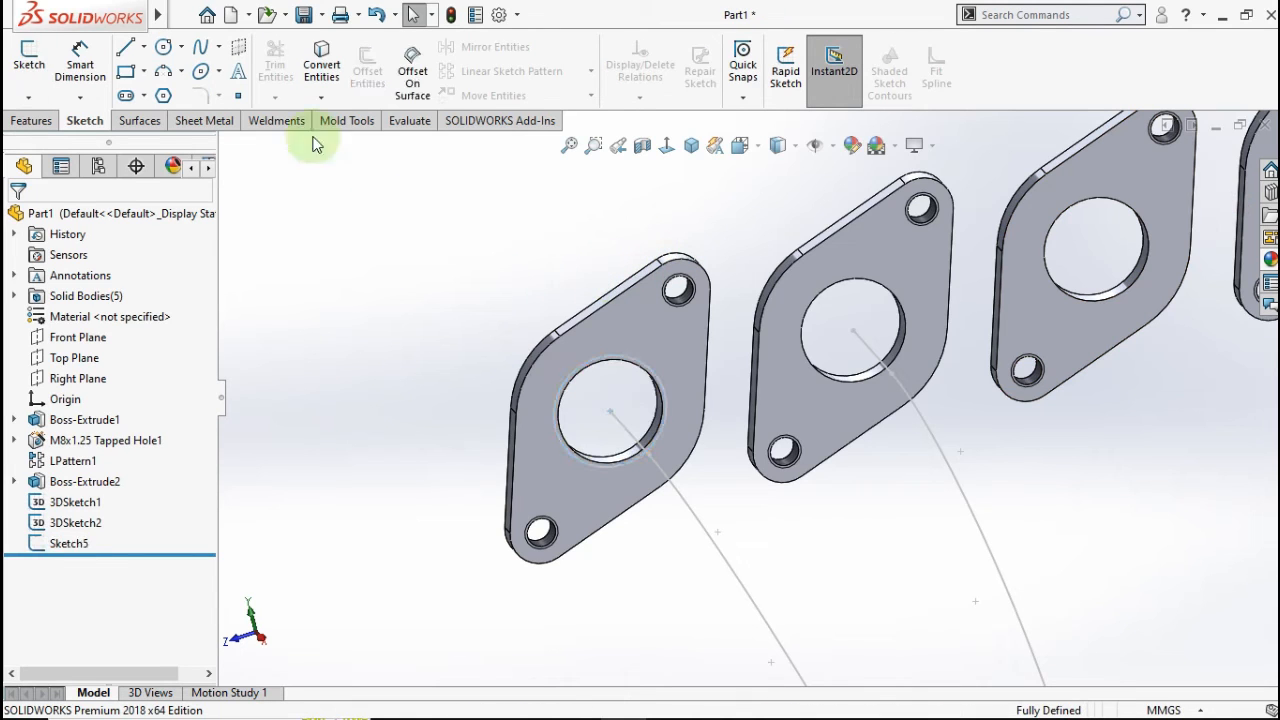
Sweep the first flange's 27 mm circle along the first 3D sketch path to form a solid pipe down to the cylinder.
{"action": "left_click", "coordinate": [60, 124]}
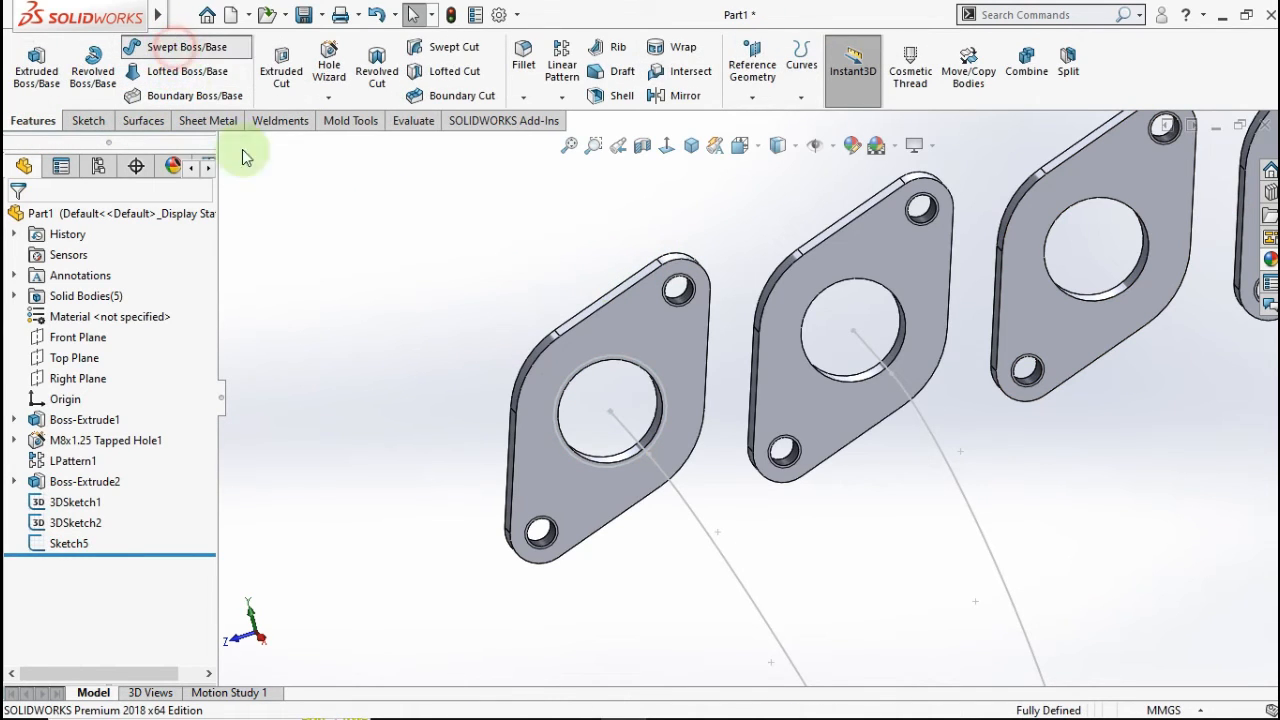
{"action": "left_click", "coordinate": [619, 367]}
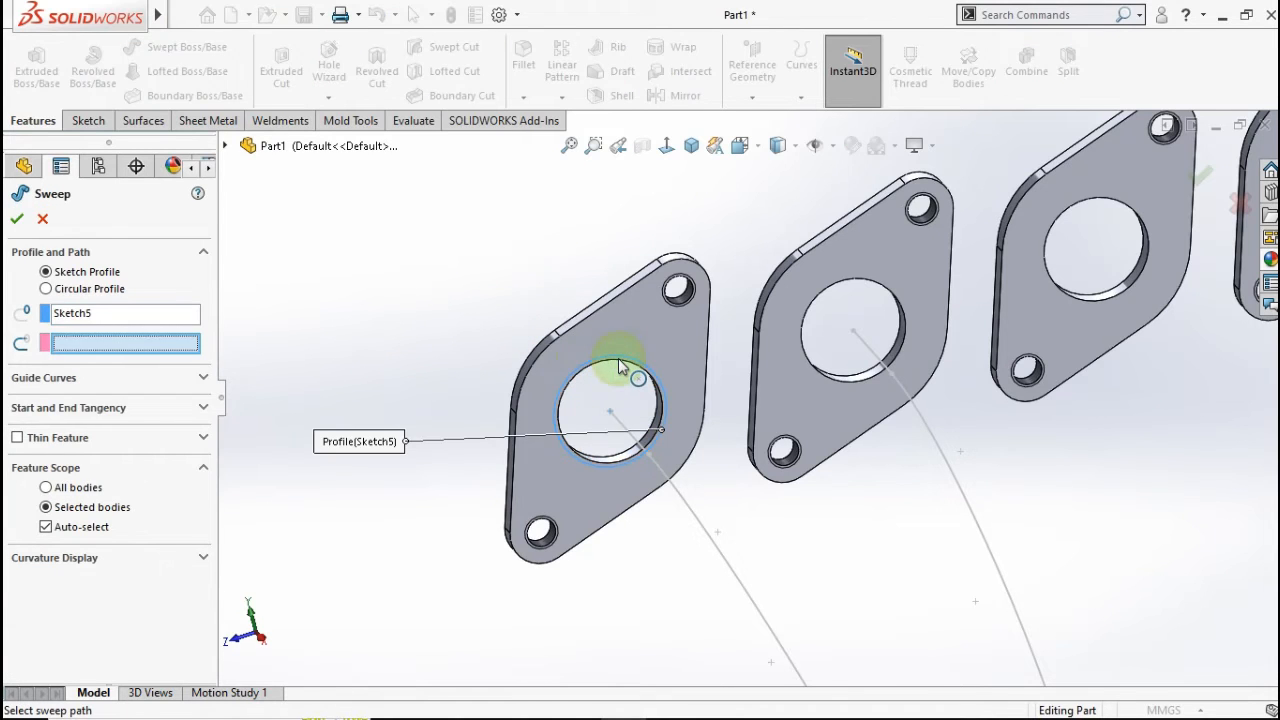
{"action": "left_click", "coordinate": [679, 495]}
{"action": "scroll", "coordinate": [756, 500], "scroll_direction": "up", "scroll_amount": 6}
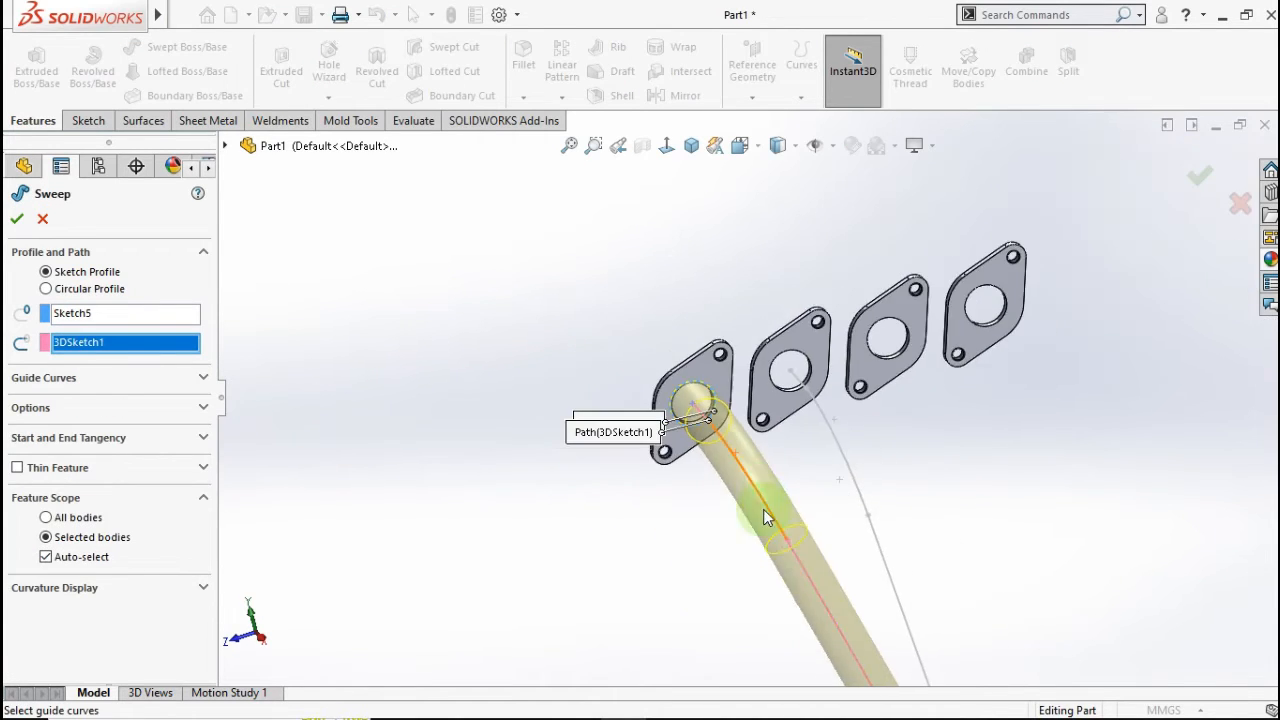
{"action": "middle_click_drag", "start_coordinate": [831, 570], "coordinate": [930, 490]}
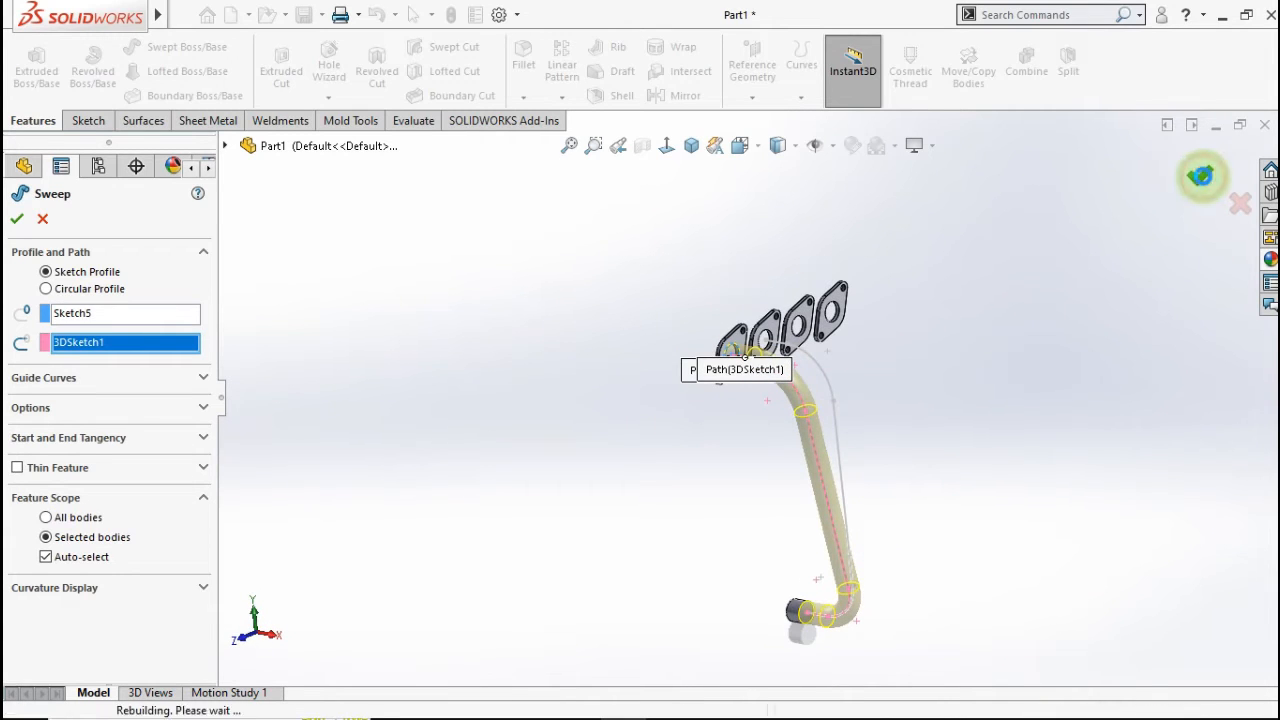
Start a sketch on the second flange's face and draw a circle of about 17 mm radius centred on the path's end point.
{"action": "scroll", "coordinate": [848, 383], "scroll_direction": "down", "scroll_amount": 5}
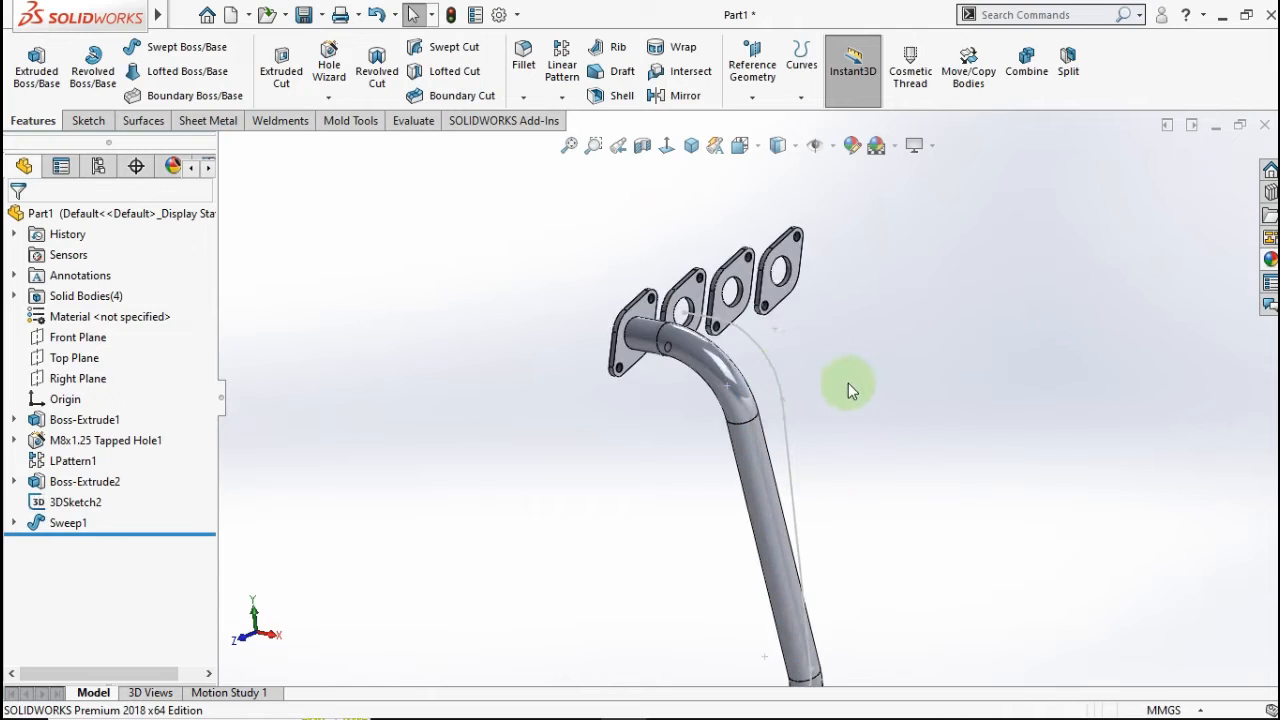
{"action": "middle_click_drag", "start_coordinate": [737, 394], "coordinate": [774, 229]}
{"action": "scroll", "coordinate": [561, 208], "scroll_direction": "down", "scroll_amount": 5}
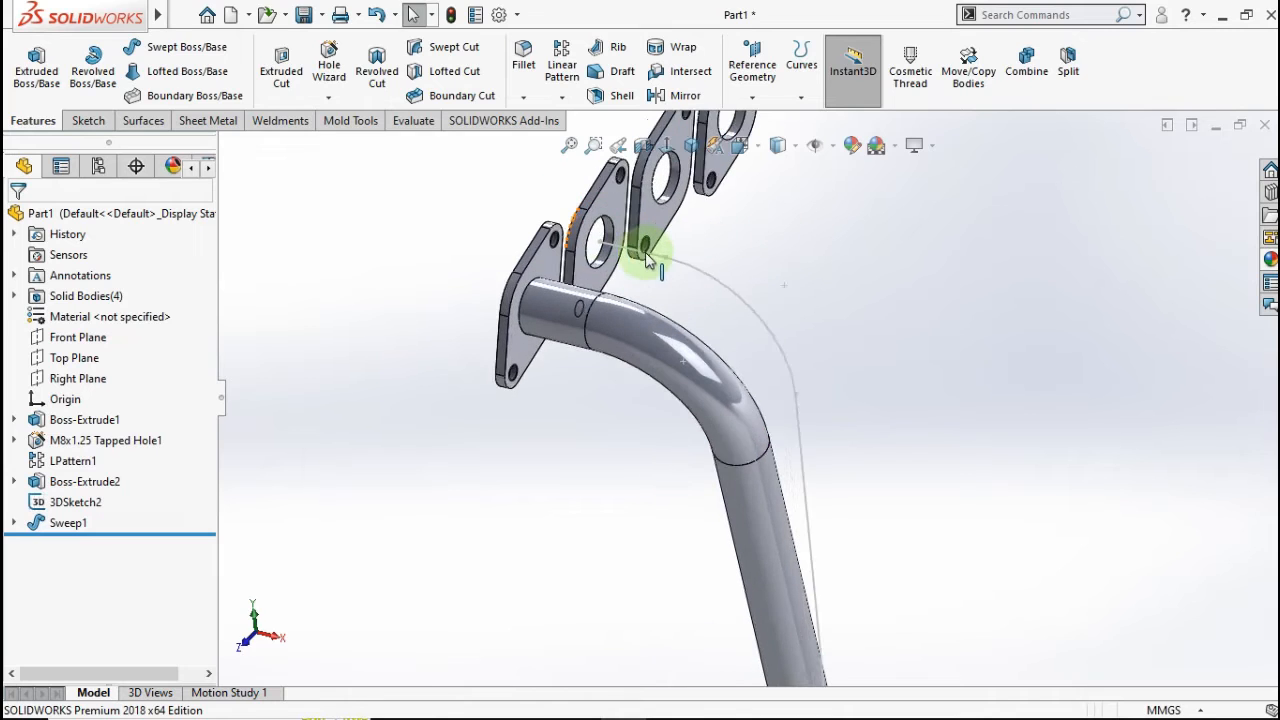
{"action": "left_click", "coordinate": [587, 193]}
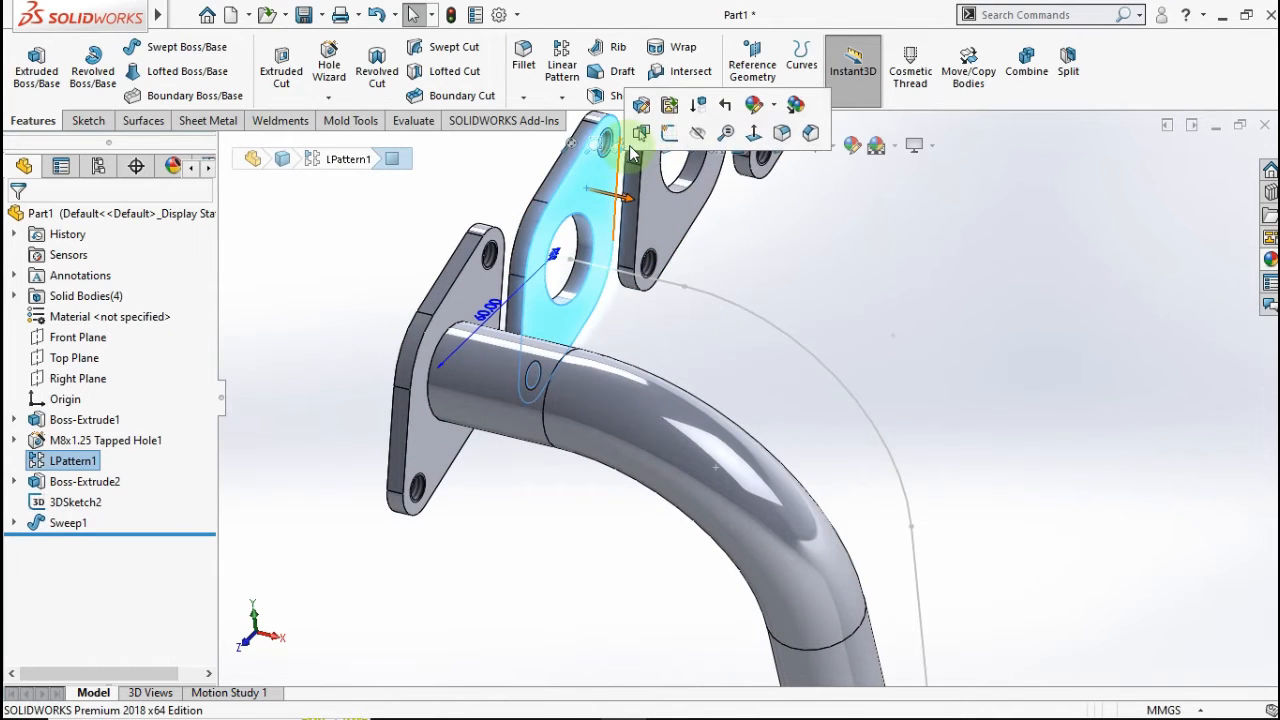
{"action": "left_click", "coordinate": [666, 134]}
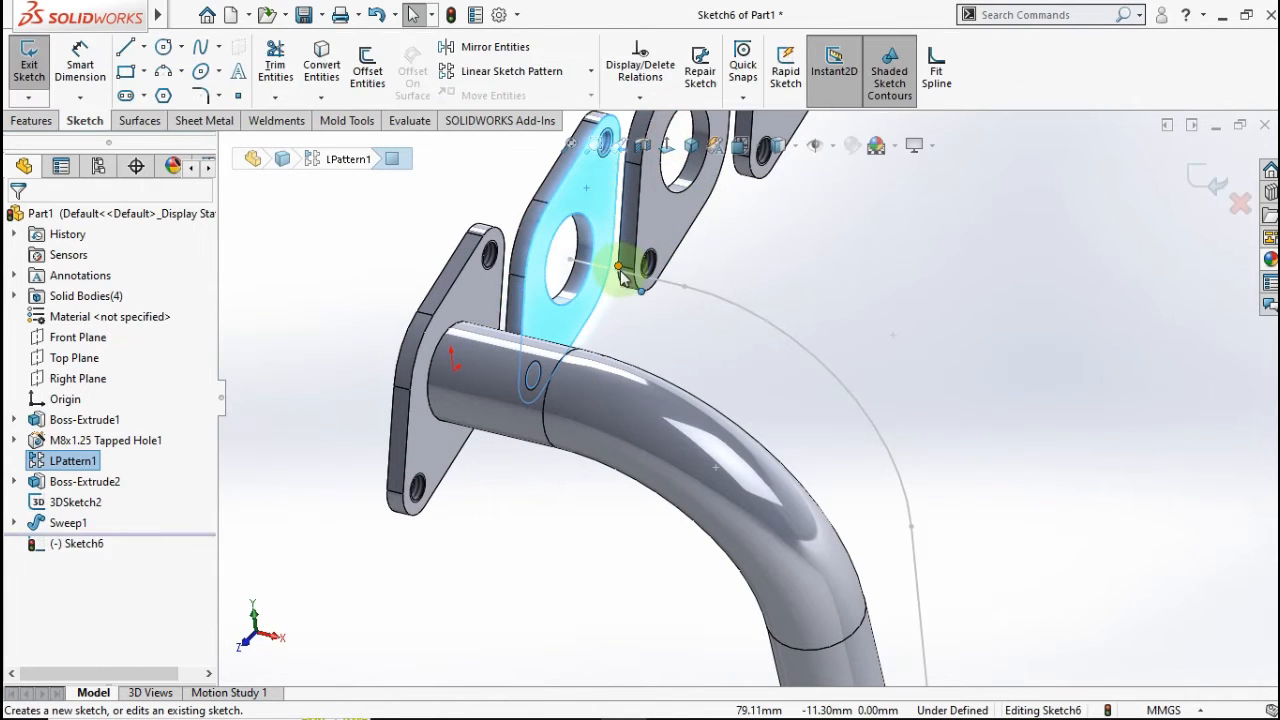
{"action": "scroll", "coordinate": [620, 275], "scroll_direction": "down", "scroll_amount": 5}
{"action": "left_click", "coordinate": [757, 386]}
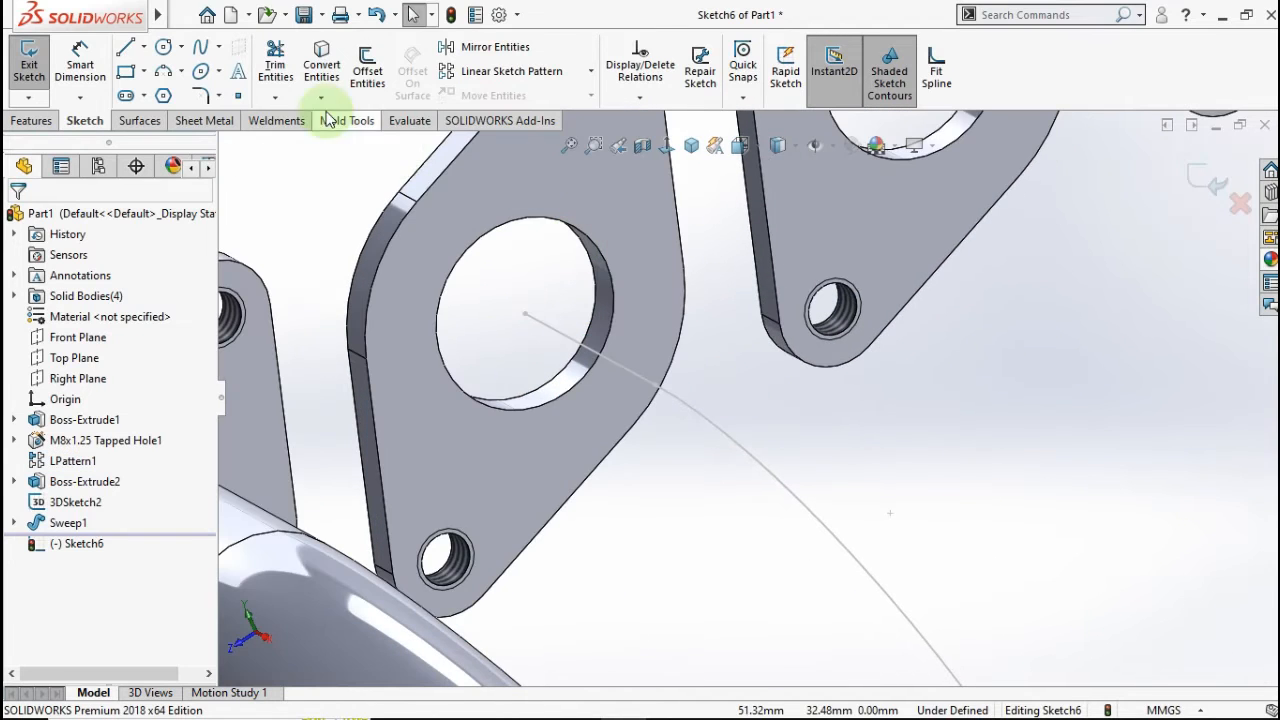
{"action": "left_click", "coordinate": [163, 48]}
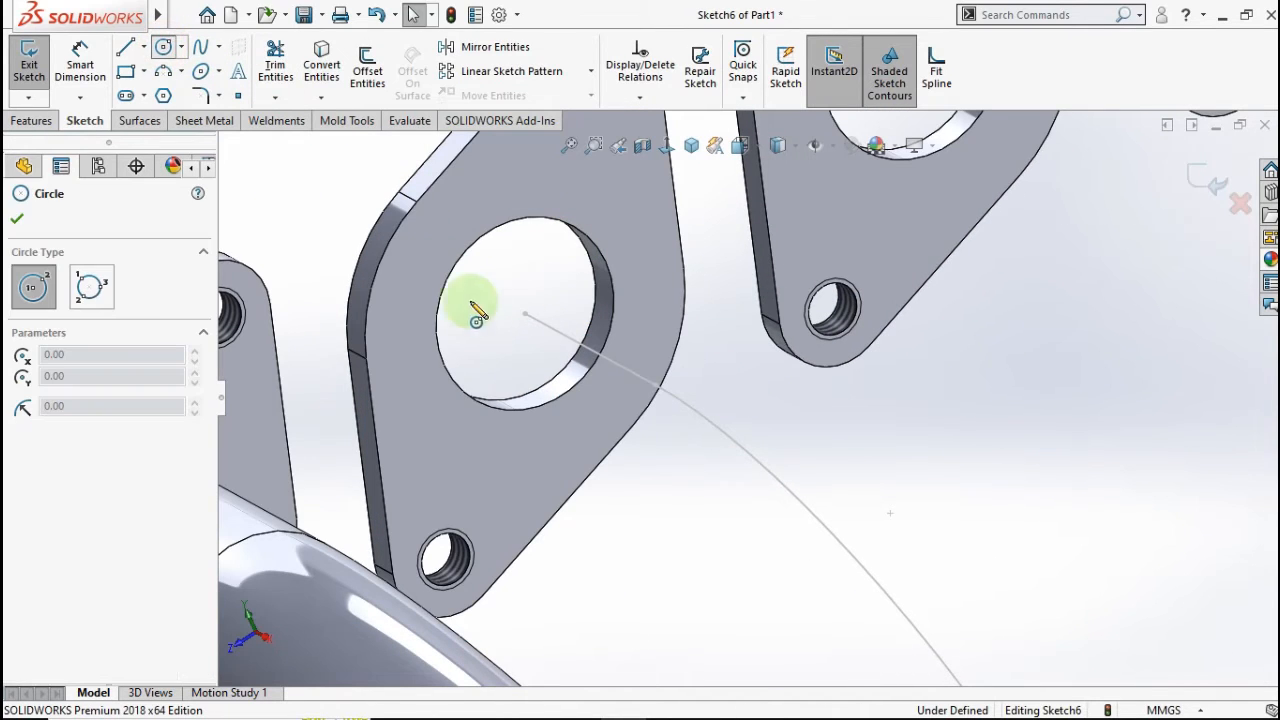
{"action": "left_click", "coordinate": [524, 315]}
{"action": "left_click", "coordinate": [614, 230]}
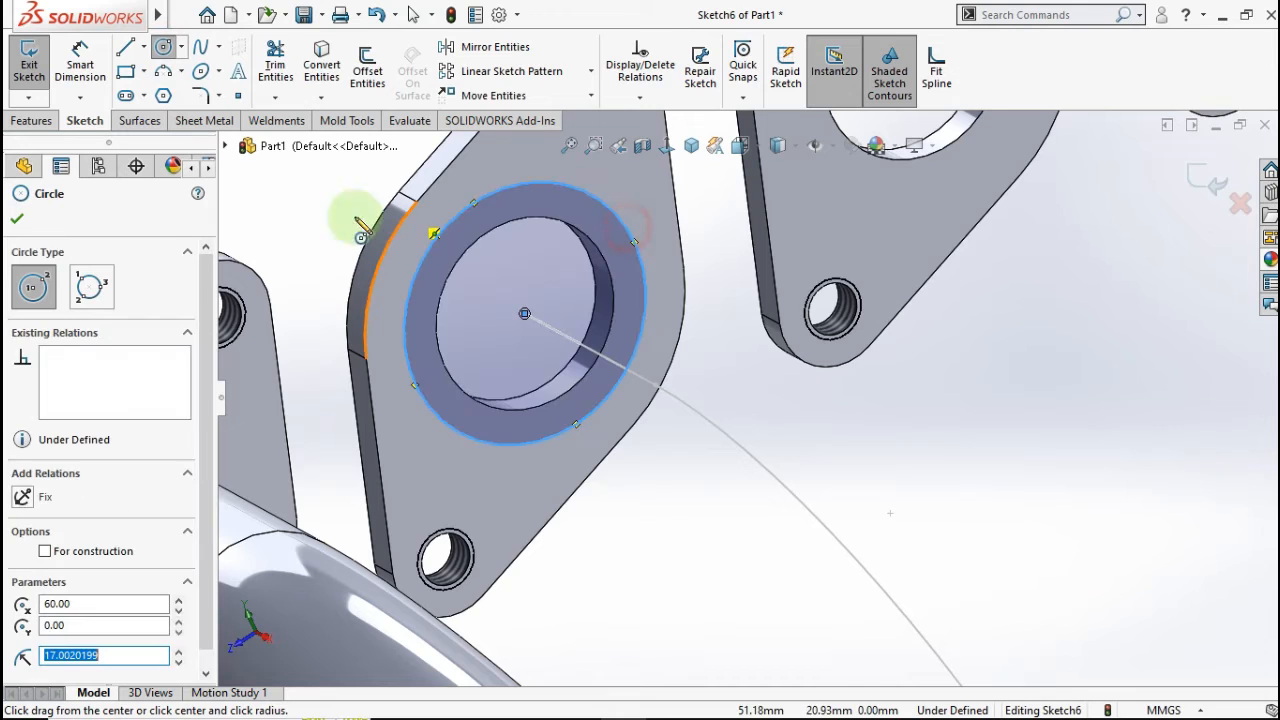
Set the diameter of the second flange's profile circle to 27 mm and finish the sketch.
{"action": "left_click", "coordinate": [82, 58]}
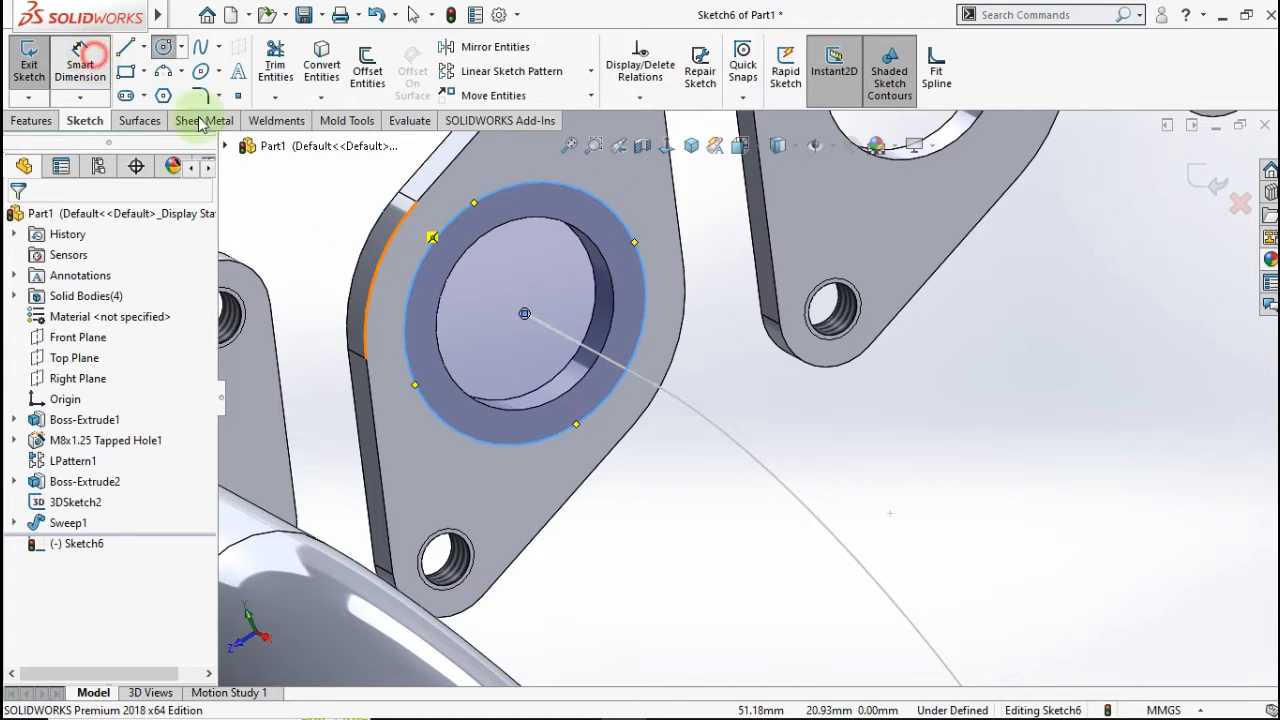
{"action": "left_click", "coordinate": [432, 238]}
{"action": "scroll", "coordinate": [400, 240], "scroll_direction": "up", "scroll_amount": 1}
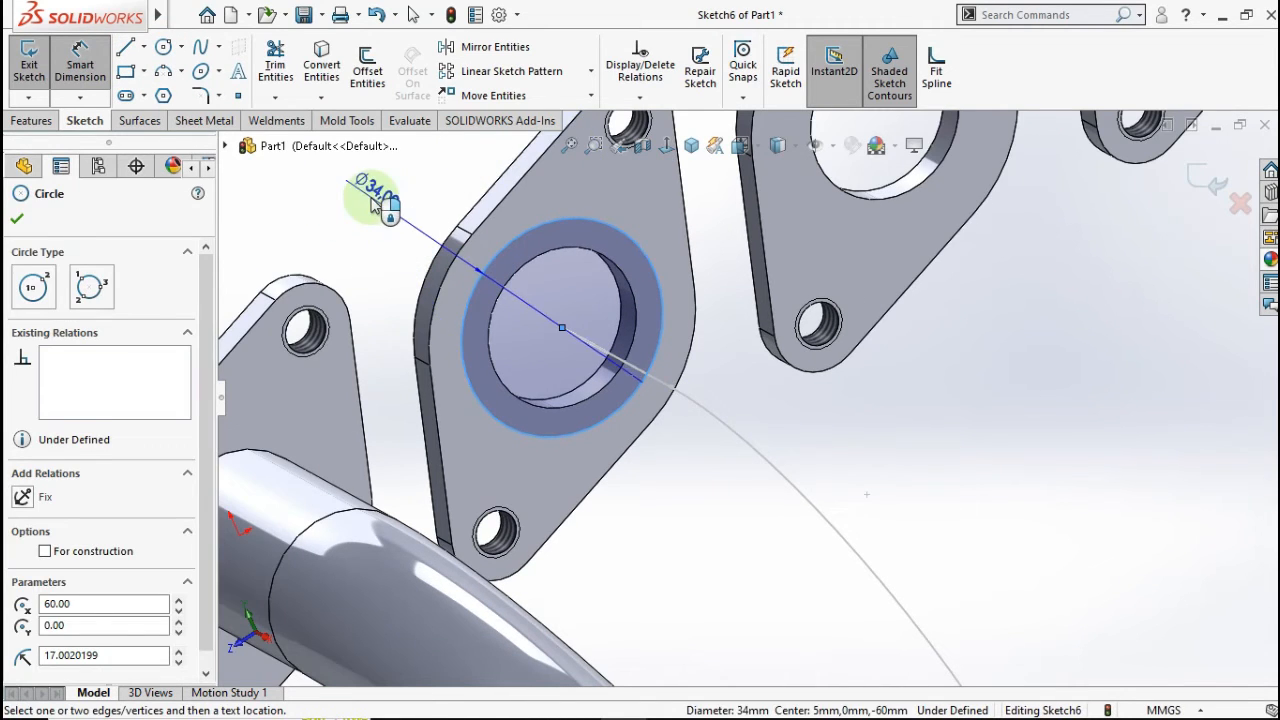
{"action": "left_click", "coordinate": [371, 198]}
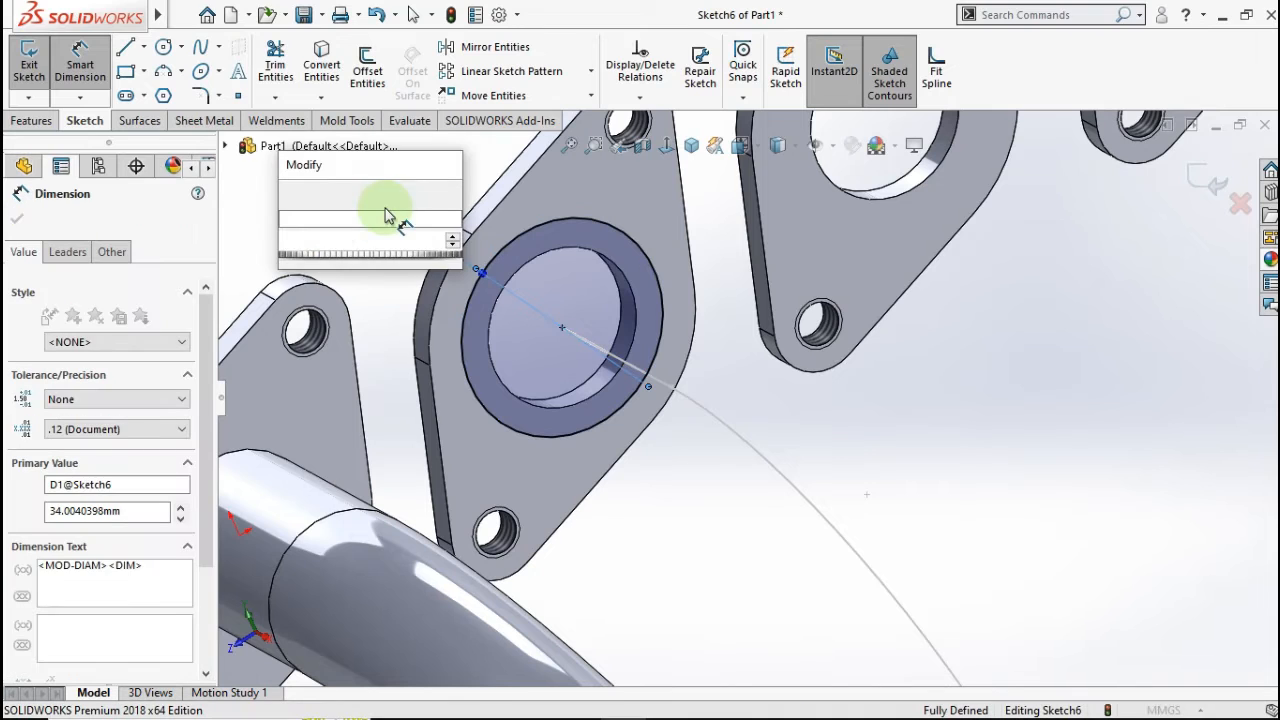
{"action": "type", "text": "27"}
{"action": "key", "text": "Return"}
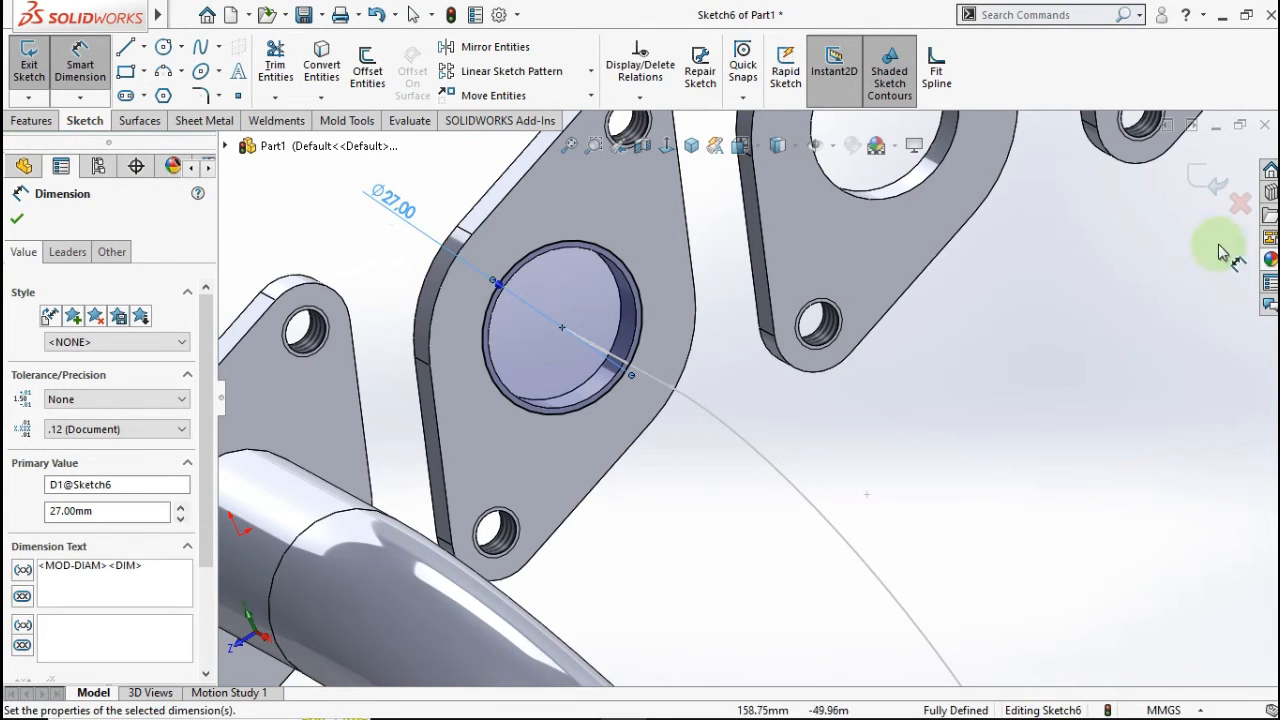
{"action": "left_click", "coordinate": [1200, 180]}
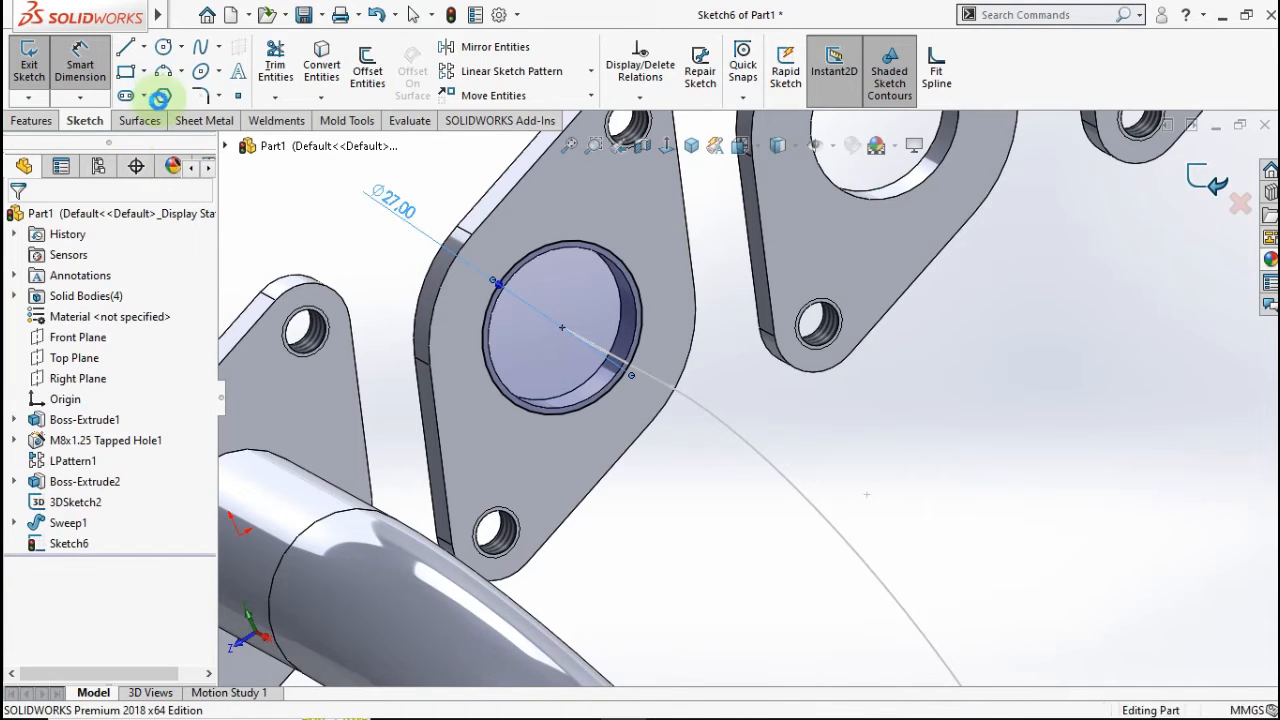
Sweep the second flange's 27 mm circle along the second 3D sketch path to form the second solid pipe.
{"action": "left_click", "coordinate": [29, 60]}
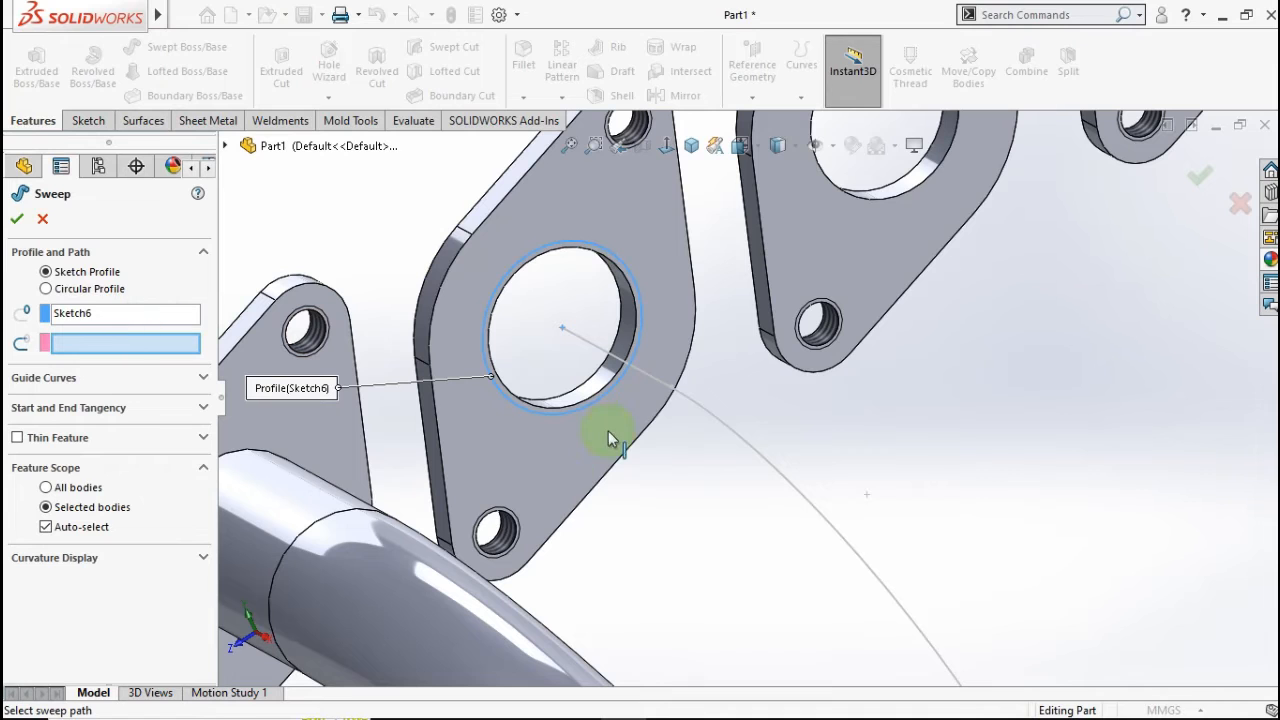
{"action": "left_click", "coordinate": [750, 421]}
{"action": "scroll", "coordinate": [880, 425], "scroll_direction": "down", "scroll_amount": 6}
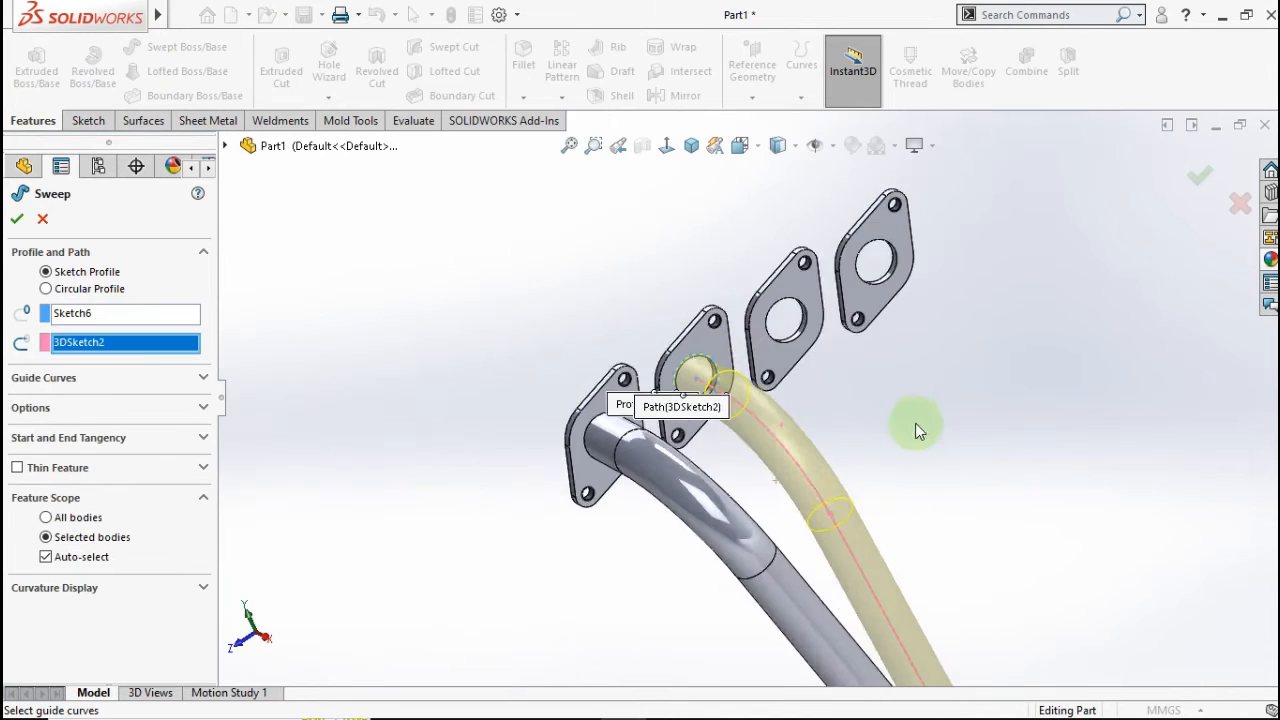
{"action": "left_click", "coordinate": [1197, 188]}
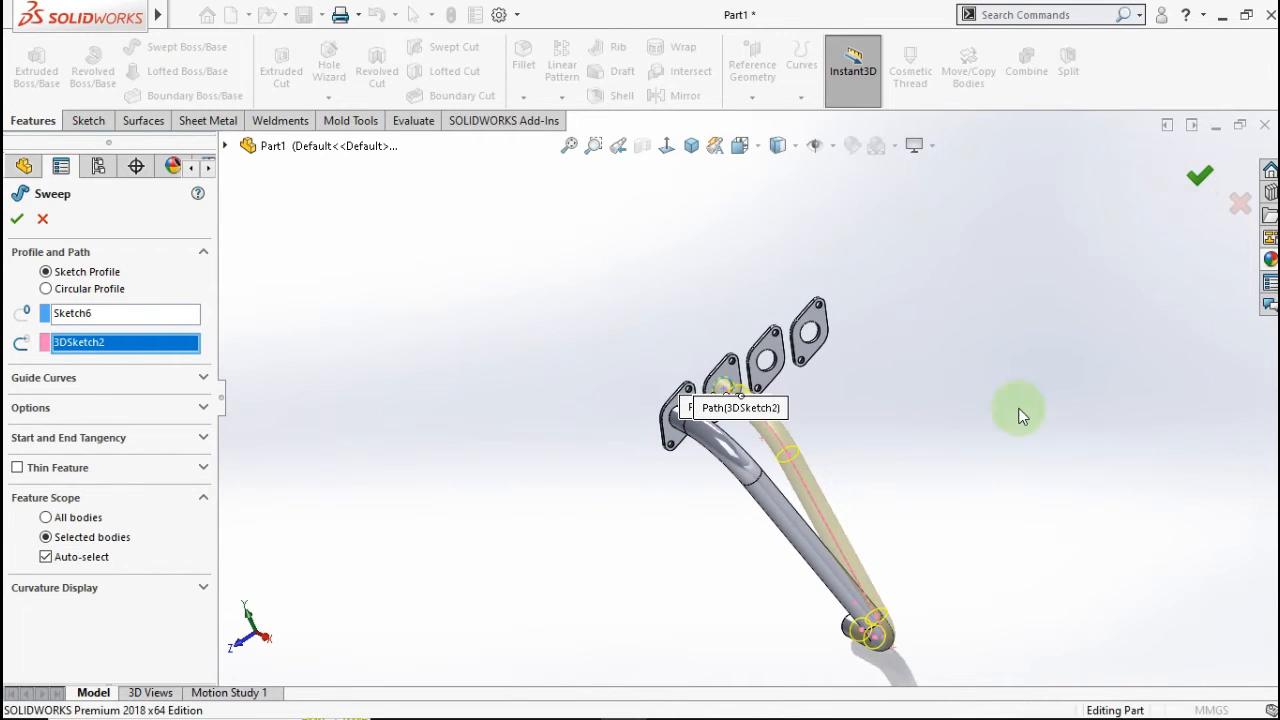
Check the centre-to-centre distance between the bore edges of the first and fourth flanges.
{"action": "scroll", "coordinate": [1000, 428], "scroll_direction": "up", "scroll_amount": 4}
{"action": "middle_click_drag", "start_coordinate": [933, 455], "coordinate": [764, 496]}
{"action": "scroll", "coordinate": [740, 471], "scroll_direction": "down", "scroll_amount": 1}
{"action": "scroll", "coordinate": [704, 446], "scroll_direction": "down", "scroll_amount": 1}
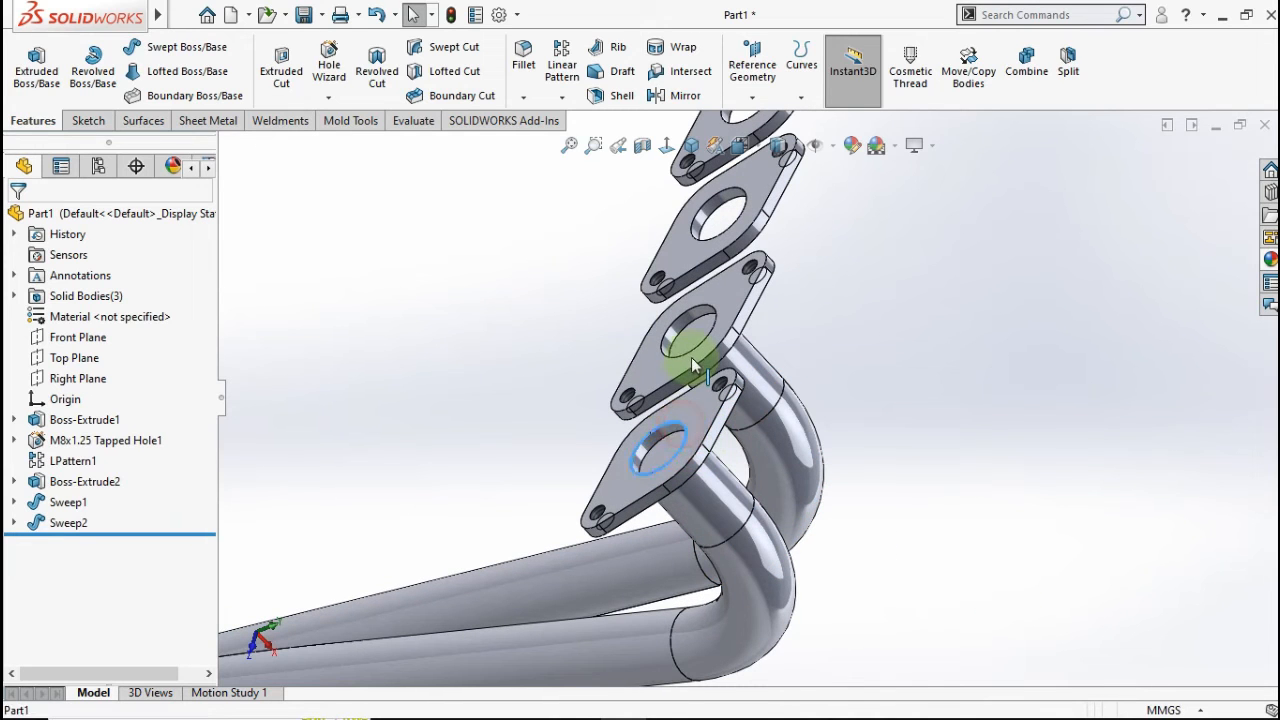
{"action": "scroll", "coordinate": [733, 251], "scroll_direction": "up", "scroll_amount": 2}
{"action": "scroll", "coordinate": [745, 249], "scroll_direction": "down", "scroll_amount": 1}
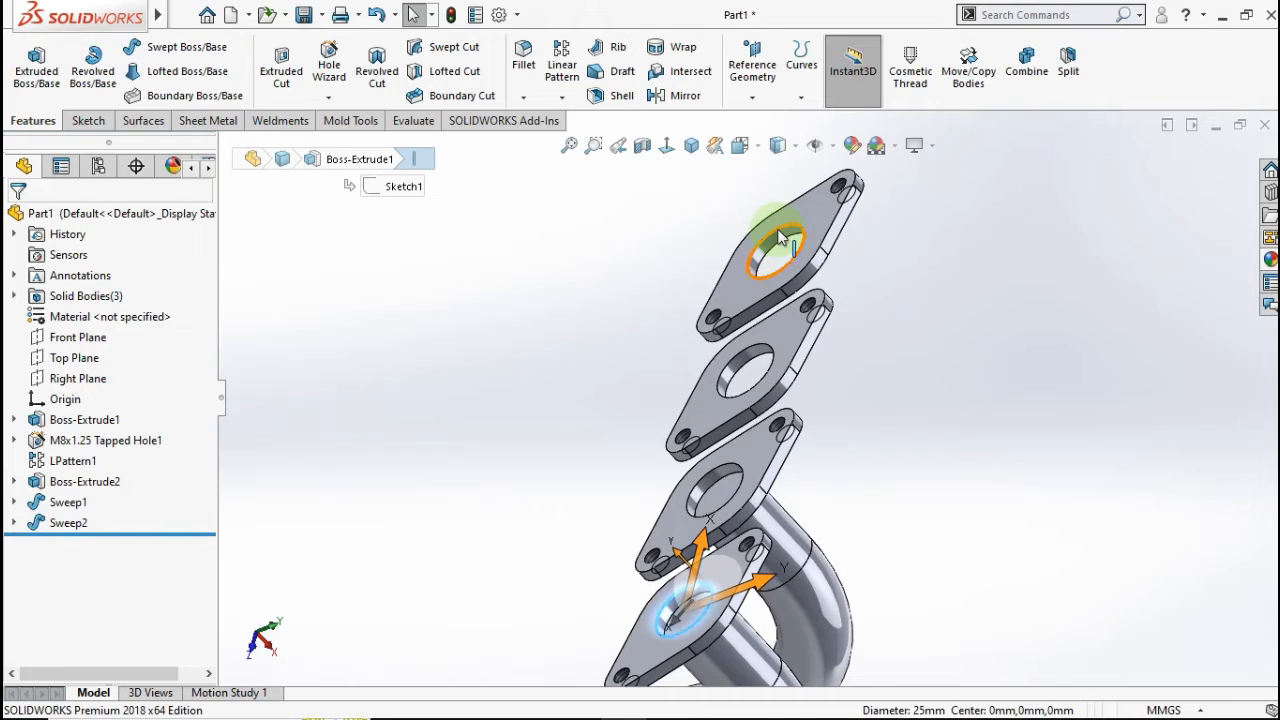
{"action": "left_click", "coordinate": [776, 234], "text": "ctrl"}
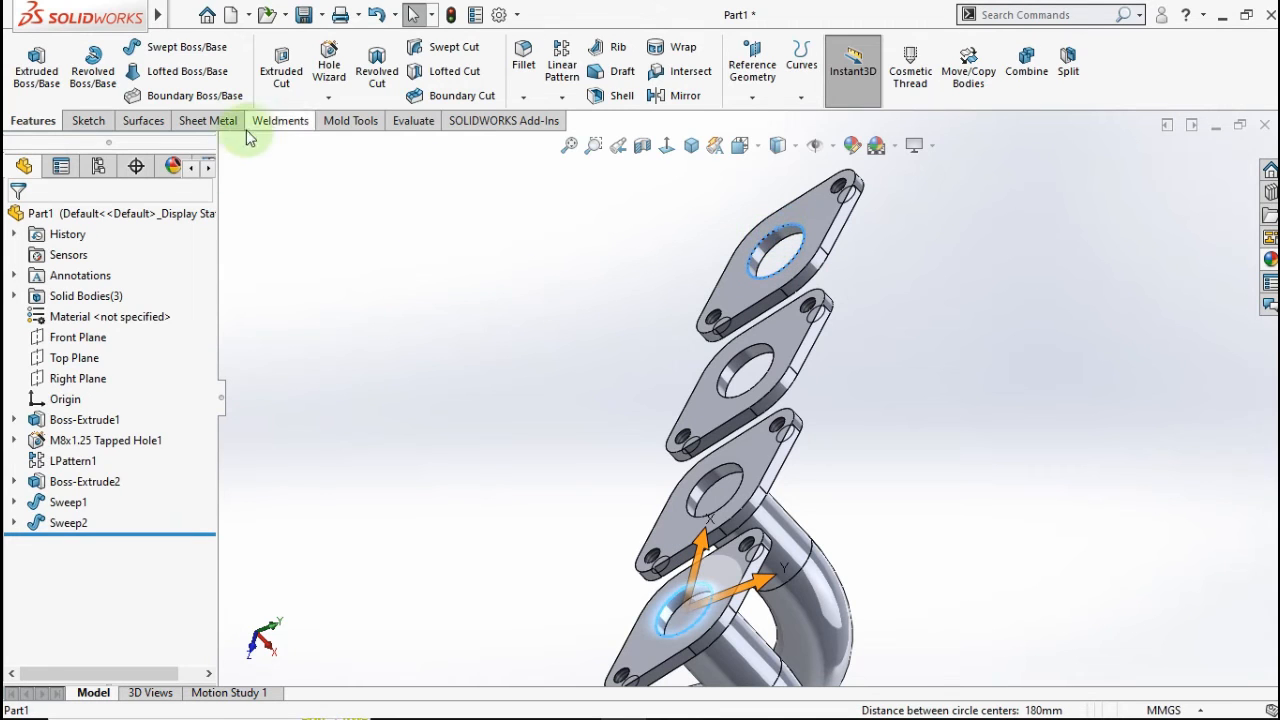
Measure the distance between the two selected flange bore circles with the Measure tool, then close it.
{"action": "left_click", "coordinate": [410, 120]}
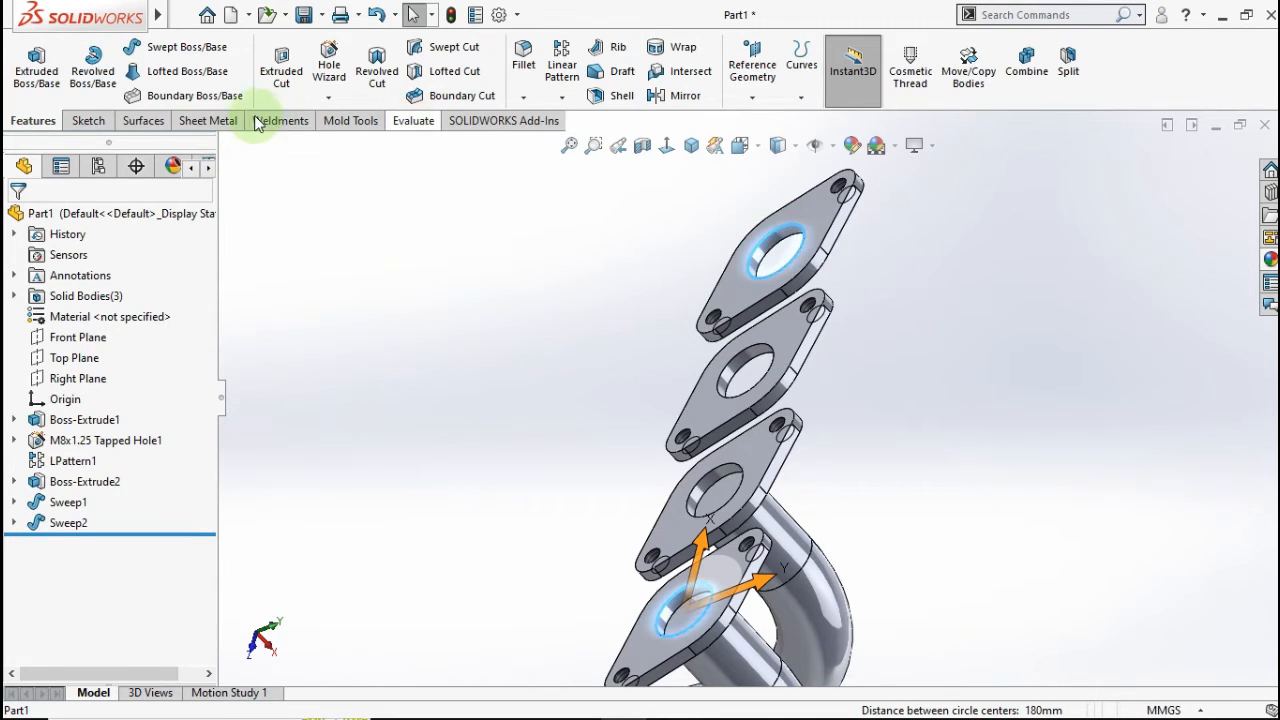
{"action": "left_click", "coordinate": [94, 72]}
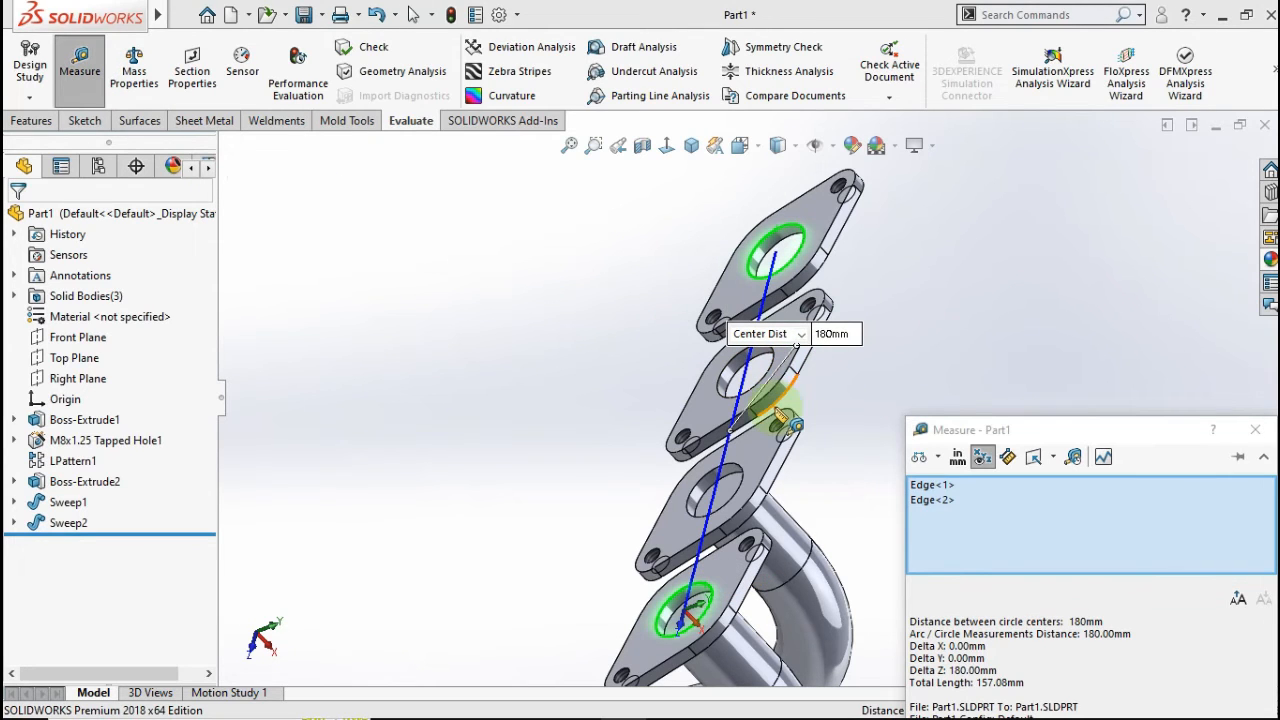
{"action": "key", "text": "Escape"}
{"action": "key", "text": "Escape"}
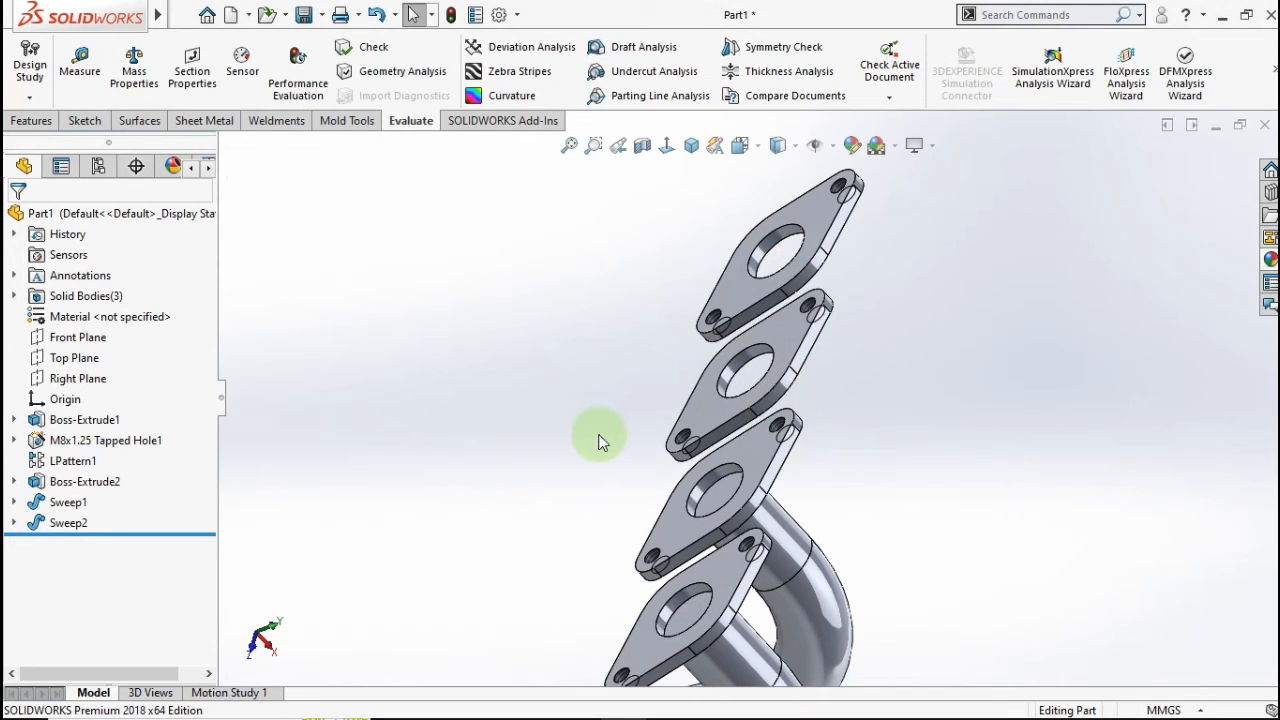
Create a reference plane offset 90 mm (180/2) from the Front Plane, flipped toward the middle of the flange row.
{"action": "key", "text": "ctrl+7"}
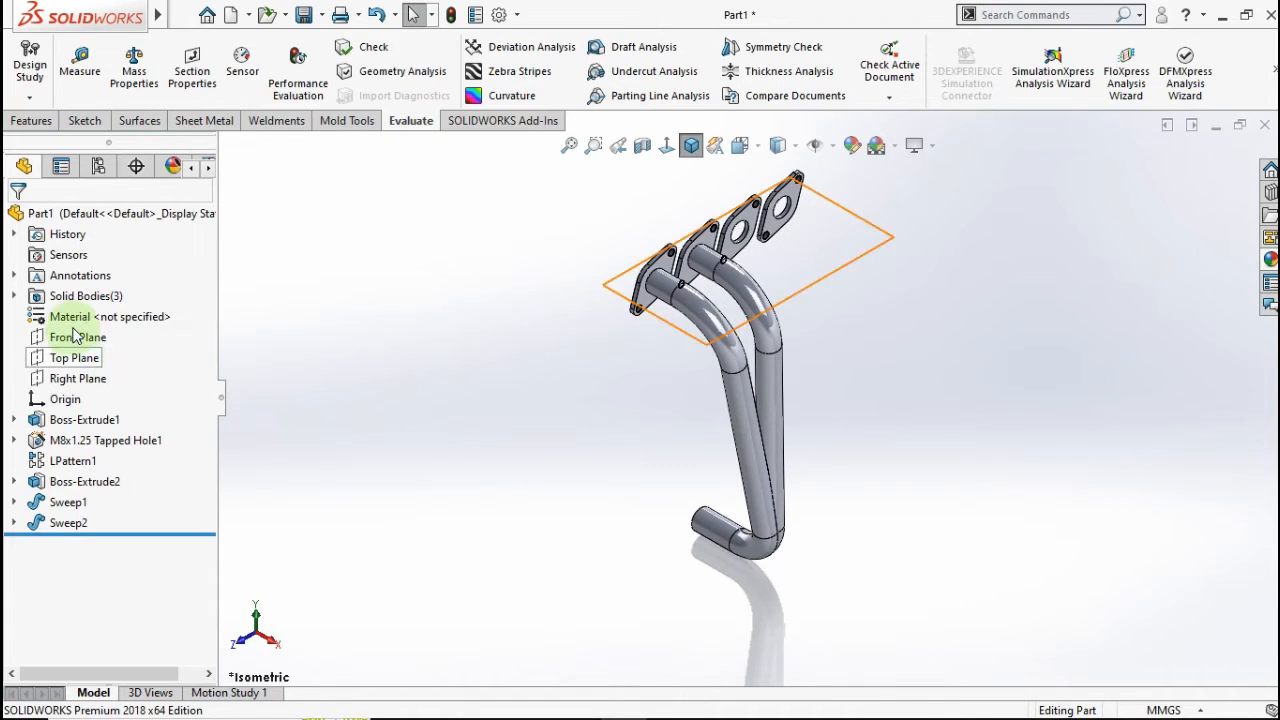
{"action": "left_click", "coordinate": [74, 338]}
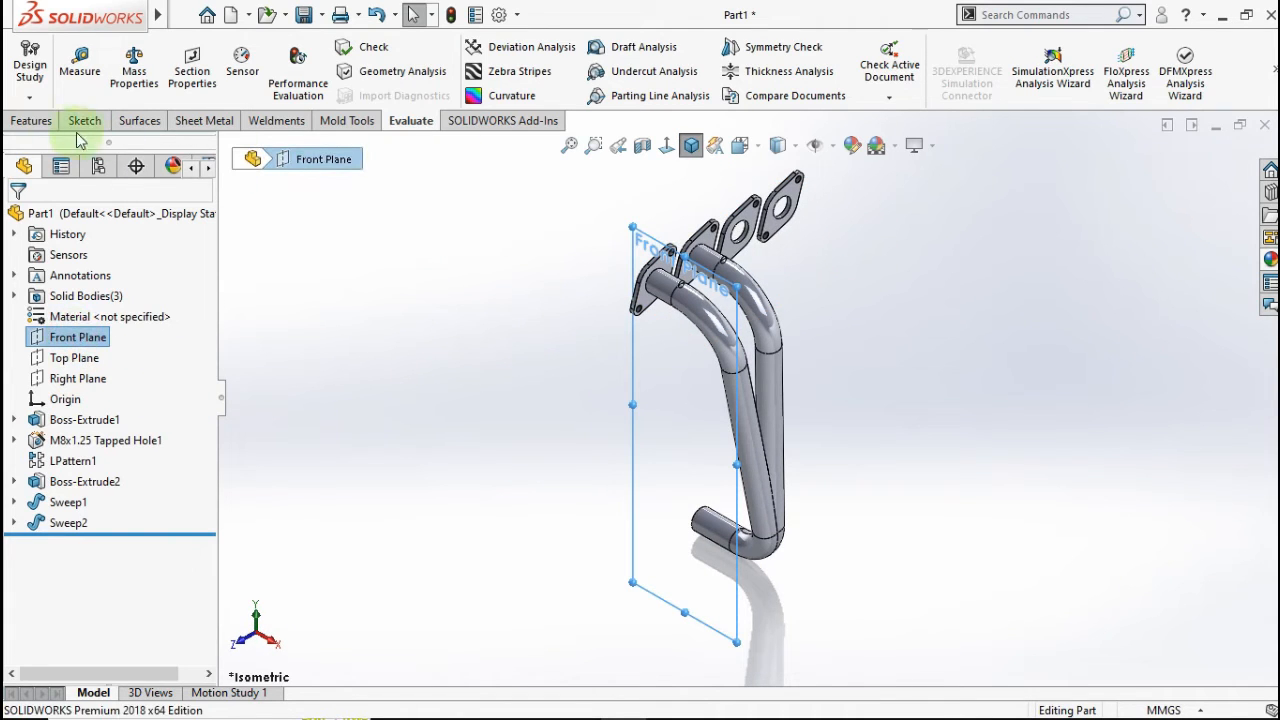
{"action": "left_click", "coordinate": [32, 121]}
{"action": "left_click", "coordinate": [751, 97]}
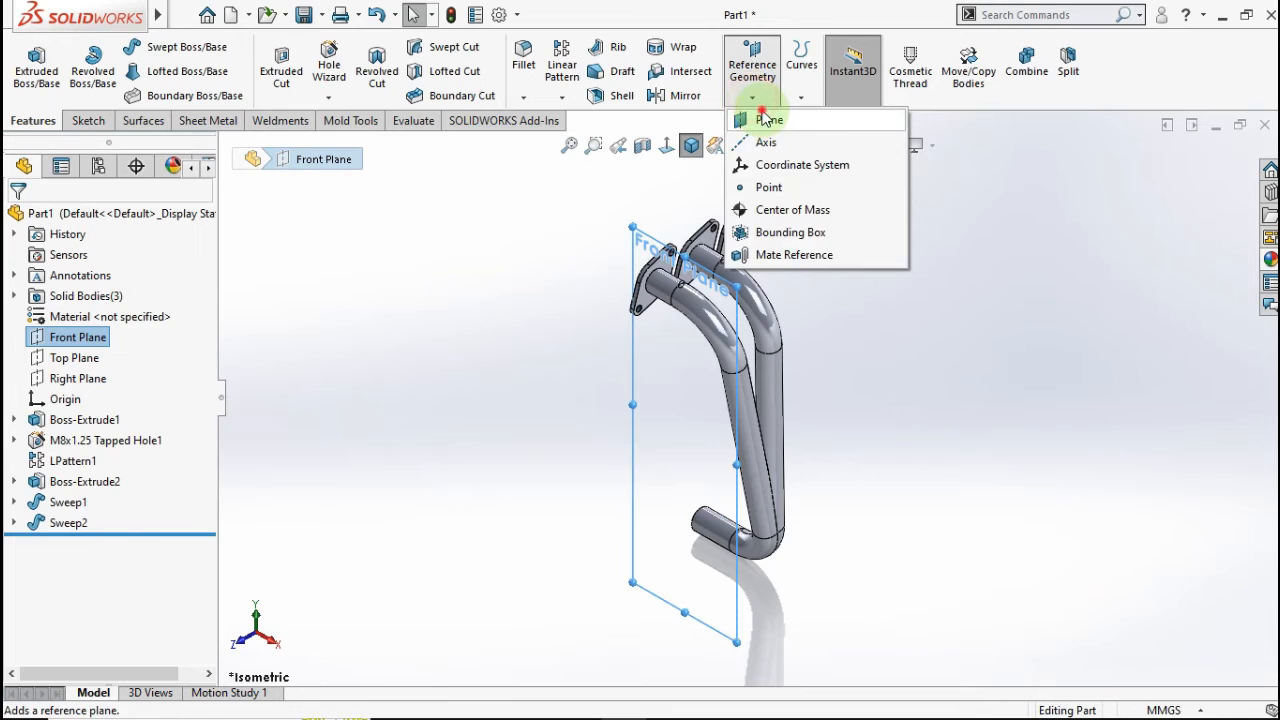
{"action": "left_click", "coordinate": [760, 120]}
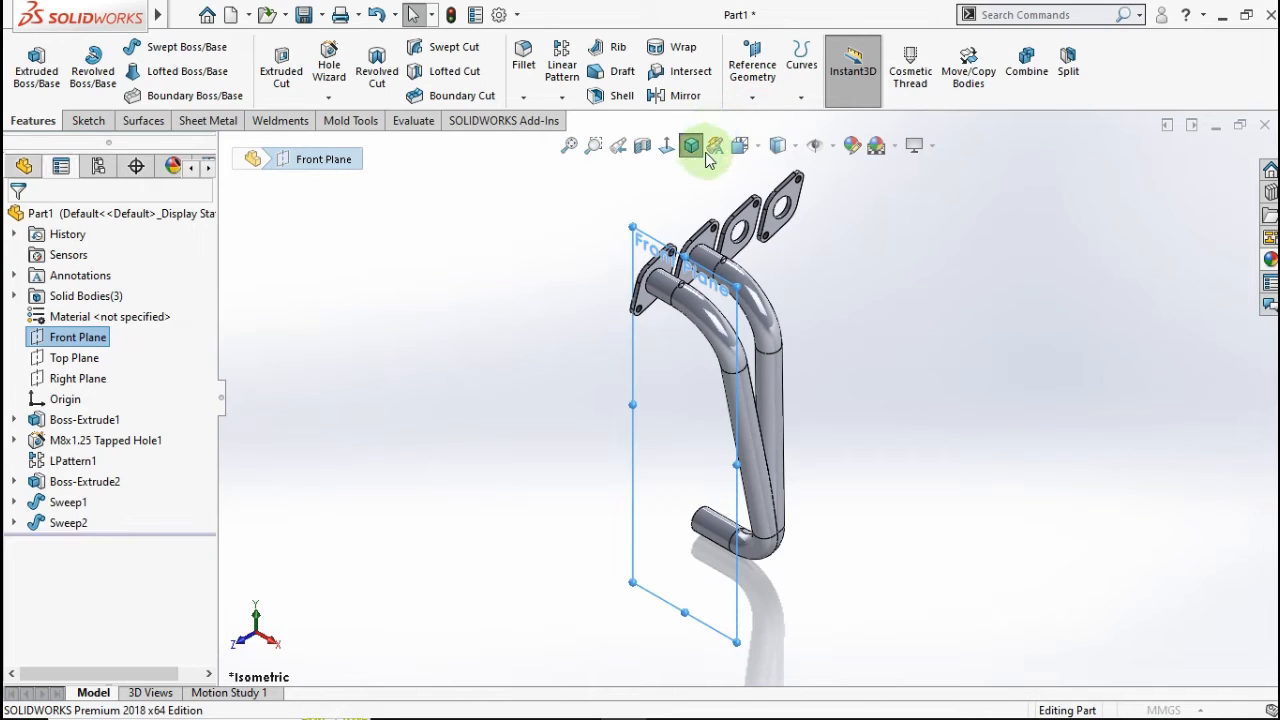
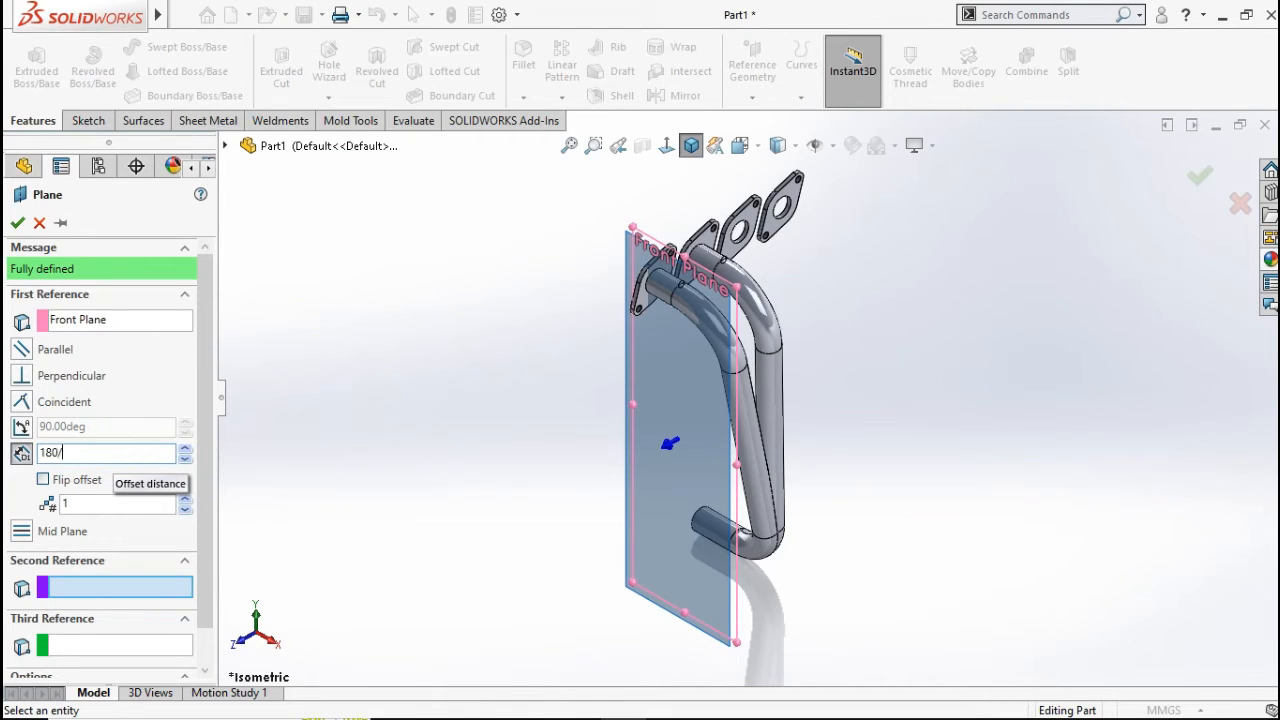
{"action": "left_click", "coordinate": [370, 388]}
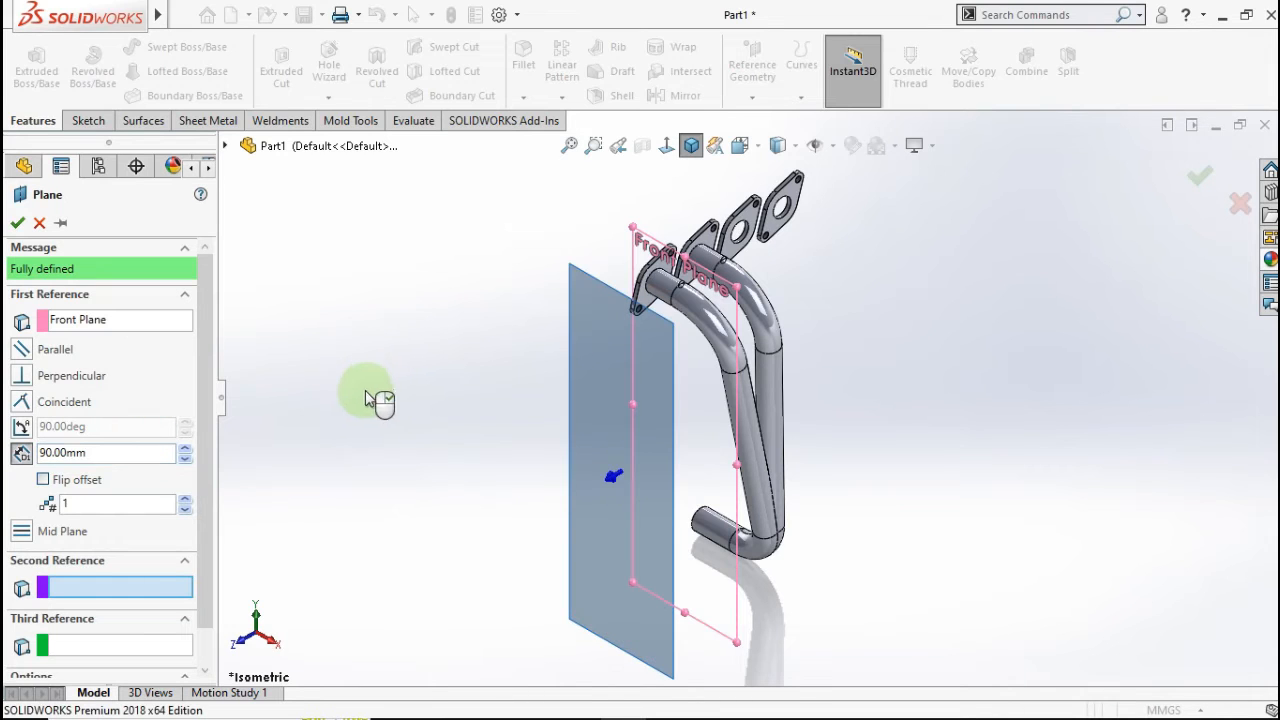
{"action": "left_click", "coordinate": [44, 481]}
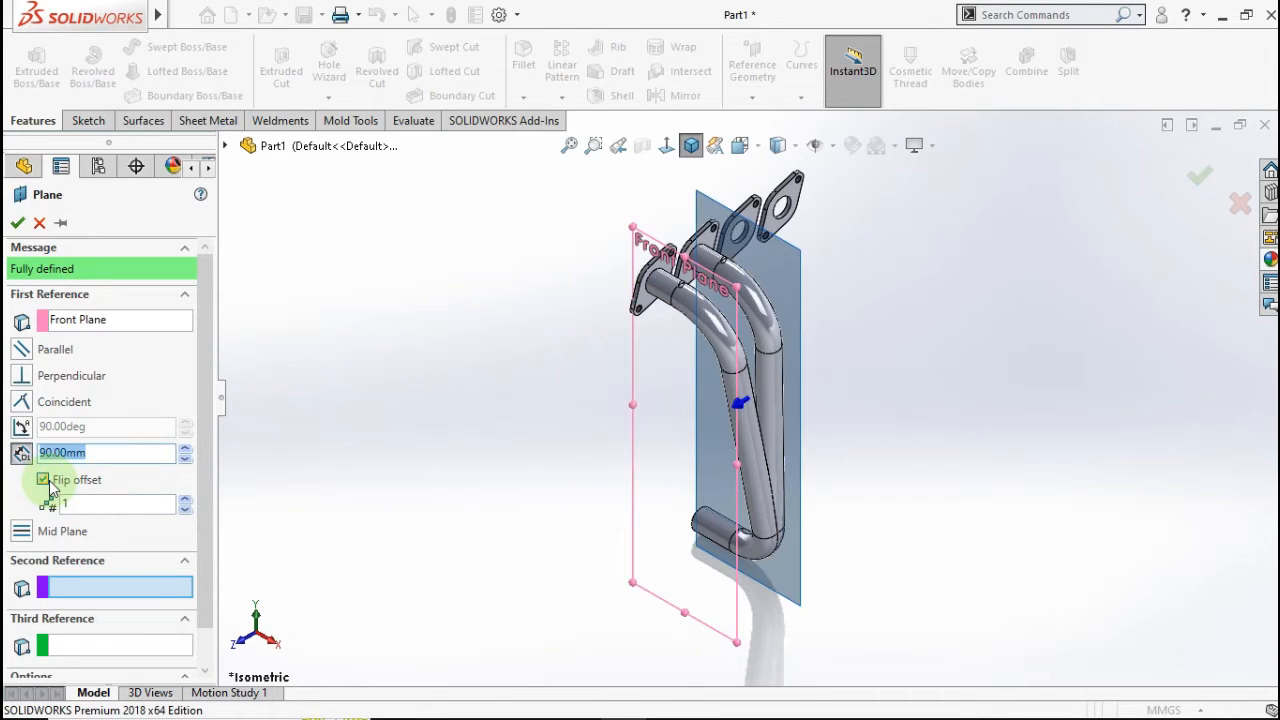
{"action": "left_click", "coordinate": [118, 456]}
{"action": "left_click", "coordinate": [18, 223]}
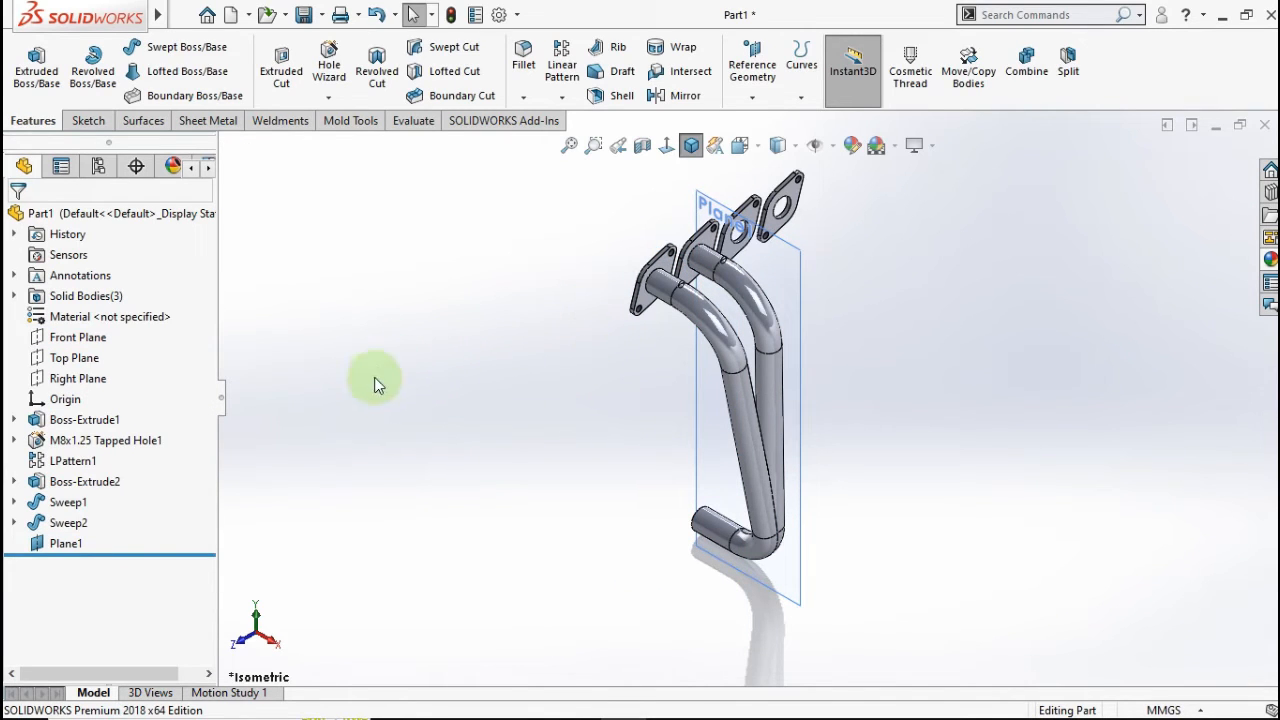
Mirror both swept pipes, Sweep1 and Sweep2, about the offset plane to connect the remaining two flanges.
{"action": "left_click", "coordinate": [670, 95]}
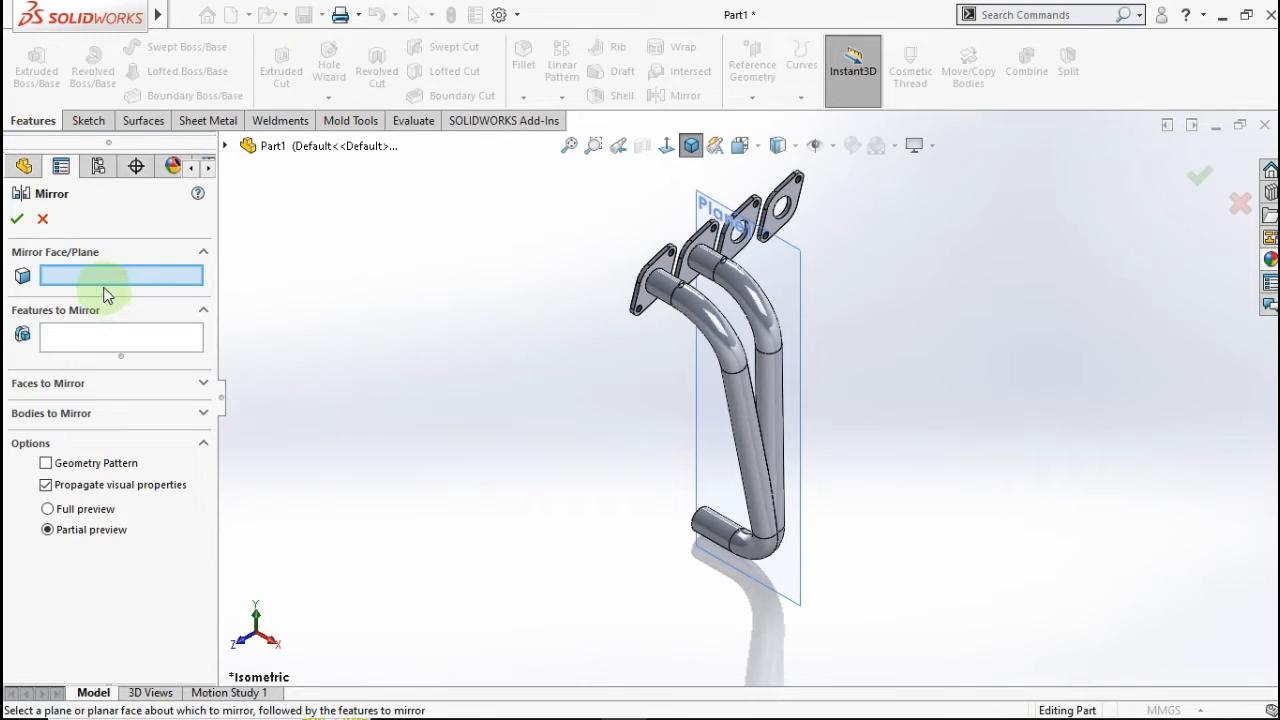
{"action": "left_click", "coordinate": [770, 274]}
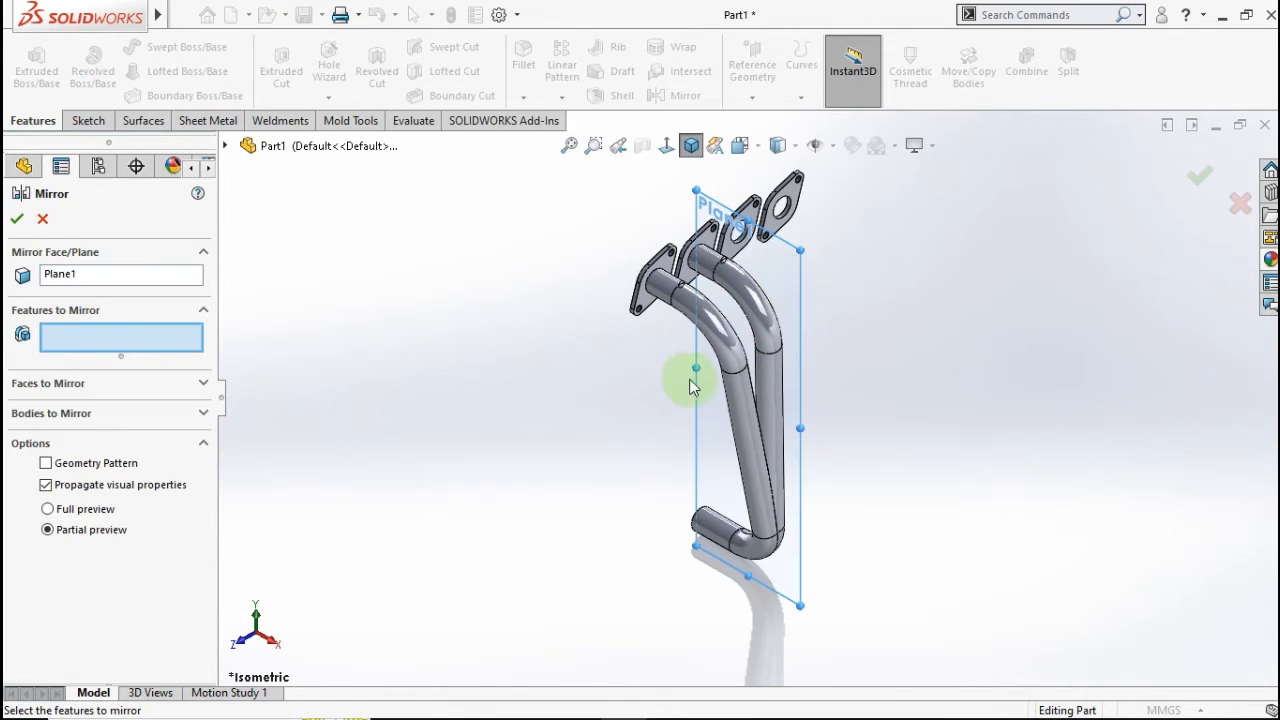
{"action": "left_click", "coordinate": [728, 356]}
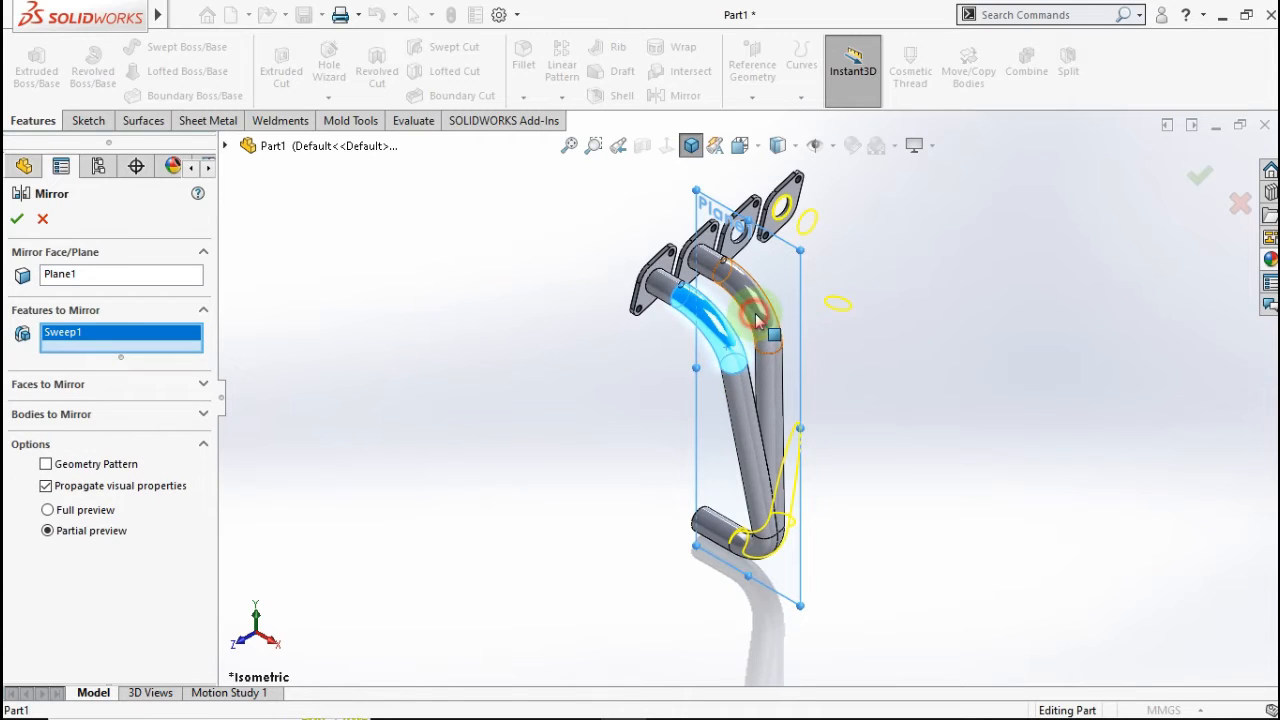
{"action": "left_click", "coordinate": [757, 318]}
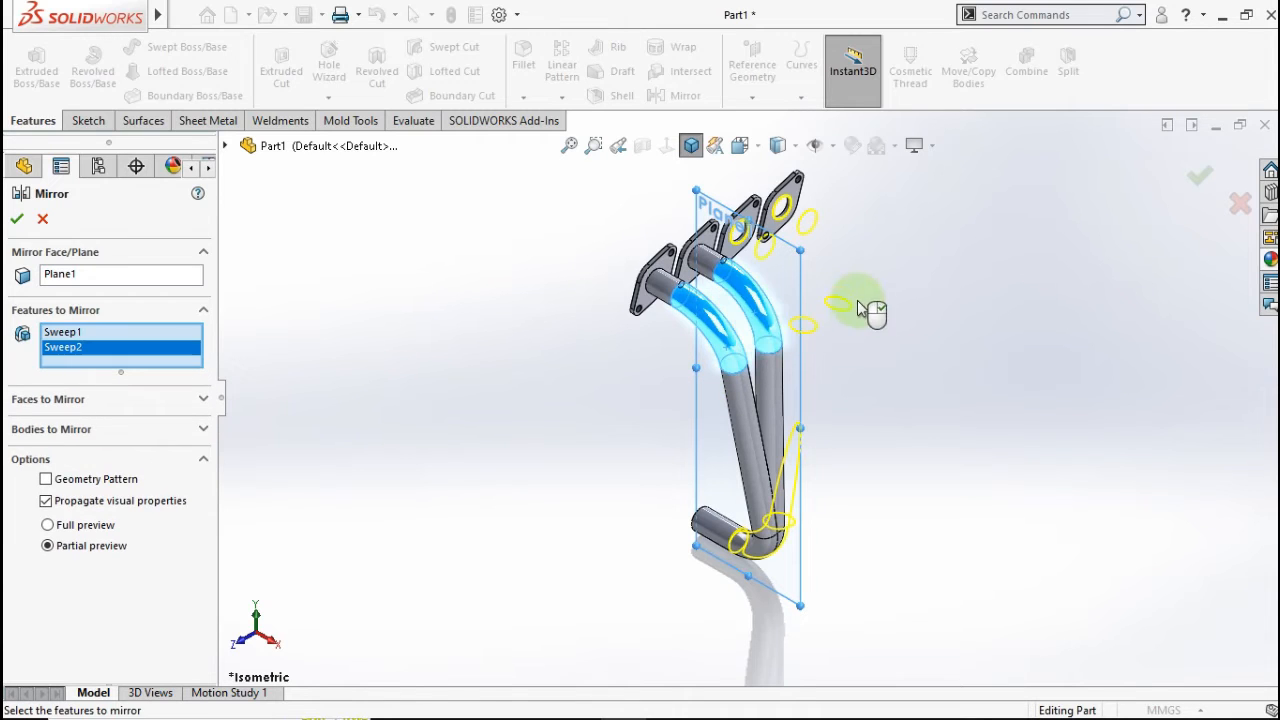
{"action": "left_click", "coordinate": [1199, 190]}
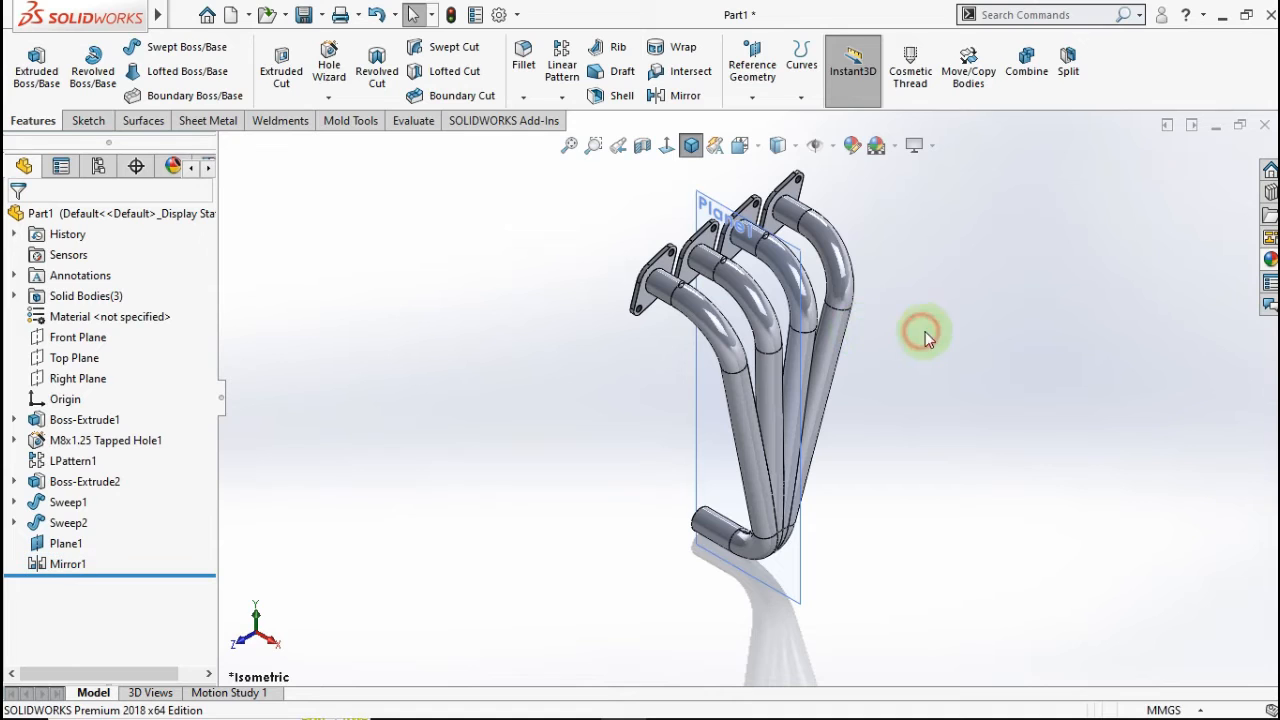
Hide the offset reference plane Plane1 used for mirroring the pipes.
{"action": "middle_click_drag", "start_coordinate": [925, 331], "coordinate": [603, 295]}
{"action": "scroll", "coordinate": [818, 271], "scroll_direction": "down", "scroll_amount": 3}
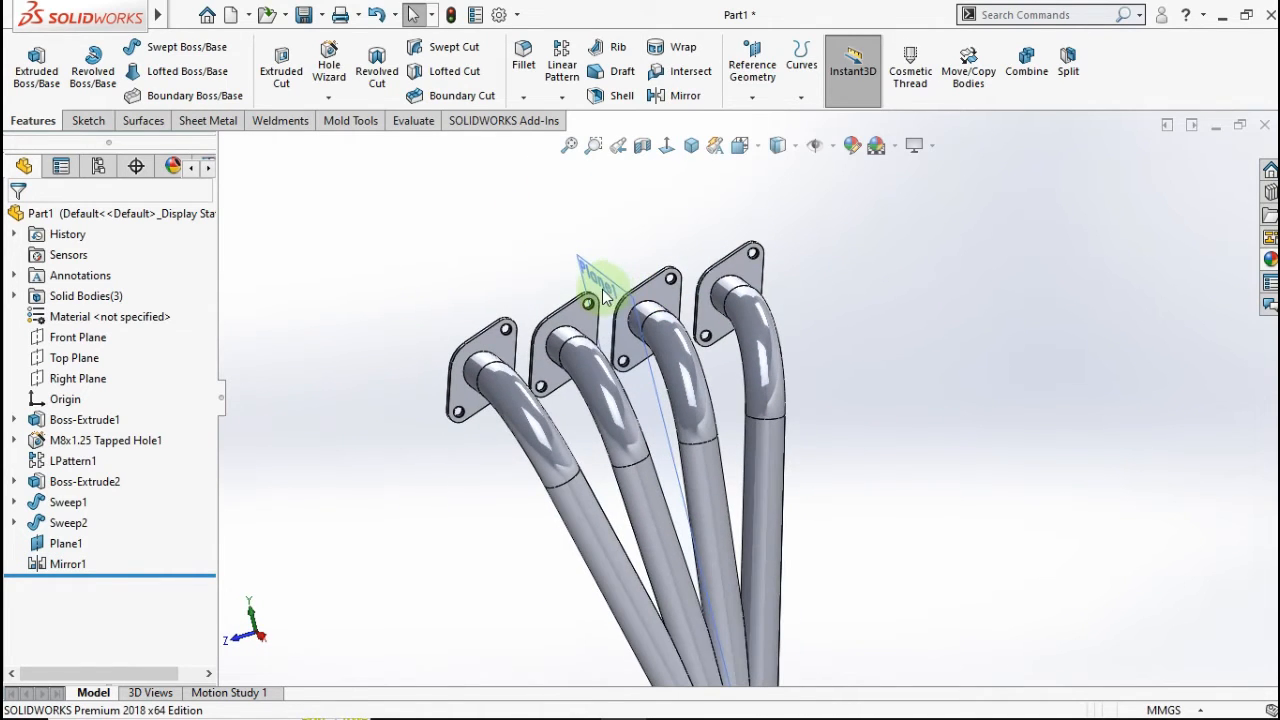
{"action": "left_click", "coordinate": [595, 287]}
{"action": "left_click", "coordinate": [721, 229]}
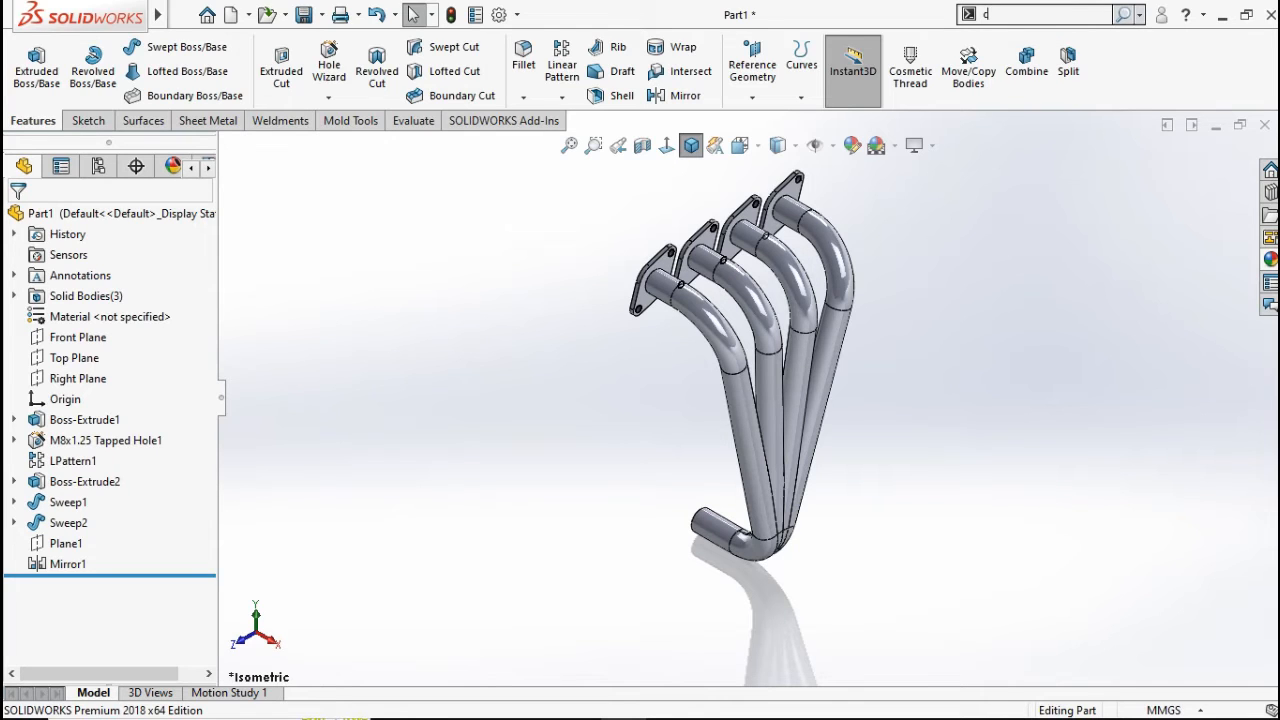
Combine the mirrored pipe body and the two separate patterned flange bodies into one solid with the Add operation.
{"action": "left_click", "coordinate": [1033, 24]}
{"action": "type", "text": "com"}
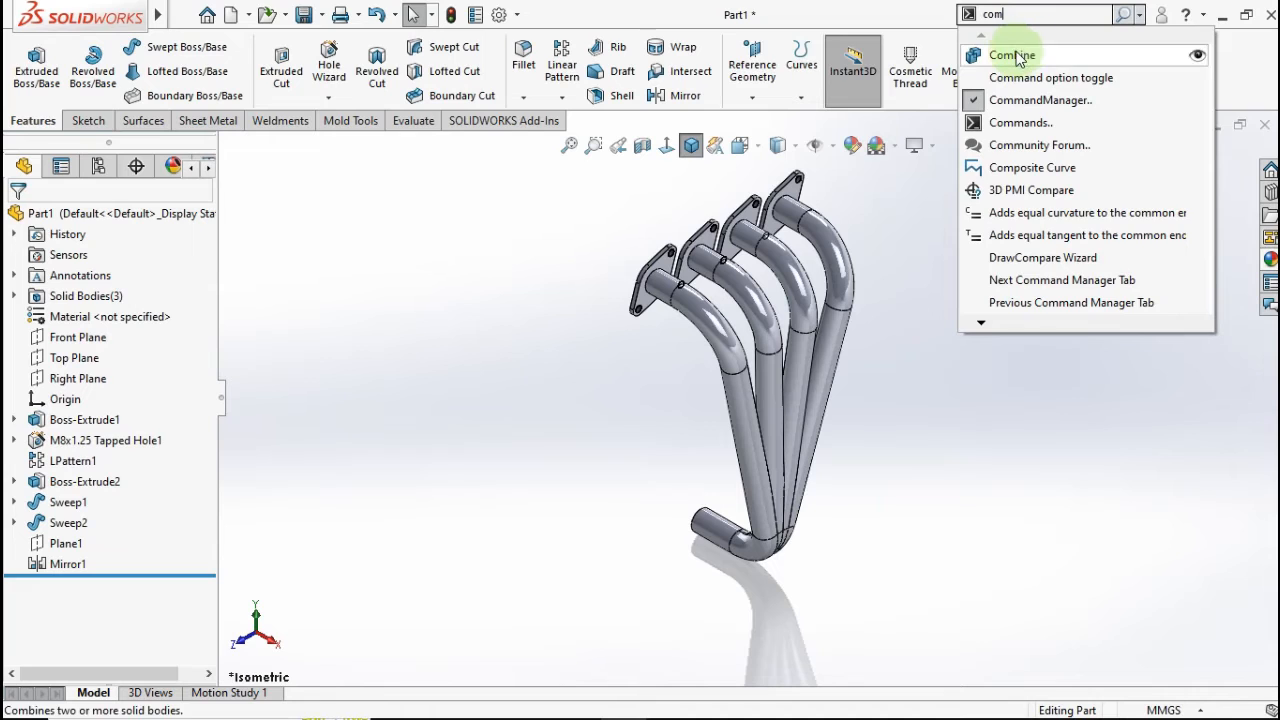
{"action": "left_click", "coordinate": [1015, 52]}
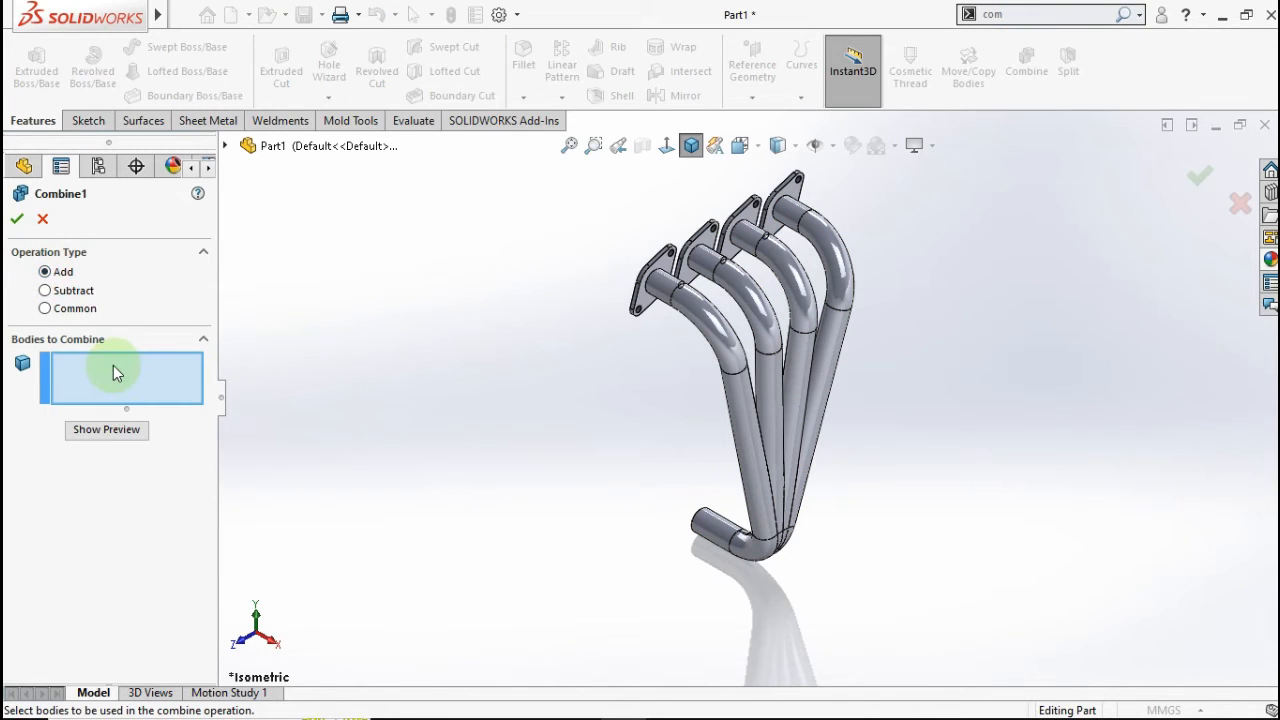
{"action": "left_click", "coordinate": [691, 309]}
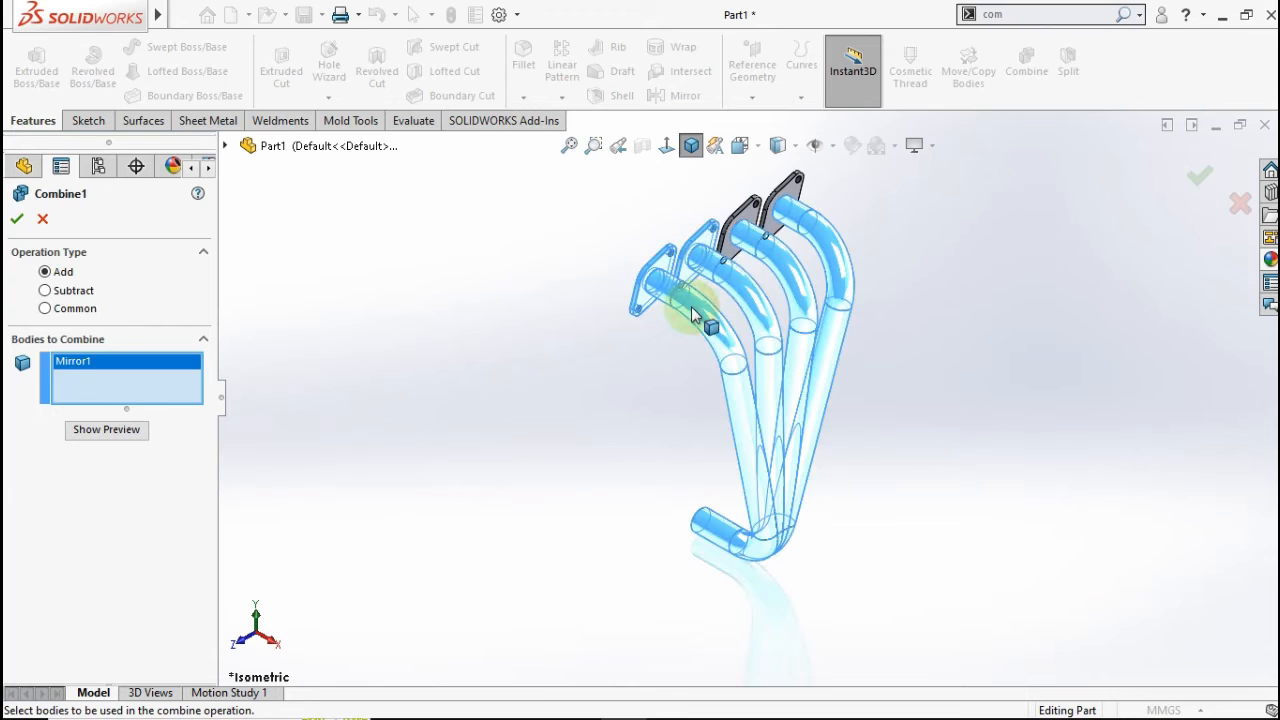
{"action": "scroll", "coordinate": [760, 228], "scroll_direction": "down", "scroll_amount": 5}
{"action": "left_click", "coordinate": [781, 265]}
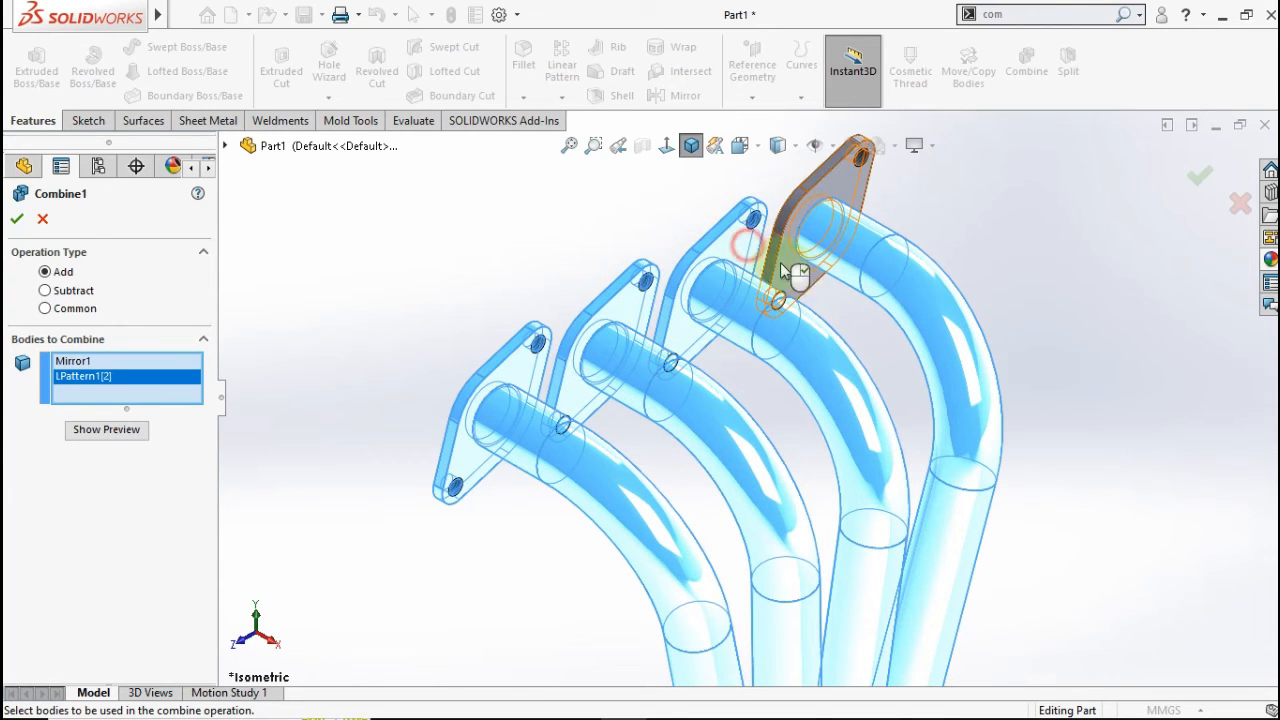
{"action": "left_click", "coordinate": [800, 281]}
{"action": "left_click", "coordinate": [1199, 176]}
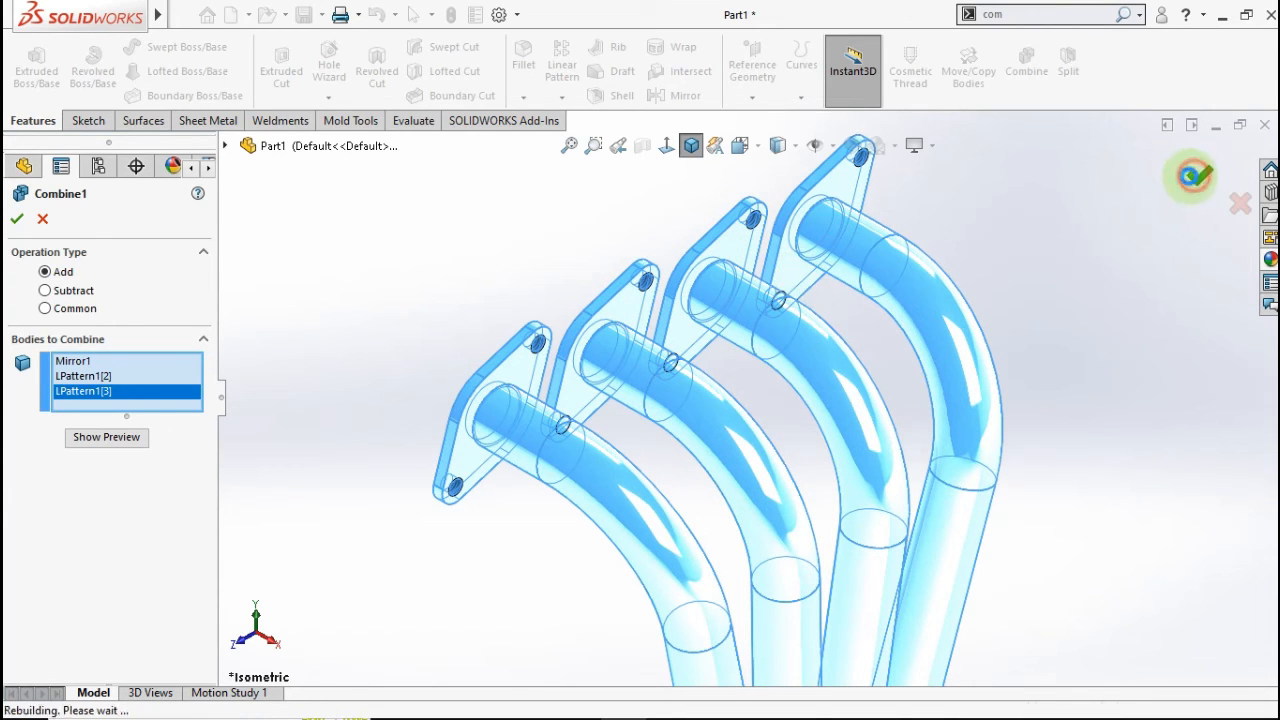
{"action": "left_click", "coordinate": [1083, 275]}
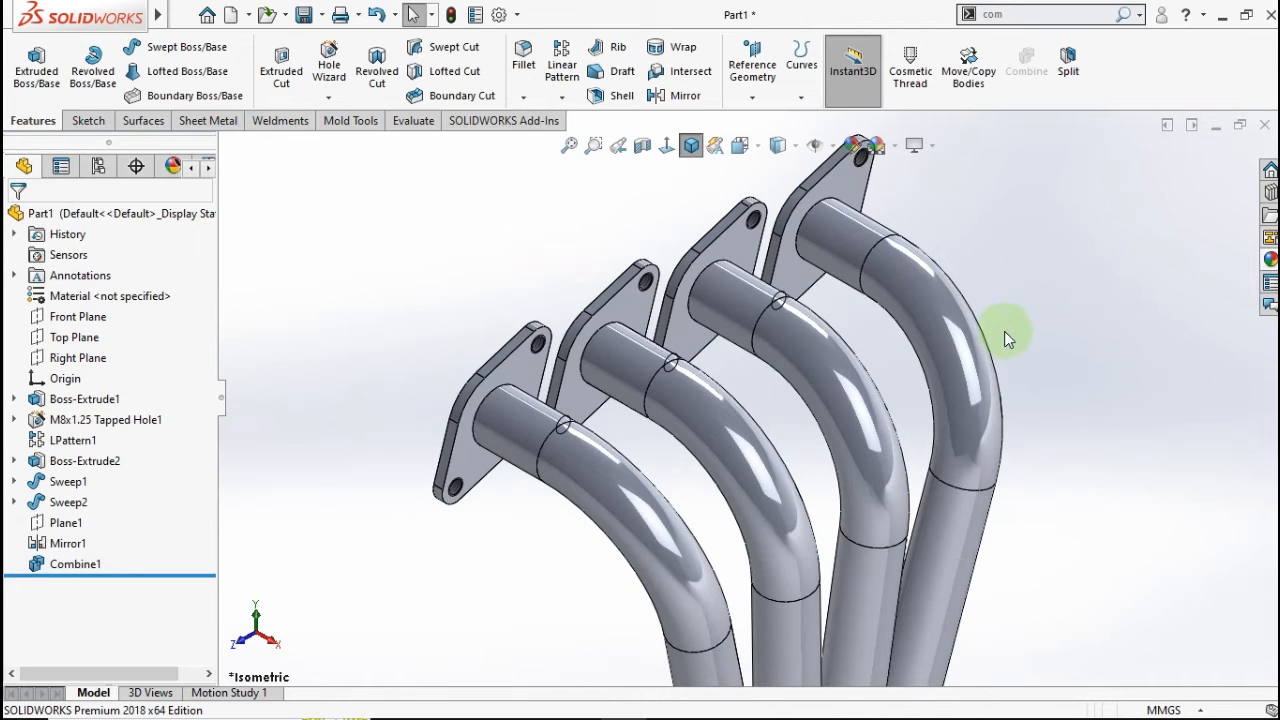
Start a Shell on the combined manifold body with a wall thickness of 1 mm.
{"action": "scroll", "coordinate": [975, 380], "scroll_direction": "up", "scroll_amount": 5}
{"action": "middle_click_drag", "start_coordinate": [900, 451], "coordinate": [937, 404]}
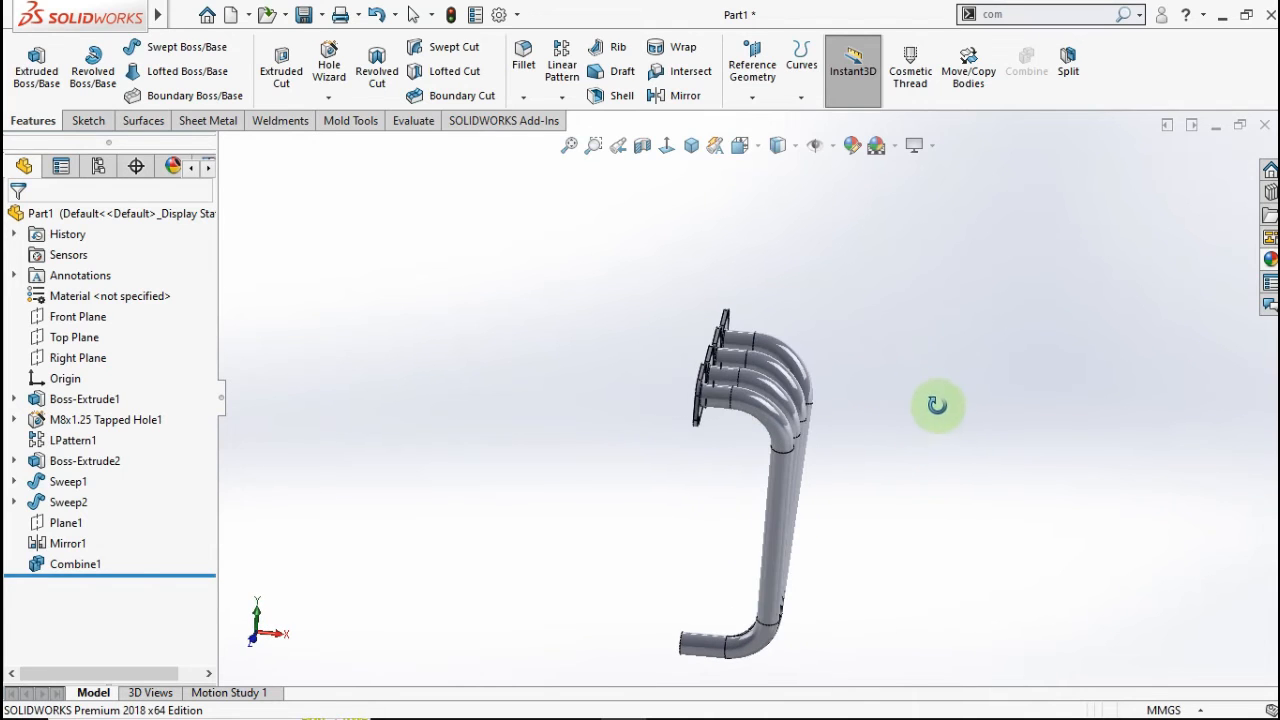
{"action": "scroll", "coordinate": [741, 382], "scroll_direction": "down", "scroll_amount": 6}
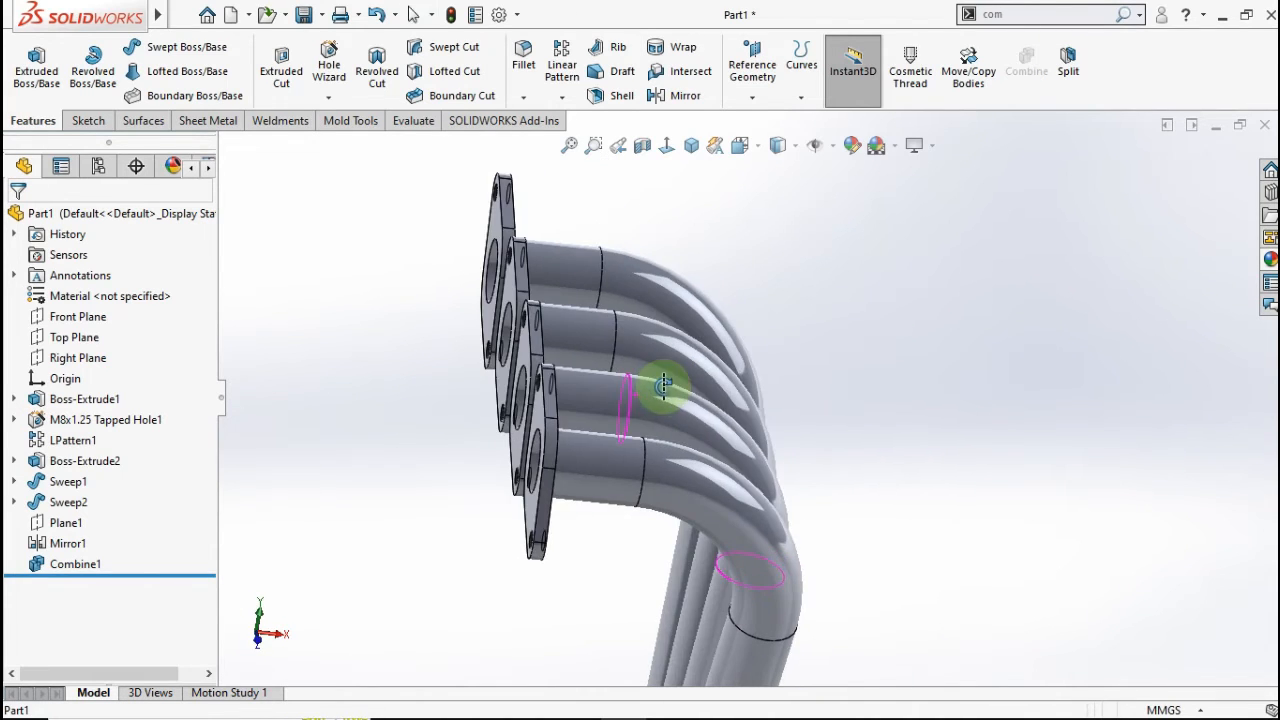
{"action": "middle_click_drag", "start_coordinate": [622, 384], "coordinate": [668, 417]}
{"action": "scroll", "coordinate": [657, 417], "scroll_direction": "up", "scroll_amount": 6}
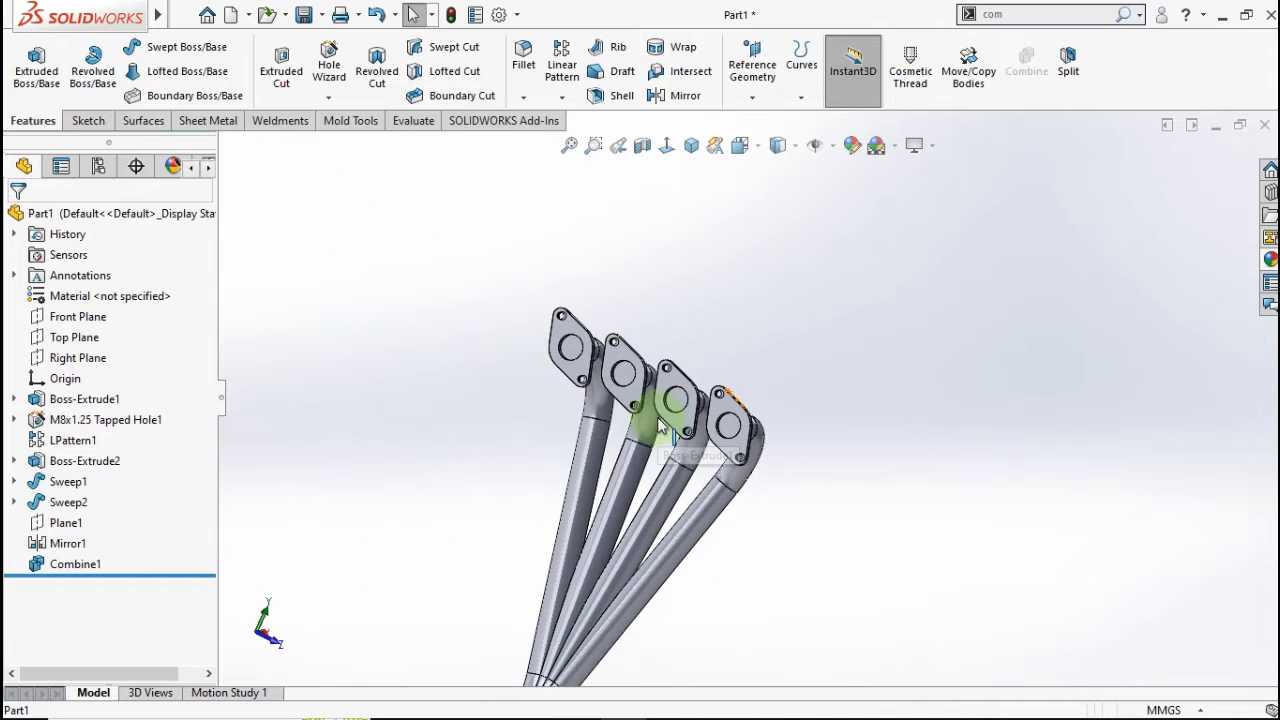
{"action": "scroll", "coordinate": [687, 456], "scroll_direction": "up", "scroll_amount": 1}
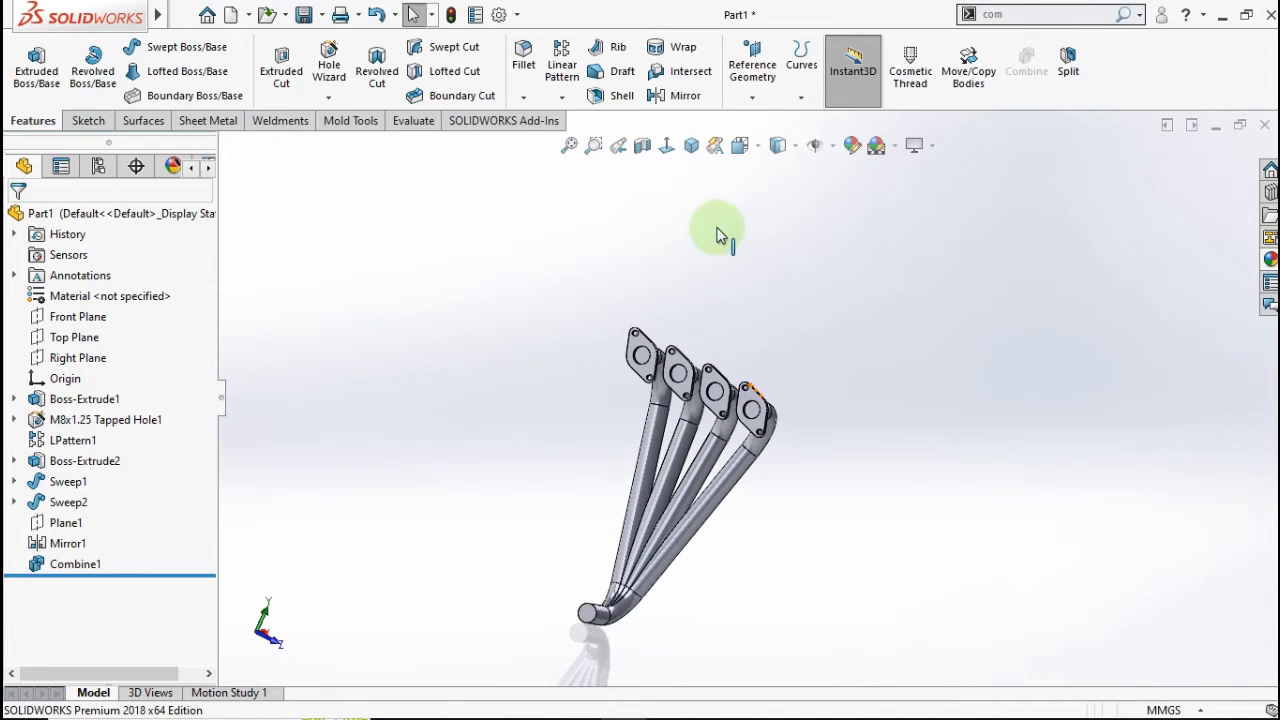
{"action": "left_click", "coordinate": [612, 95]}
{"action": "type", "text": "1"}
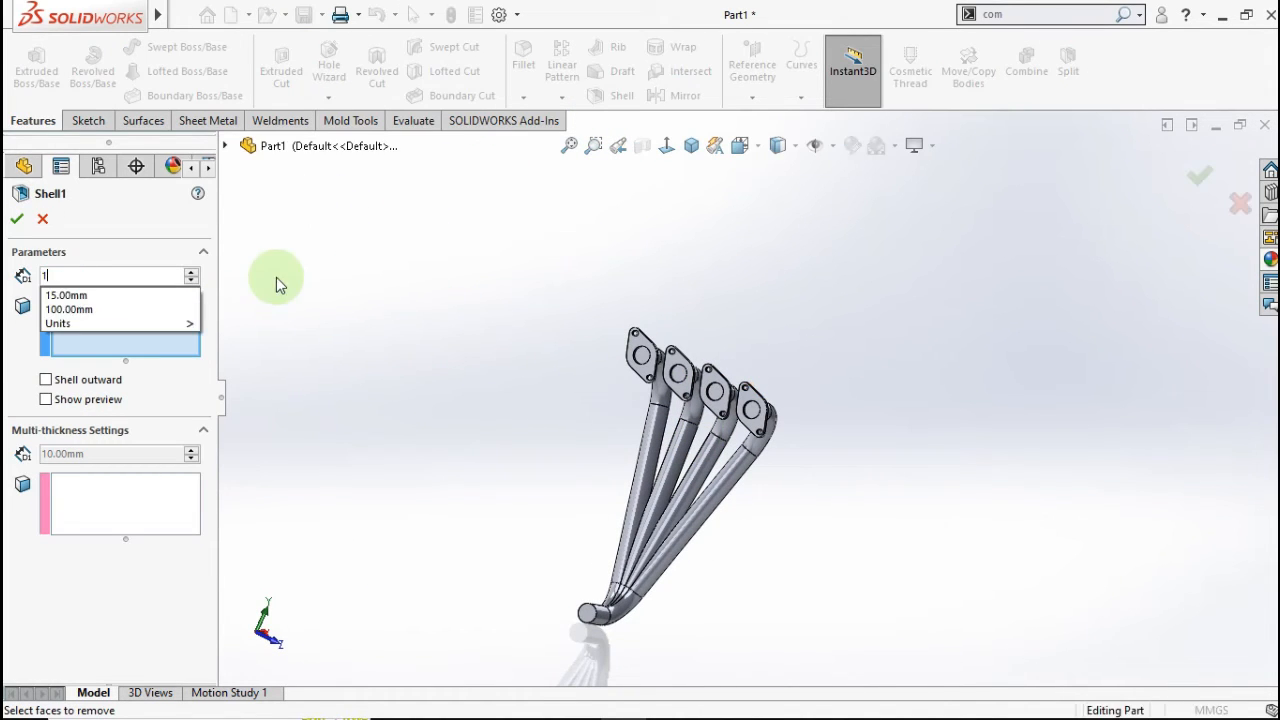
{"action": "left_click", "coordinate": [275, 277]}
Remove the four pipe end faces inside the flange bores and the lower outlet end face, and finish the 1 mm shell.
{"action": "scroll", "coordinate": [735, 392], "scroll_direction": "down", "scroll_amount": 5}
{"action": "scroll", "coordinate": [736, 393], "scroll_direction": "down", "scroll_amount": 3}
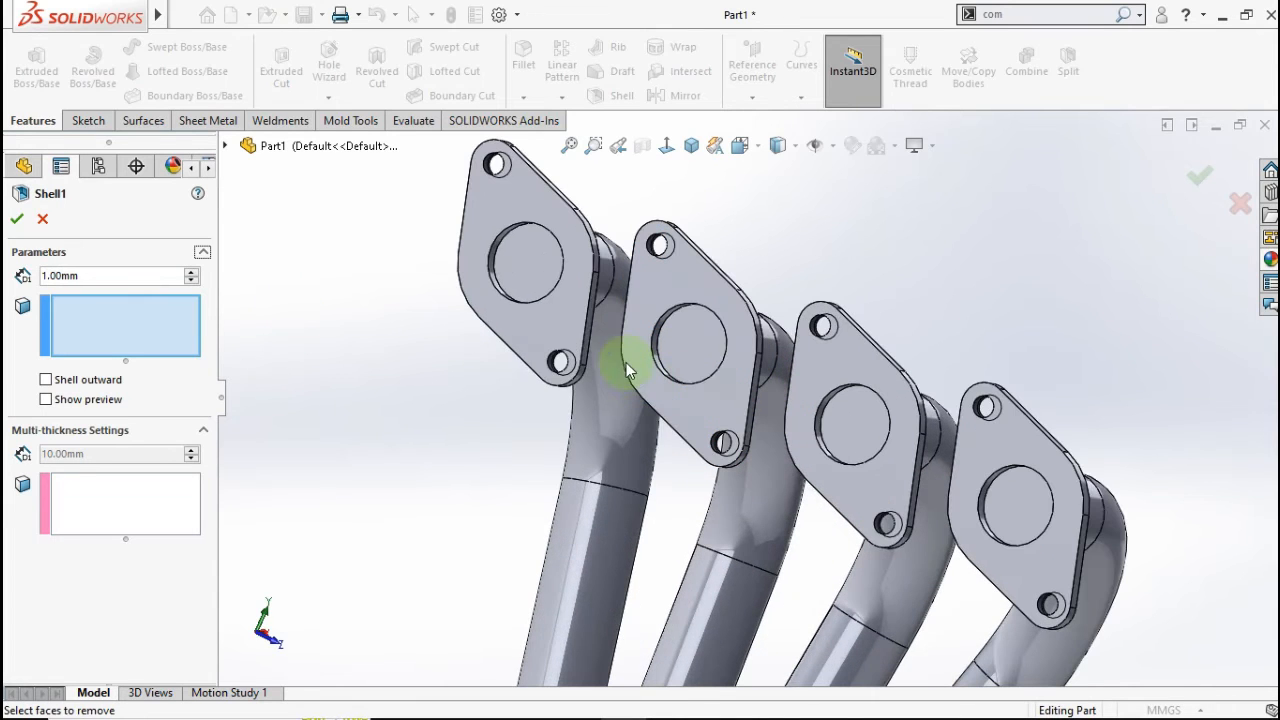
{"action": "left_click", "coordinate": [535, 276]}
{"action": "left_click", "coordinate": [694, 352]}
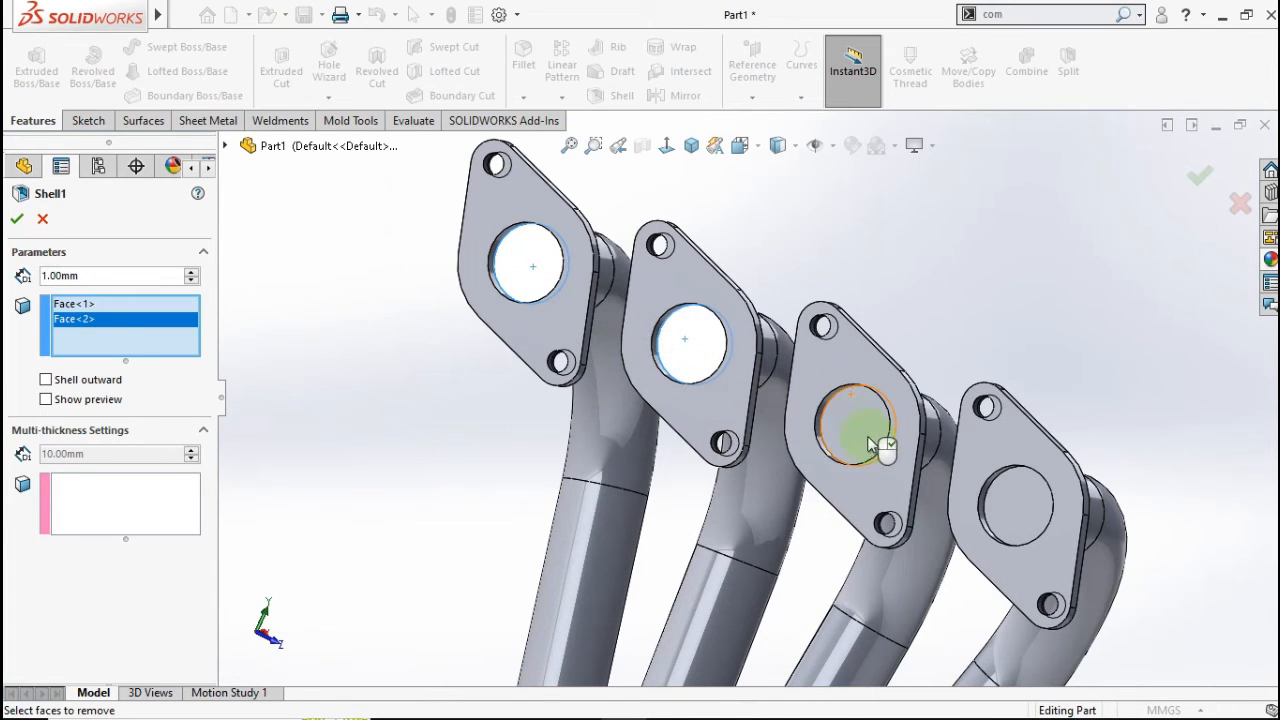
{"action": "left_click", "coordinate": [897, 465]}
{"action": "left_click", "coordinate": [1003, 506]}
{"action": "scroll", "coordinate": [871, 608], "scroll_direction": "up", "scroll_amount": 5}
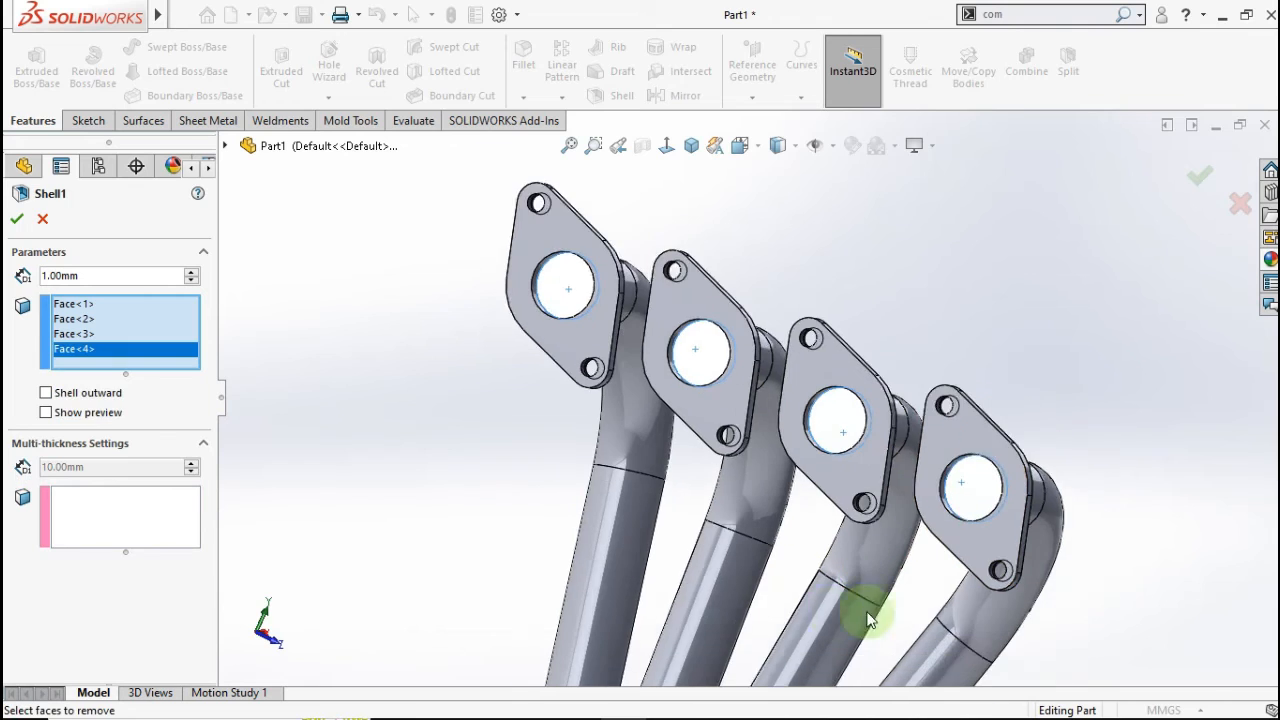
{"action": "scroll", "coordinate": [727, 620], "scroll_direction": "up", "scroll_amount": 6}
{"action": "scroll", "coordinate": [706, 549], "scroll_direction": "down", "scroll_amount": 3}
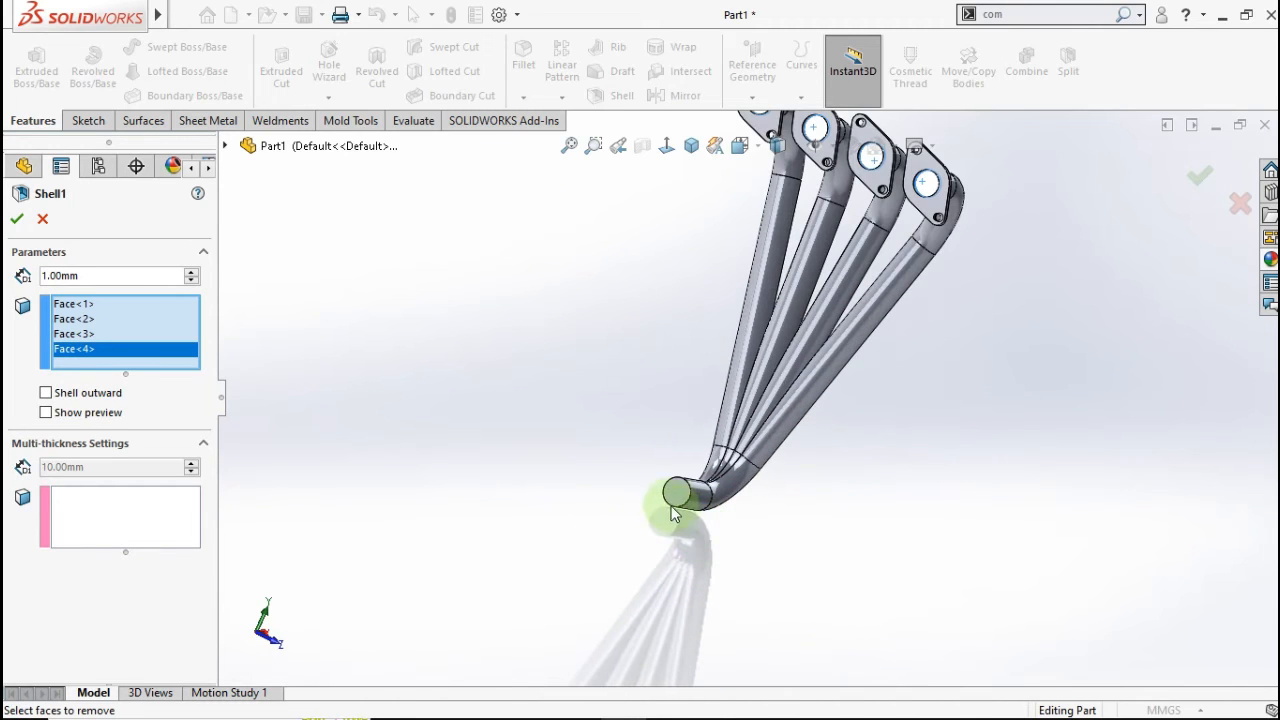
{"action": "left_click", "coordinate": [675, 497]}
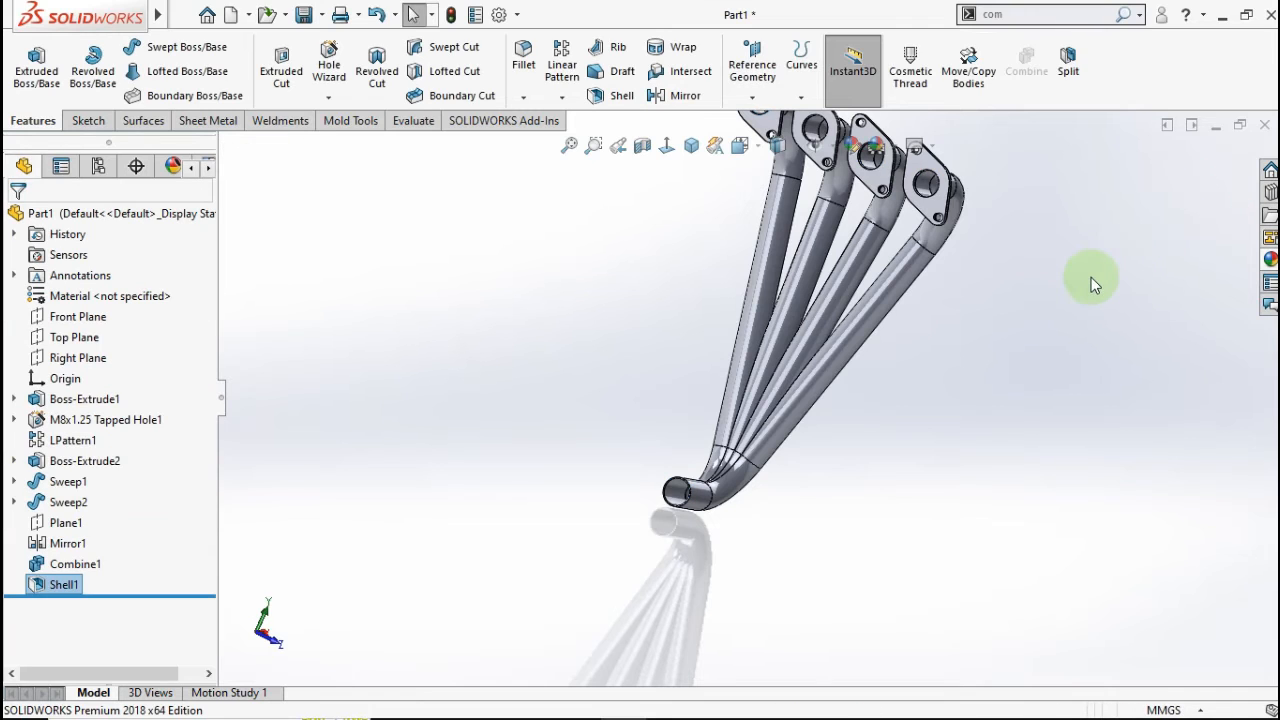
{"action": "middle_click_drag", "start_coordinate": [1090, 283], "coordinate": [851, 251]}
{"action": "scroll", "coordinate": [737, 294], "scroll_direction": "down", "scroll_amount": 3}
{"action": "scroll", "coordinate": [743, 417], "scroll_direction": "down", "scroll_amount": 3}
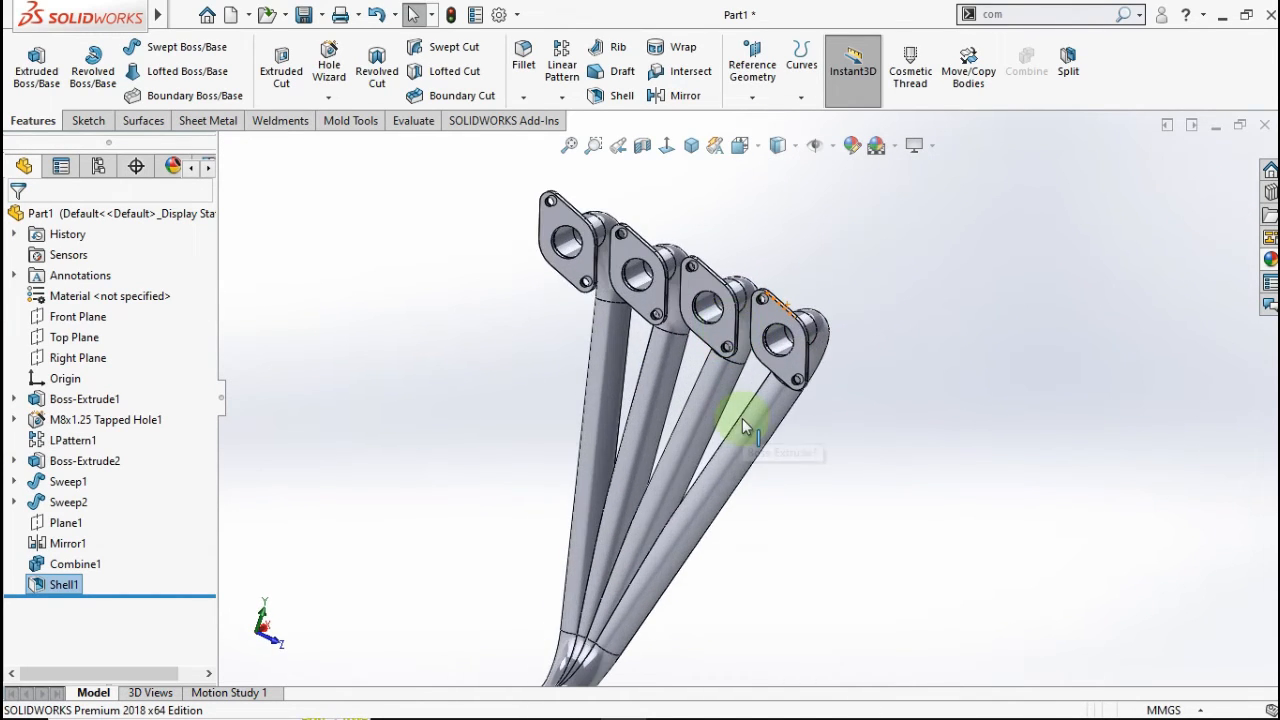
Inspect the shelled manifold's open flange bores and the hollow outlet end, and return to the isometric view.
{"action": "scroll", "coordinate": [747, 370], "scroll_direction": "up", "scroll_amount": 3}
{"action": "scroll", "coordinate": [737, 345], "scroll_direction": "down", "scroll_amount": 8}
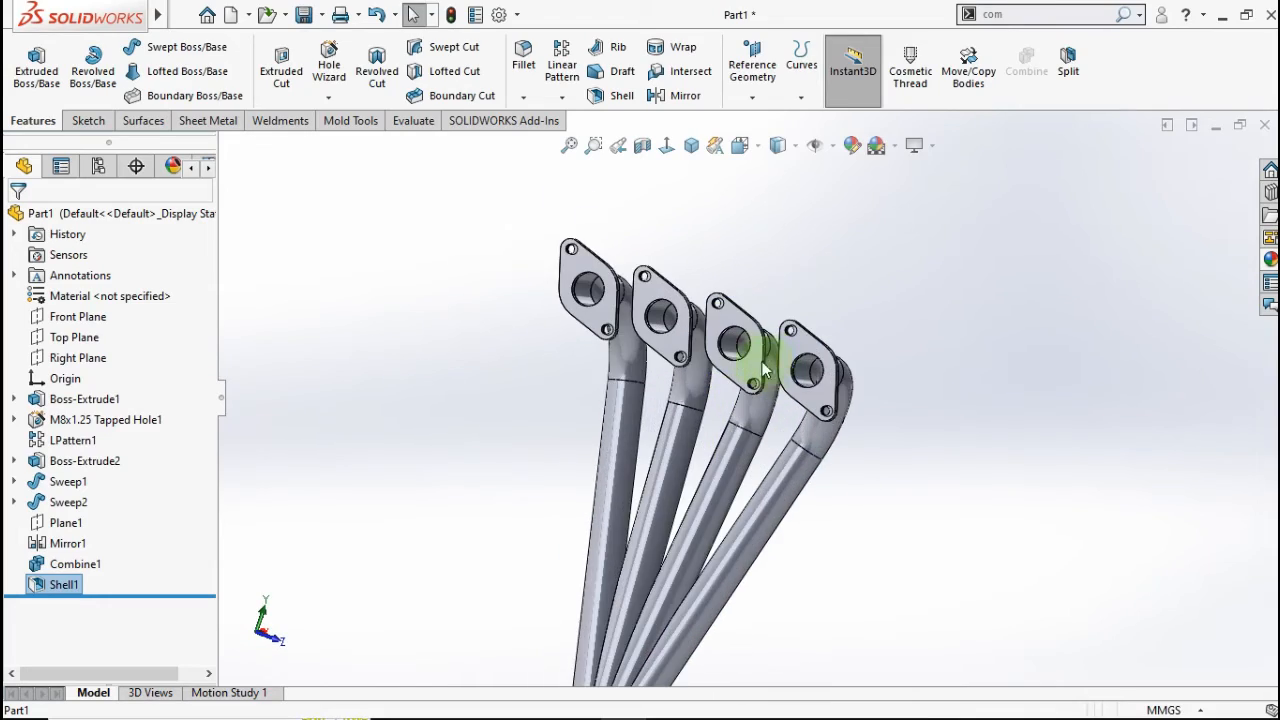
{"action": "scroll", "coordinate": [725, 358], "scroll_direction": "down", "scroll_amount": 8}
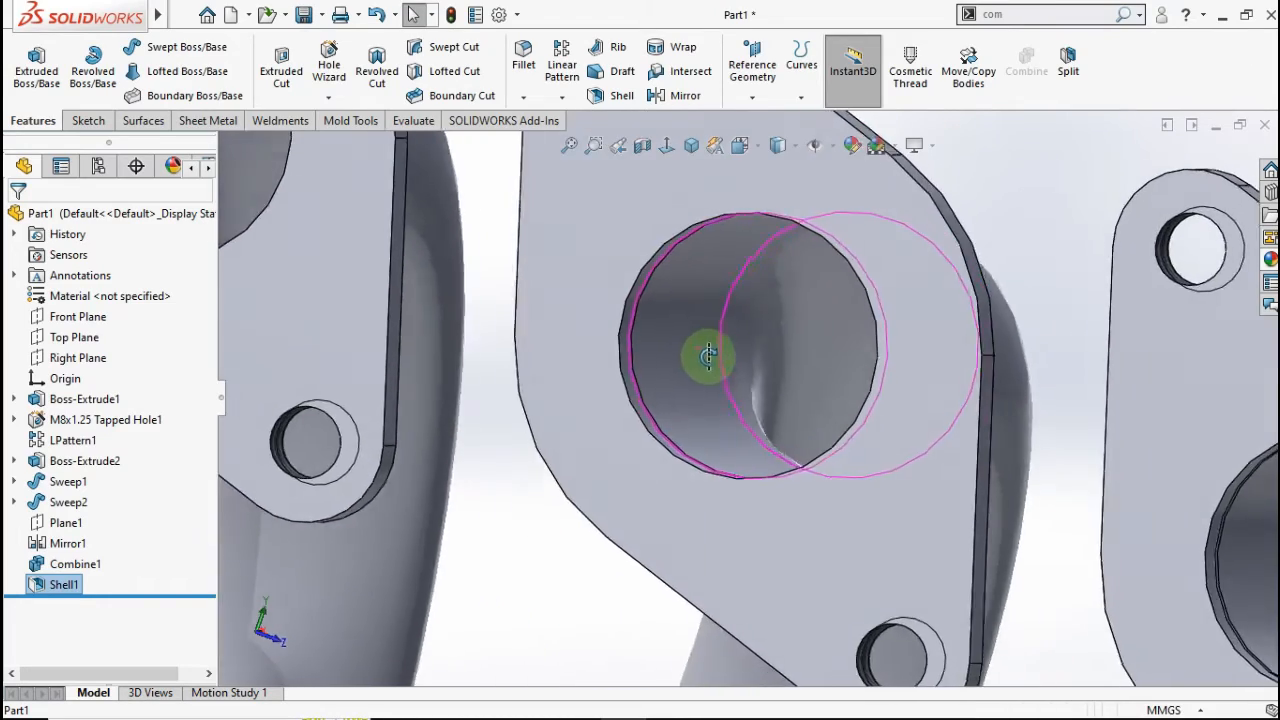
{"action": "scroll", "coordinate": [735, 390], "scroll_direction": "up", "scroll_amount": 10}
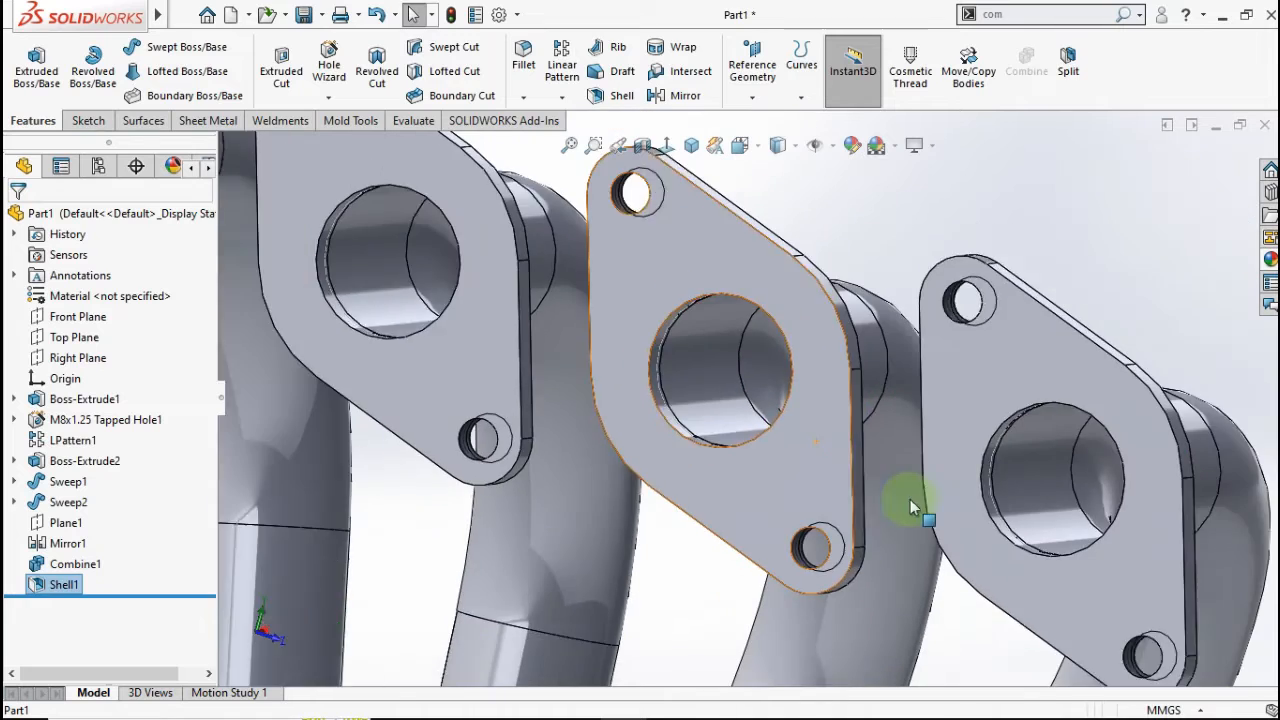
{"action": "scroll", "coordinate": [855, 537], "scroll_direction": "up", "scroll_amount": 10}
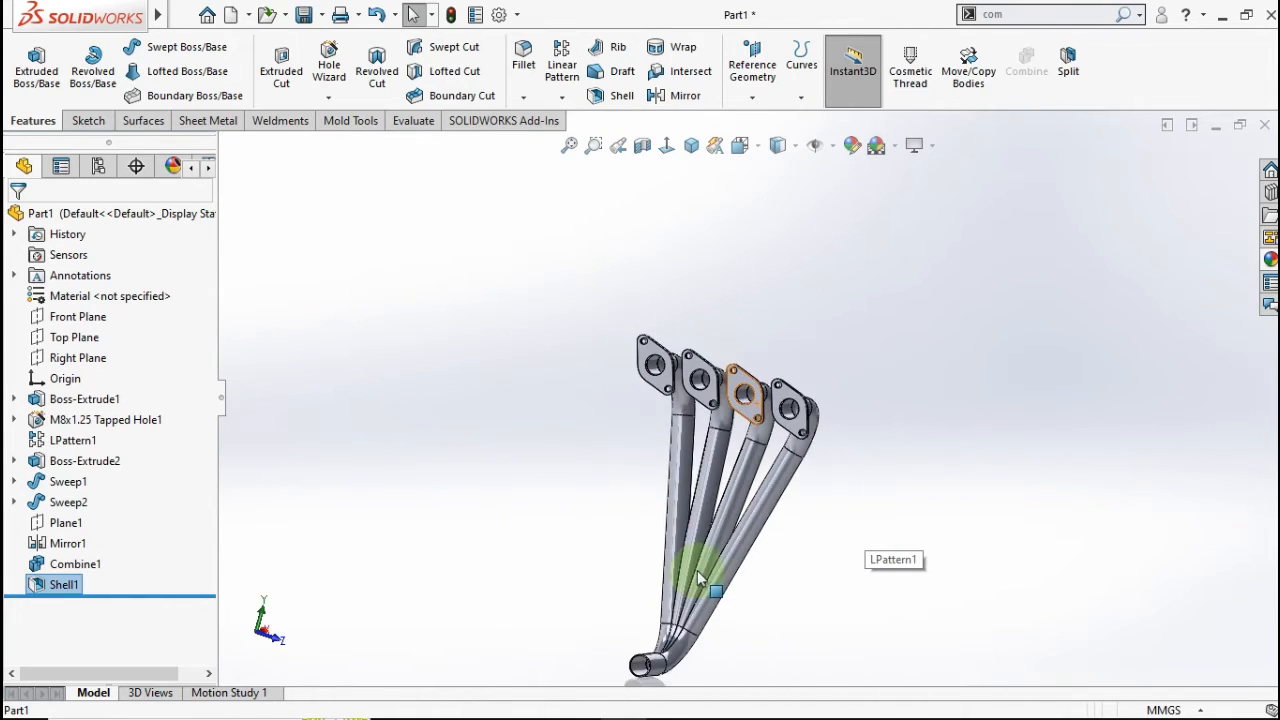
{"action": "scroll", "coordinate": [676, 596], "scroll_direction": "down", "scroll_amount": 6}
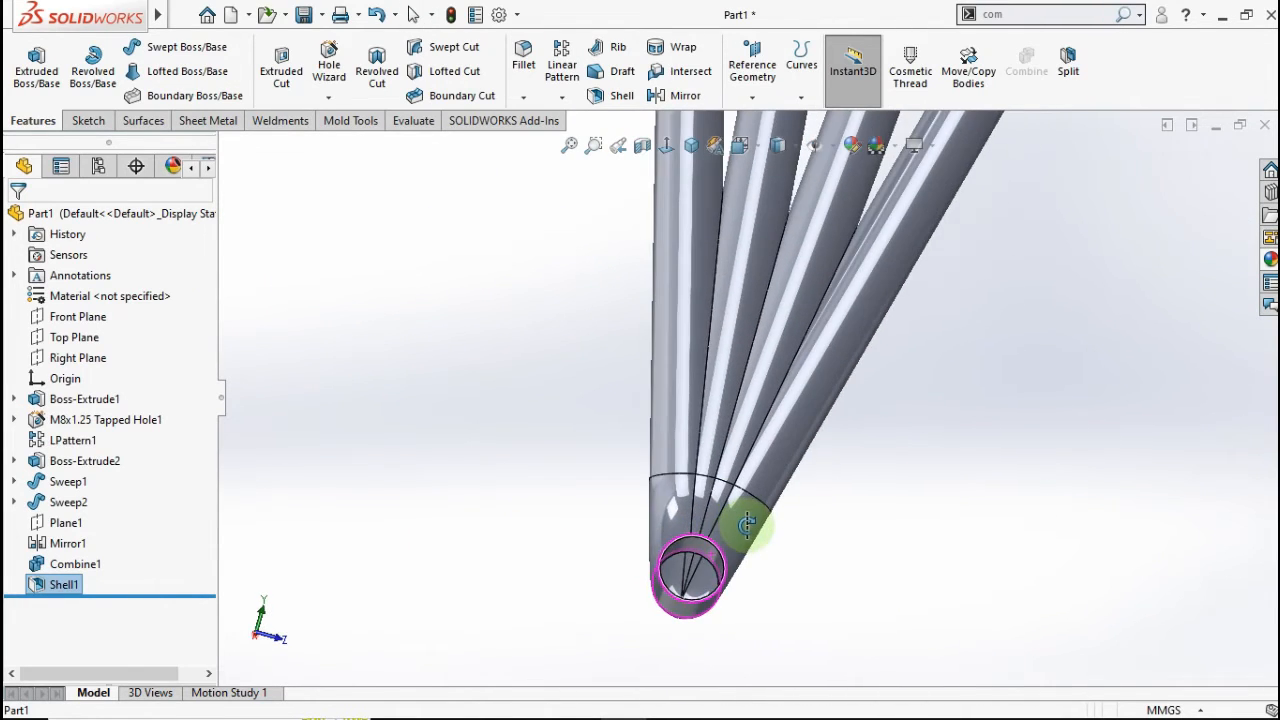
{"action": "middle_click_drag", "start_coordinate": [713, 549], "coordinate": [680, 441]}
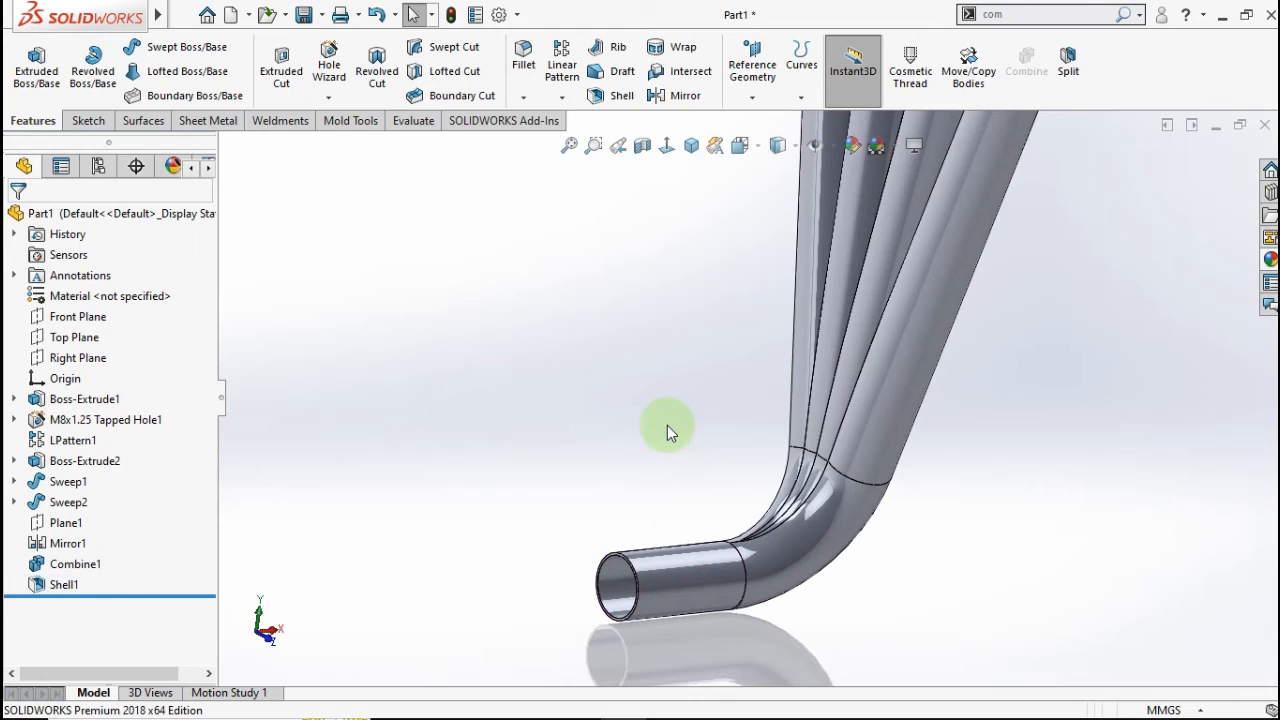
{"action": "key", "text": "ctrl+7"}
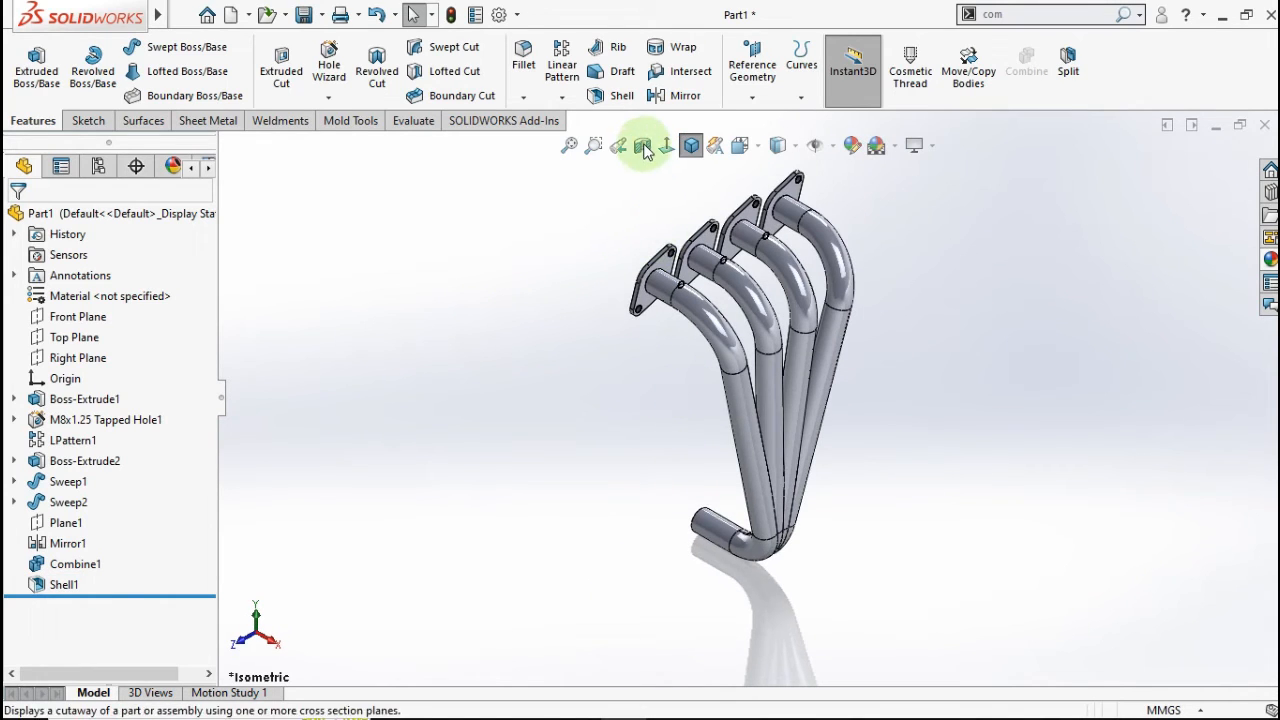
Examine the hollow pipes in a section view cut along the Right Plane offset about 92 mm, and turn the section off.
{"action": "left_click", "coordinate": [643, 147]}
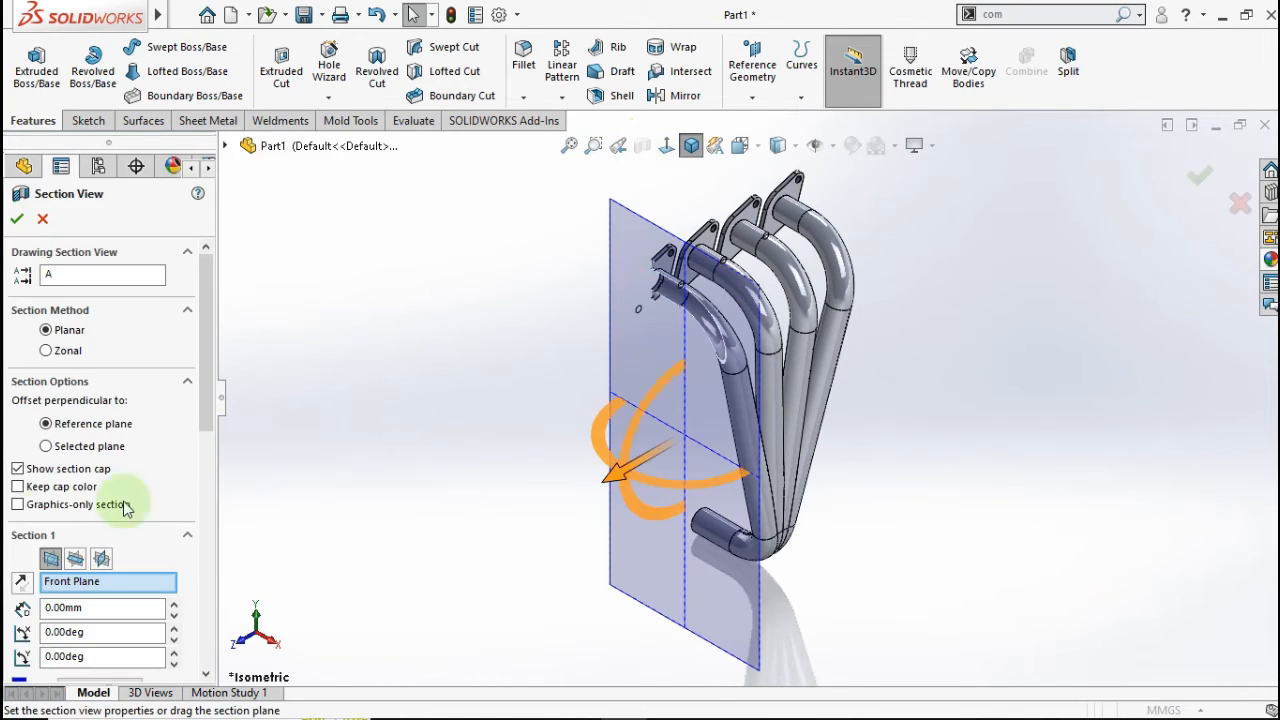
{"action": "left_click", "coordinate": [100, 558]}
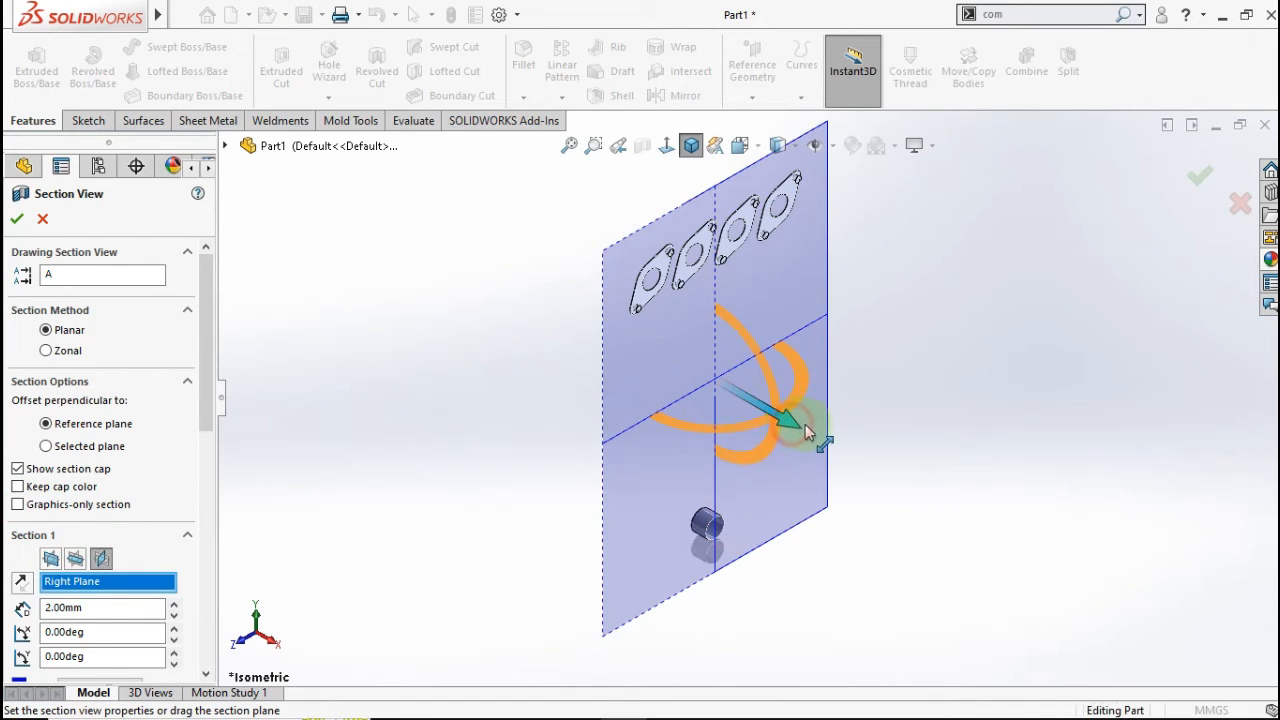
{"action": "left_click_drag", "start_coordinate": [805, 424], "coordinate": [860, 468]}
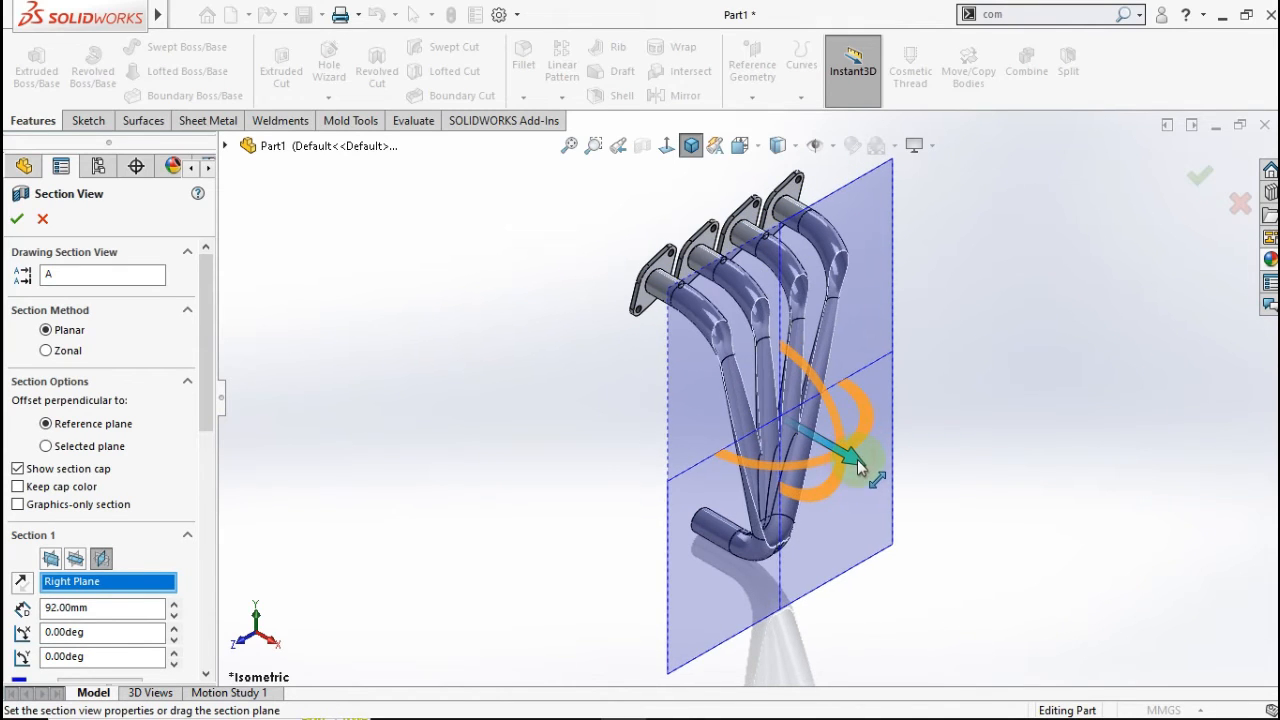
{"action": "left_click", "coordinate": [1199, 176]}
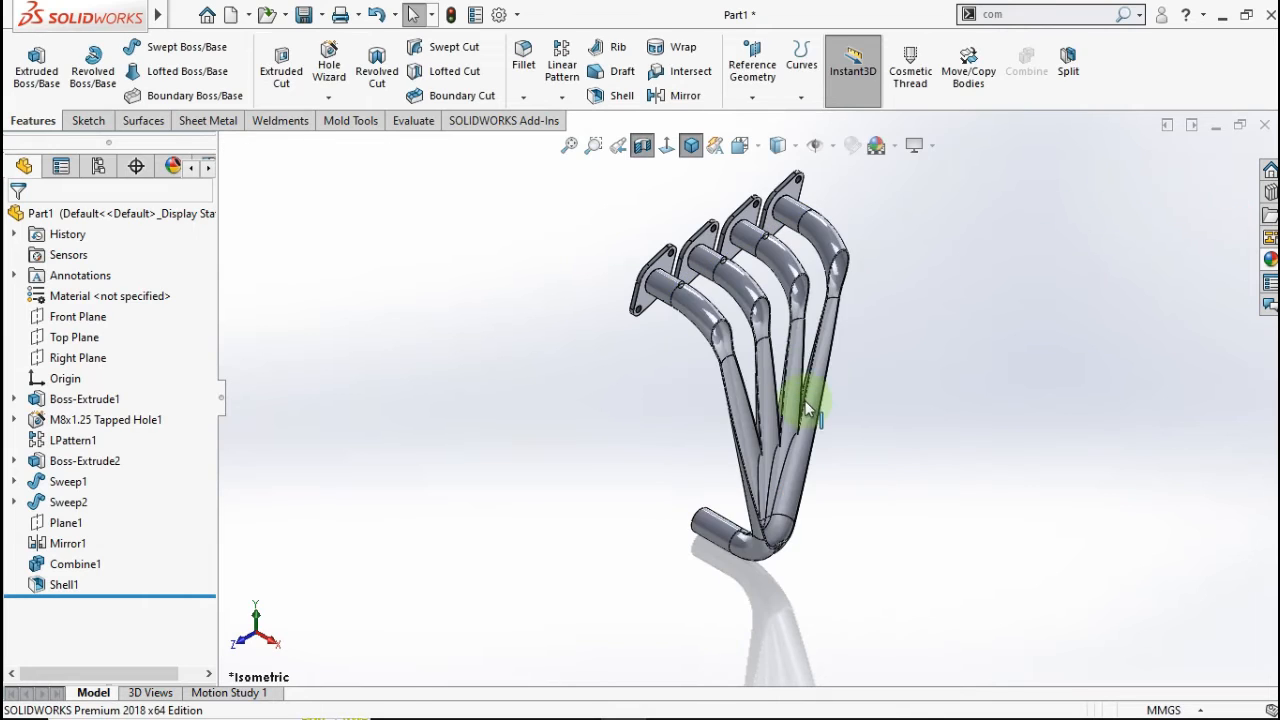
{"action": "middle_click_drag", "start_coordinate": [808, 408], "coordinate": [651, 206]}
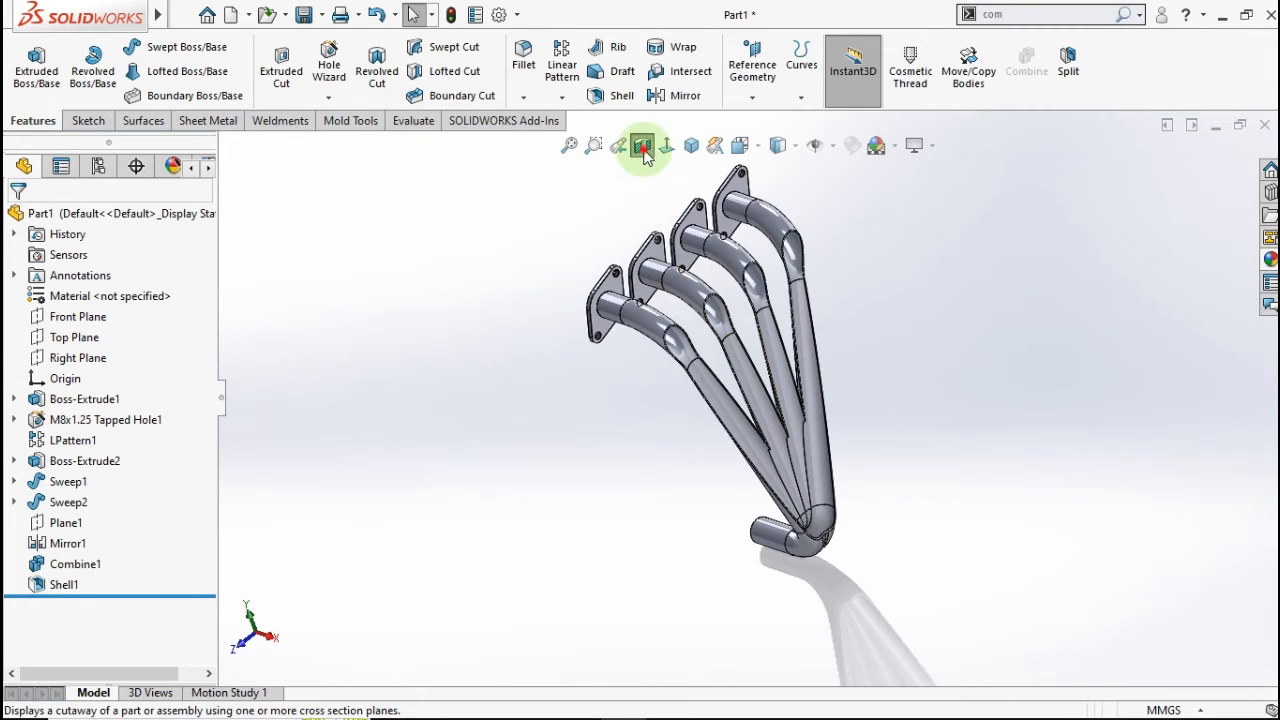
{"action": "left_click", "coordinate": [642, 148]}
Start a Fillet with a 1 mm symmetric radius and choose the junction edge between the first two pipes above the outlet bend.
{"action": "scroll", "coordinate": [703, 396], "scroll_direction": "down", "scroll_amount": 2}
{"action": "middle_click_drag", "start_coordinate": [700, 393], "coordinate": [686, 312]}
{"action": "scroll", "coordinate": [726, 400], "scroll_direction": "up", "scroll_amount": 2}
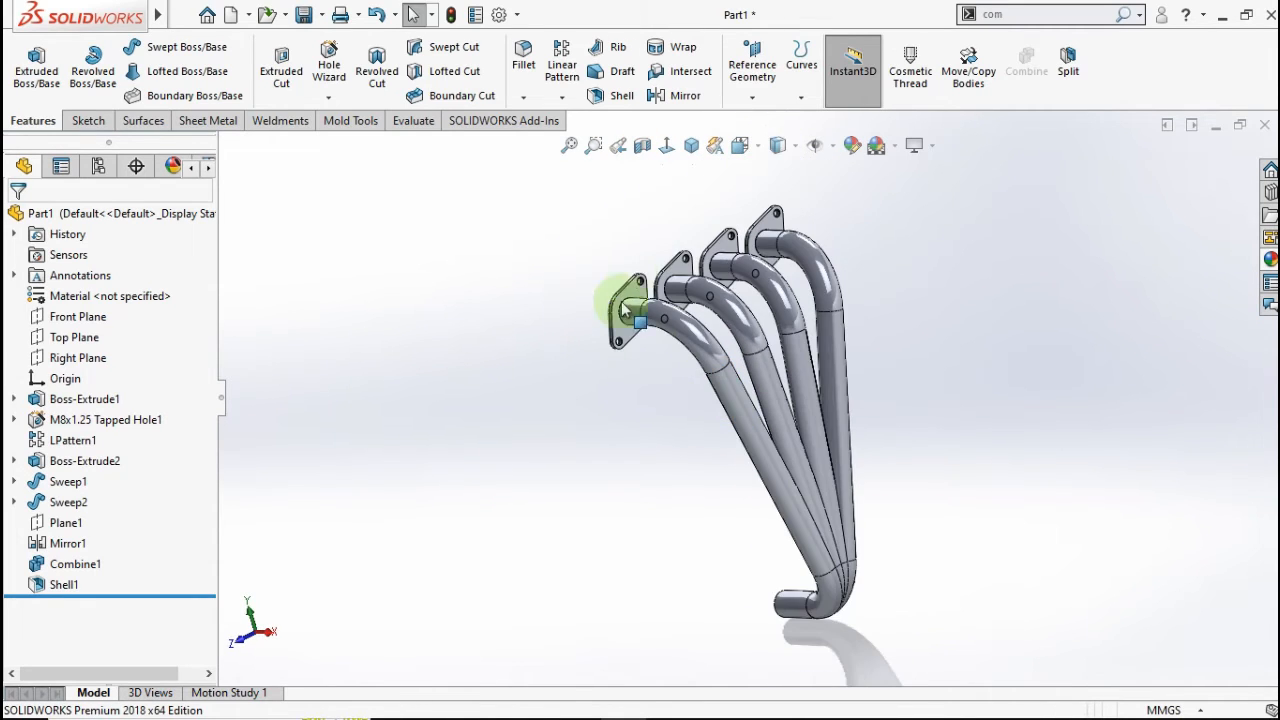
{"action": "left_click", "coordinate": [524, 72]}
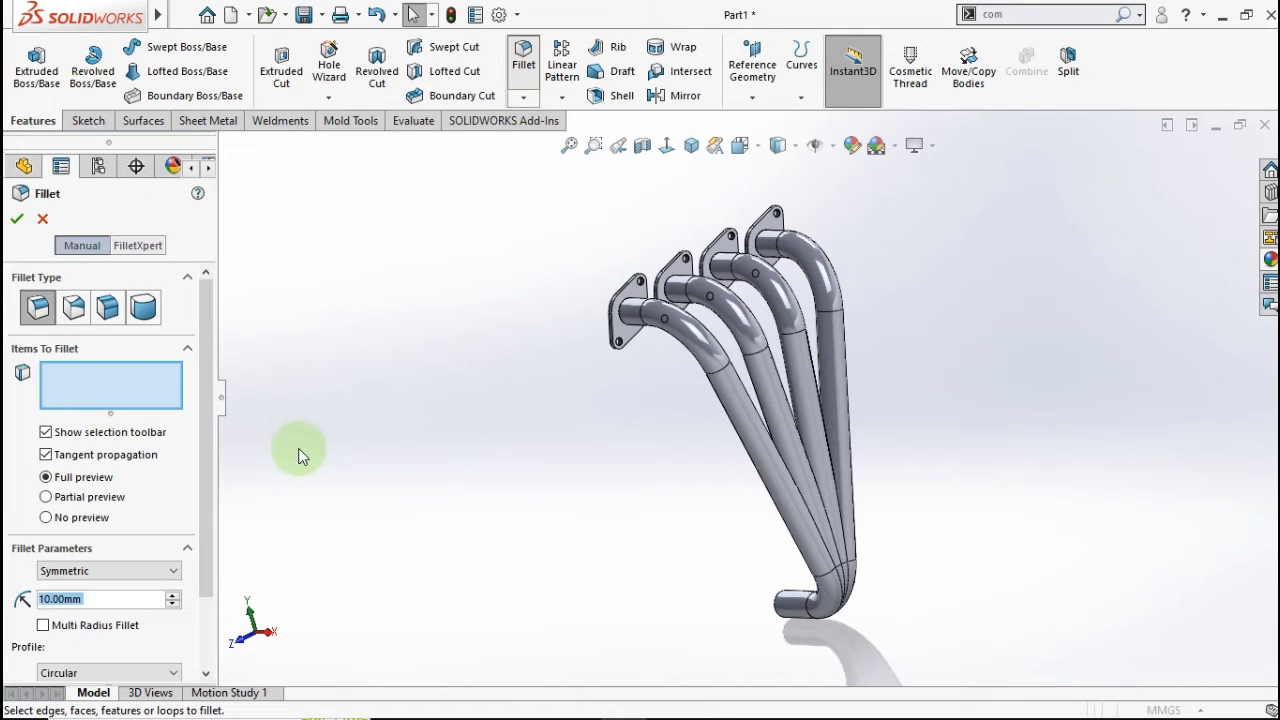
{"action": "type", "text": "1"}
{"action": "left_click", "coordinate": [351, 541]}
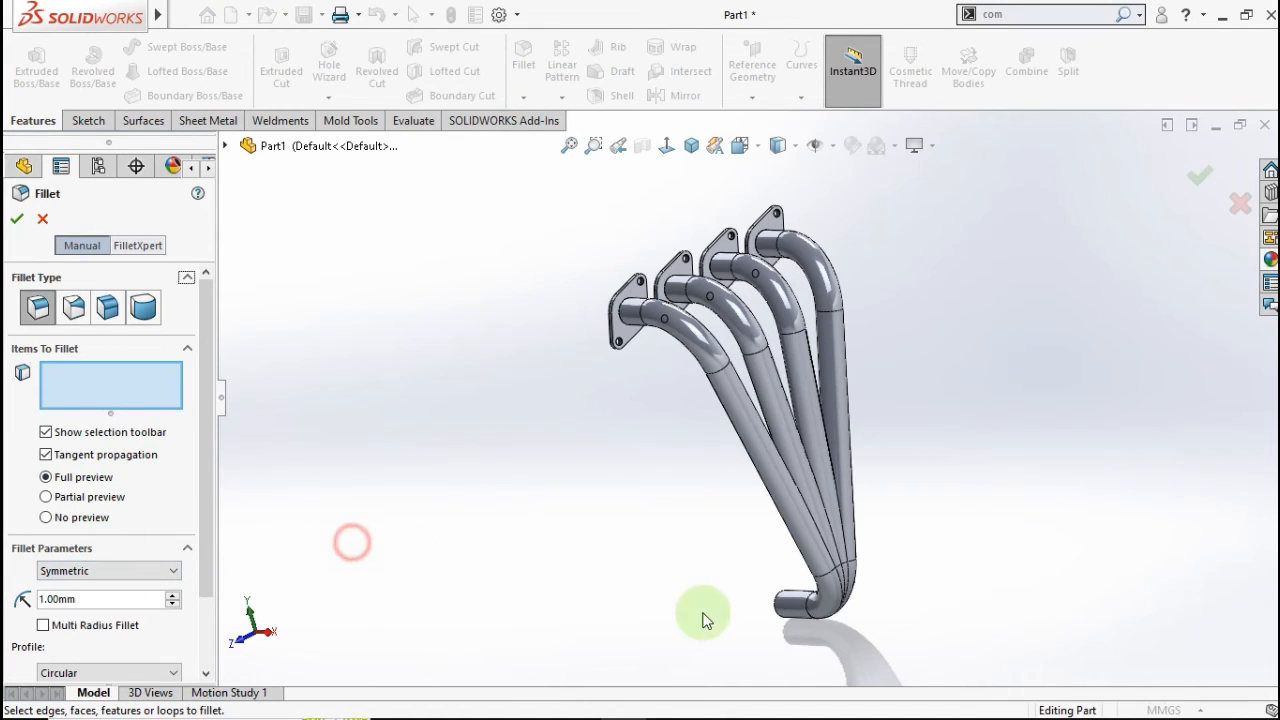
{"action": "scroll", "coordinate": [822, 598], "scroll_direction": "down", "scroll_amount": 5}
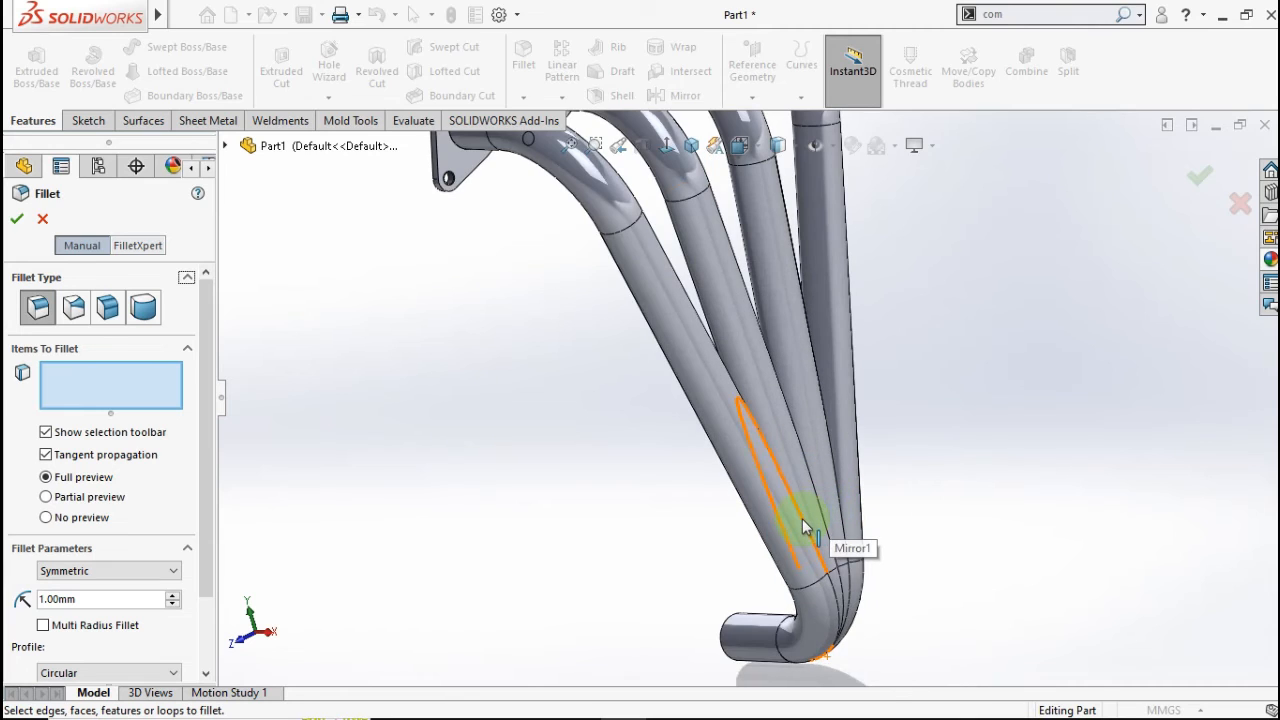
{"action": "left_click", "coordinate": [816, 496]}
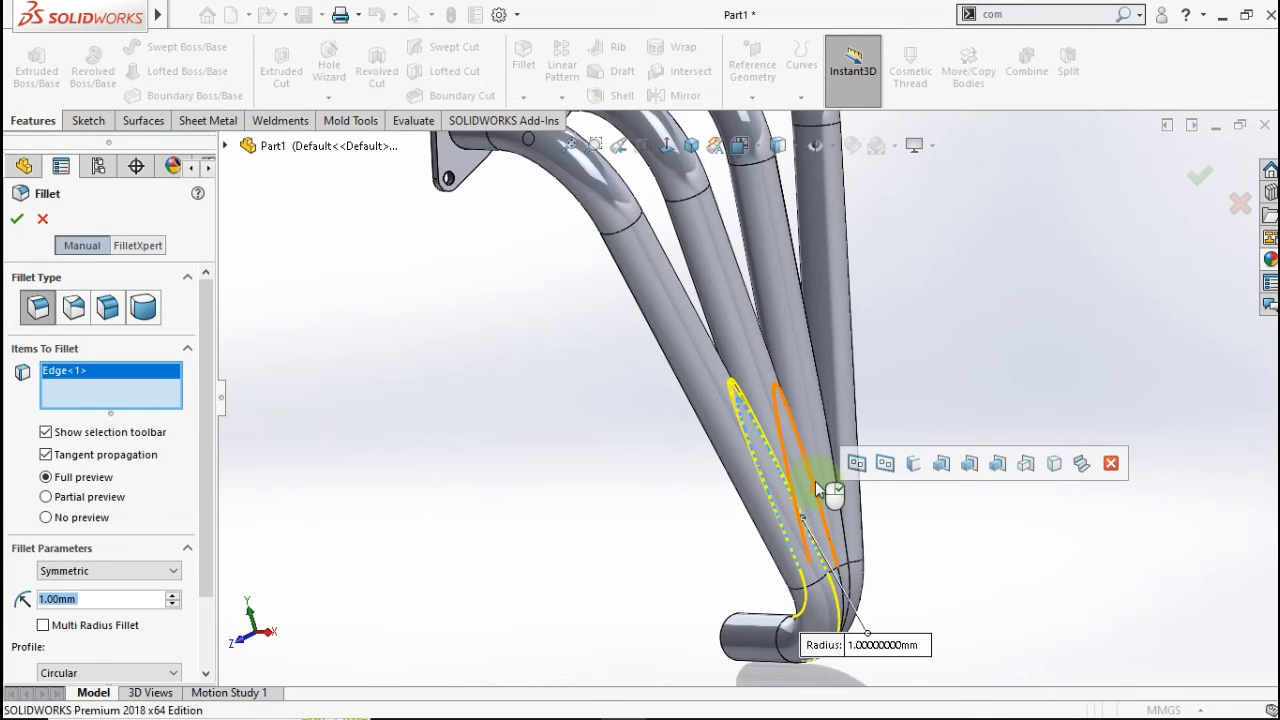
Try adding the junction edge between the second and third pipes, remove it, and apply the 1 mm fillet to the first junction only.
{"action": "left_click", "coordinate": [816, 486]}
{"action": "left_click", "coordinate": [815, 480]}
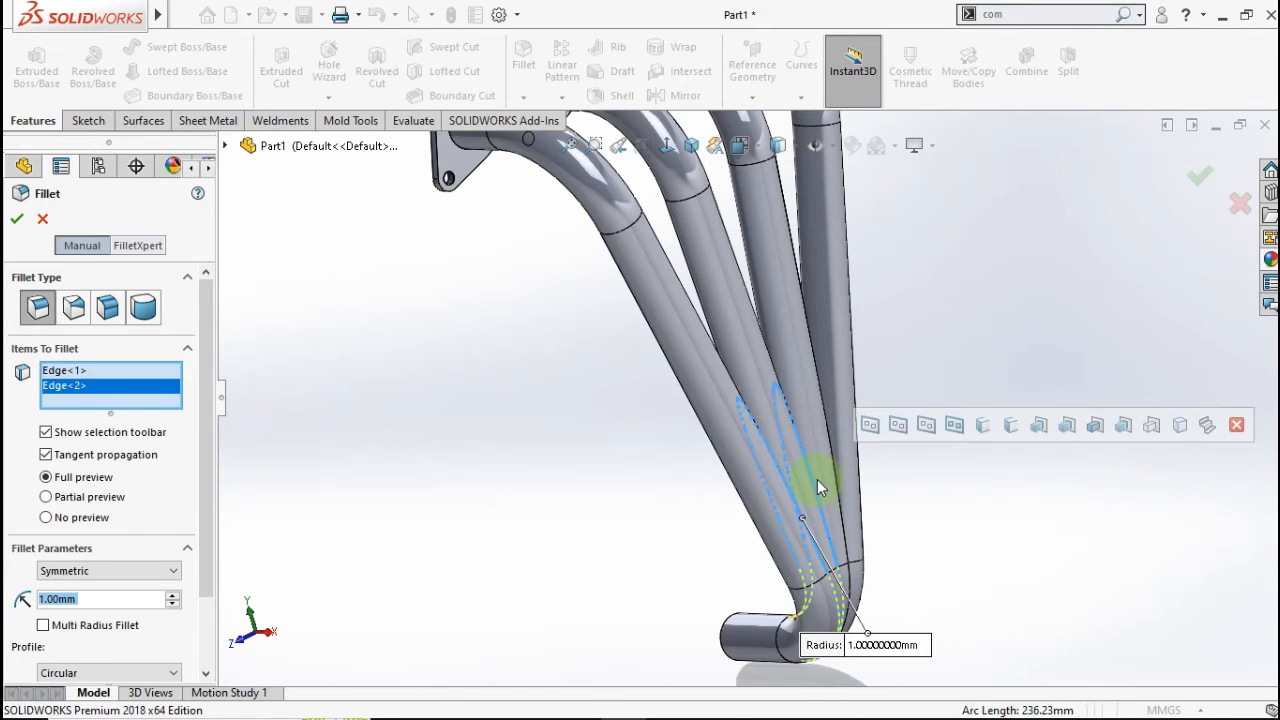
{"action": "right_click", "coordinate": [100, 389]}
{"action": "left_click", "coordinate": [123, 421]}
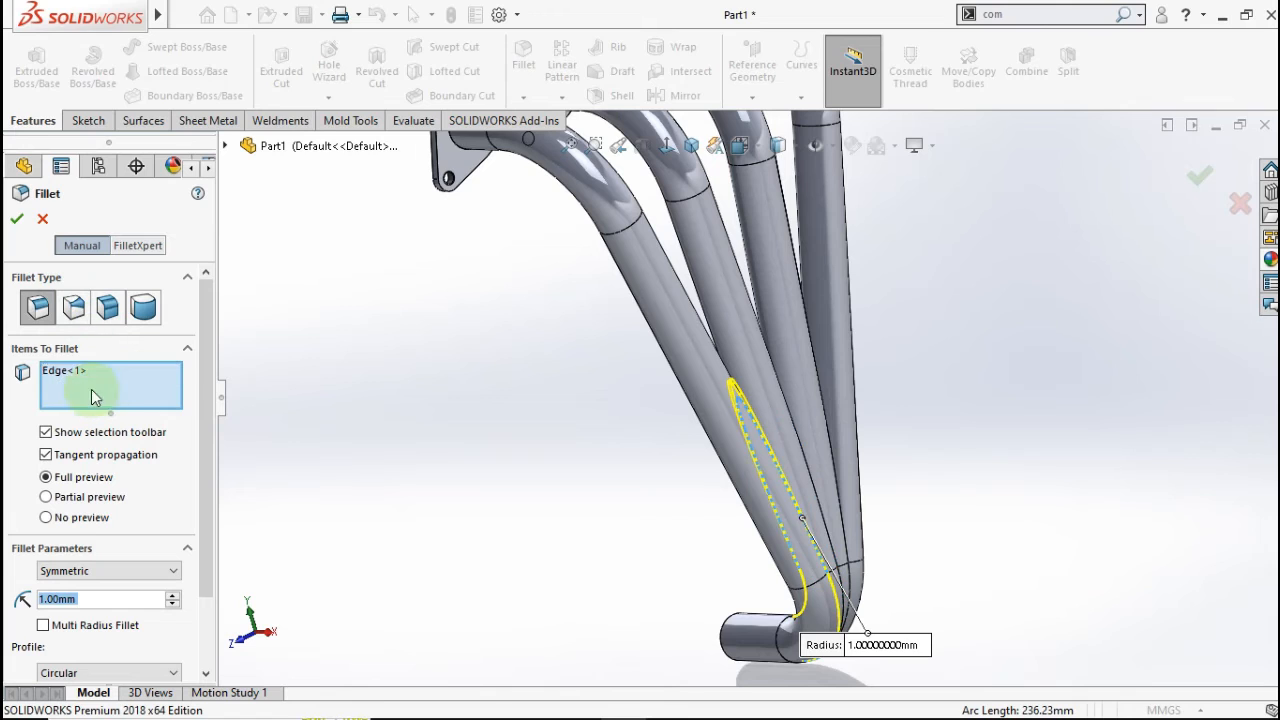
{"action": "right_click", "coordinate": [88, 388]}
{"action": "left_click", "coordinate": [267, 328]}
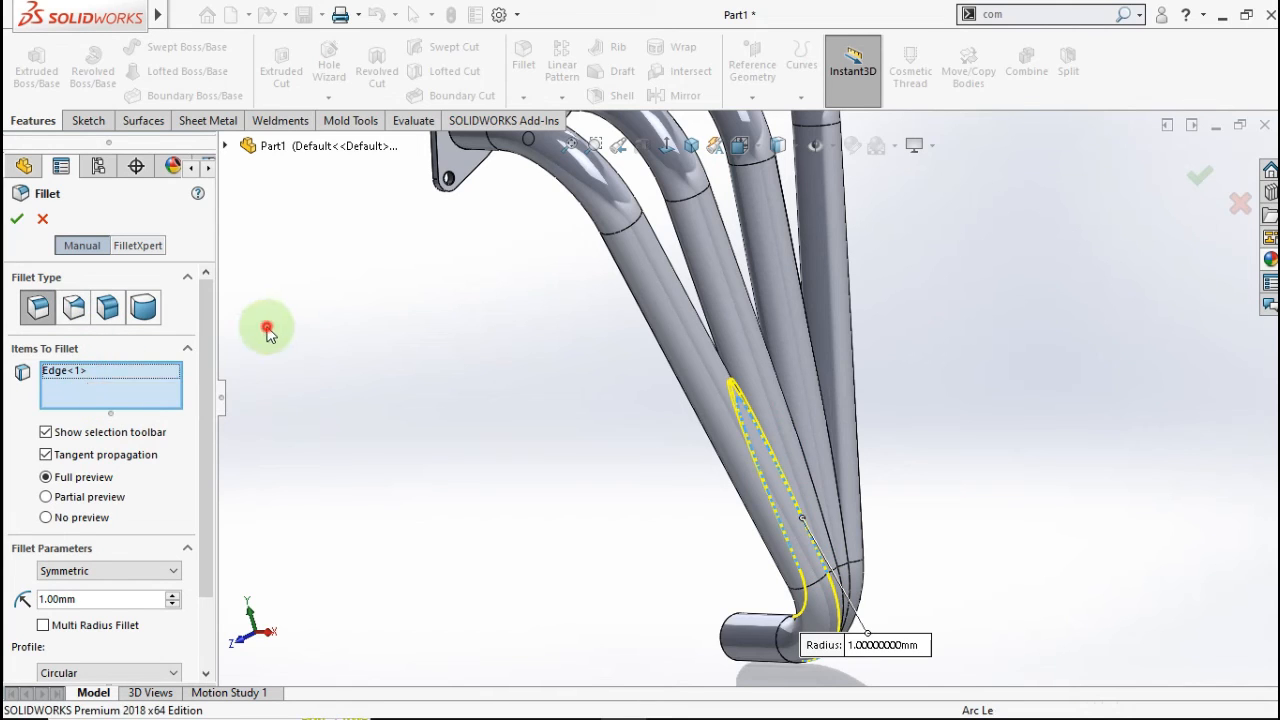
{"action": "left_click", "coordinate": [15, 225]}
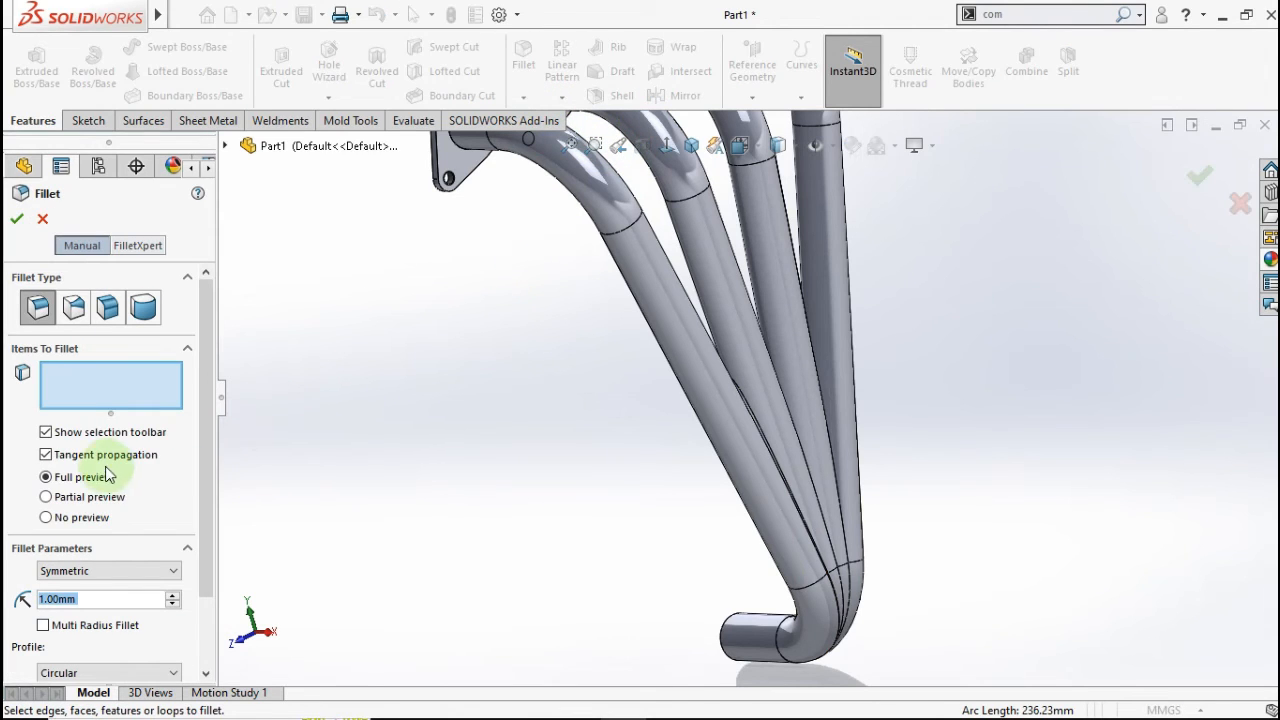
Fillet the junction edges between the second and third pipes and between the third and fourth pipes with a 1 mm radius.
{"action": "left_click", "coordinate": [466, 516]}
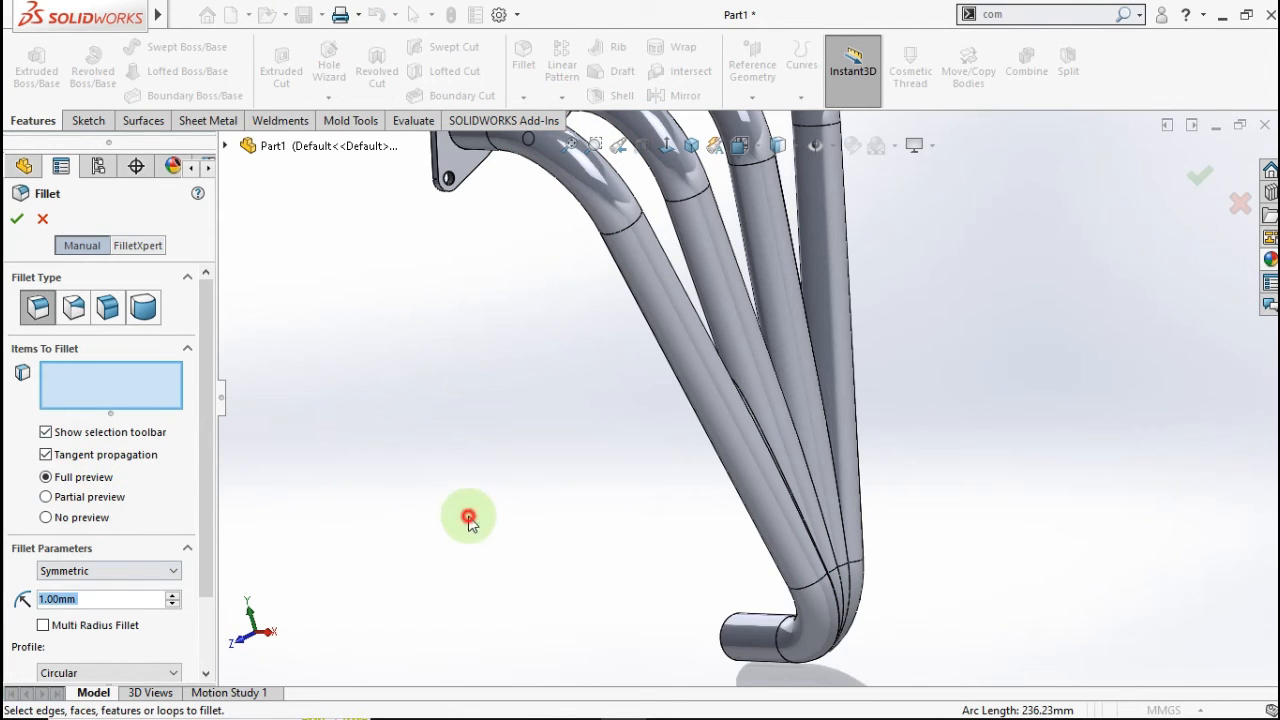
{"action": "left_click", "coordinate": [799, 441]}
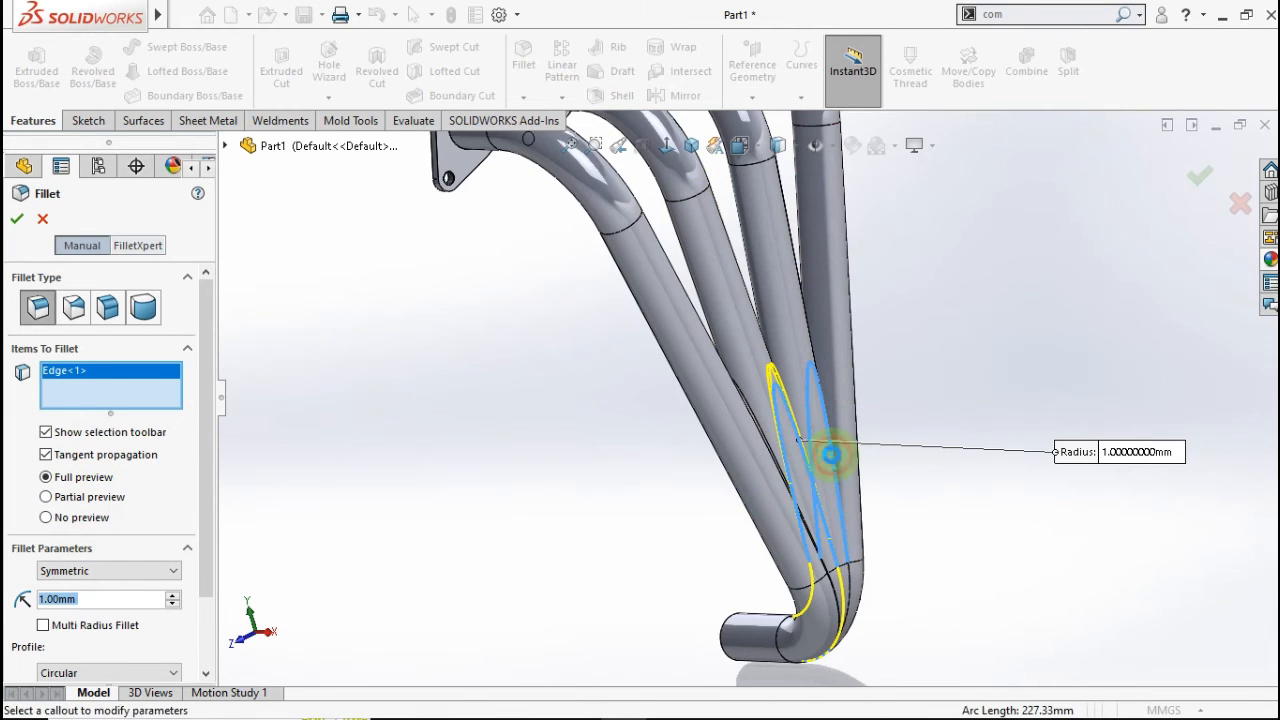
{"action": "left_click", "coordinate": [830, 455]}
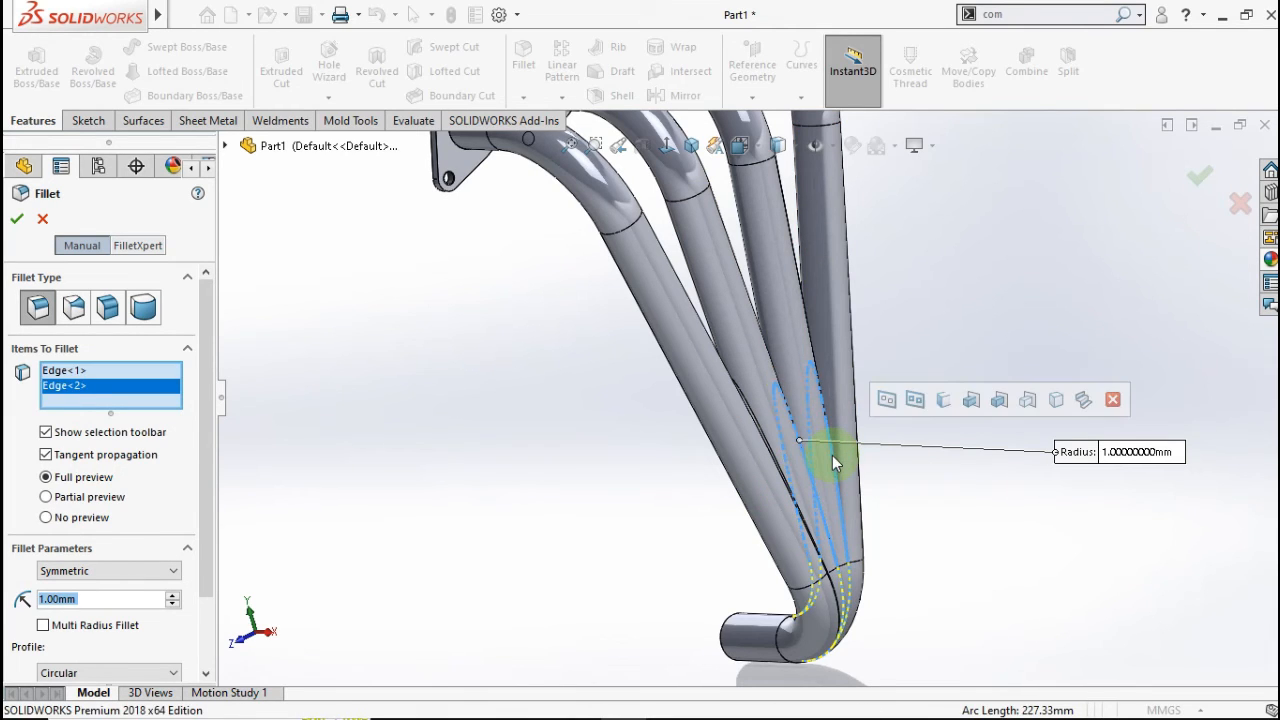
{"action": "right_click", "coordinate": [150, 390]}
{"action": "left_click", "coordinate": [225, 426]}
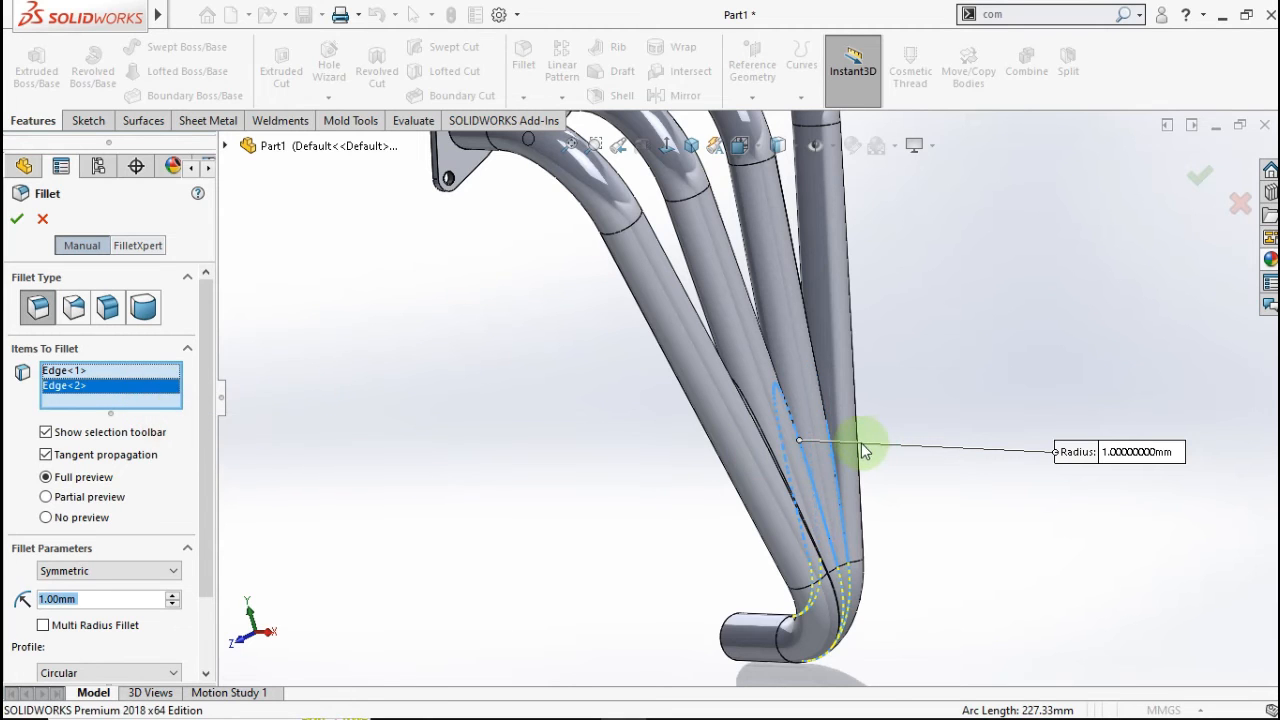
{"action": "middle_click_drag", "start_coordinate": [865, 450], "coordinate": [826, 469]}
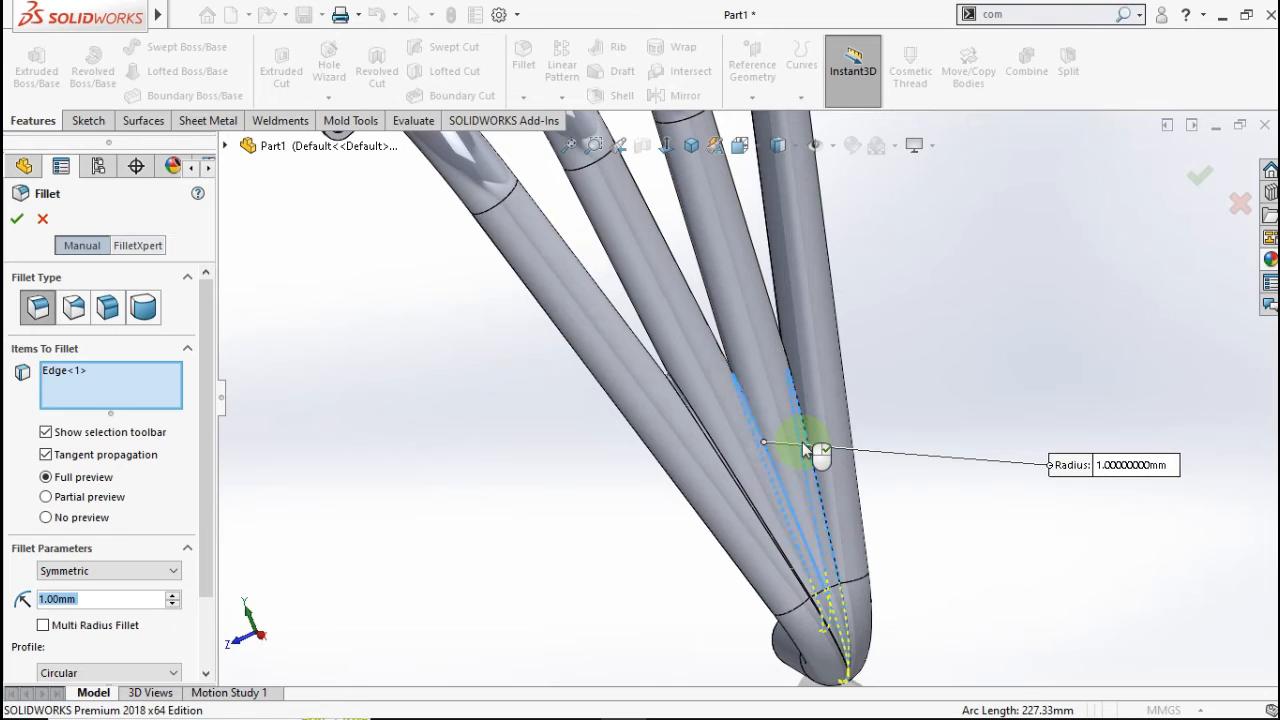
{"action": "left_click", "coordinate": [806, 447]}
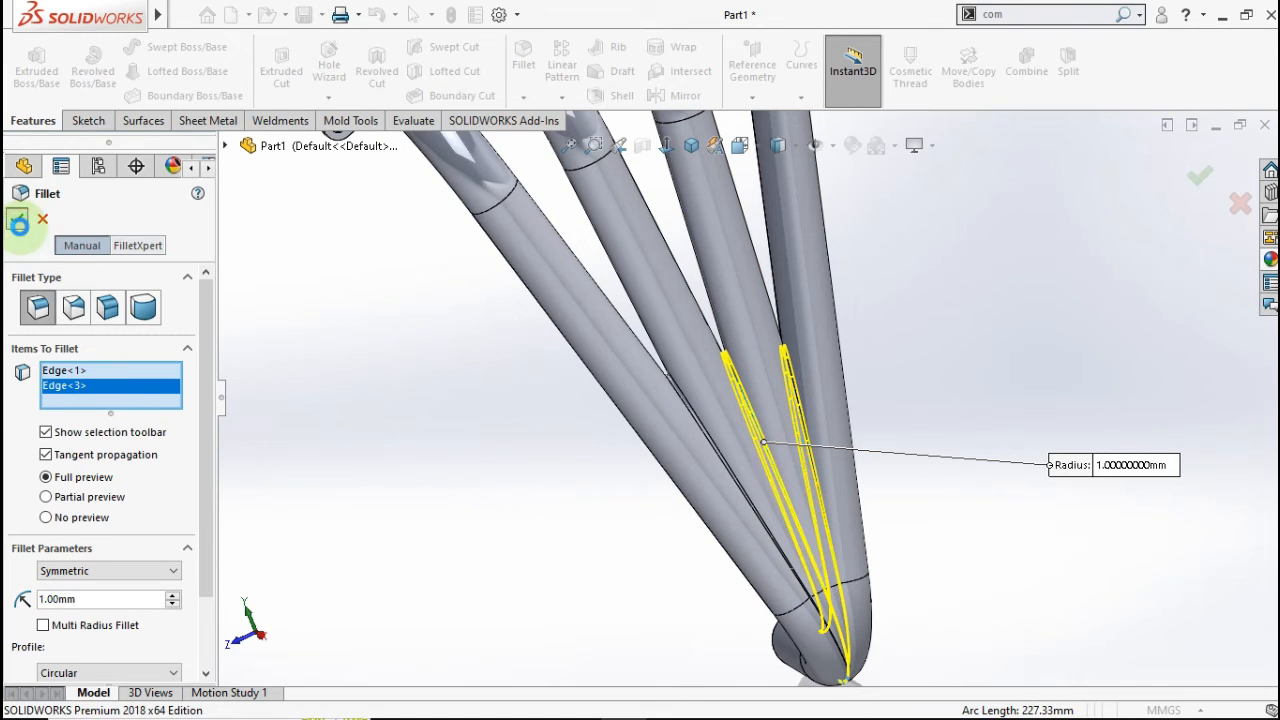
{"action": "left_click", "coordinate": [19, 224]}
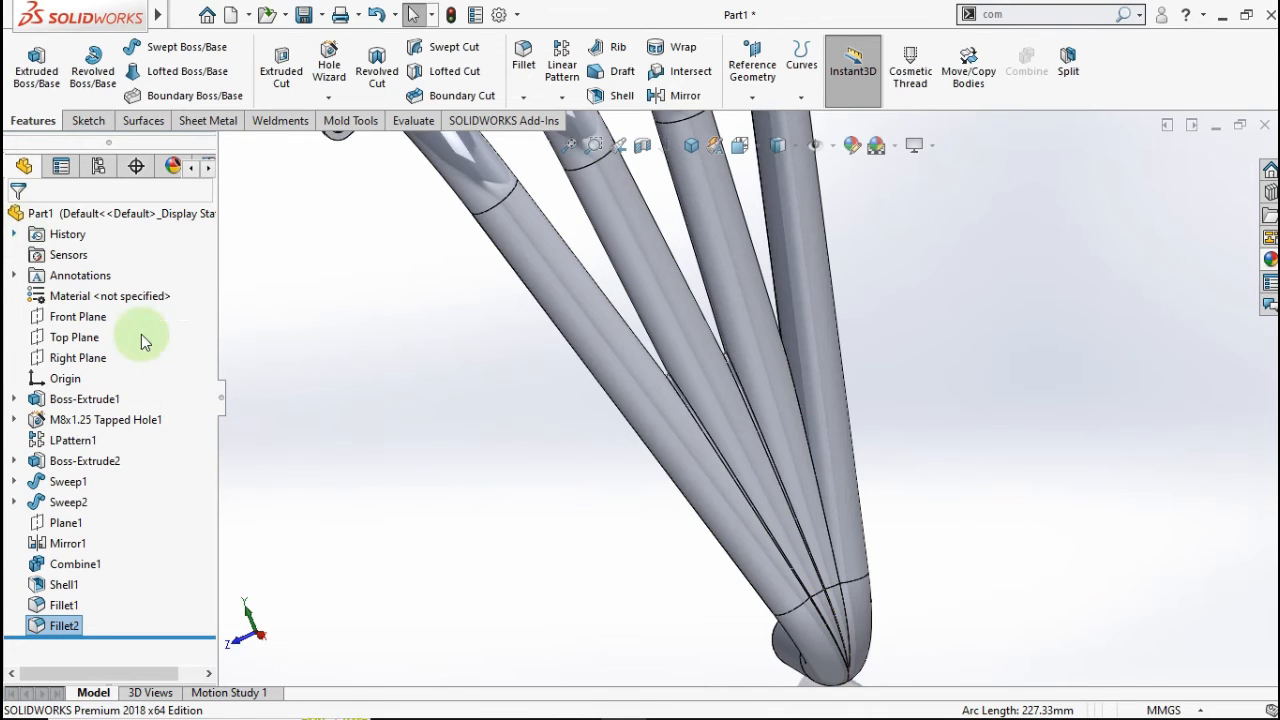
Edit Fillet2 to remove the junction edge between the third and fourth pipes from its selection.
{"action": "middle_click_drag", "start_coordinate": [790, 325], "coordinate": [757, 609]}
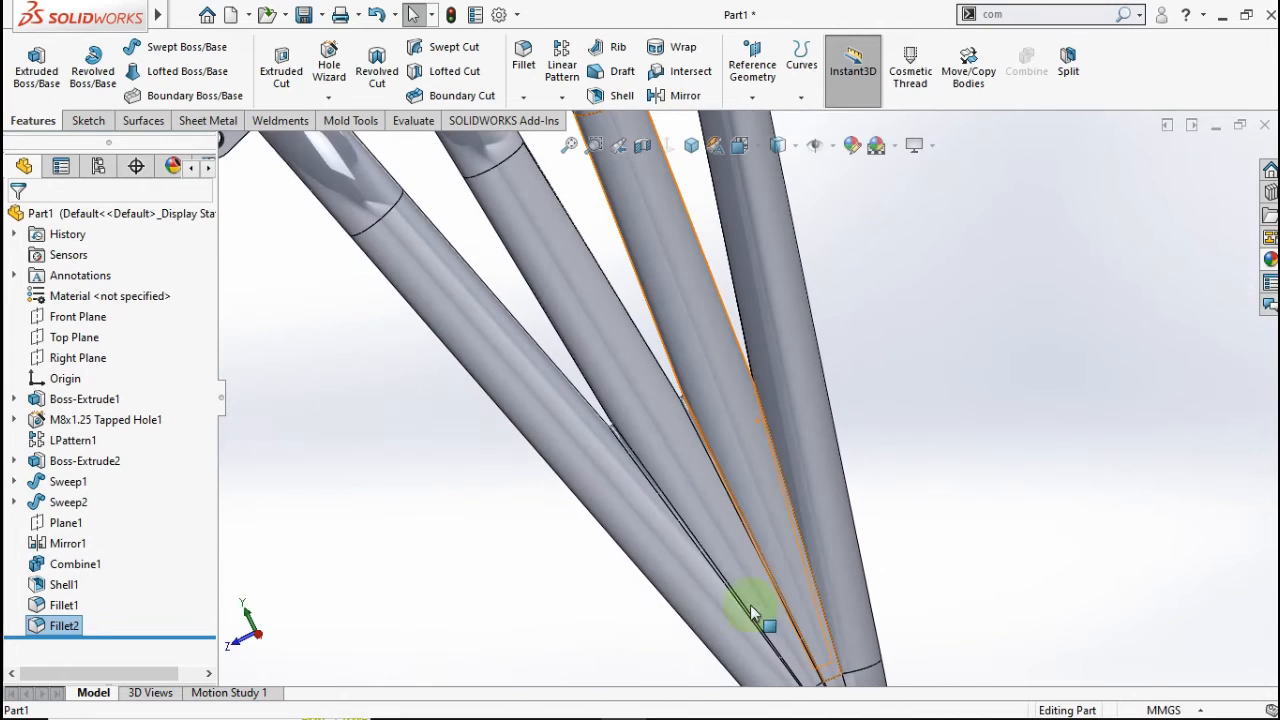
{"action": "right_click", "coordinate": [58, 640]}
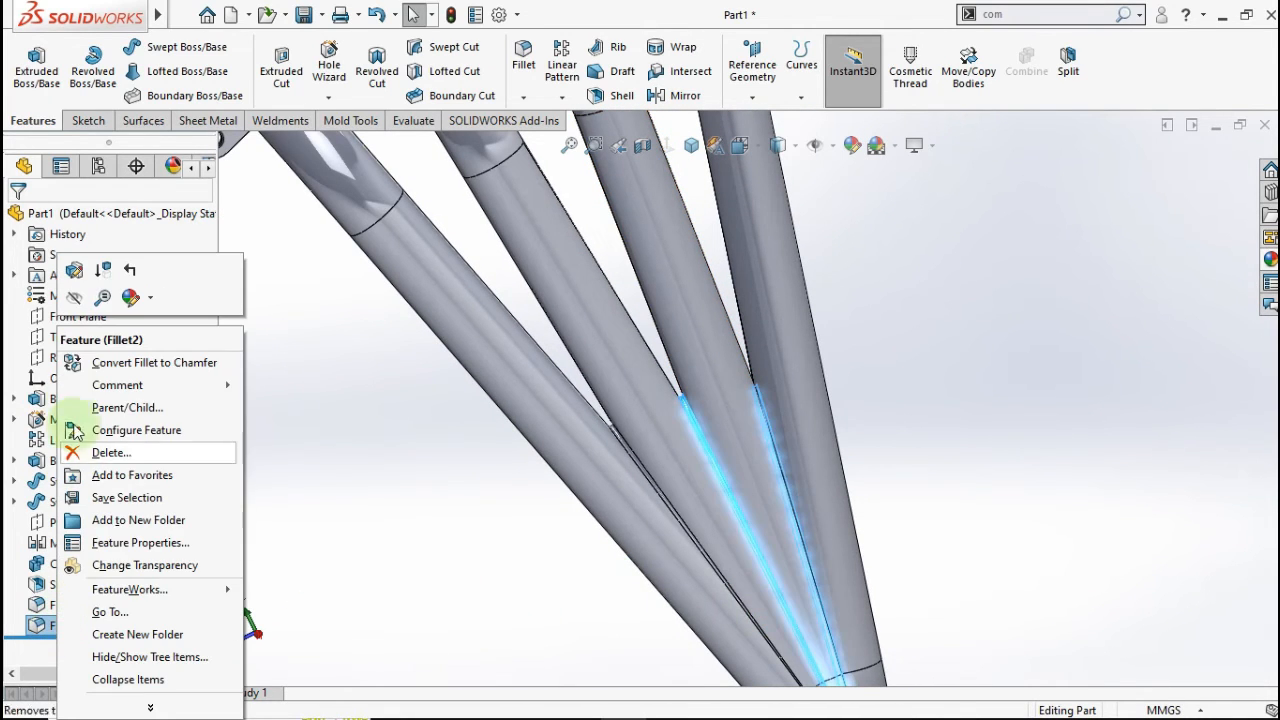
{"action": "left_click", "coordinate": [72, 301]}
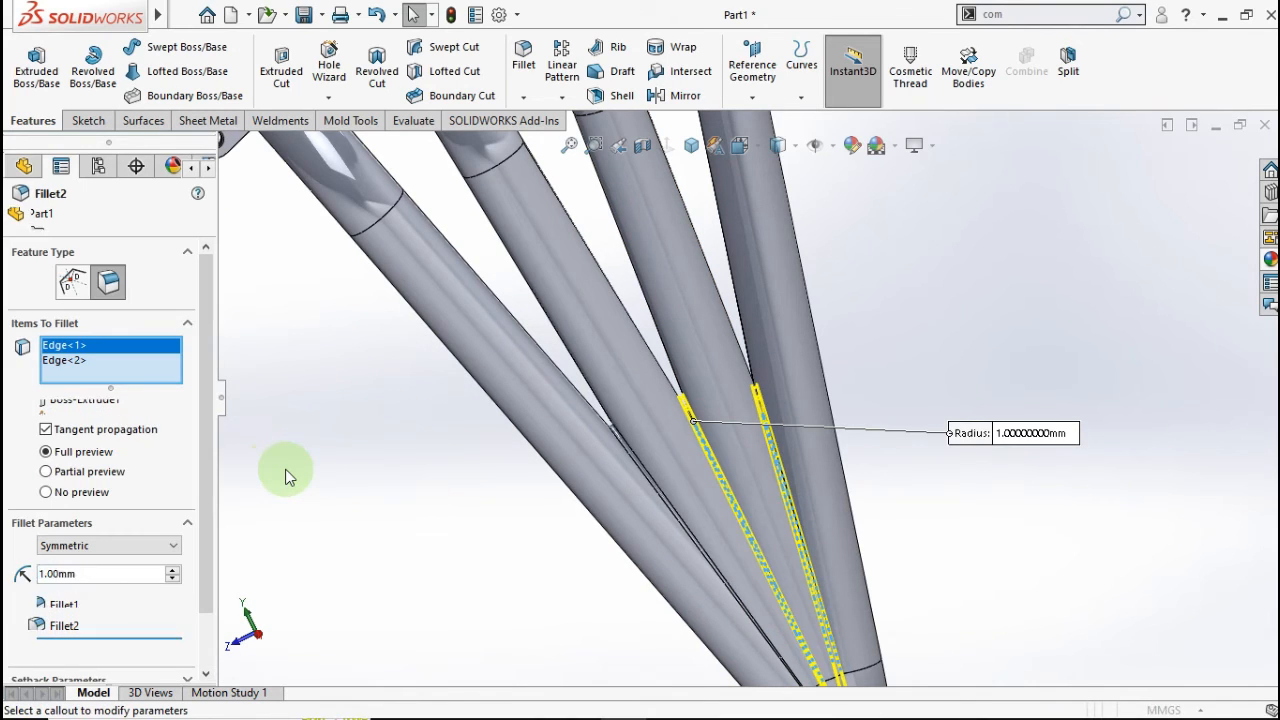
{"action": "left_click", "coordinate": [88, 362]}
{"action": "right_click", "coordinate": [96, 370]}
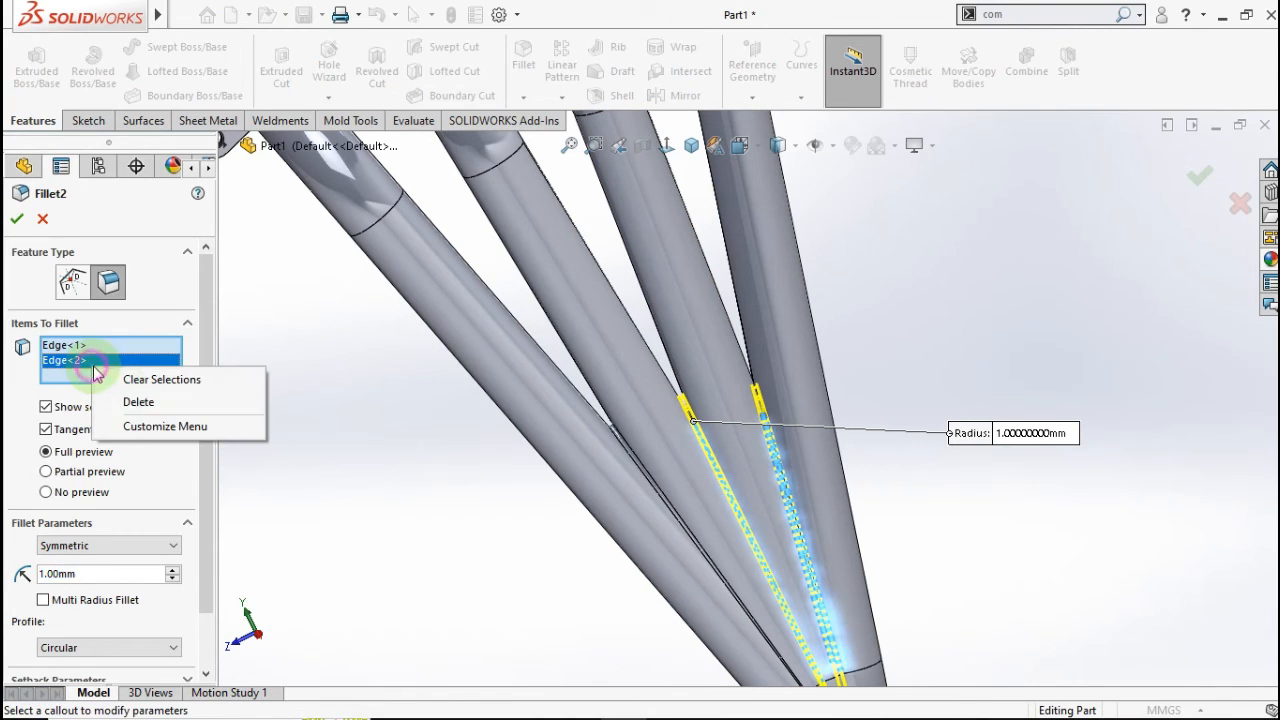
{"action": "left_click", "coordinate": [132, 401]}
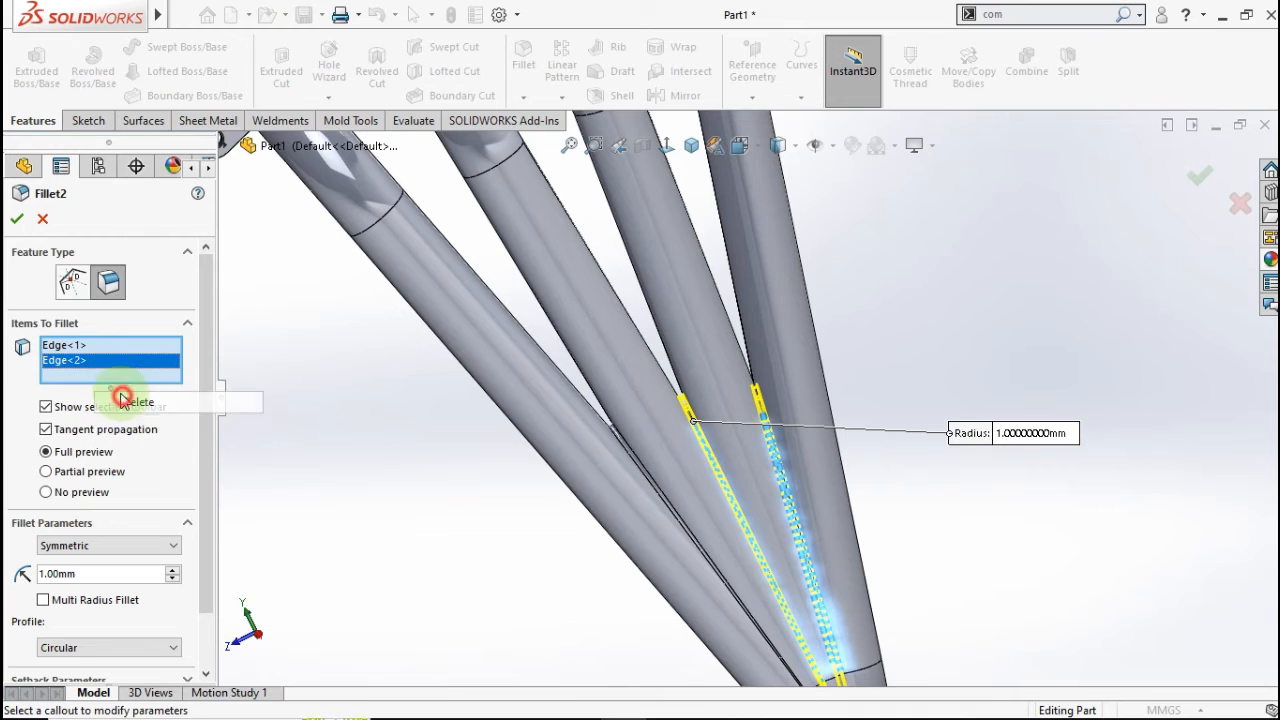
{"action": "left_click", "coordinate": [17, 220]}
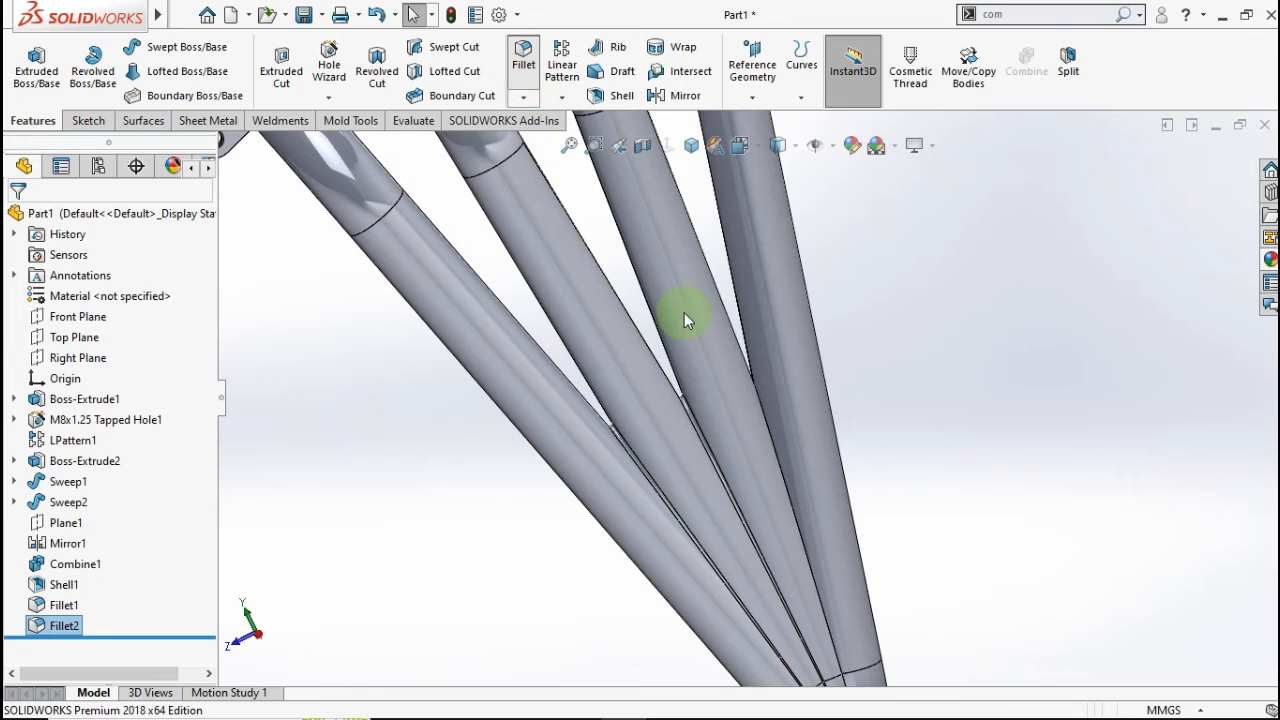
Fillet the junction edge between the third and fourth pipes with a 1 mm radius.
{"action": "left_click", "coordinate": [764, 411]}
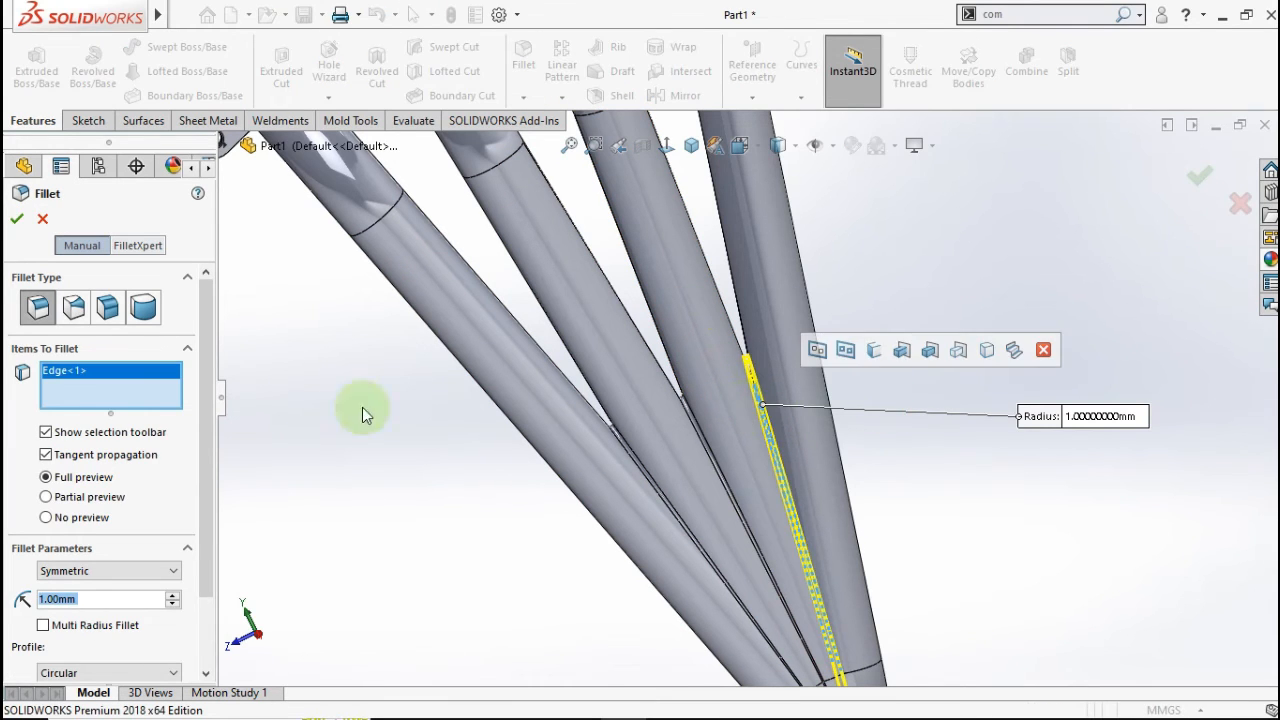
{"action": "left_click", "coordinate": [18, 220]}
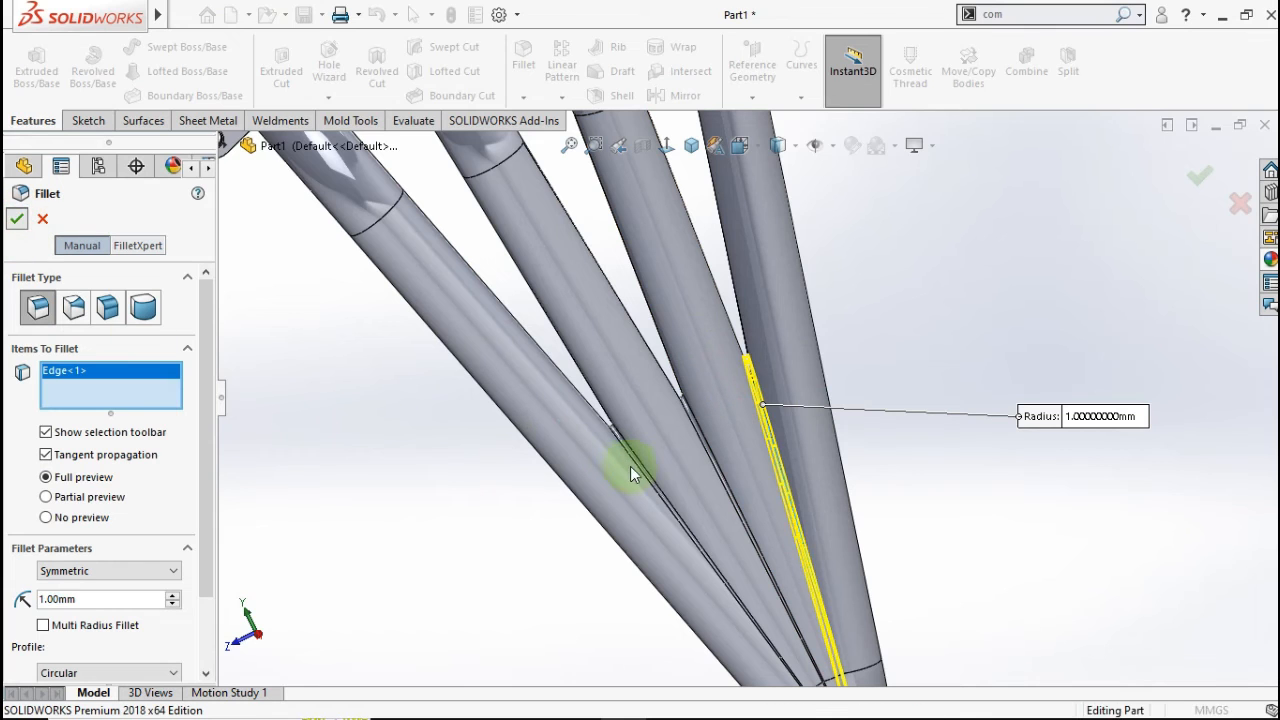
{"action": "scroll", "coordinate": [773, 558], "scroll_direction": "up", "scroll_amount": 5}
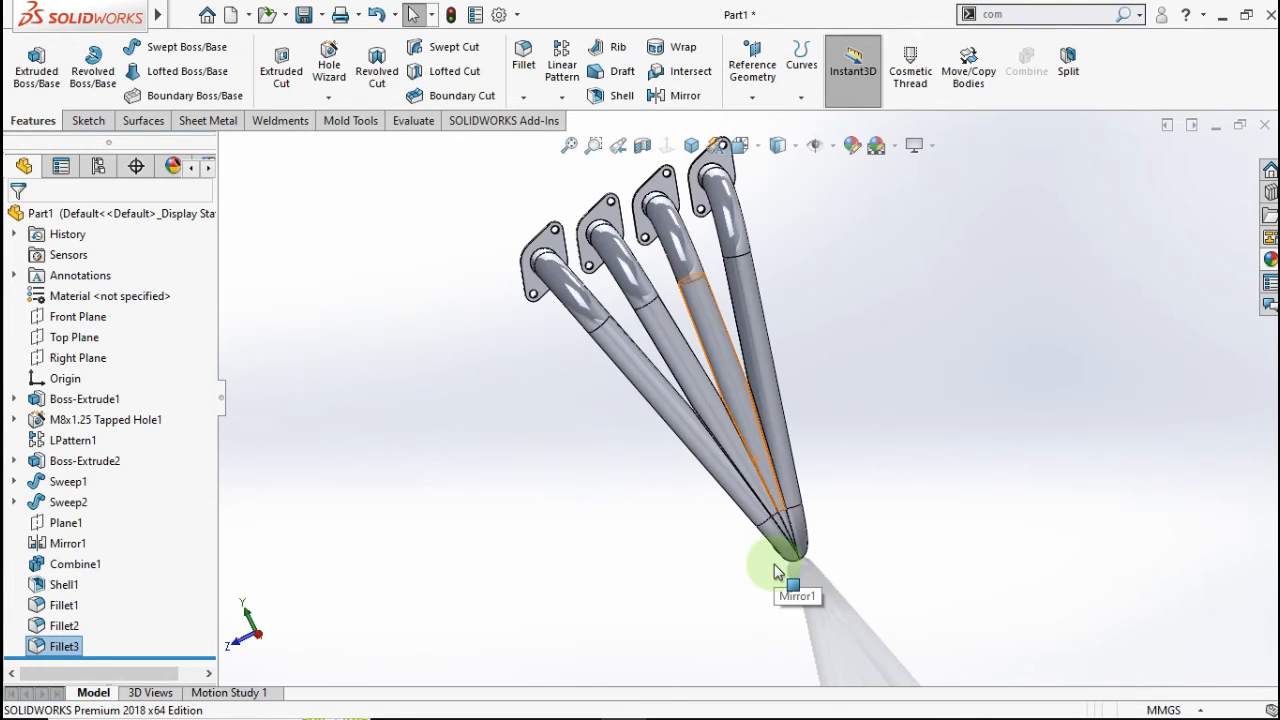
Start a Fillet with a 2 mm radius and select the pipe-side faces of all four flanges.
{"action": "middle_click_drag", "start_coordinate": [850, 502], "coordinate": [809, 509]}
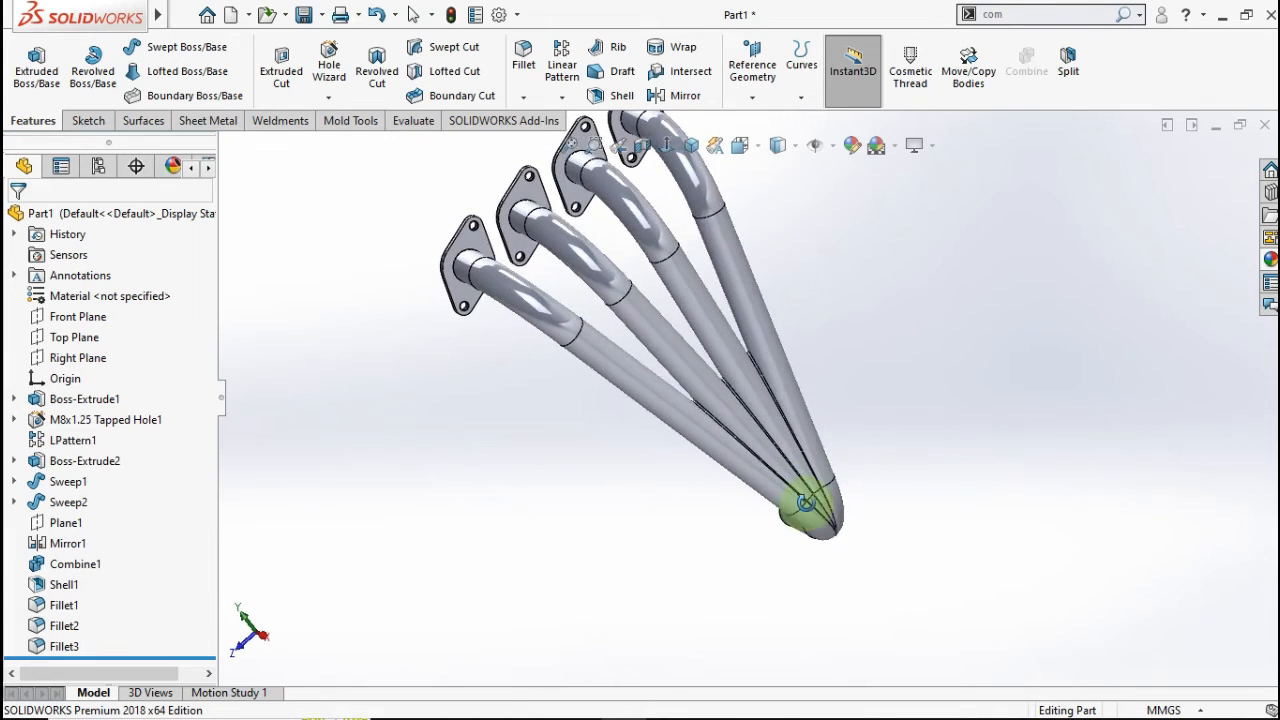
{"action": "scroll", "coordinate": [686, 352], "scroll_direction": "down", "scroll_amount": 3}
{"action": "scroll", "coordinate": [686, 352], "scroll_direction": "up", "scroll_amount": 3}
{"action": "scroll", "coordinate": [668, 356], "scroll_direction": "down", "scroll_amount": 6}
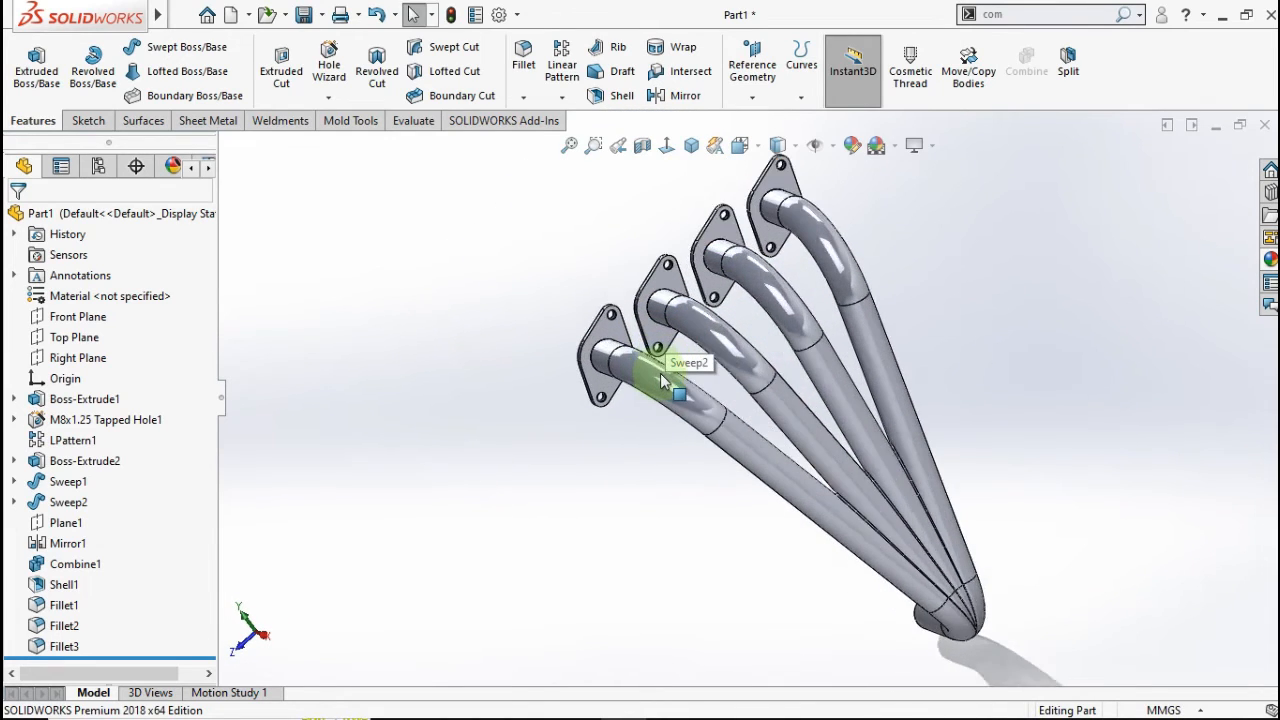
{"action": "scroll", "coordinate": [614, 243], "scroll_direction": "down", "scroll_amount": 1}
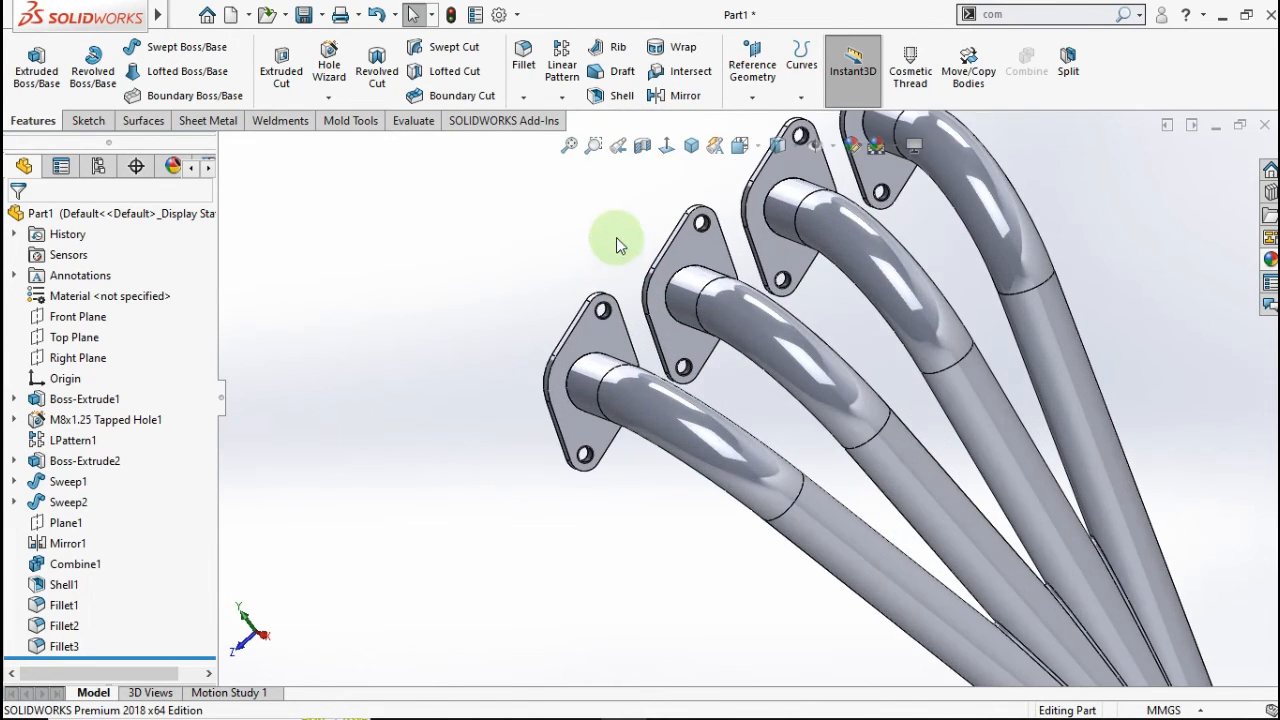
{"action": "left_click", "coordinate": [521, 60]}
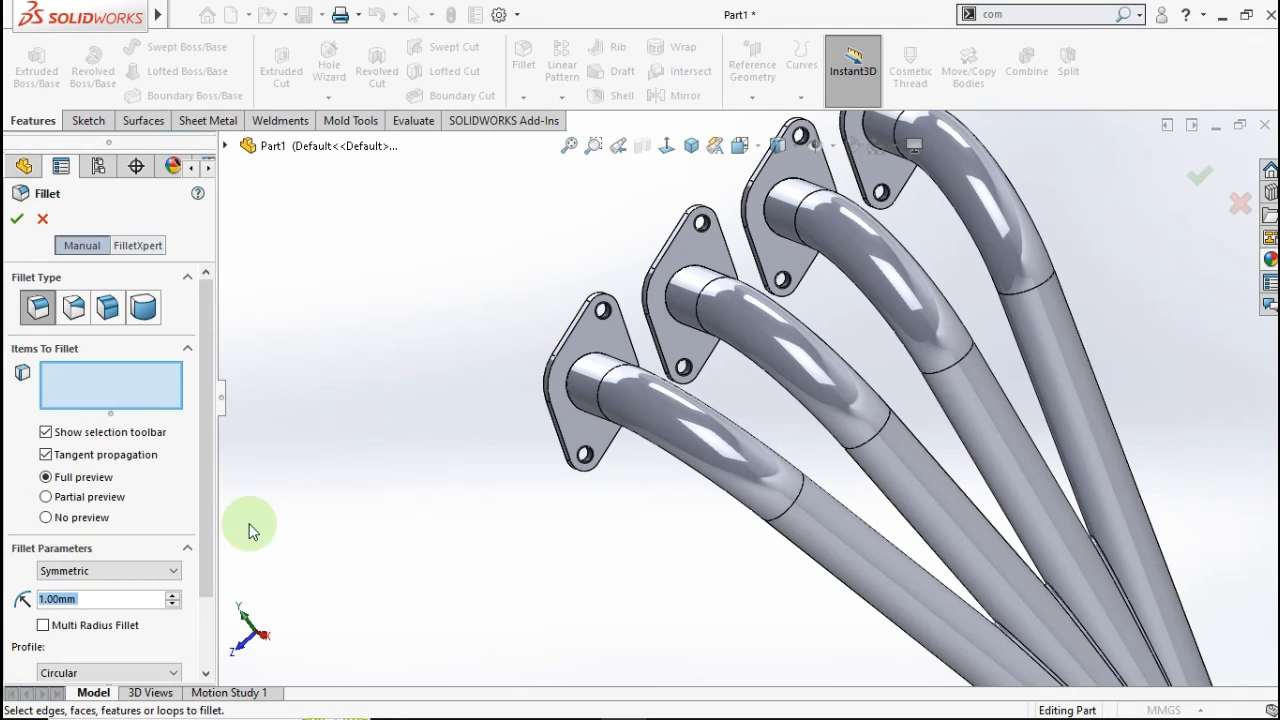
{"action": "type", "text": "2"}
{"action": "left_click", "coordinate": [337, 434]}
{"action": "scroll", "coordinate": [648, 346], "scroll_direction": "down", "scroll_amount": 3}
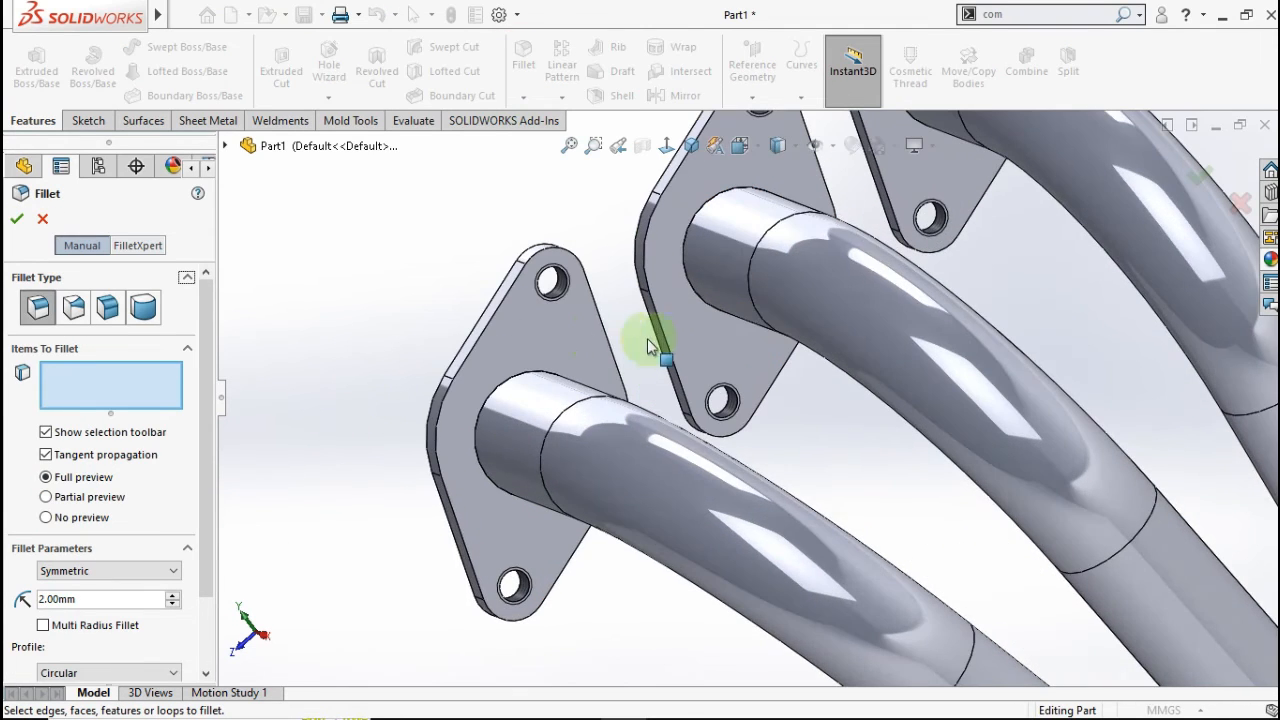
{"action": "left_click", "coordinate": [587, 341]}
{"action": "scroll", "coordinate": [632, 305], "scroll_direction": "up", "scroll_amount": 2}
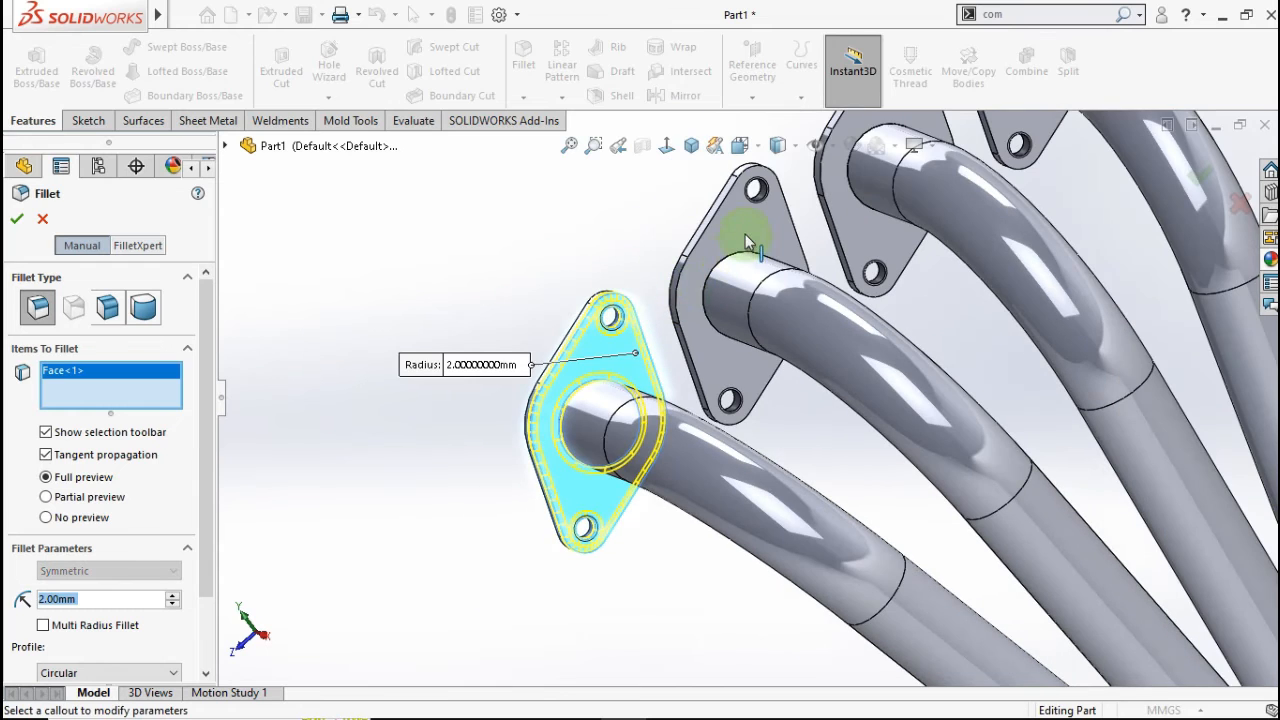
{"action": "left_click", "coordinate": [798, 232]}
{"action": "scroll", "coordinate": [837, 266], "scroll_direction": "down", "scroll_amount": 2}
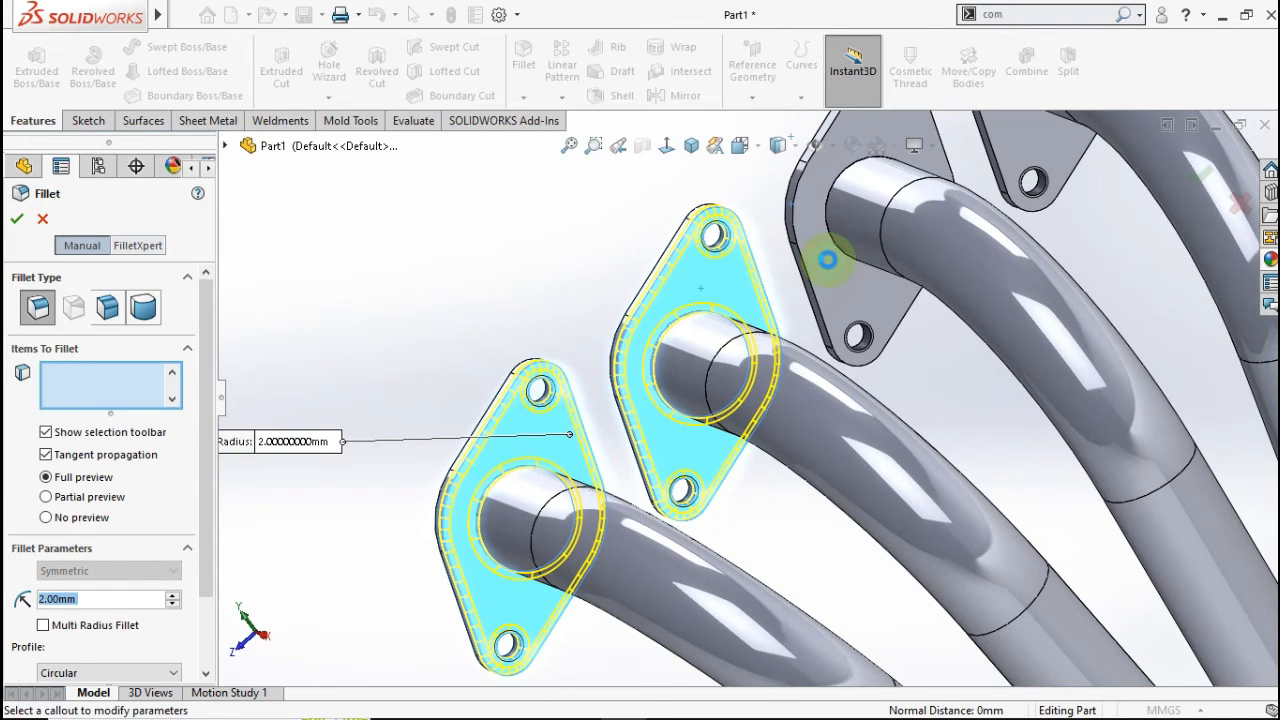
{"action": "left_click", "coordinate": [827, 259]}
{"action": "scroll", "coordinate": [827, 259], "scroll_direction": "up", "scroll_amount": 2}
{"action": "left_click", "coordinate": [968, 200]}
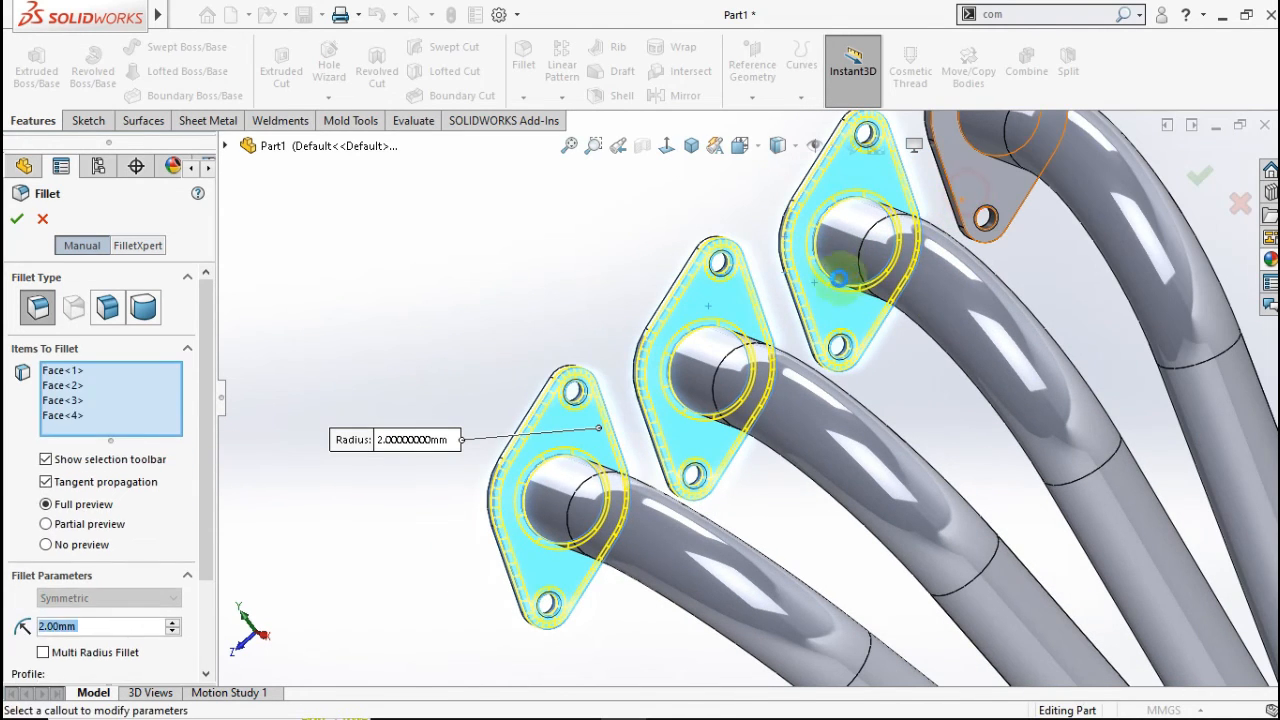
Add the outer mating faces of the four flanges to the selection and apply the 2 mm fillet.
{"action": "scroll", "coordinate": [763, 357], "scroll_direction": "up", "scroll_amount": 3}
{"action": "middle_click_drag", "start_coordinate": [763, 357], "coordinate": [903, 312]}
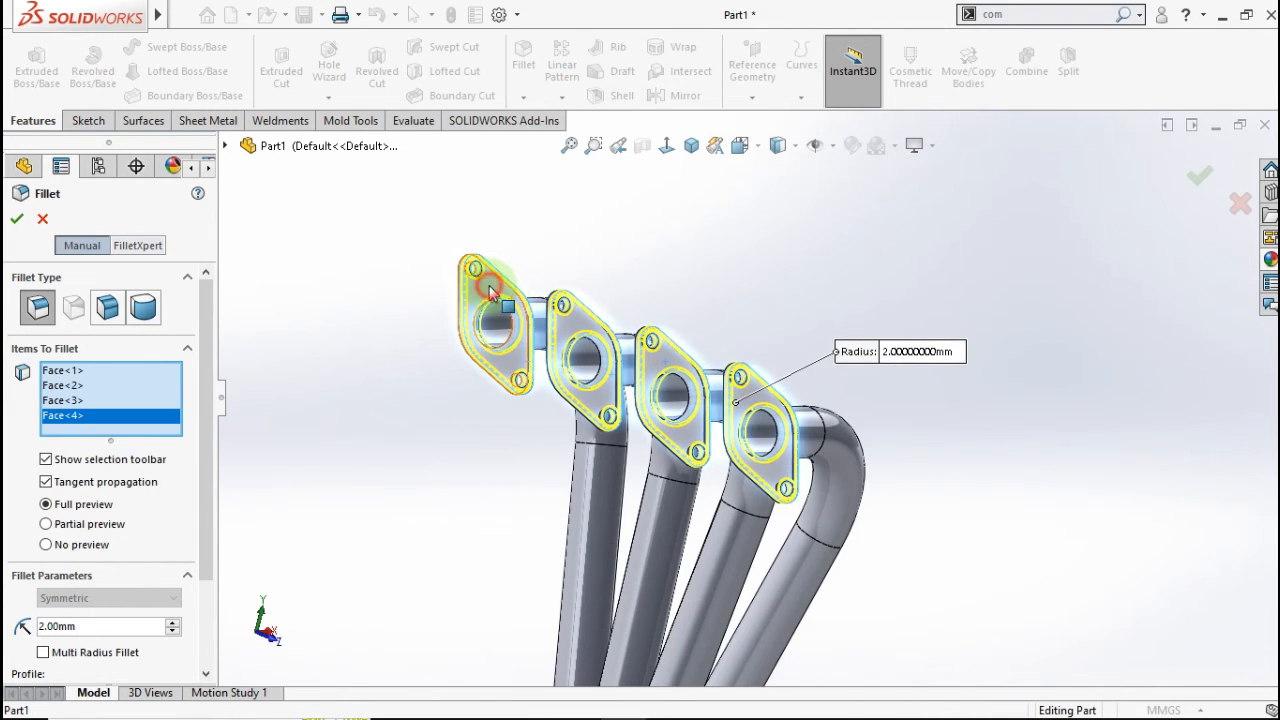
{"action": "left_click", "coordinate": [490, 290]}
{"action": "left_click", "coordinate": [584, 326]}
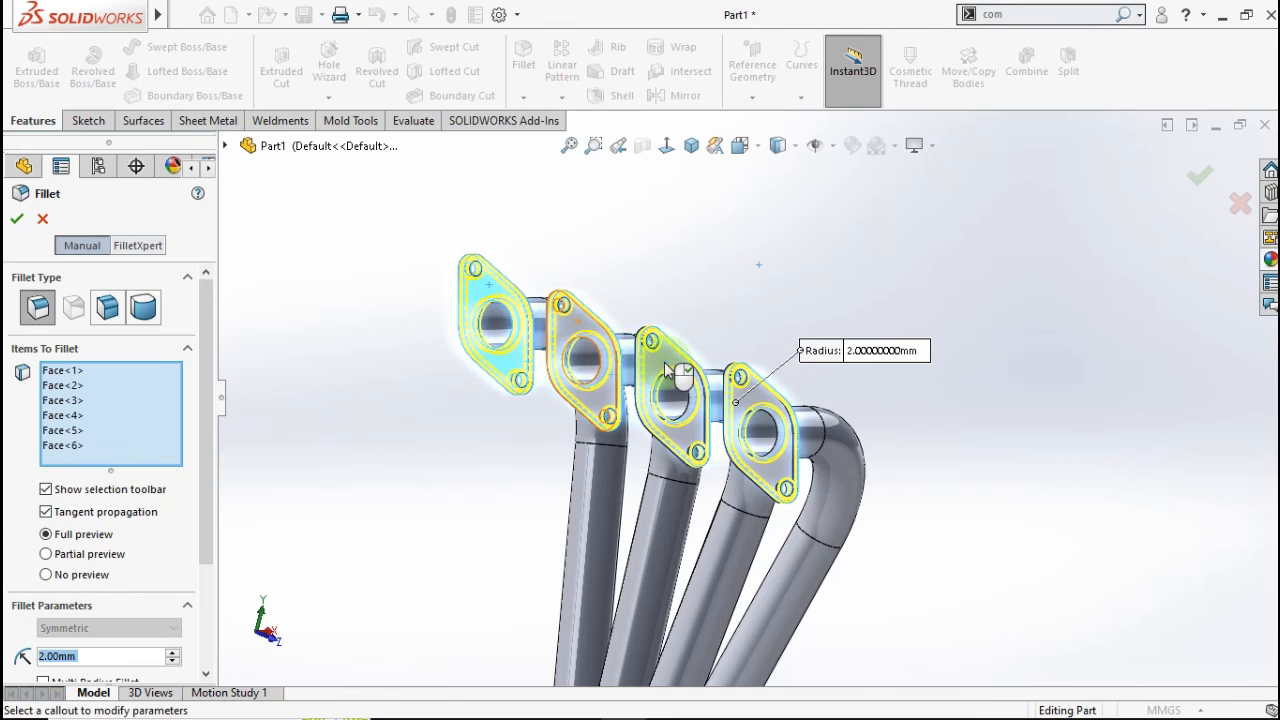
{"action": "left_click", "coordinate": [668, 370]}
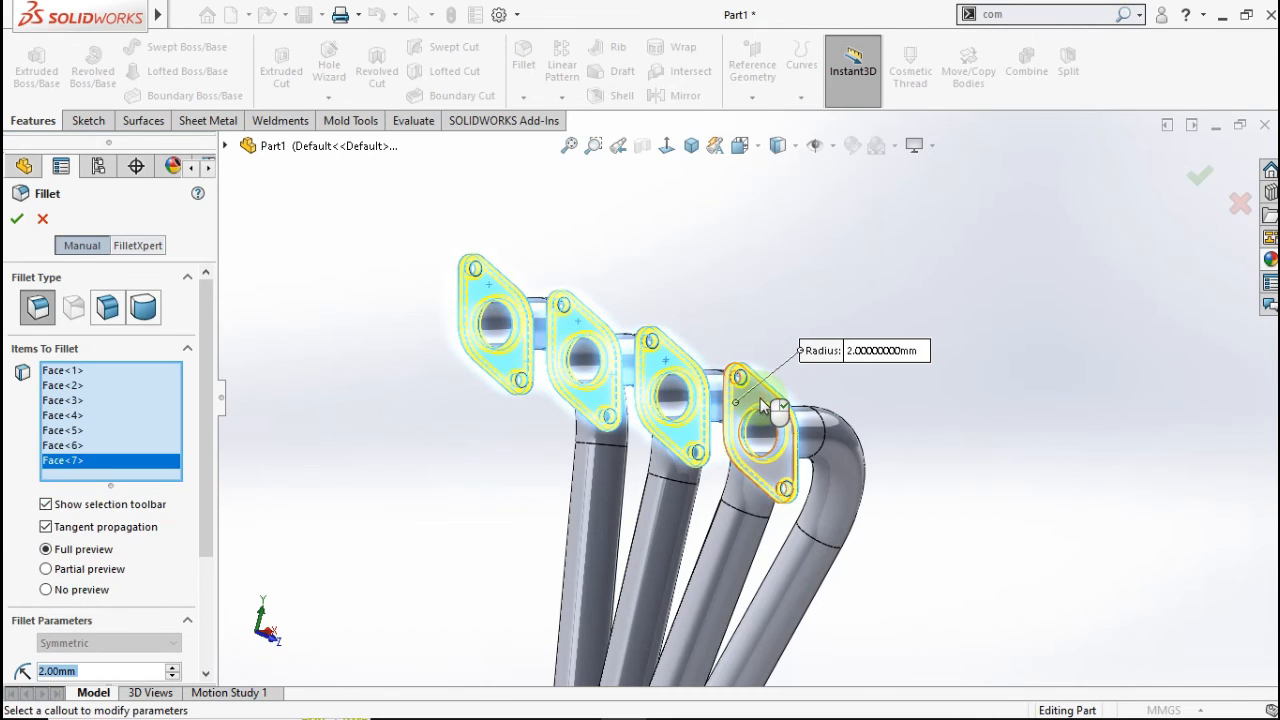
{"action": "left_click", "coordinate": [760, 398]}
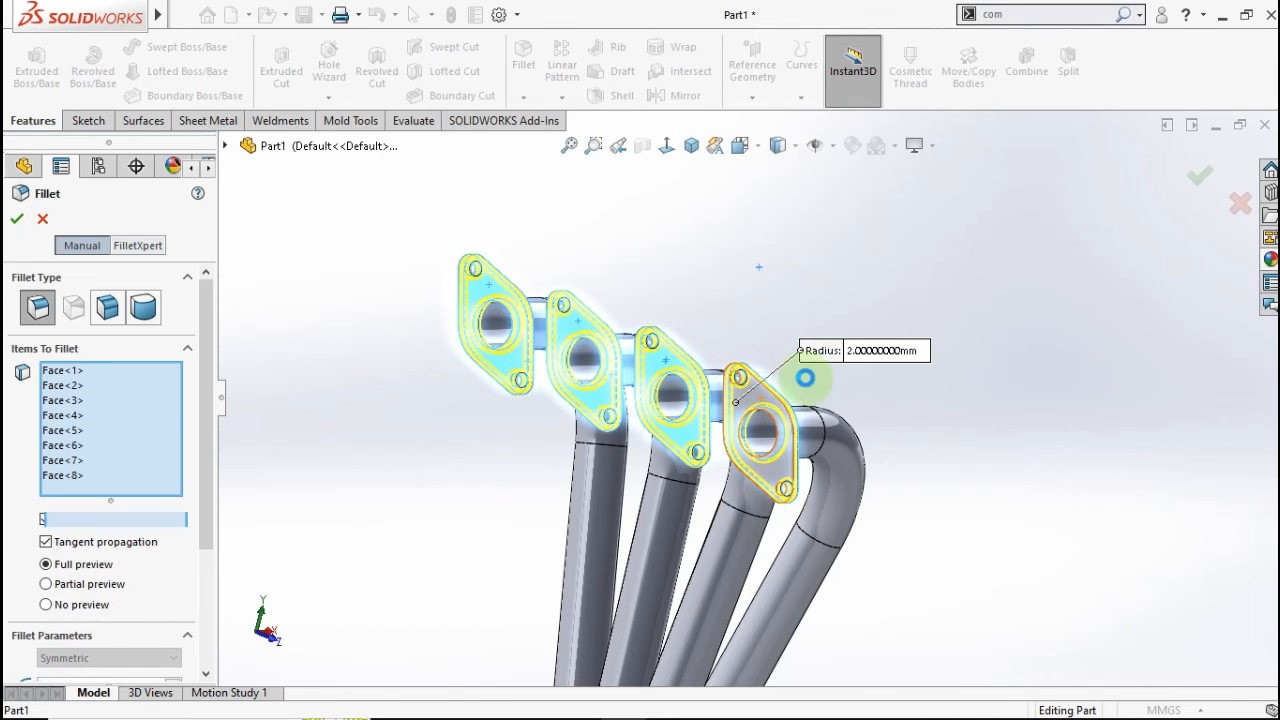
{"action": "left_click", "coordinate": [1199, 185]}
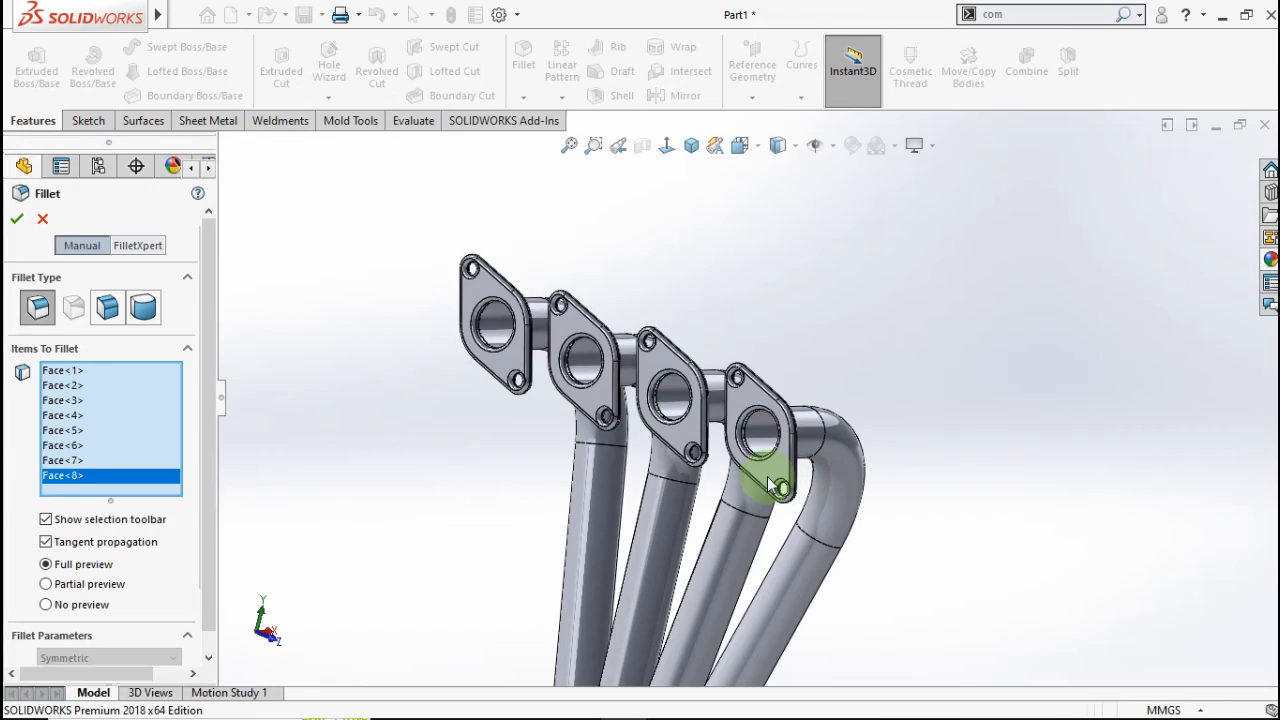
Edit the flange fillet (Fillet4) and set its radius to 0.5 mm.
{"action": "scroll", "coordinate": [770, 484], "scroll_direction": "down", "scroll_amount": 5}
{"action": "middle_click_drag", "start_coordinate": [762, 443], "coordinate": [717, 257]}
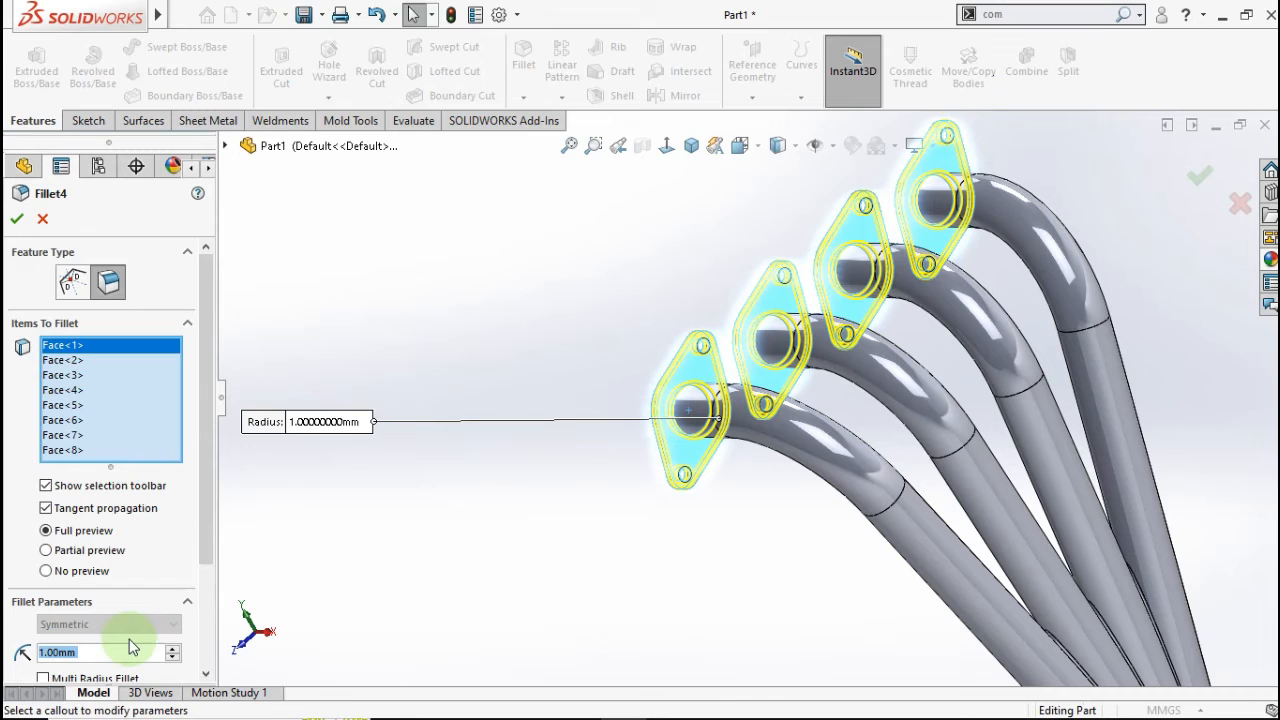
{"action": "type", "text": "1"}
{"action": "key", "text": "BackSpace"}
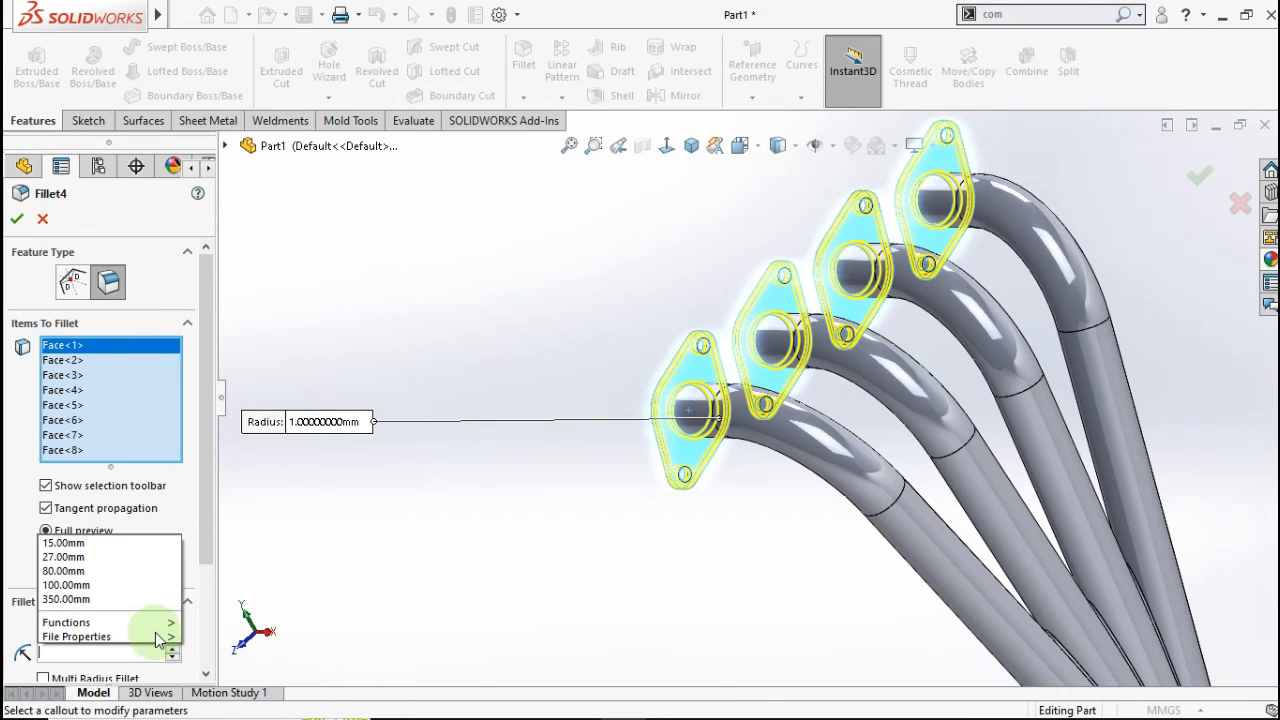
{"action": "type", "text": "0."}
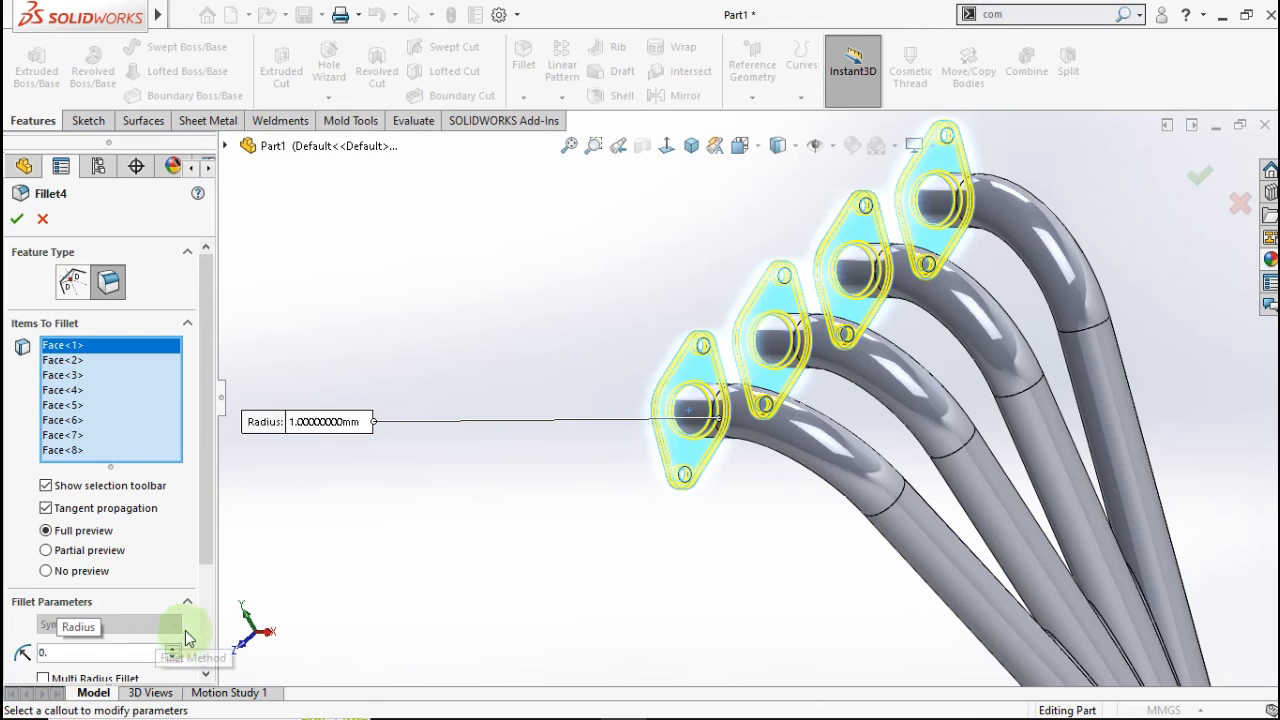
{"action": "type", "text": "5"}
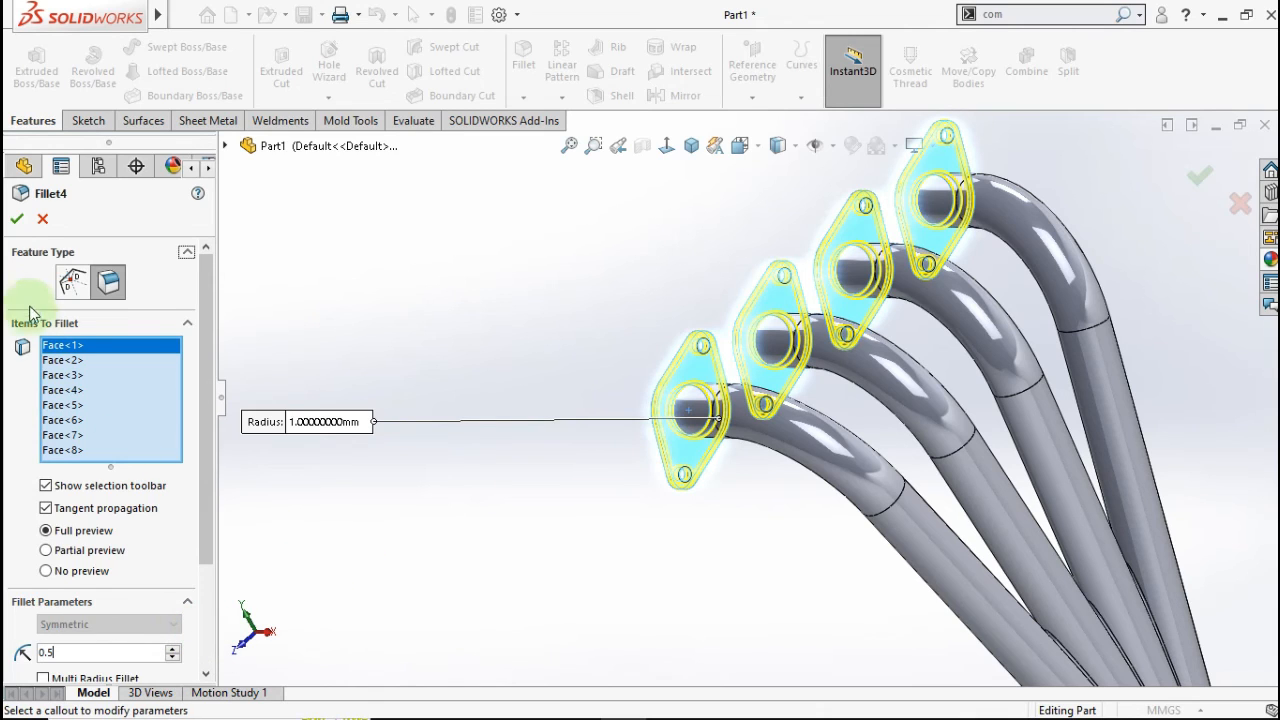
{"action": "key", "text": "Return"}
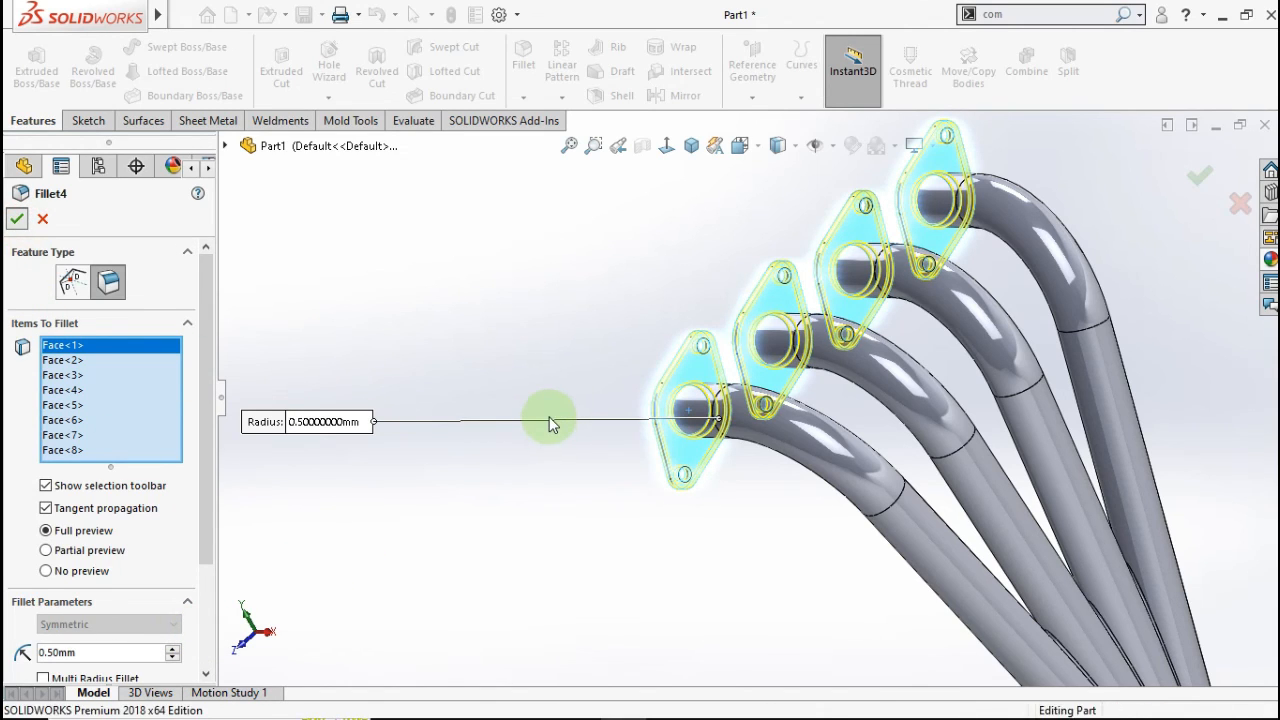
{"action": "right_click", "coordinate": [549, 419]}
Assign the Alloy Steel (SS) material from the Steel category to the part.
{"action": "scroll", "coordinate": [703, 400], "scroll_direction": "down", "scroll_amount": 6}
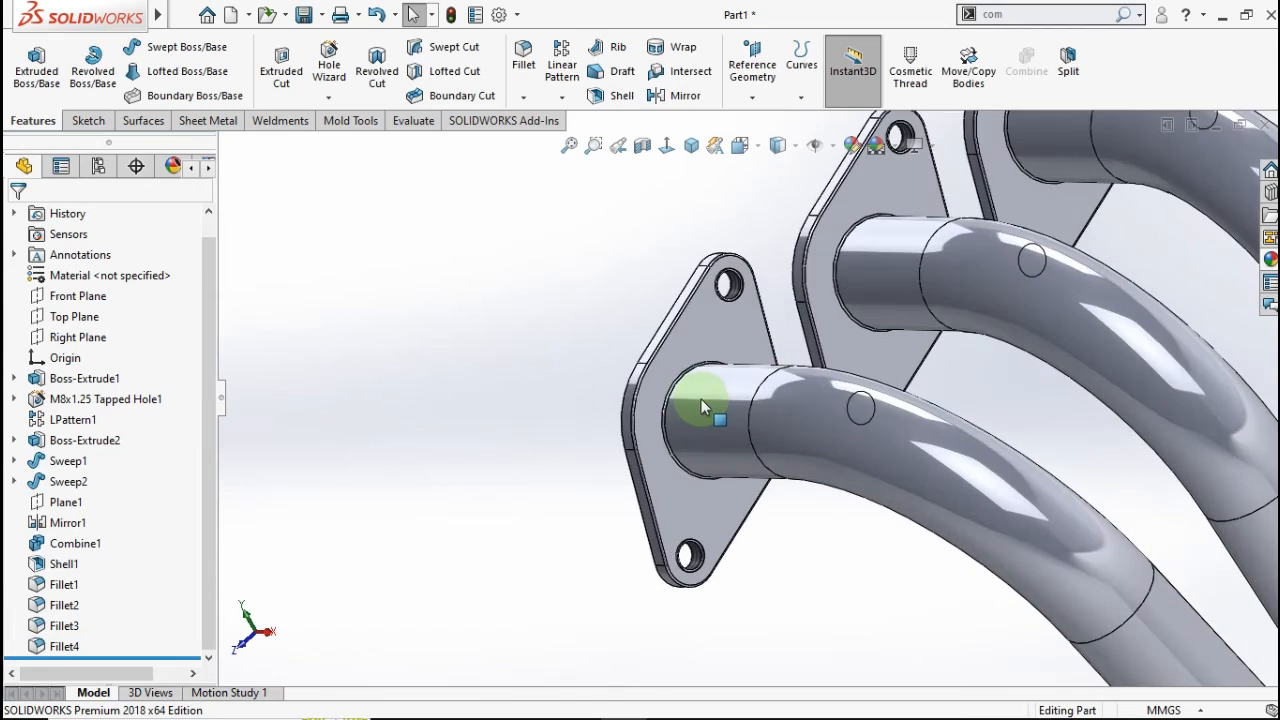
{"action": "middle_click_drag", "start_coordinate": [708, 399], "coordinate": [733, 460]}
{"action": "scroll", "coordinate": [823, 551], "scroll_direction": "up", "scroll_amount": 8}
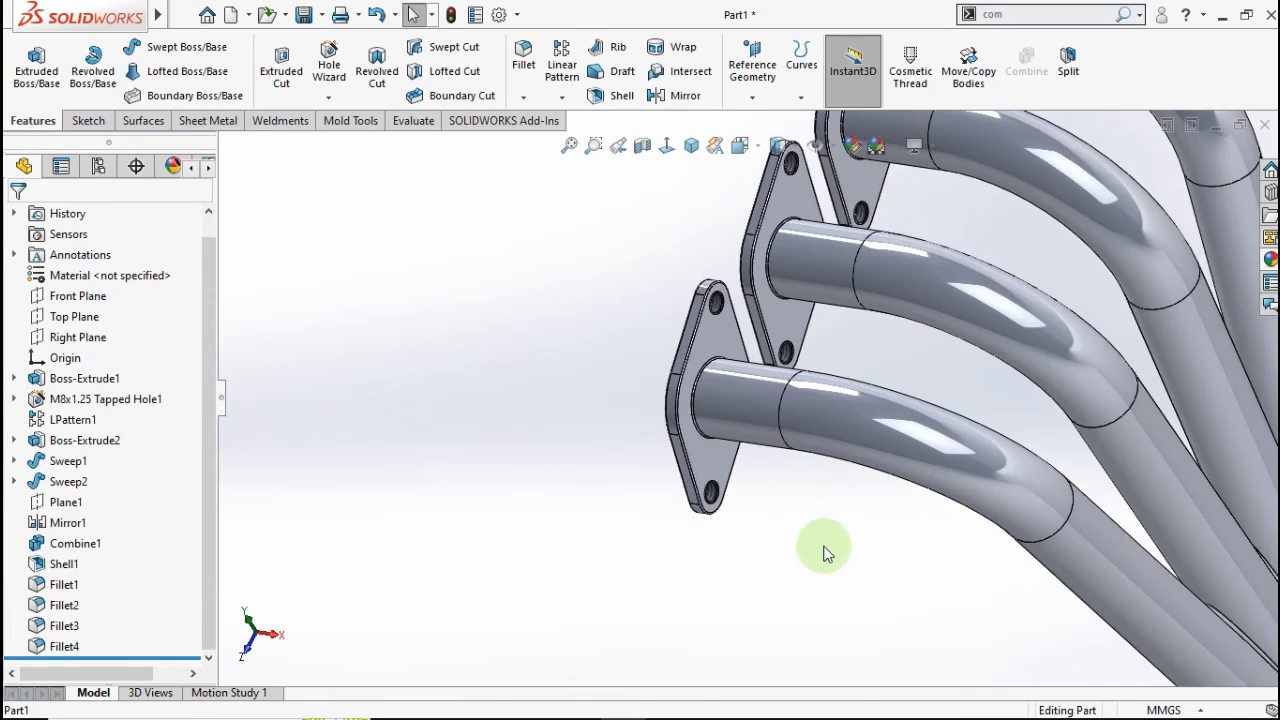
{"action": "middle_click_drag", "start_coordinate": [846, 574], "coordinate": [1023, 520]}
{"action": "key", "text": "ctrl+7"}
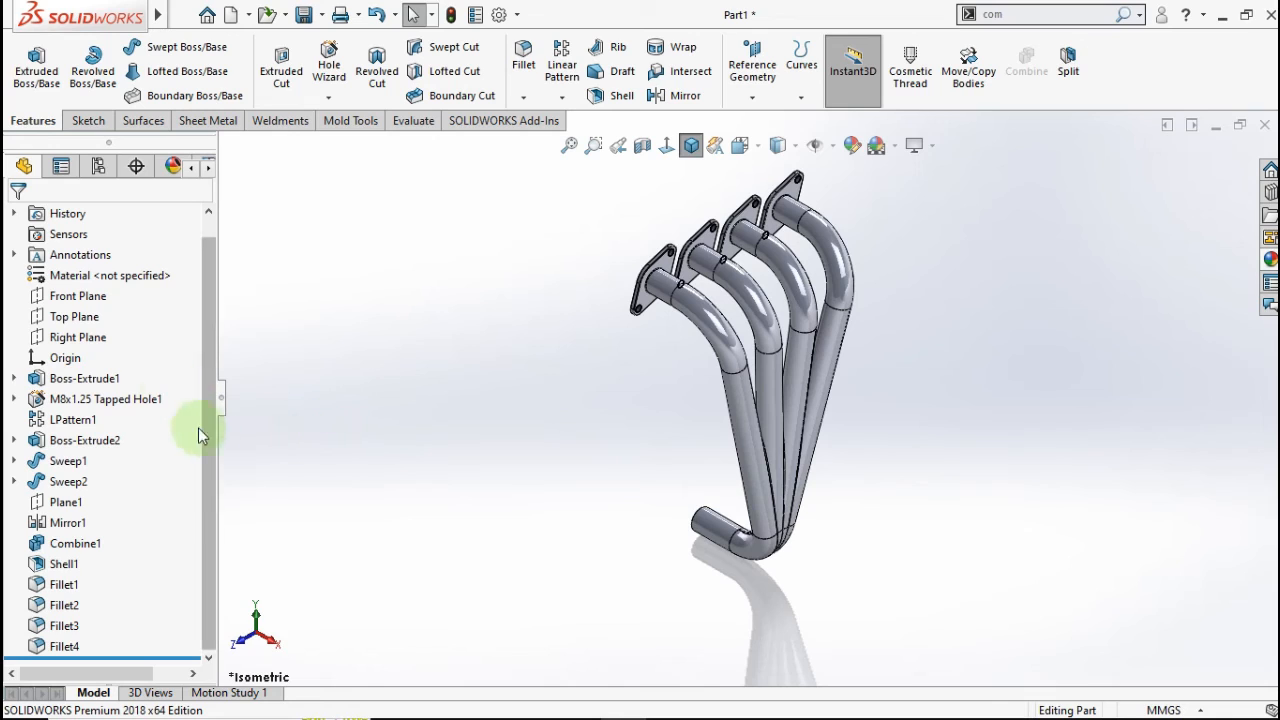
{"action": "right_click", "coordinate": [140, 276]}
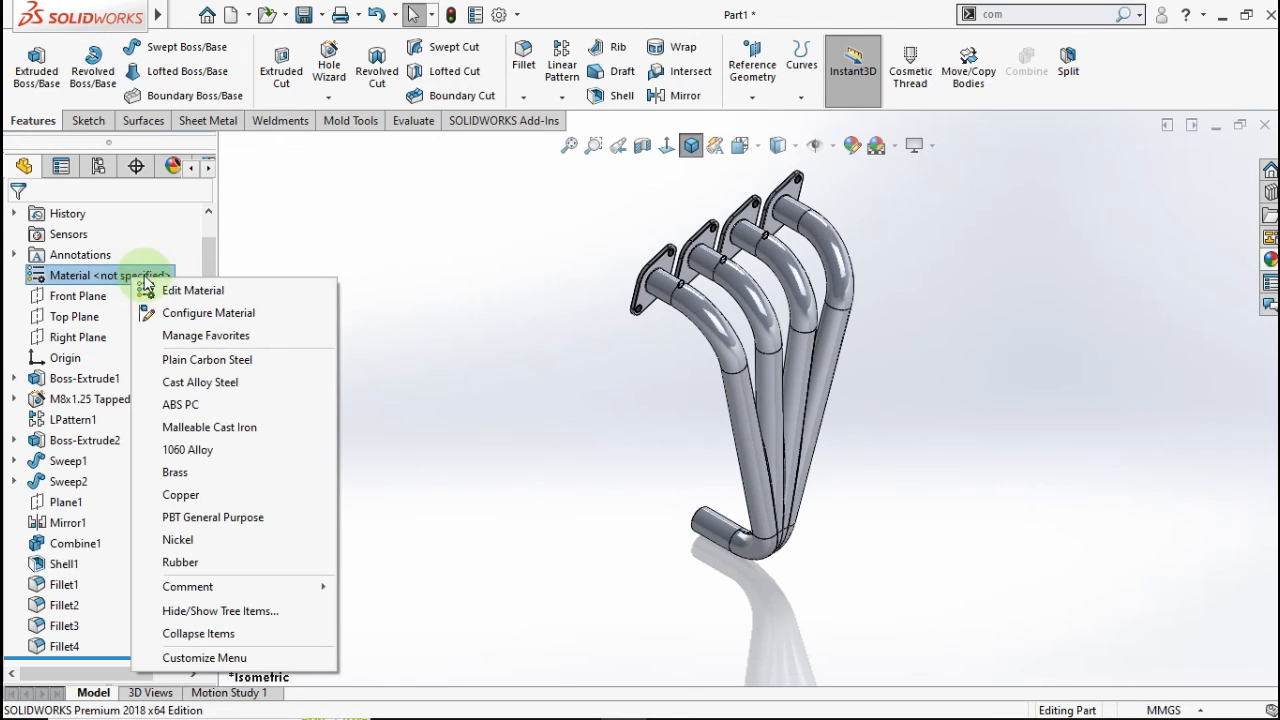
{"action": "left_click", "coordinate": [167, 291]}
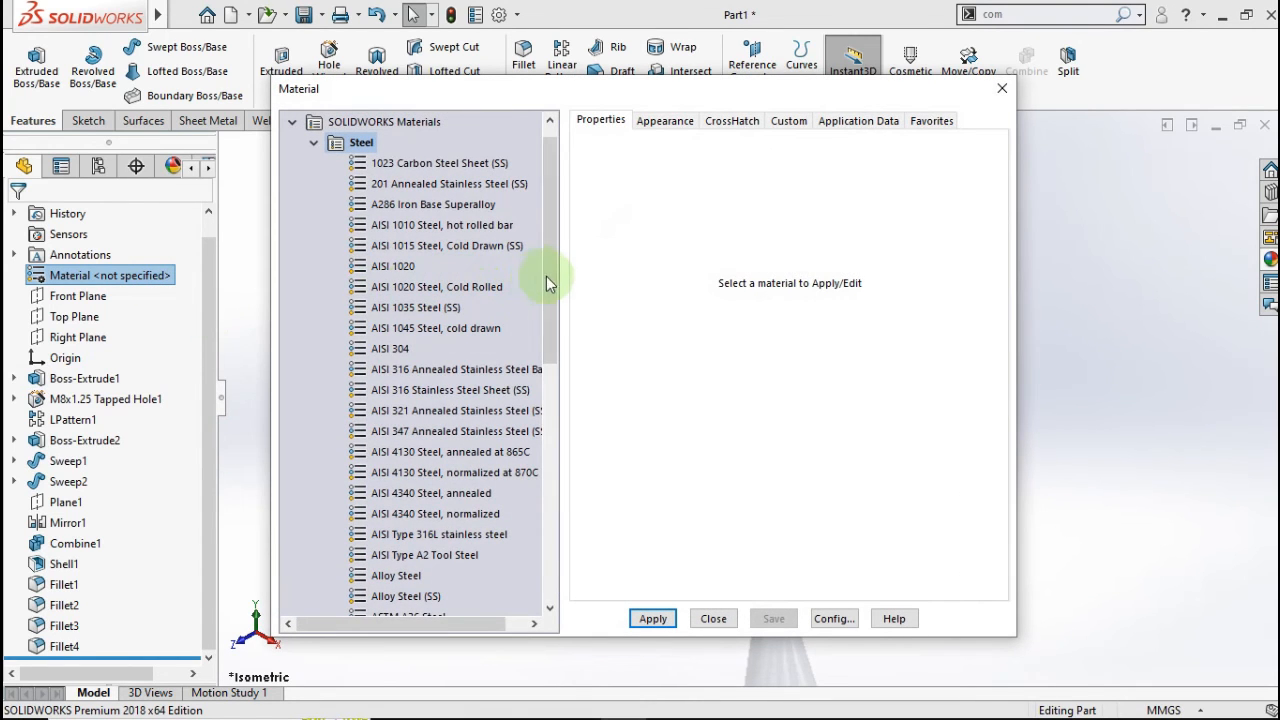
{"action": "left_click_drag", "start_coordinate": [546, 276], "coordinate": [546, 340]}
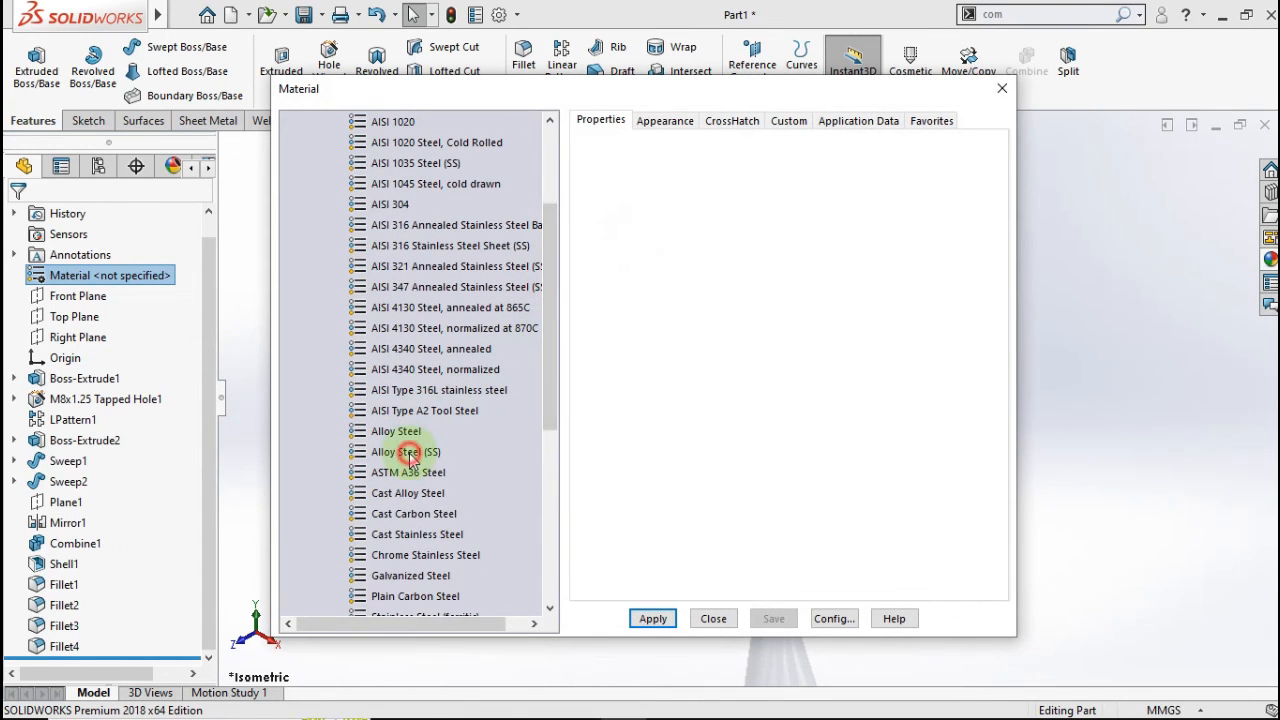
{"action": "left_click", "coordinate": [408, 452]}
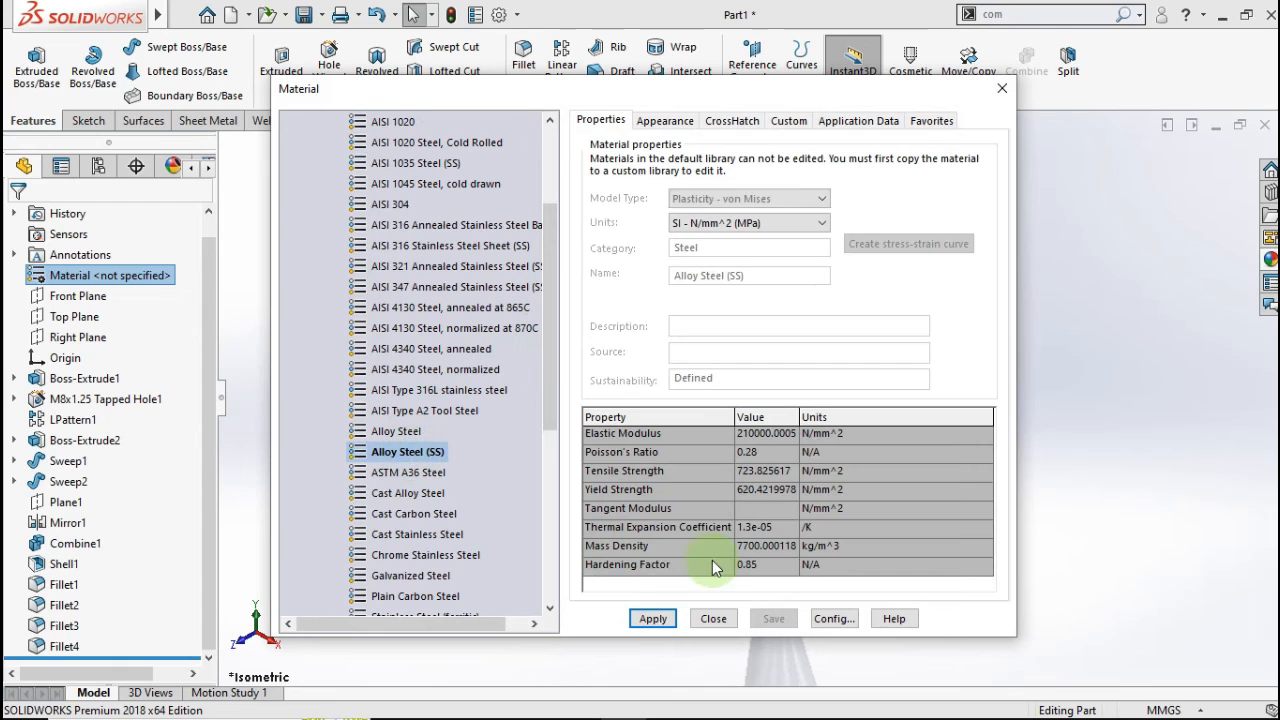
{"action": "left_click", "coordinate": [655, 620]}
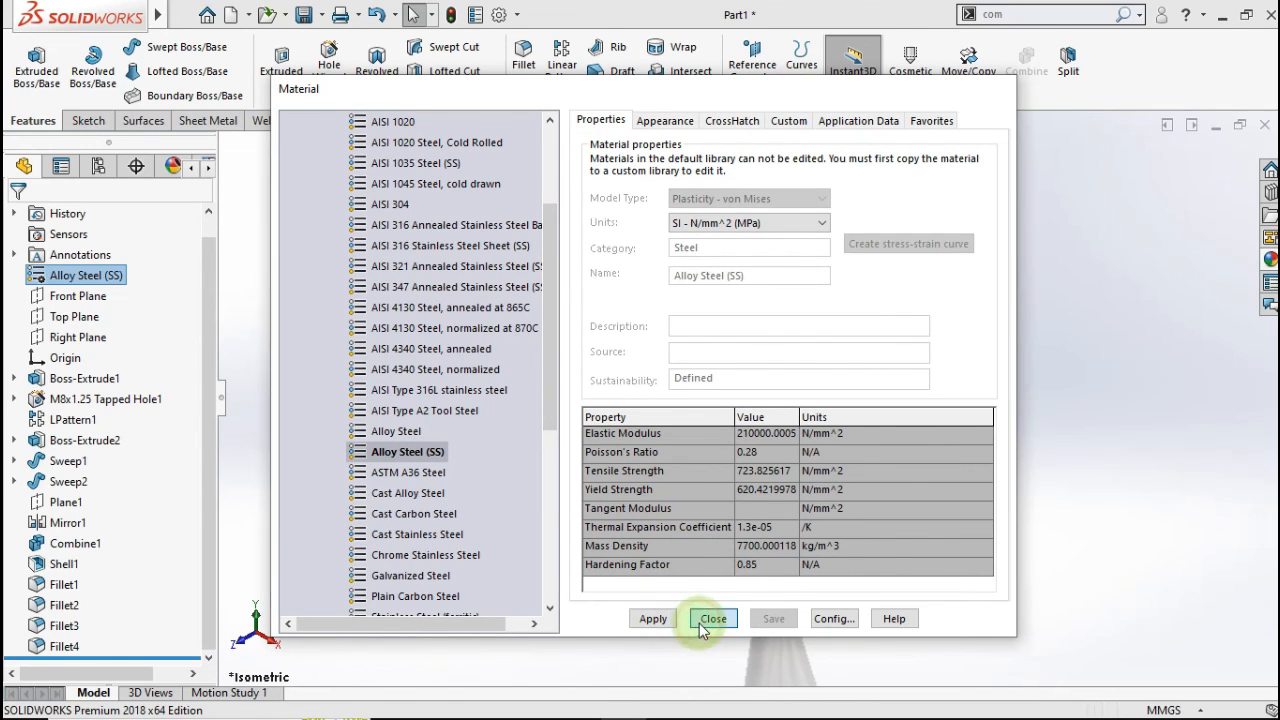
{"action": "left_click", "coordinate": [712, 619]}
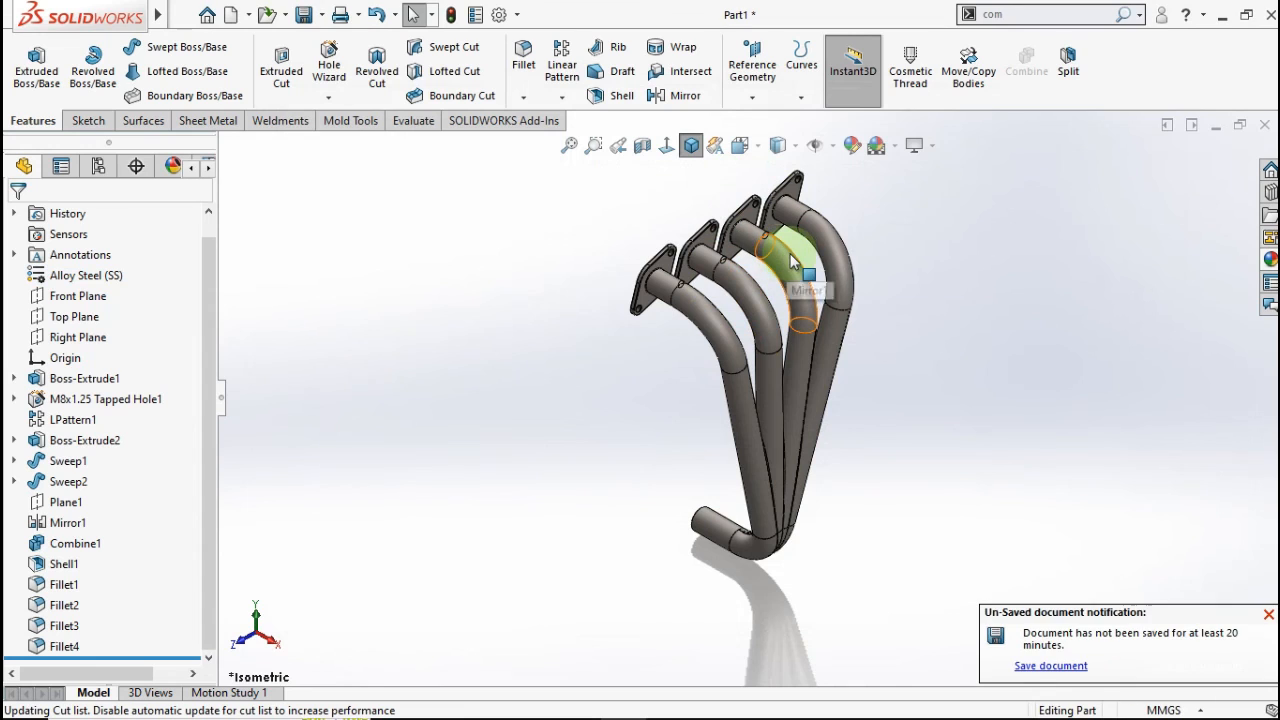
Try the chromium plate appearance on the whole part, replace it with polished aluminum, and show the part in isometric view.
{"action": "left_click_drag", "start_coordinate": [210, 295], "coordinate": [205, 275]}
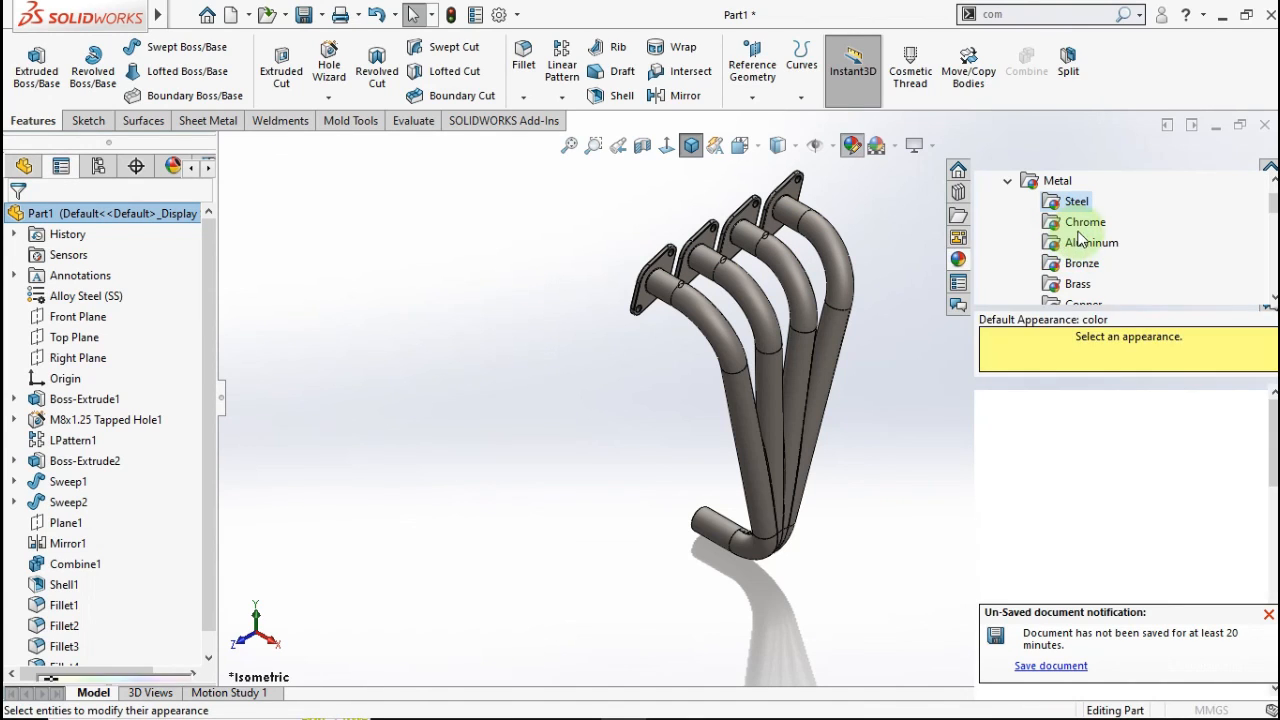
{"action": "left_click", "coordinate": [1086, 226]}
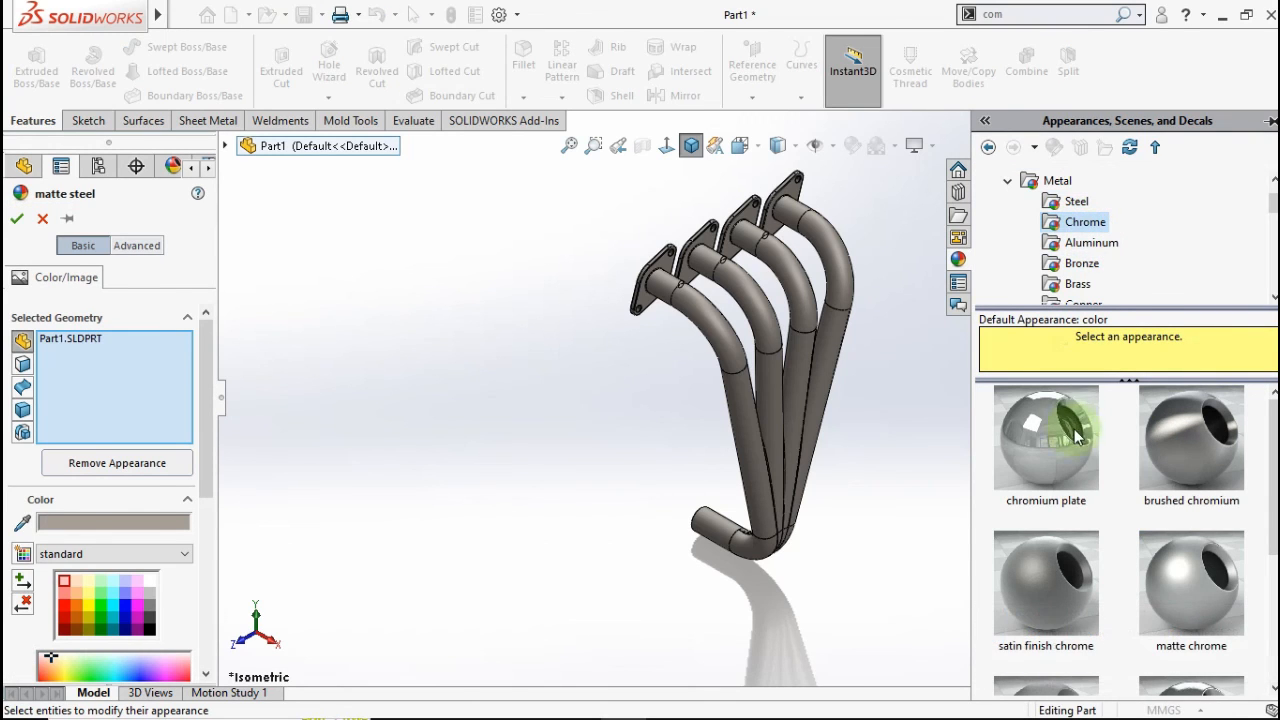
{"action": "left_click", "coordinate": [1072, 431]}
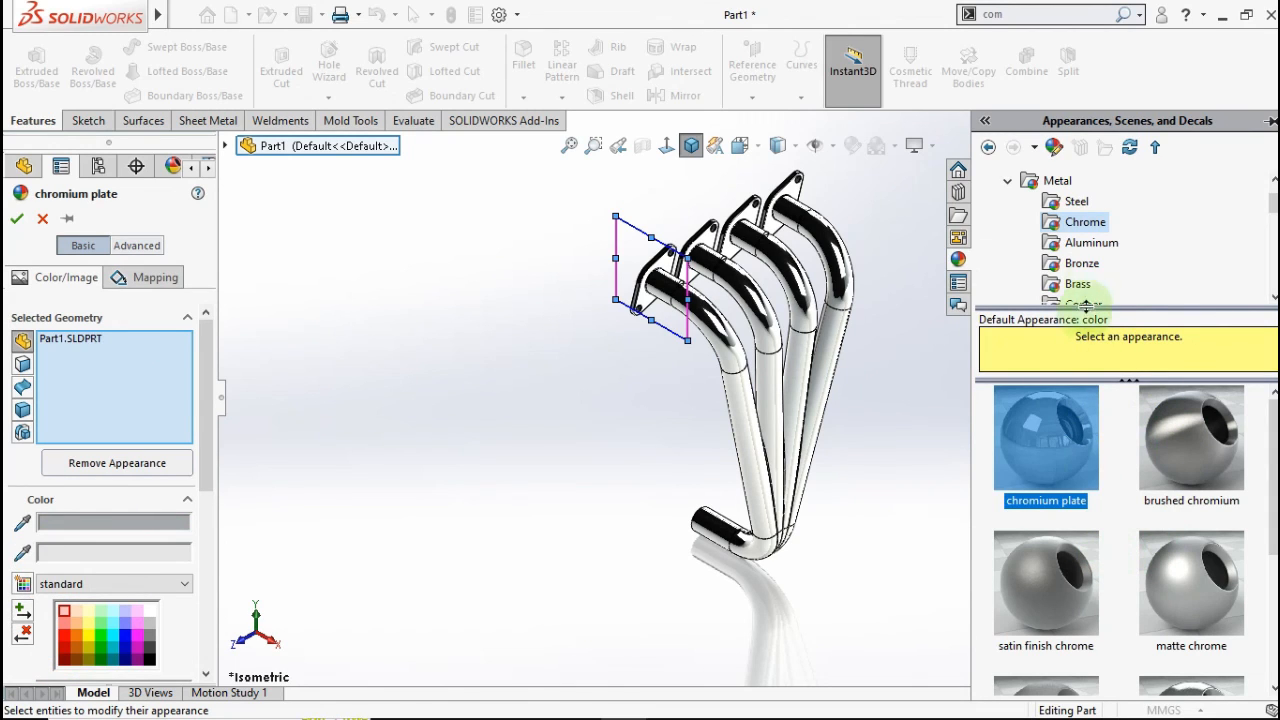
{"action": "left_click", "coordinate": [1090, 244]}
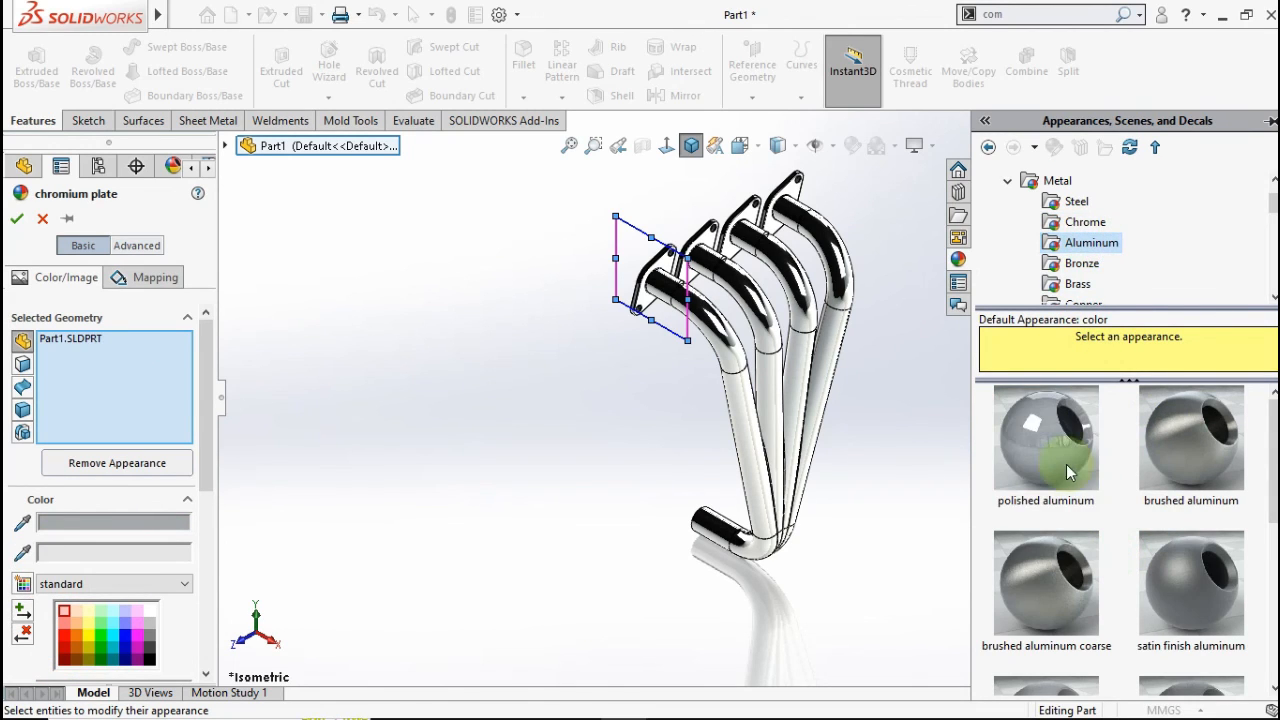
{"action": "left_click", "coordinate": [1066, 464]}
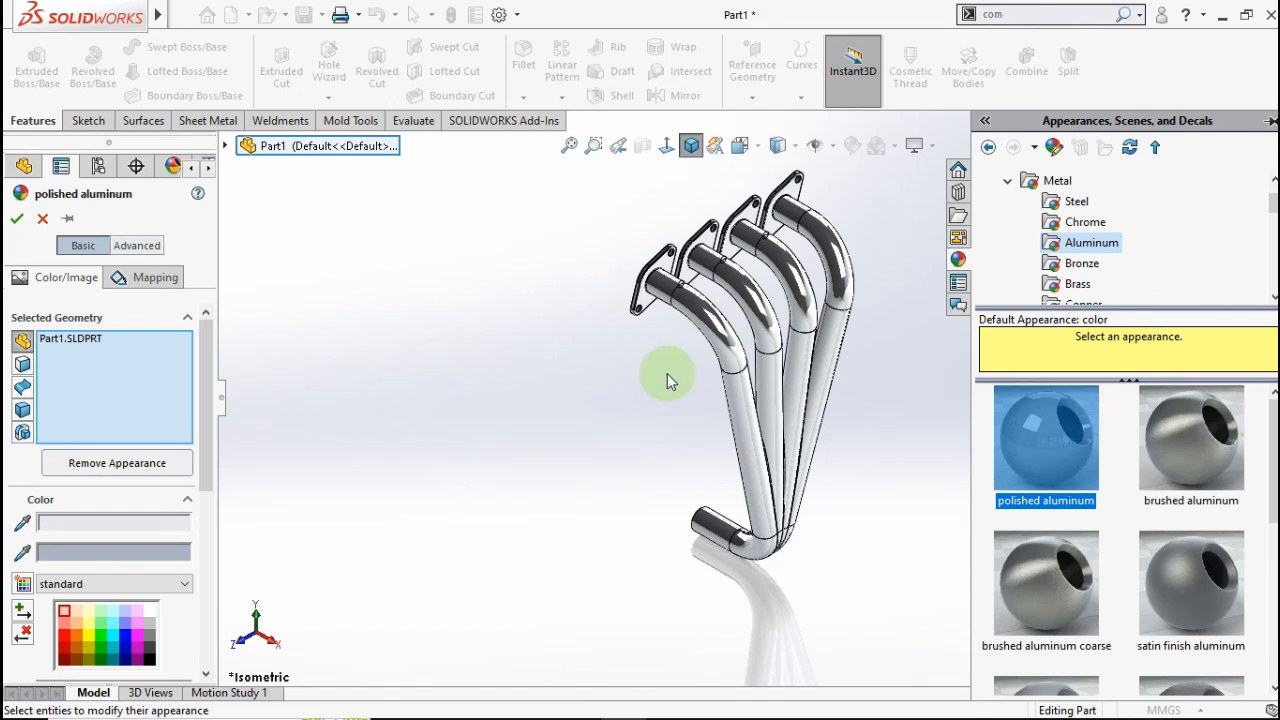
{"action": "left_click", "coordinate": [16, 218]}
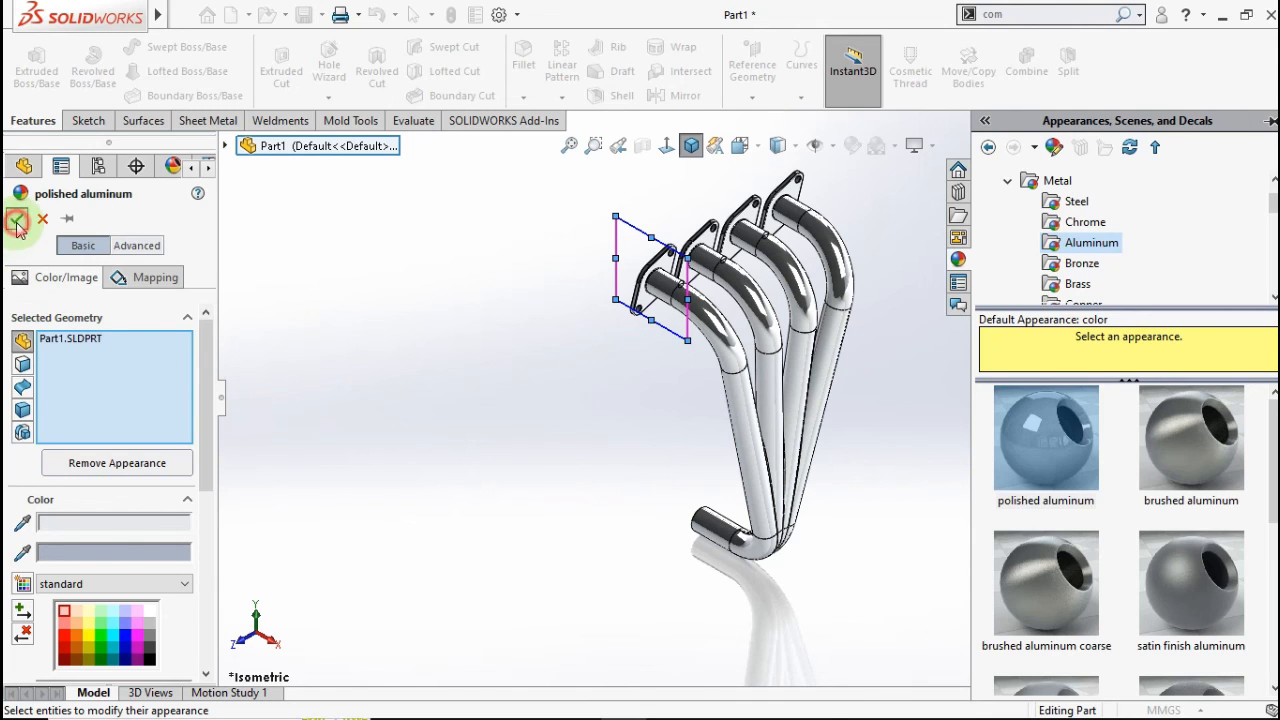
{"action": "left_click", "coordinate": [525, 370]}
{"action": "middle_click_drag", "start_coordinate": [612, 396], "coordinate": [468, 400]}
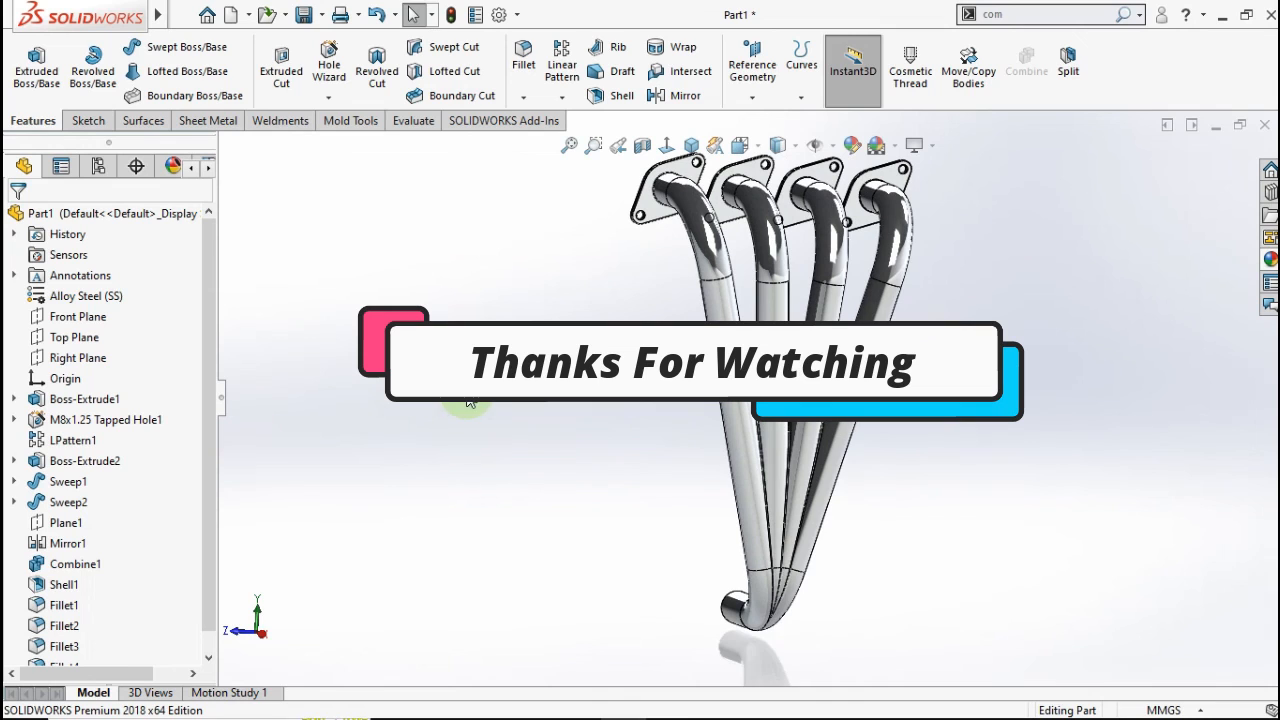
{"action": "key", "text": "ctrl+7"}
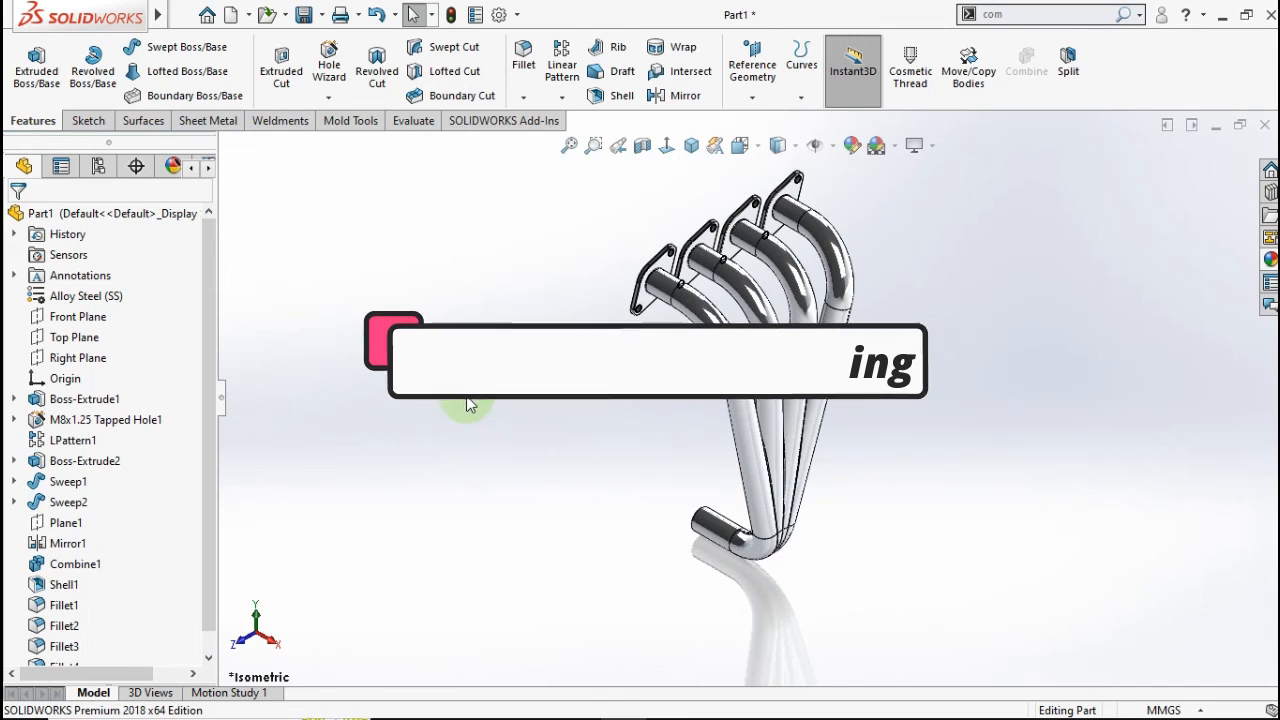